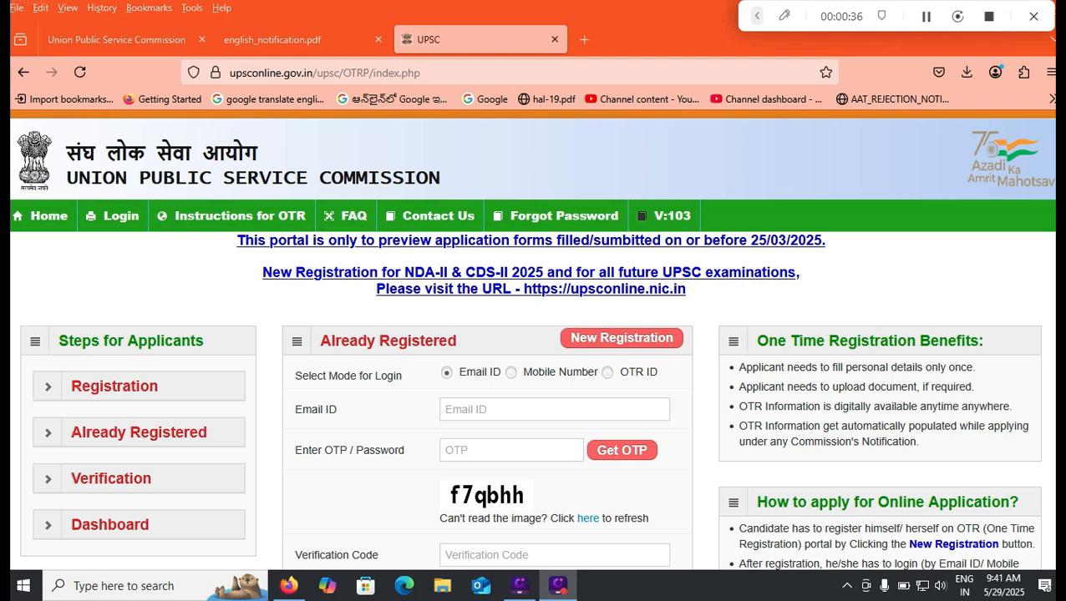
- Check the english_notification.pdf and Examination Notices tabs, then return to the notification PDF
left_click(276, 39)
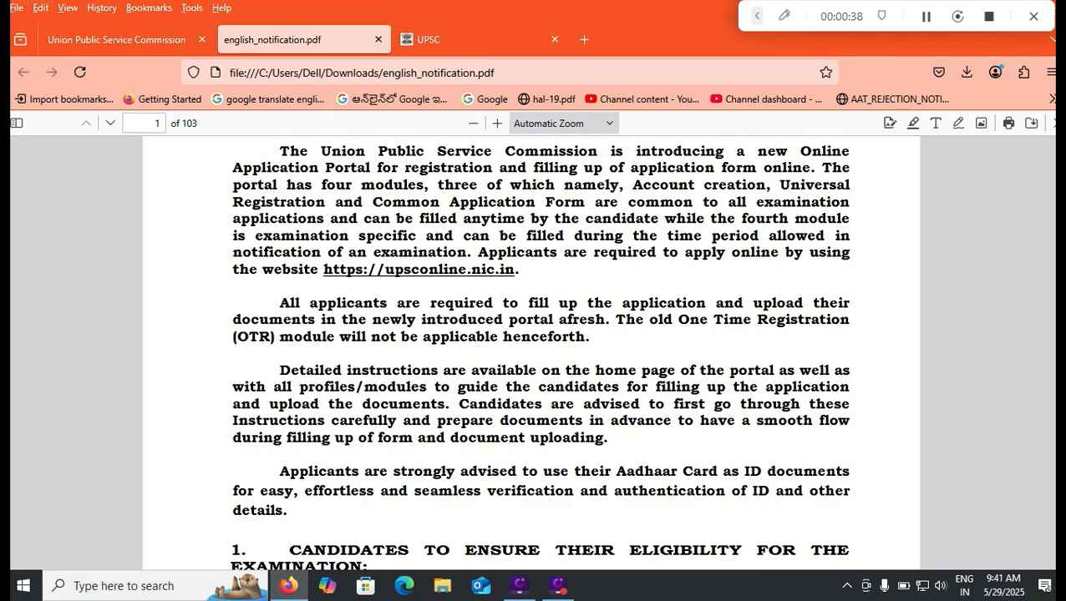
left_click(117, 40)
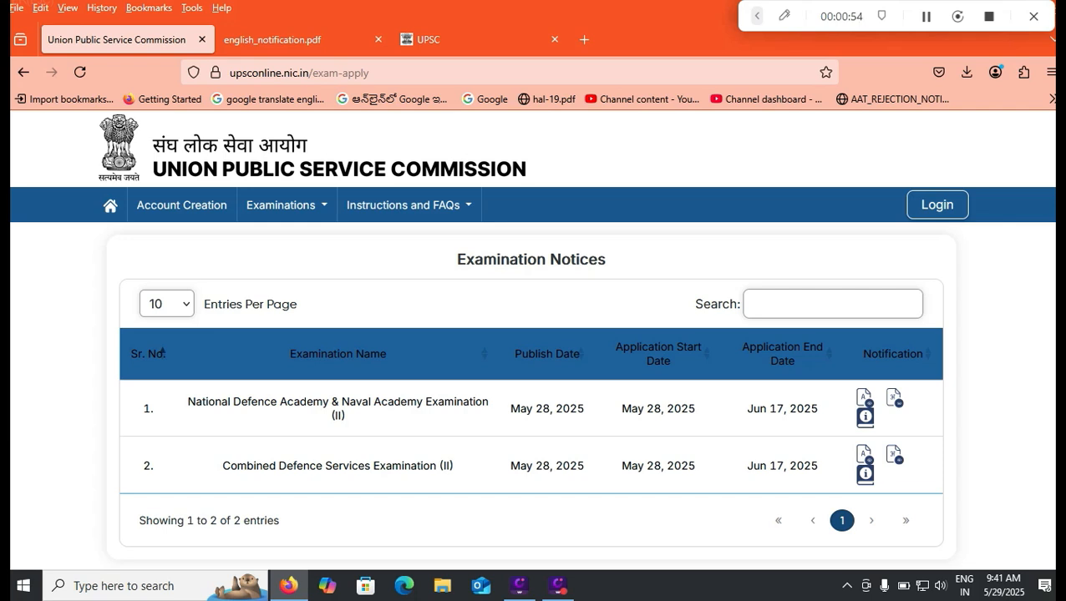
mouse_move(302, 40)
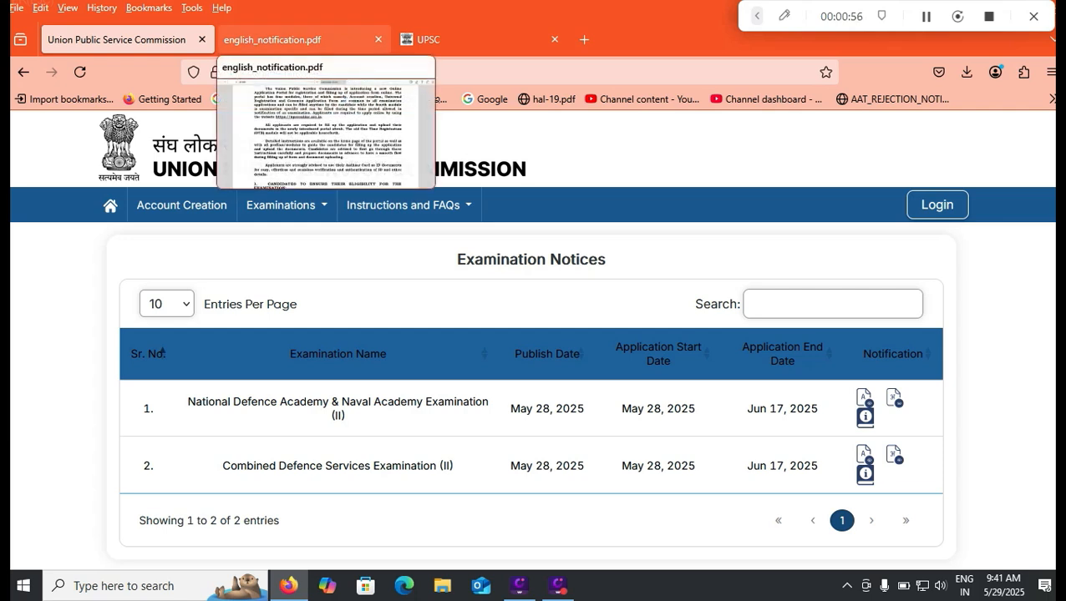
mouse_move(476, 39)
left_click(276, 40)
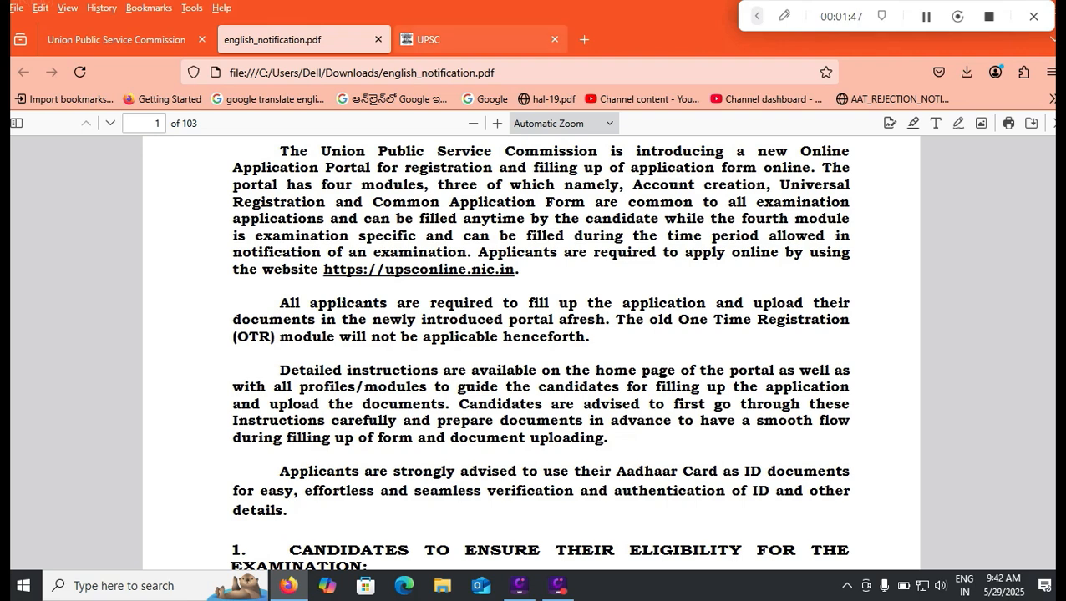
left_click(467, 40)
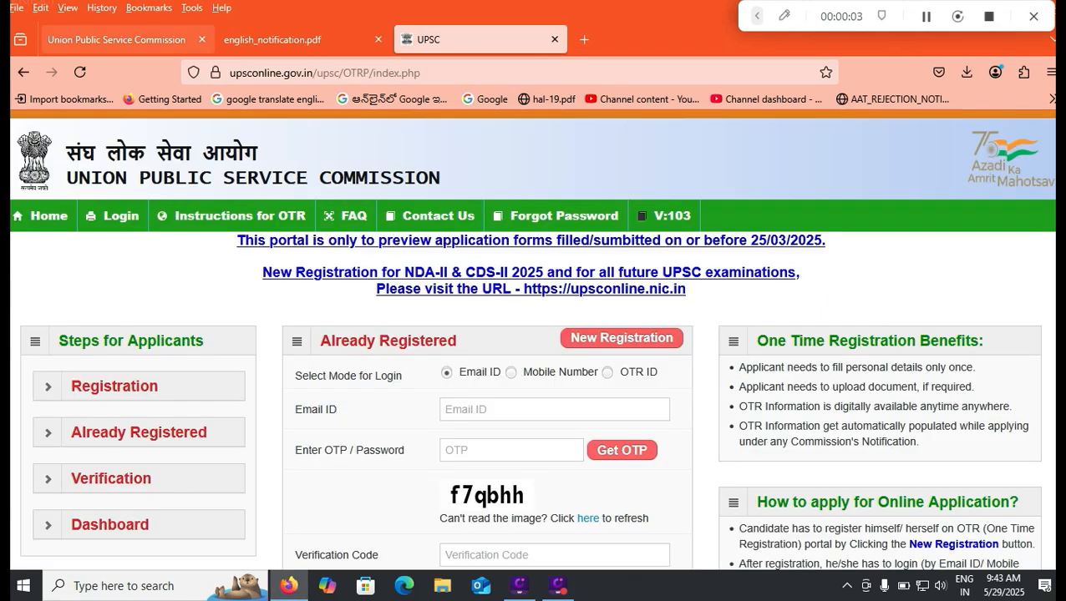
left_click(117, 39)
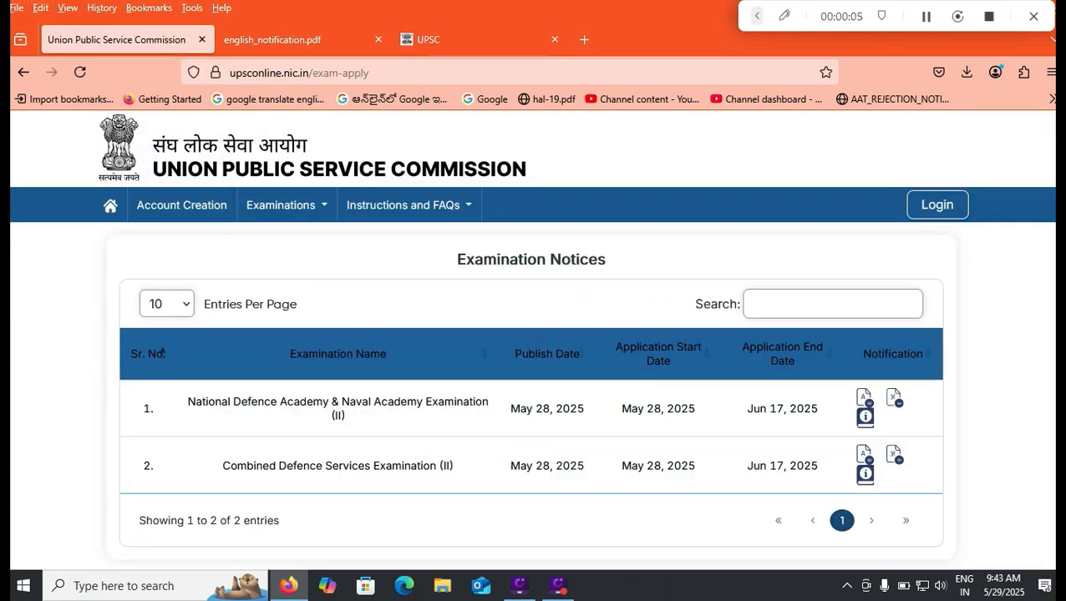
left_click(276, 39)
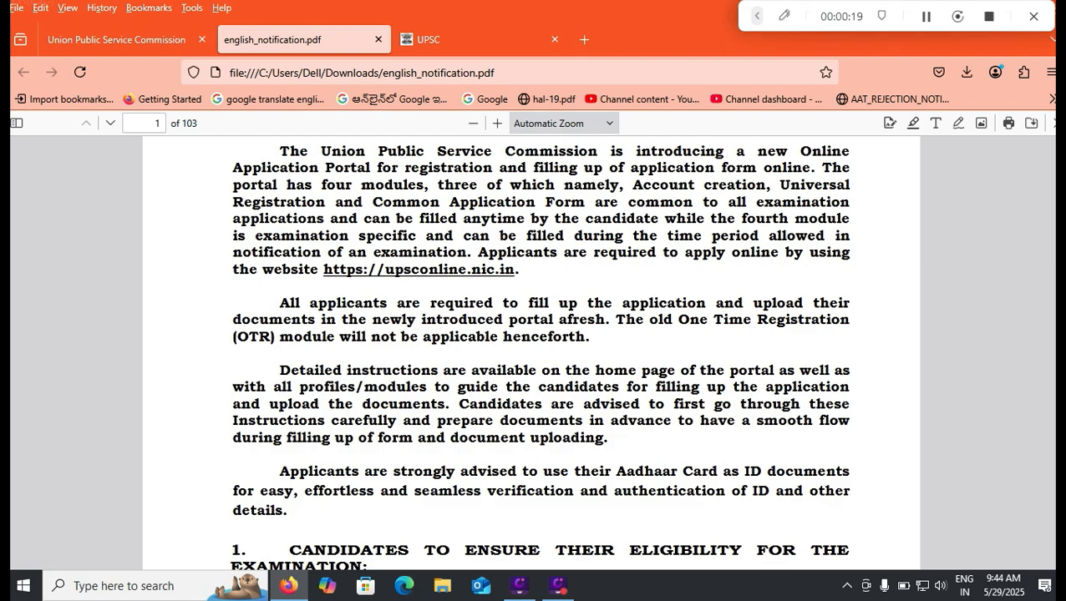
- On the page 4 vacancy table, mark 406 total, 208 Army, 10 female, 92 Flying, 18 Ground Duties (Tech) and 36 Naval Academy vacancies
scroll(532, 351, "down", 10)
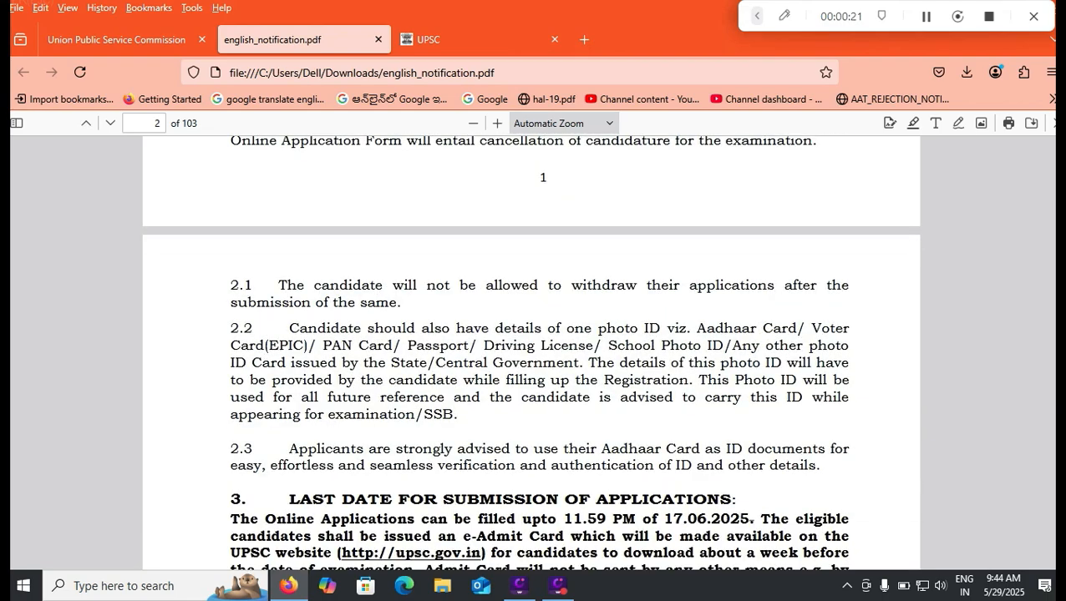
scroll(532, 351, "down", 10)
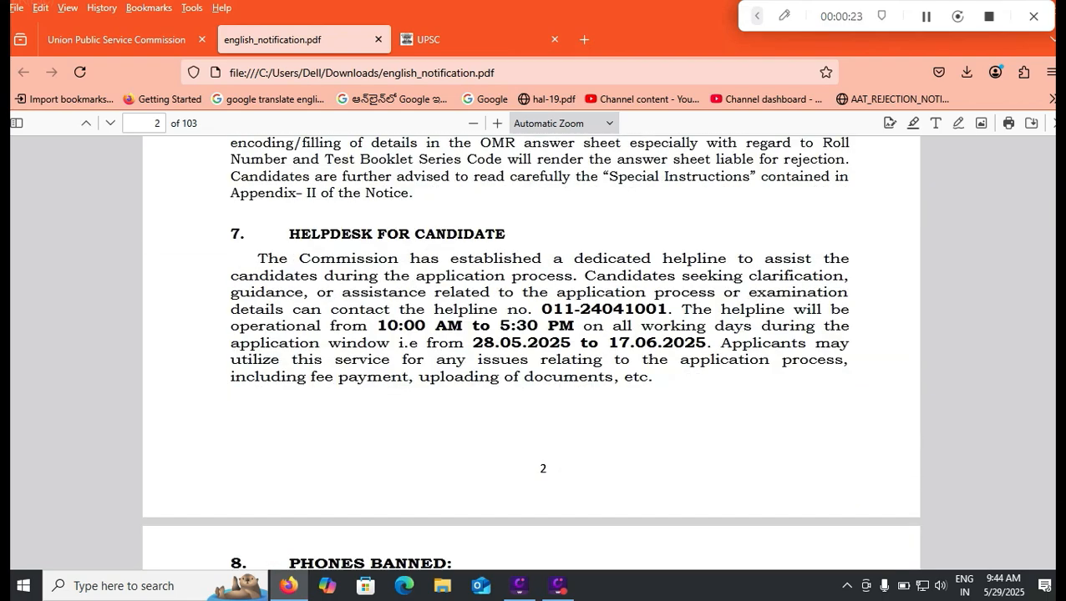
scroll(532, 351, "down", 10)
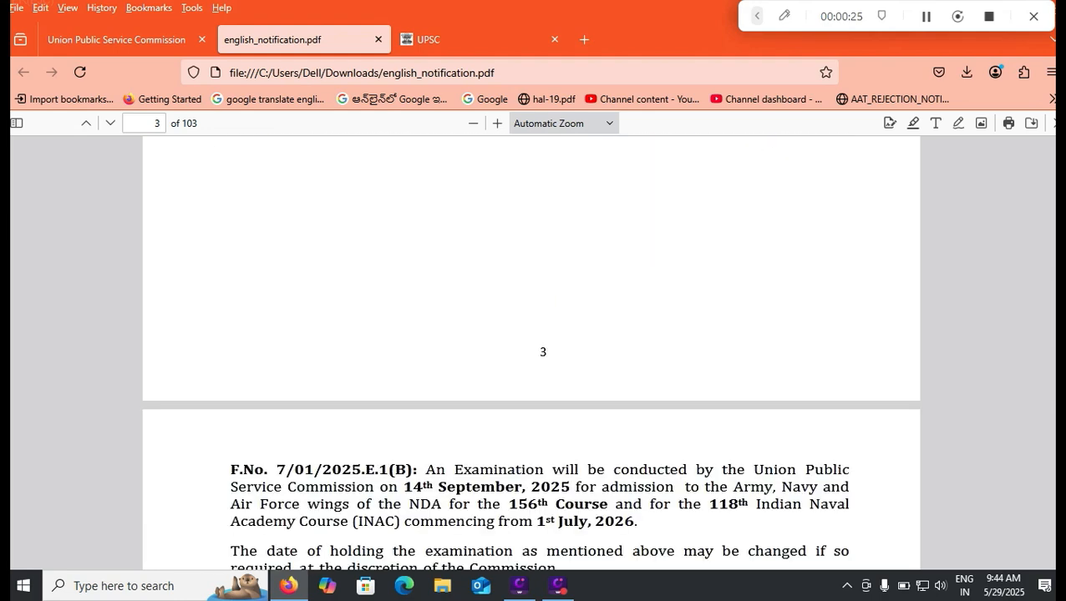
scroll(532, 351, "down", 8)
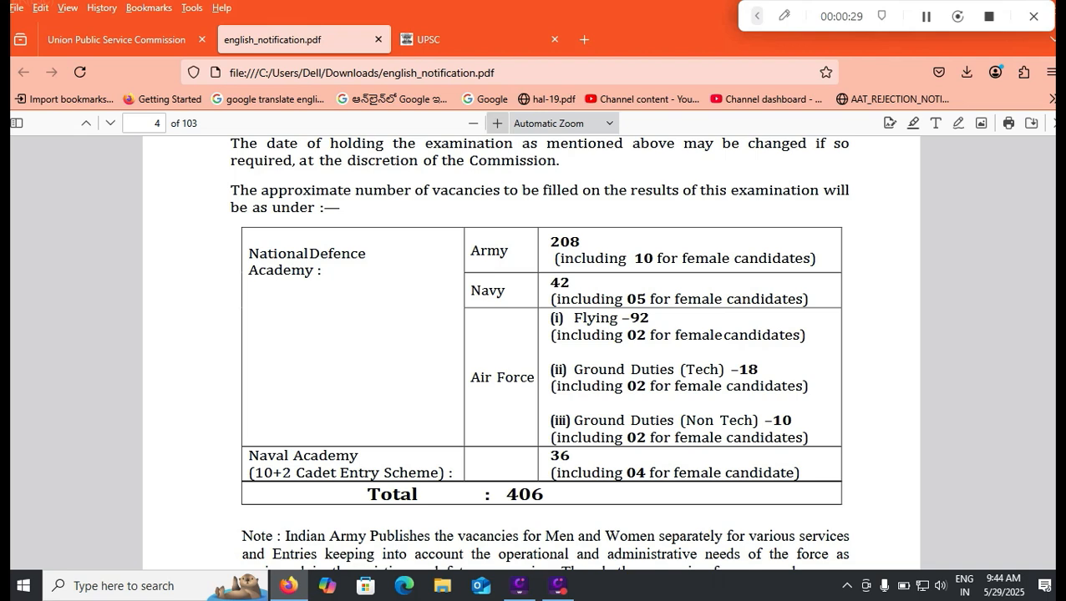
left_click(783, 16)
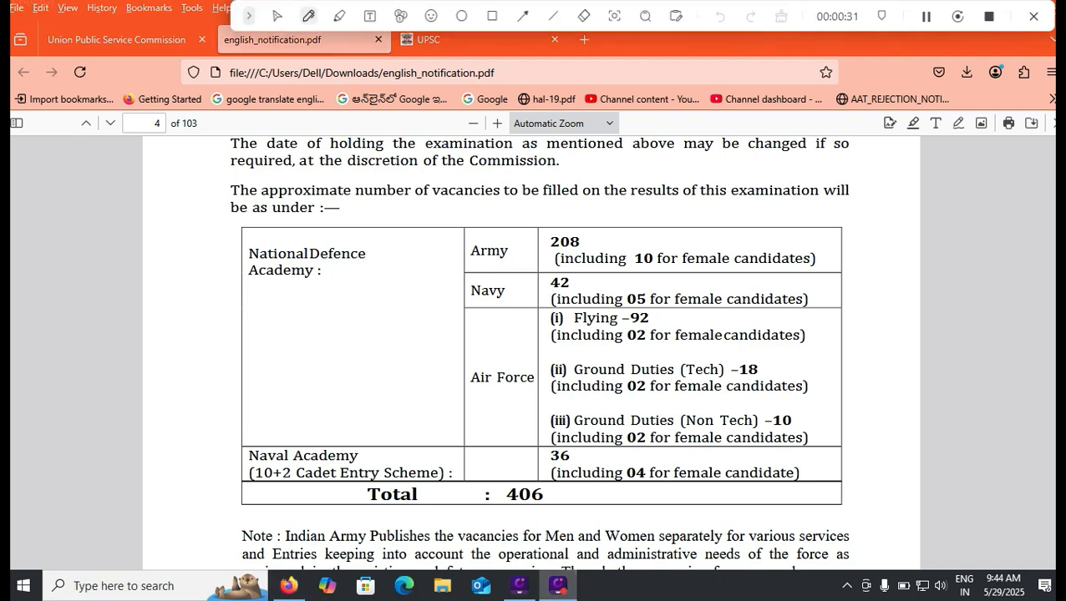
left_click_drag(557, 499, 603, 486)
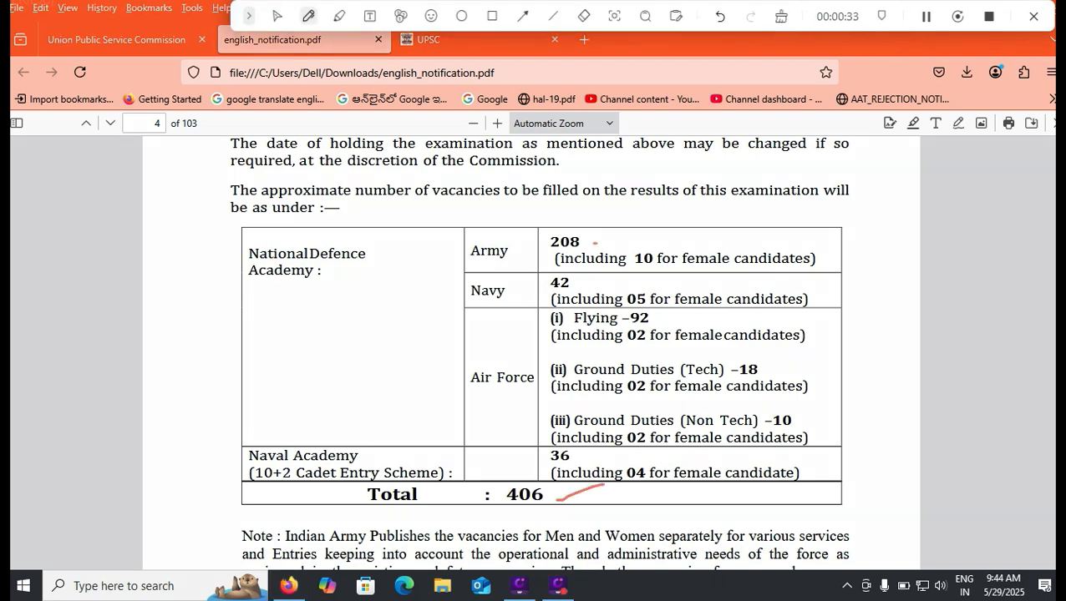
left_click_drag(593, 245, 646, 224)
left_click_drag(592, 287, 648, 264)
left_click_drag(665, 321, 700, 302)
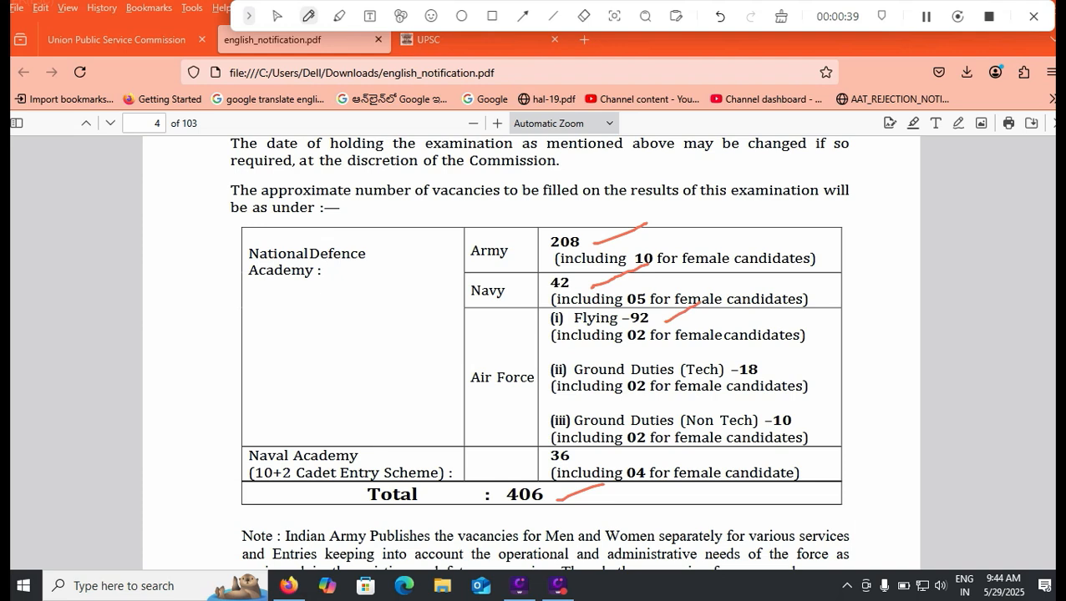
left_click_drag(773, 371, 819, 350)
left_click_drag(824, 408, 861, 389)
left_click_drag(515, 465, 554, 449)
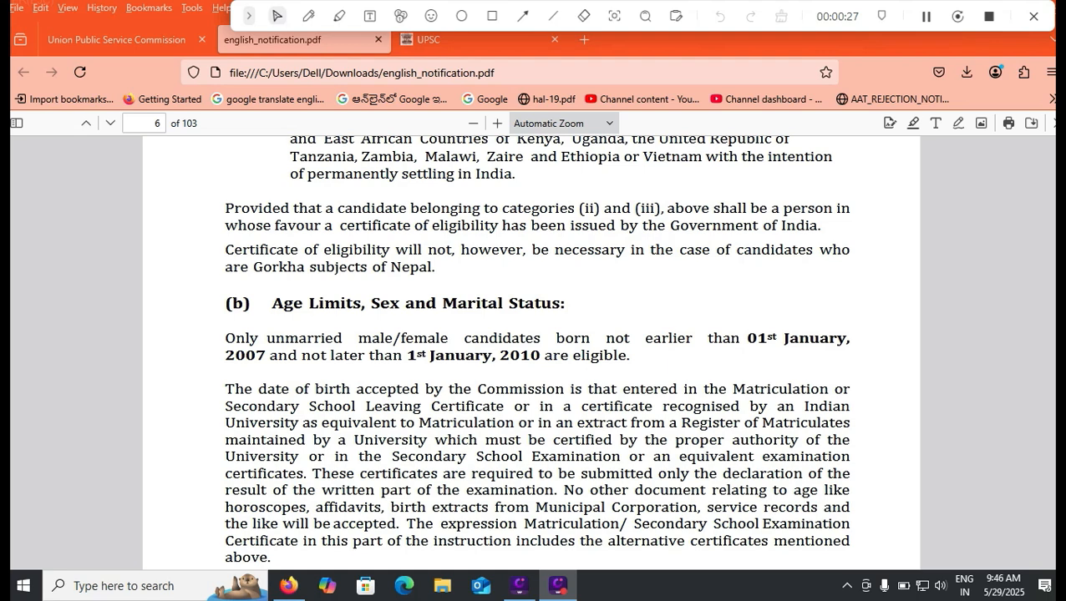
- Highlight 'unmarried' in the page 6 age rule, then read on through pages 7–16
left_click_drag(267, 338, 320, 338)
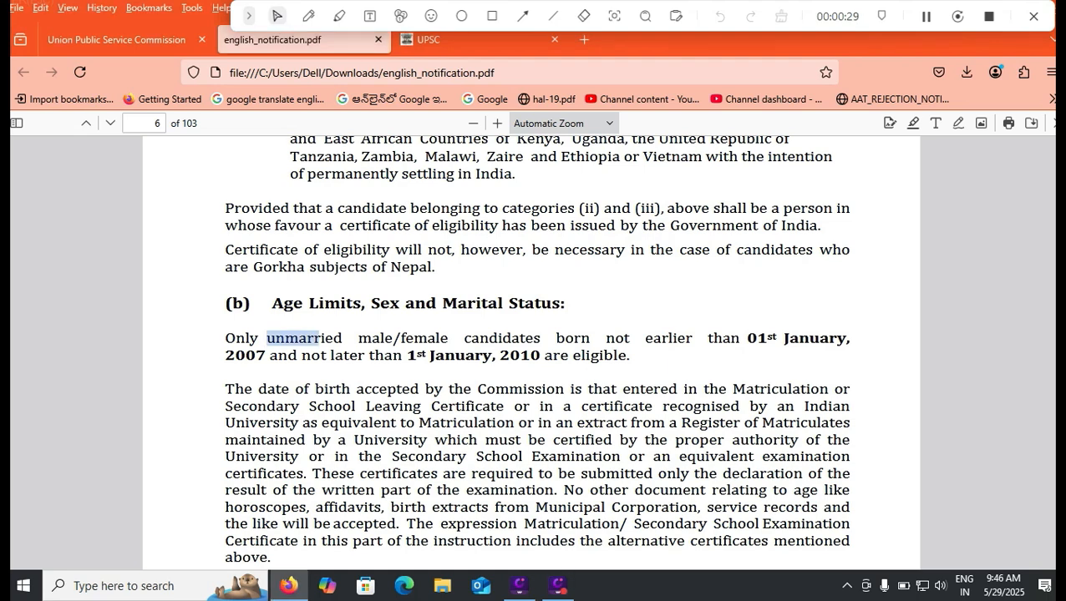
scroll(320, 338, "down", 10)
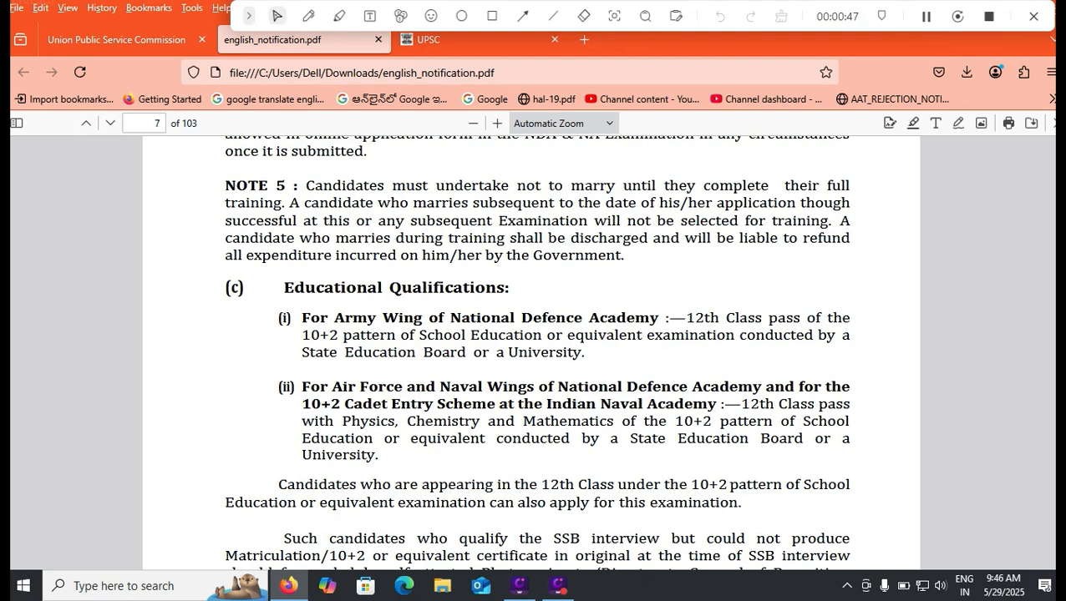
scroll(534, 351, "down", 5)
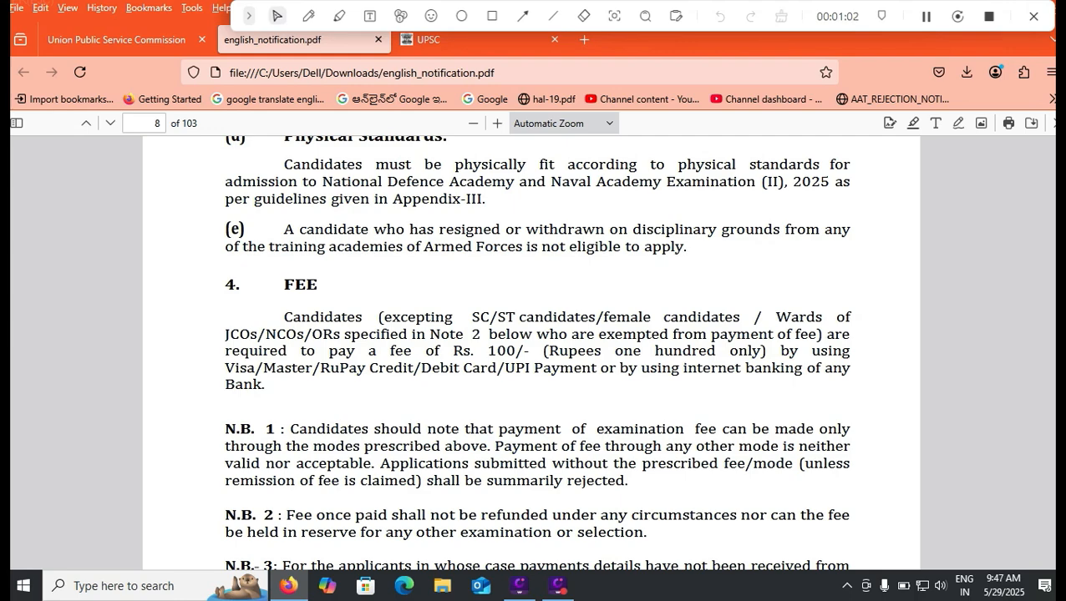
scroll(532, 353, "down", 20)
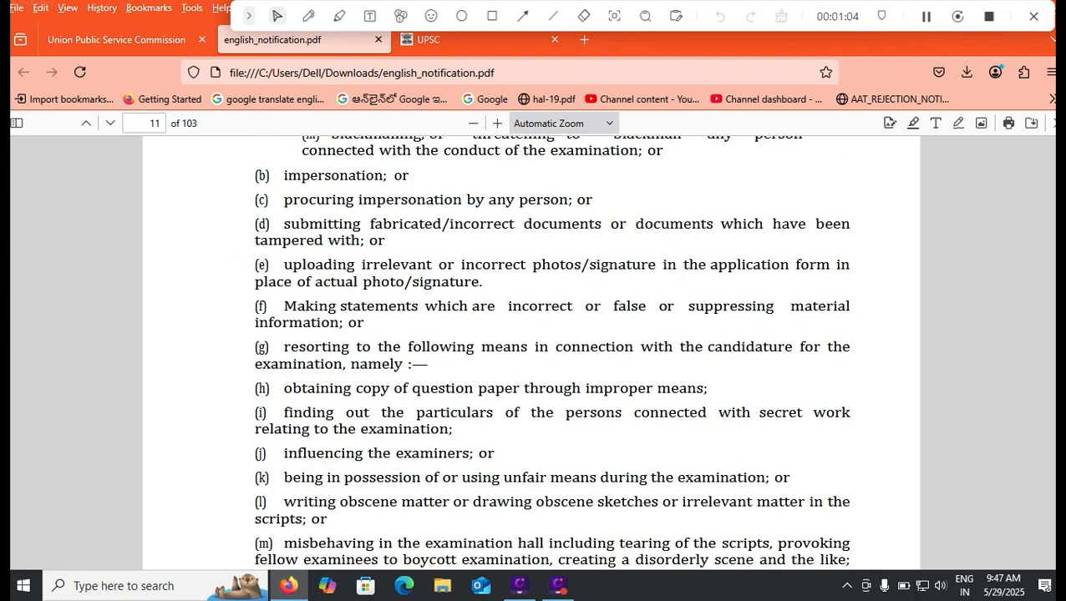
scroll(532, 352, "down", 15)
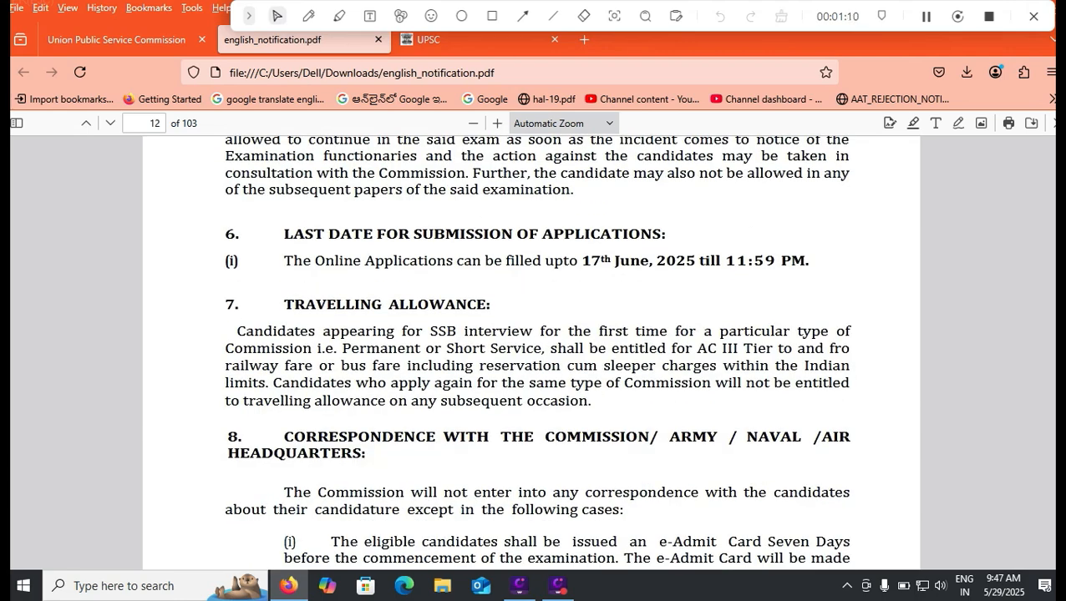
scroll(532, 351, "down", 15)
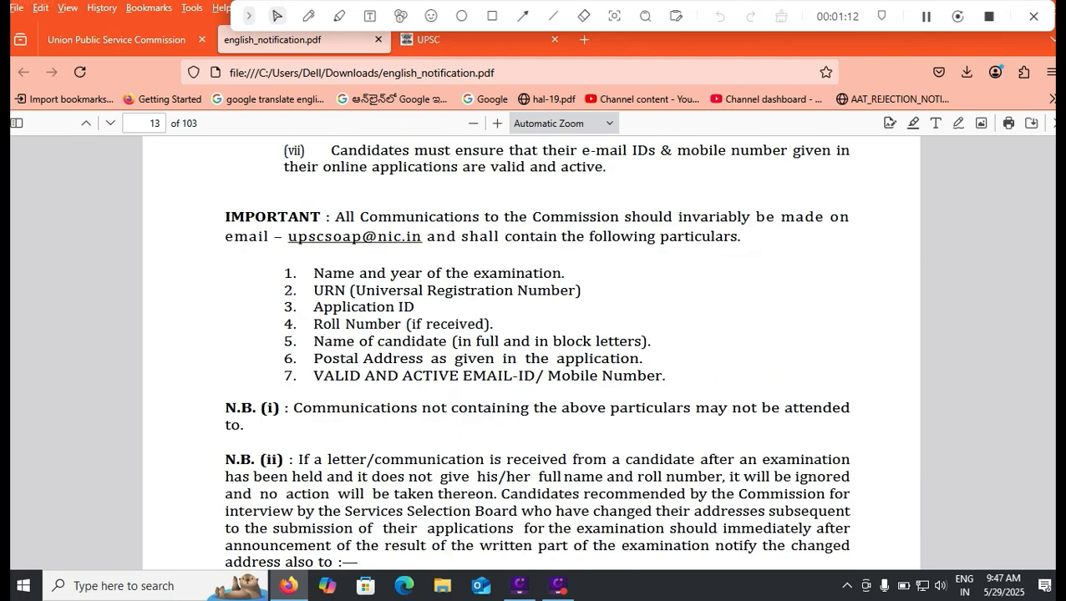
scroll(531, 351, "down", 10)
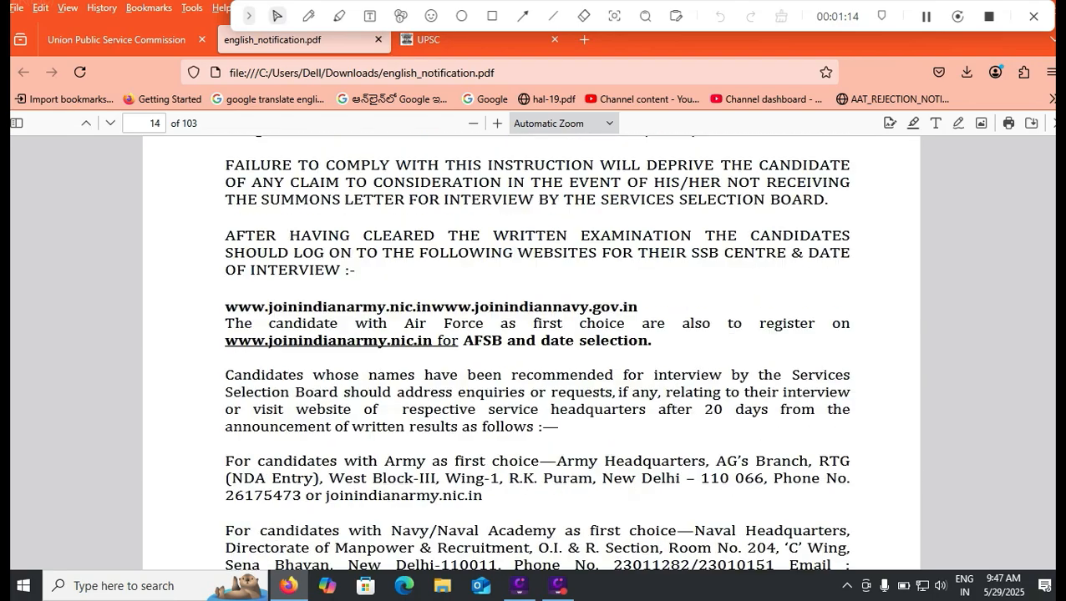
scroll(532, 350, "down", 8)
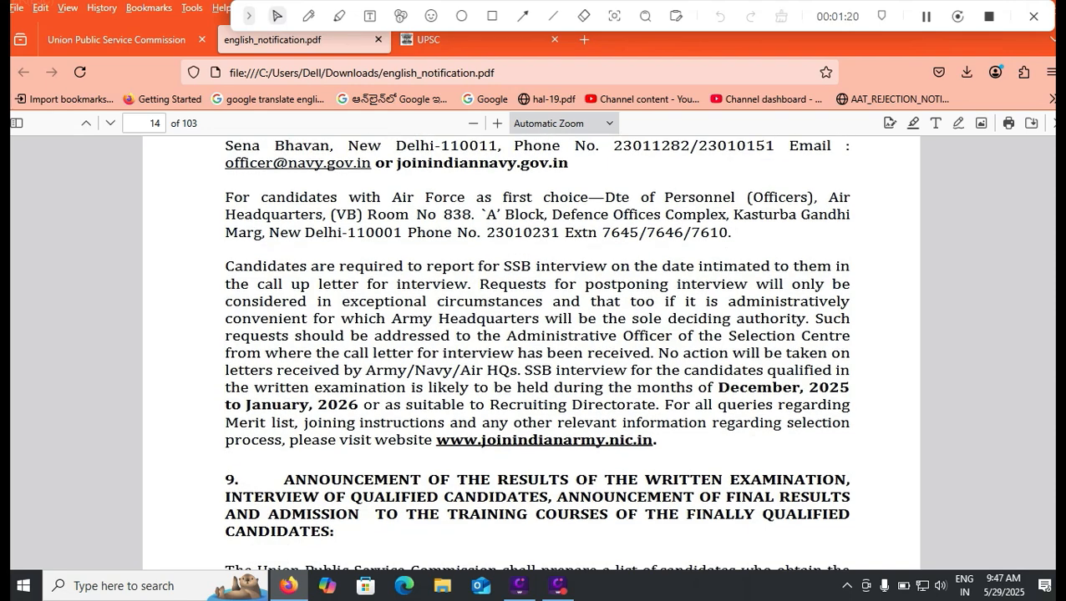
scroll(532, 351, "down", 5)
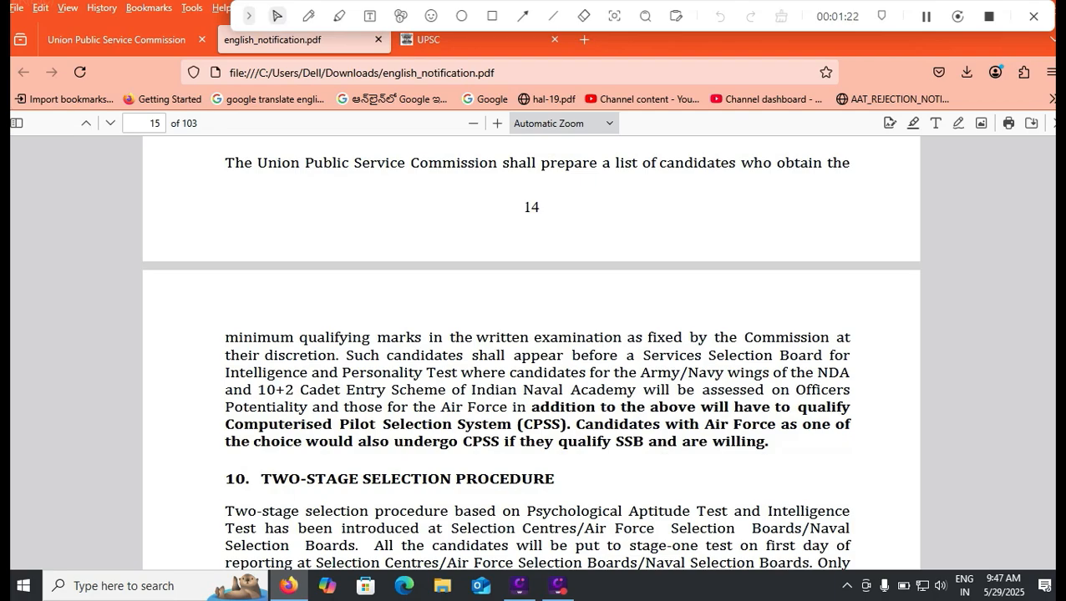
scroll(531, 351, "down", 10)
scroll(531, 351, "down", 10)
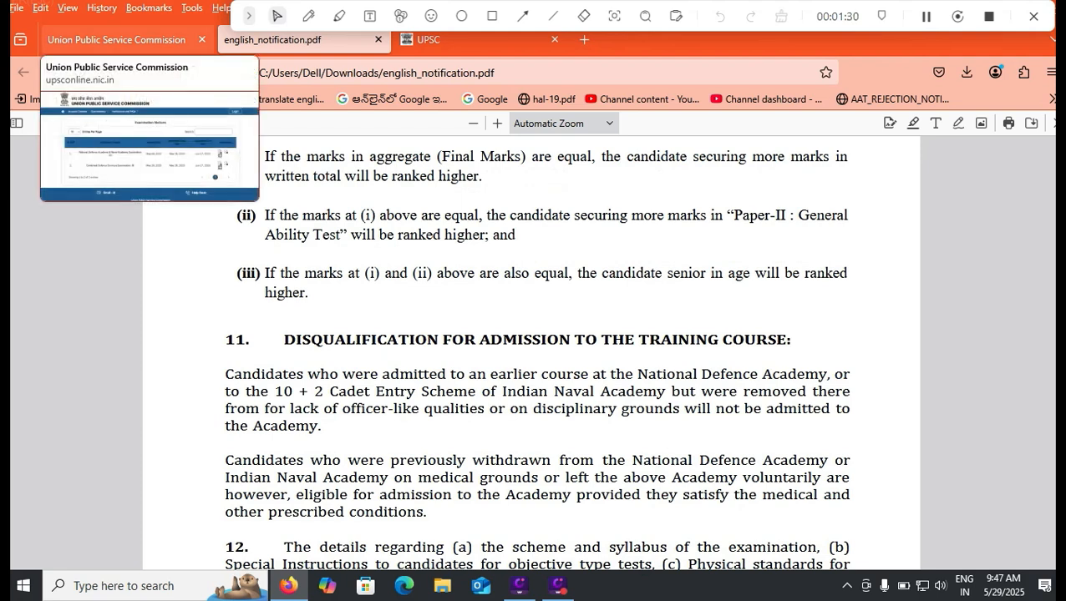
- Mark up the UPSC login panel: Mobile & OTP, URN & Password and Email & Password options, plus a box below them
left_click(117, 39)
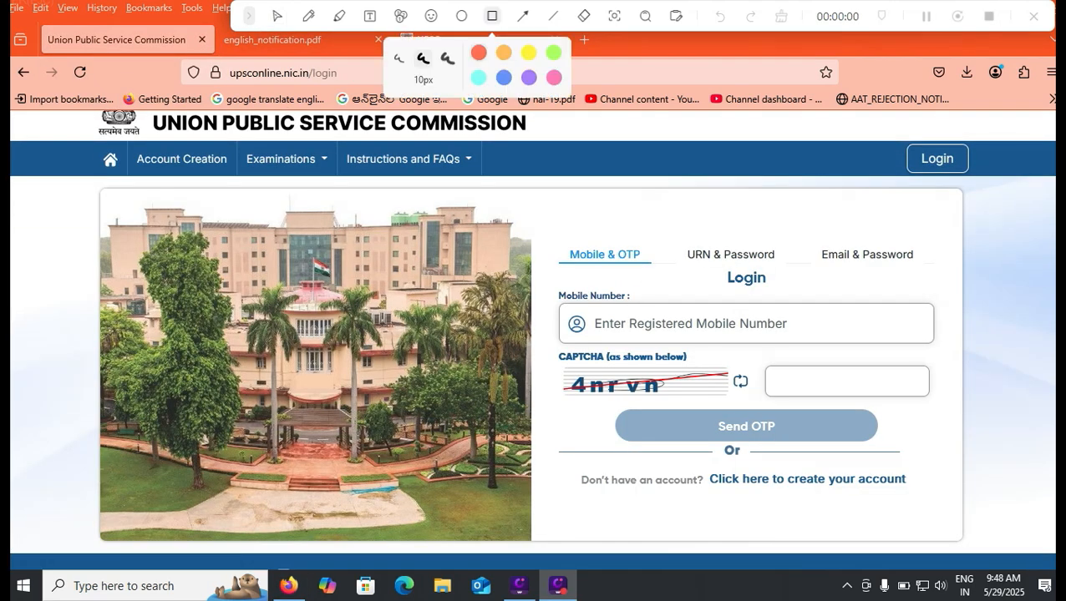
left_click_drag(896, 131, 984, 189)
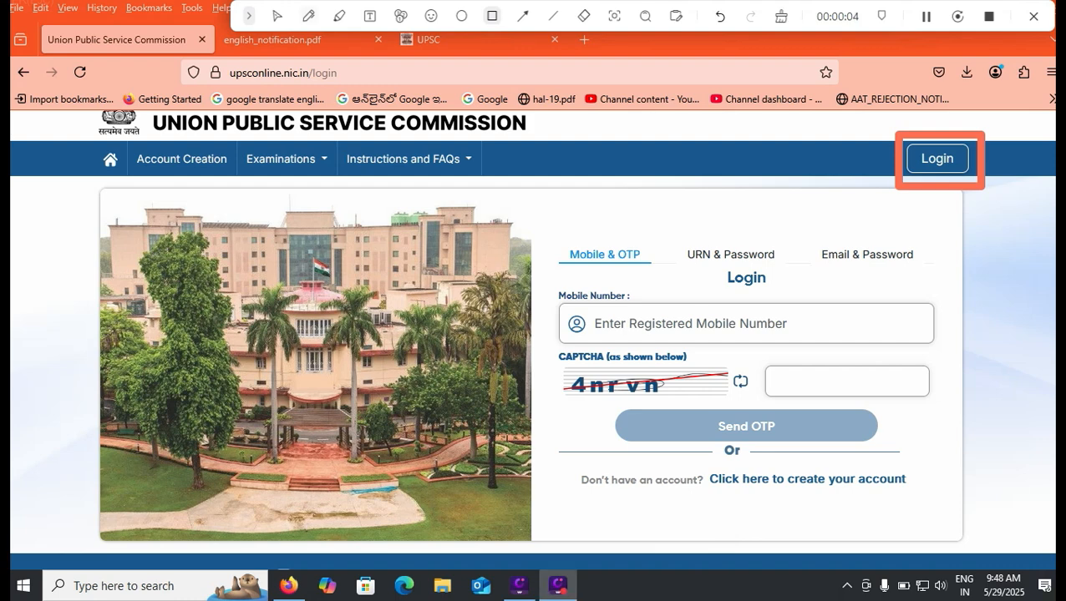
left_click(308, 16)
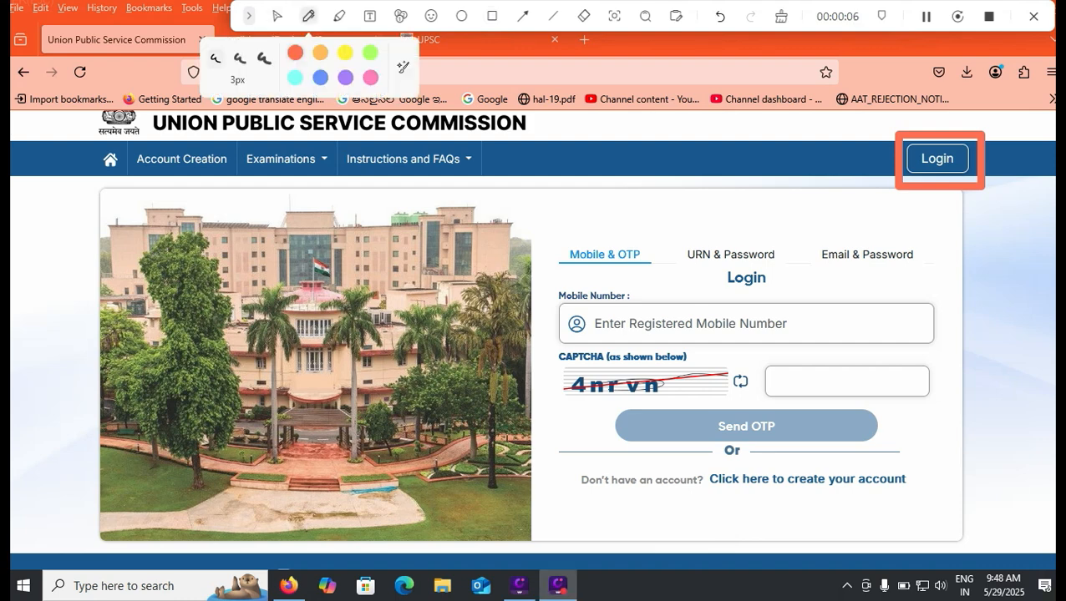
left_click_drag(635, 242, 674, 223)
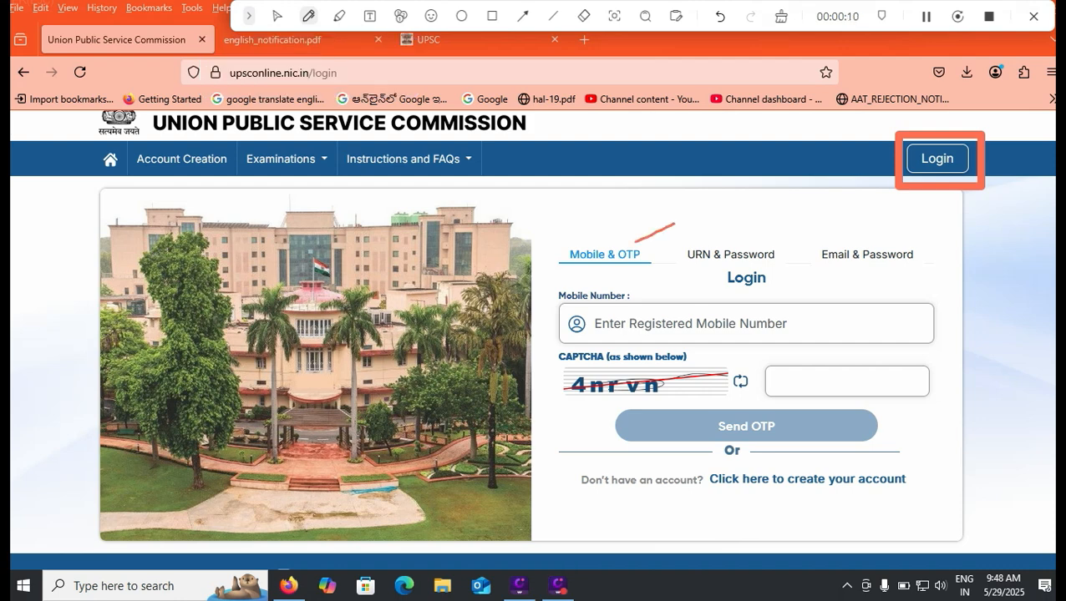
left_click_drag(749, 244, 803, 219)
left_click_drag(858, 272, 914, 257)
left_click(492, 16)
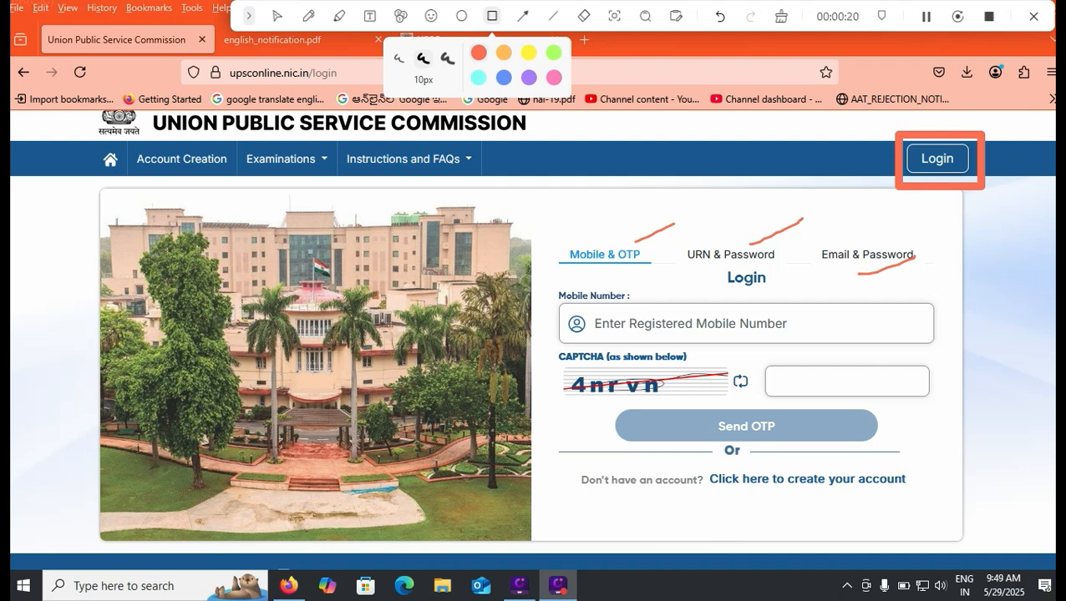
mouse_move(701, 465)
left_mouse_down()
mouse_move(713, 508)
mouse_move(935, 500)
left_mouse_up()
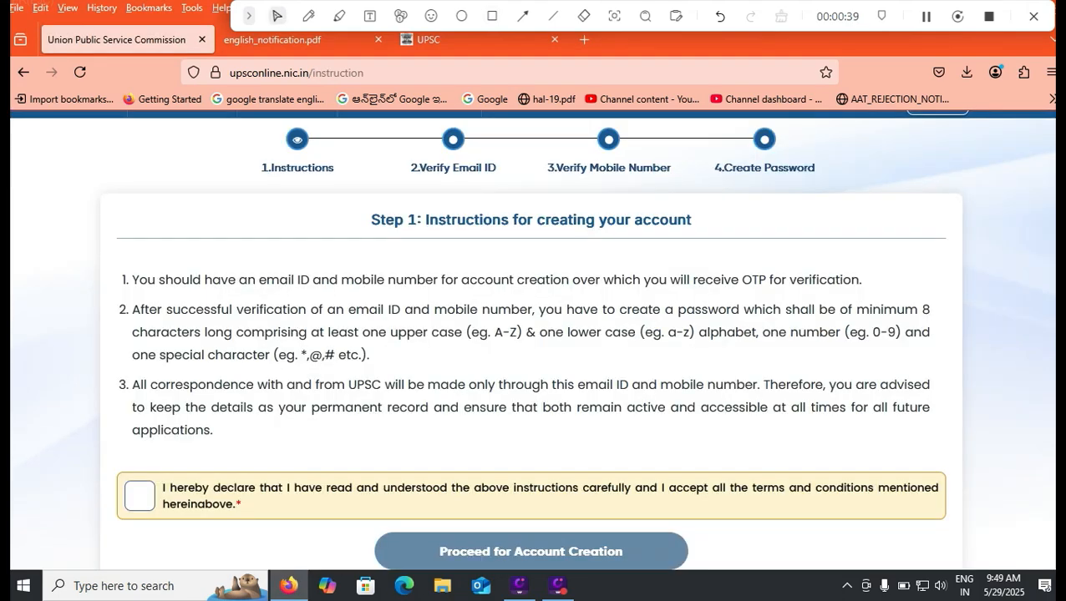
- Accept the Step 1 account-creation declaration and proceed to account creation
scroll(531, 340, "up", 1)
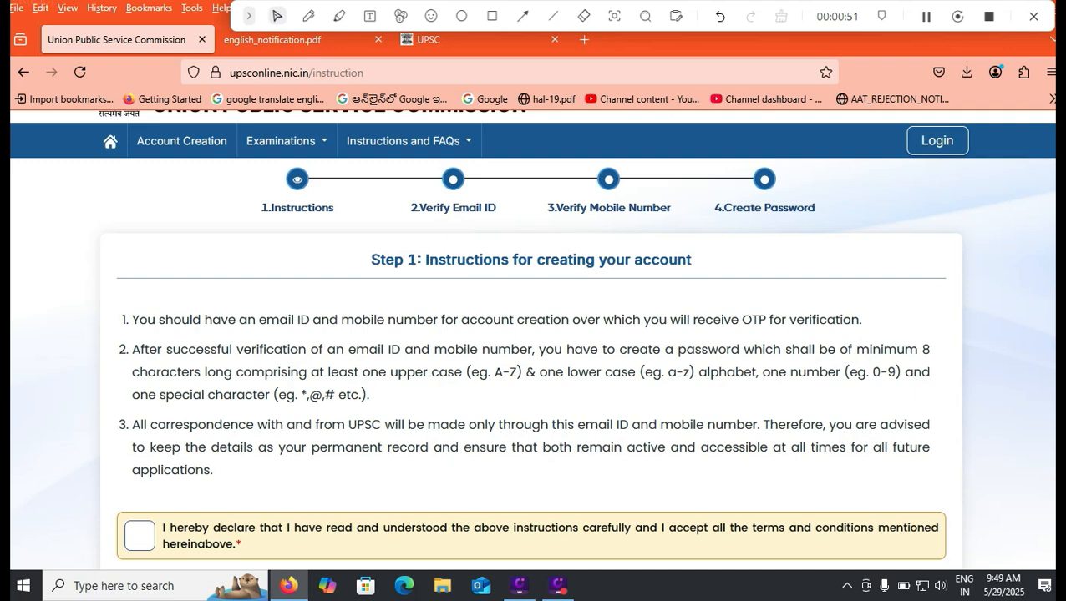
scroll(531, 339, "down", 3)
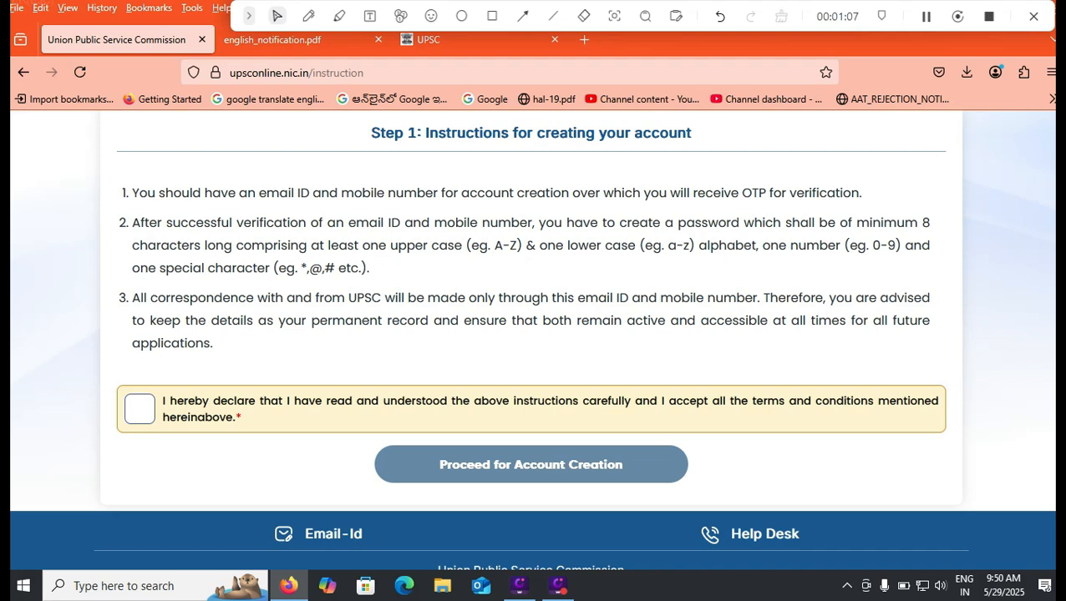
left_click(139, 410)
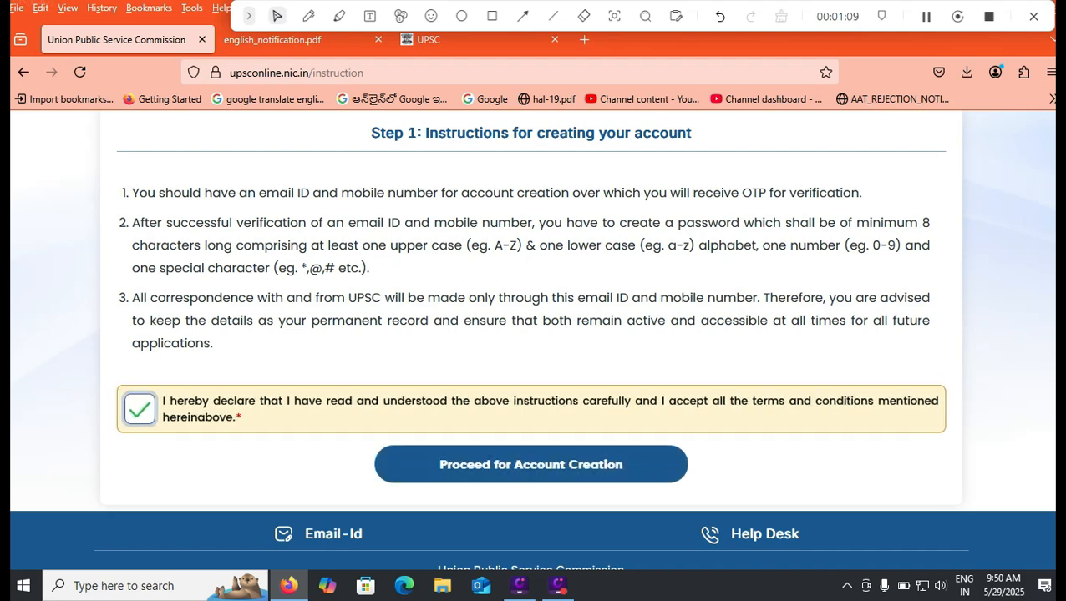
left_click(531, 464)
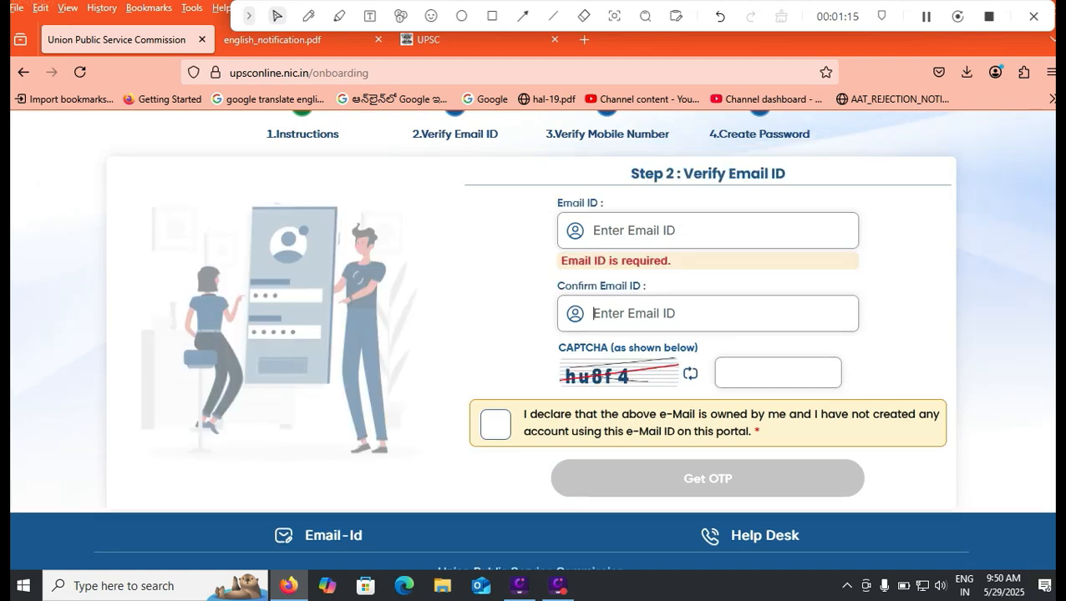
- Dismiss the email-required alert, declare ownership of the email ID, and acknowledge the OTP-sent message
key("Return")
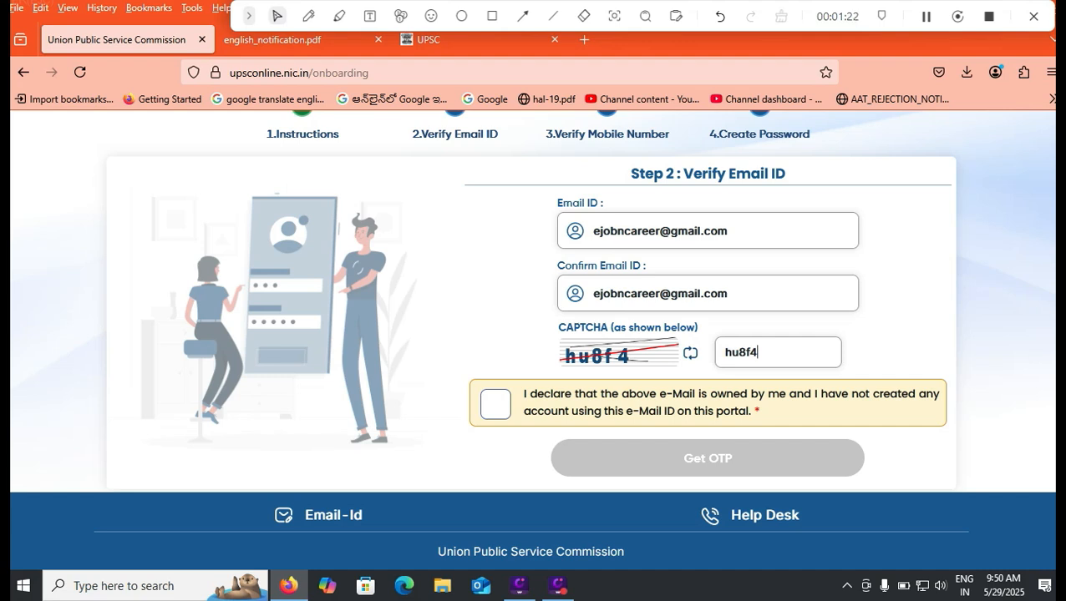
left_click(496, 404)
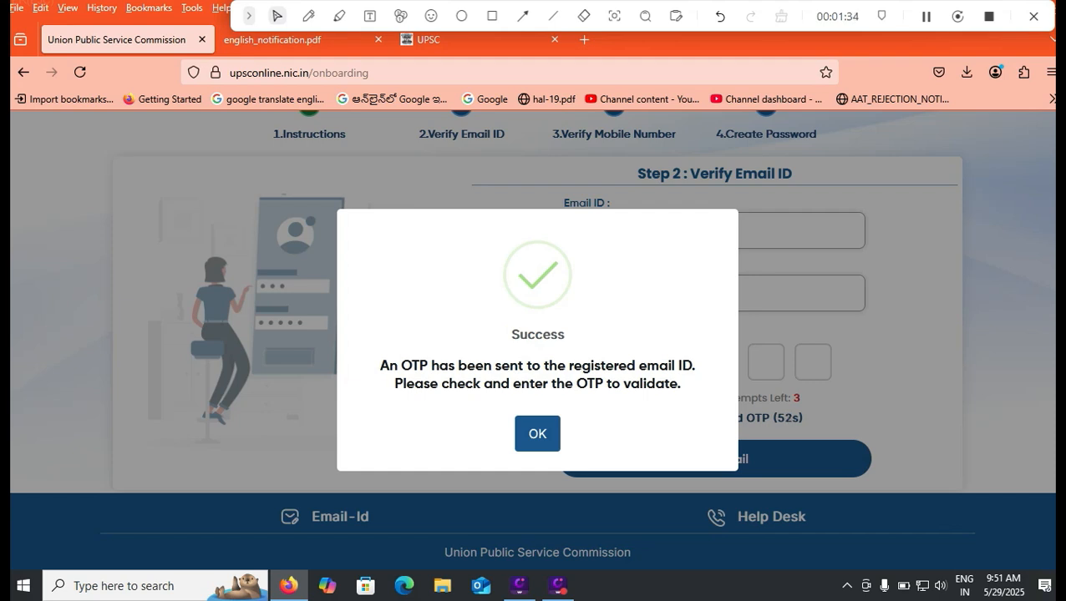
key("Return")
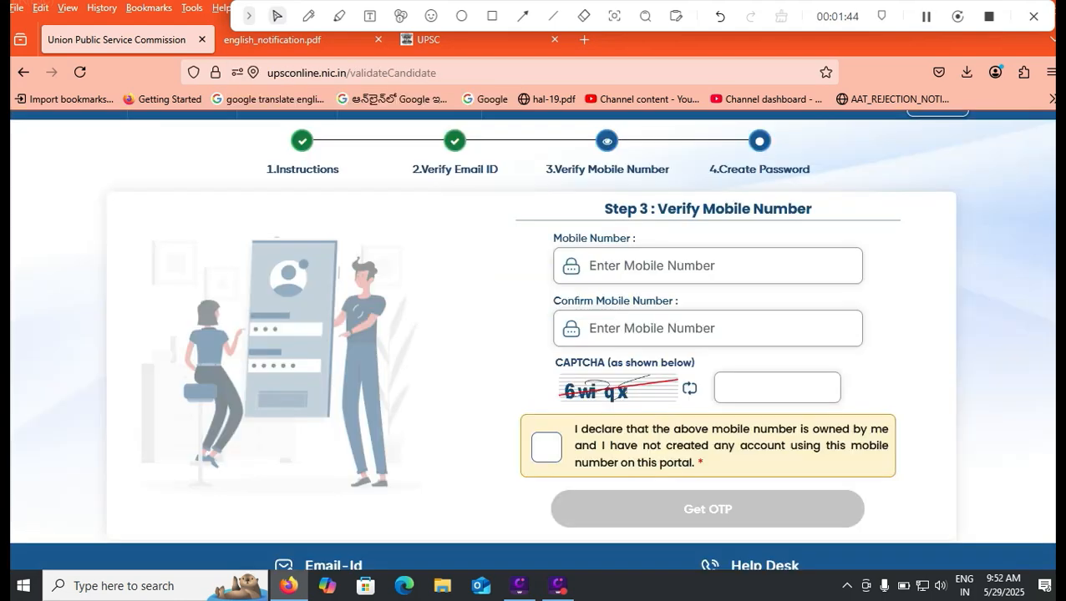
- Enter and confirm the mobile number, fill the captcha, and declare ownership of the number
type("99")
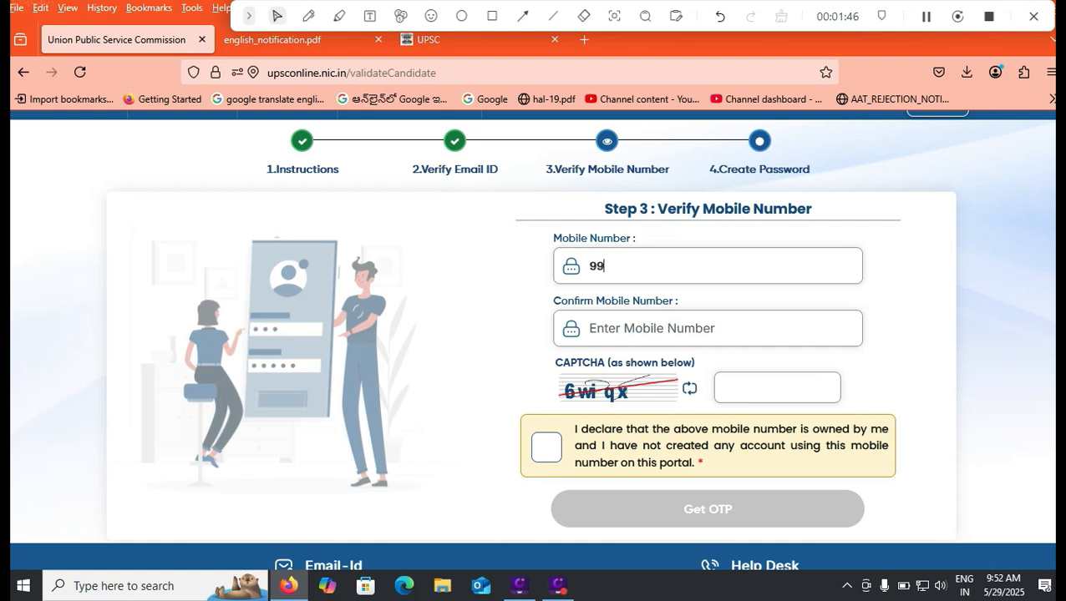
type("99999999")
left_click(589, 329)
type("9999999999")
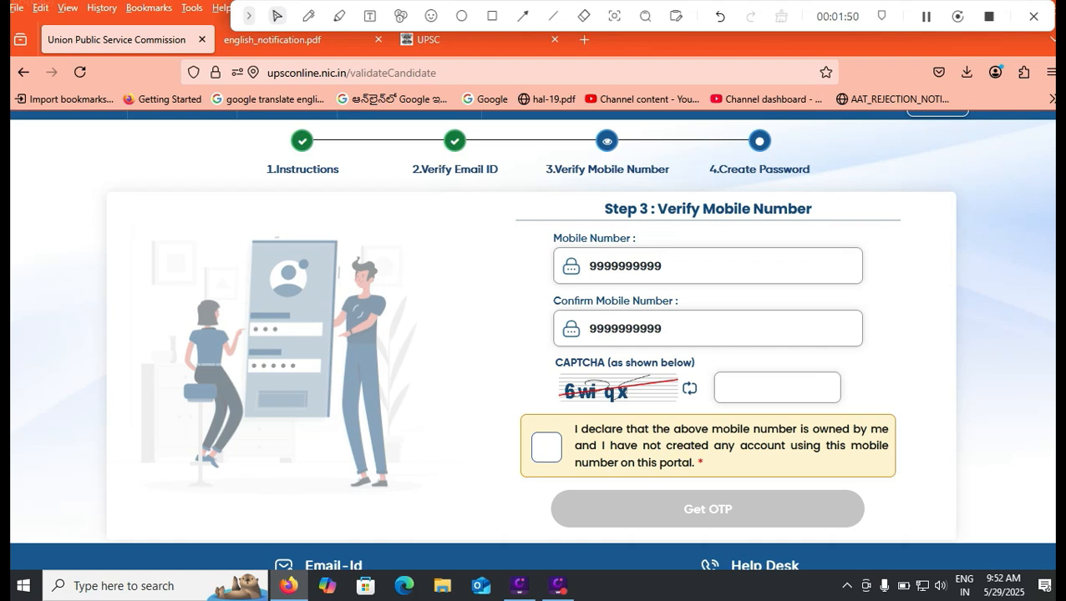
left_click(724, 388)
left_click(547, 447)
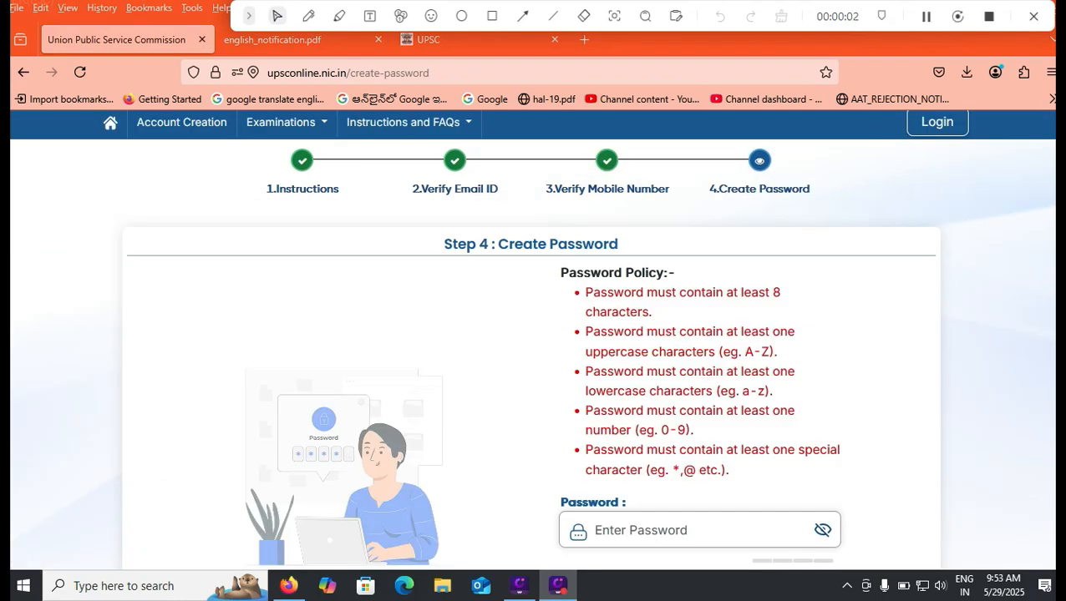
- Enter the new account password in Password and Confirm Password and submit it
scroll(533, 351, "down", 2)
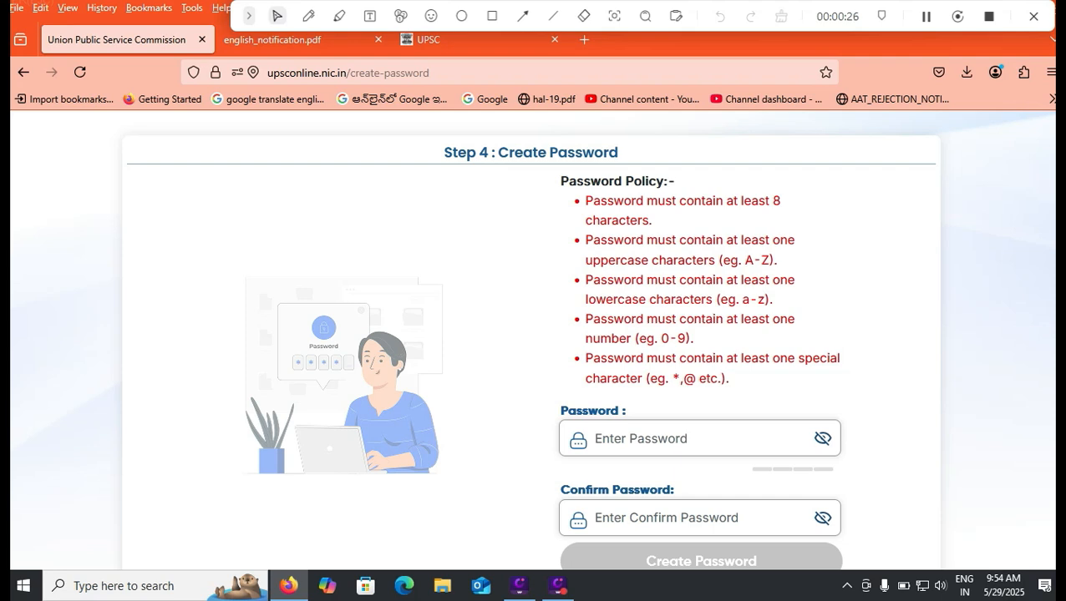
left_click(660, 440)
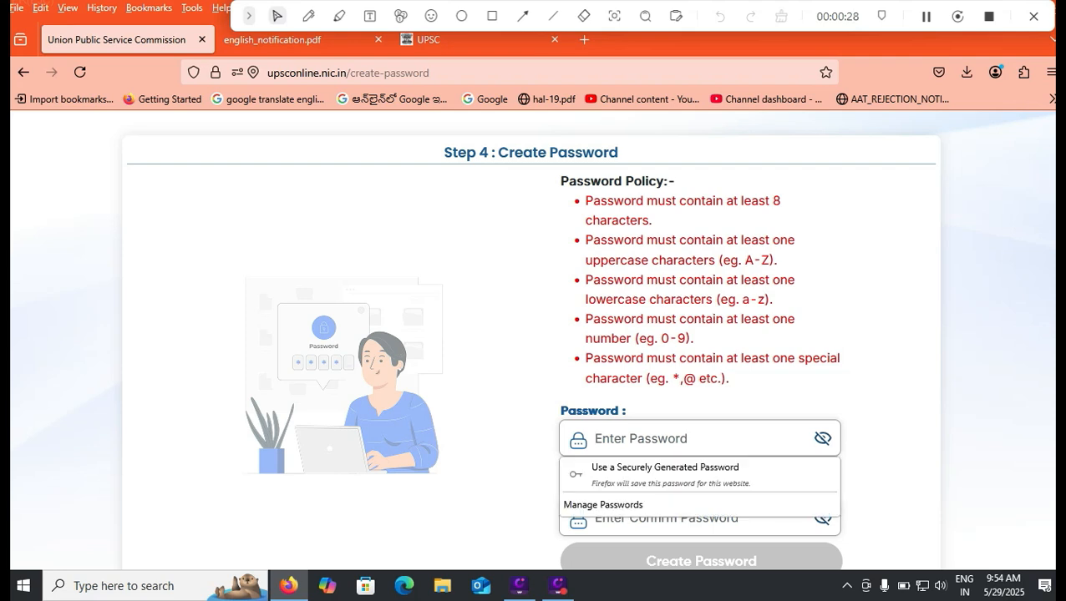
scroll(533, 340, "up", 1)
scroll(533, 334, "down", 1)
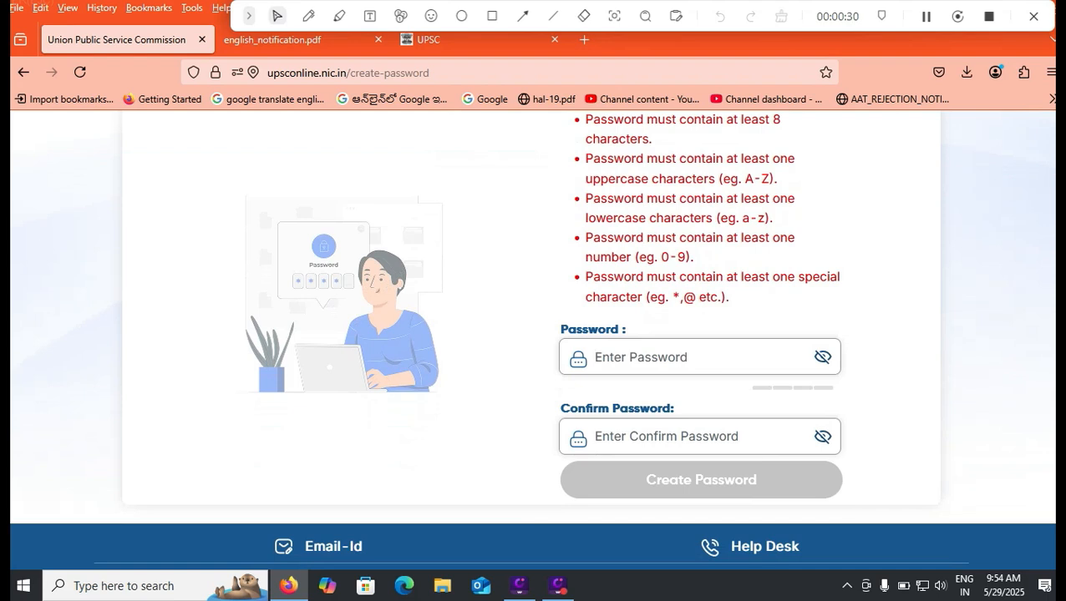
left_click(700, 437)
left_click(887, 451)
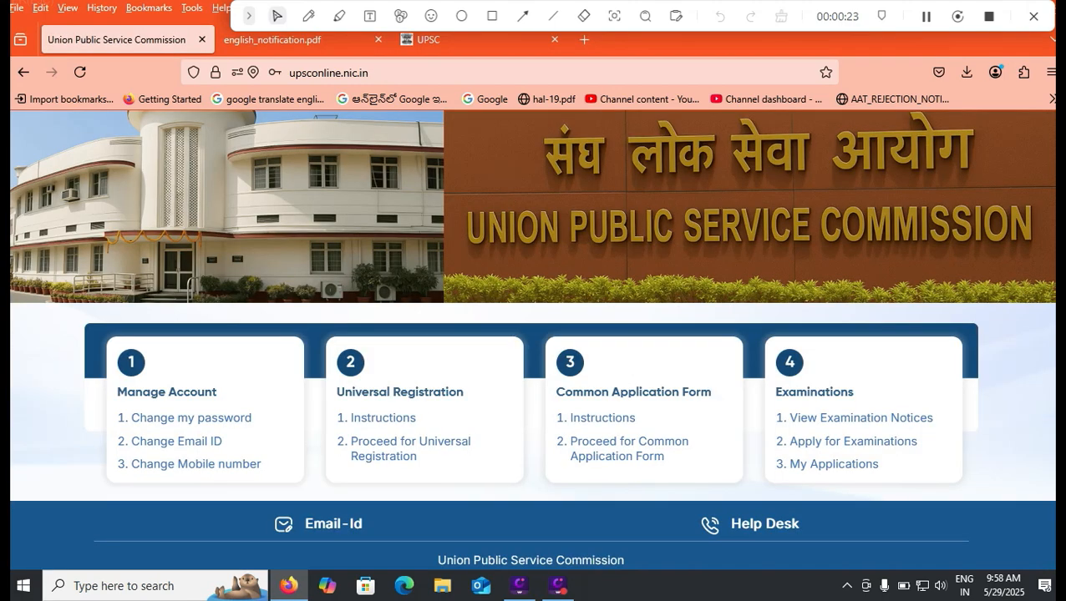
- Scroll the login page up and down to reach the Mobile & OTP sign-in
scroll(531, 337, "up", 2)
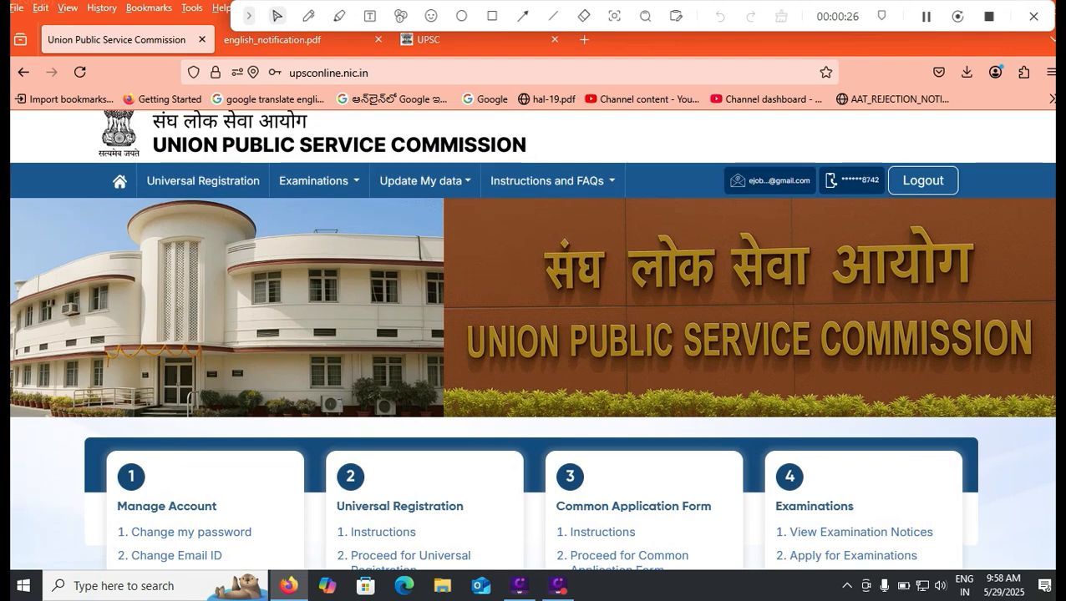
scroll(531, 339, "down", 2)
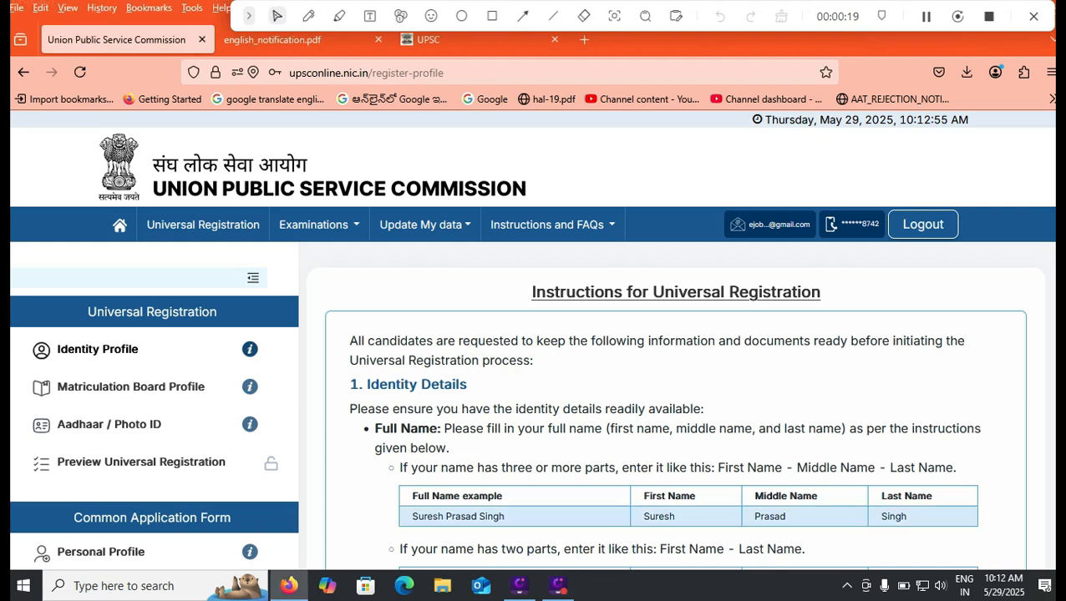
- Read down the Universal Registration instructions to section 3's Aadhaar-linked mobile number requirement
scroll(673, 403, "down", 3)
scroll(673, 376, "down", 3)
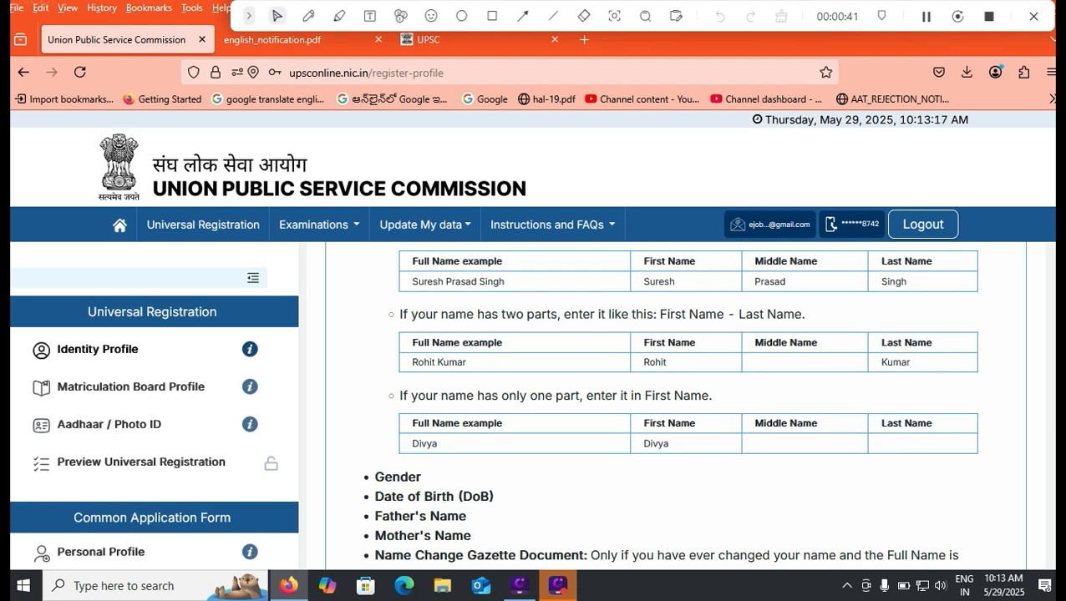
scroll(668, 405, "down", 2)
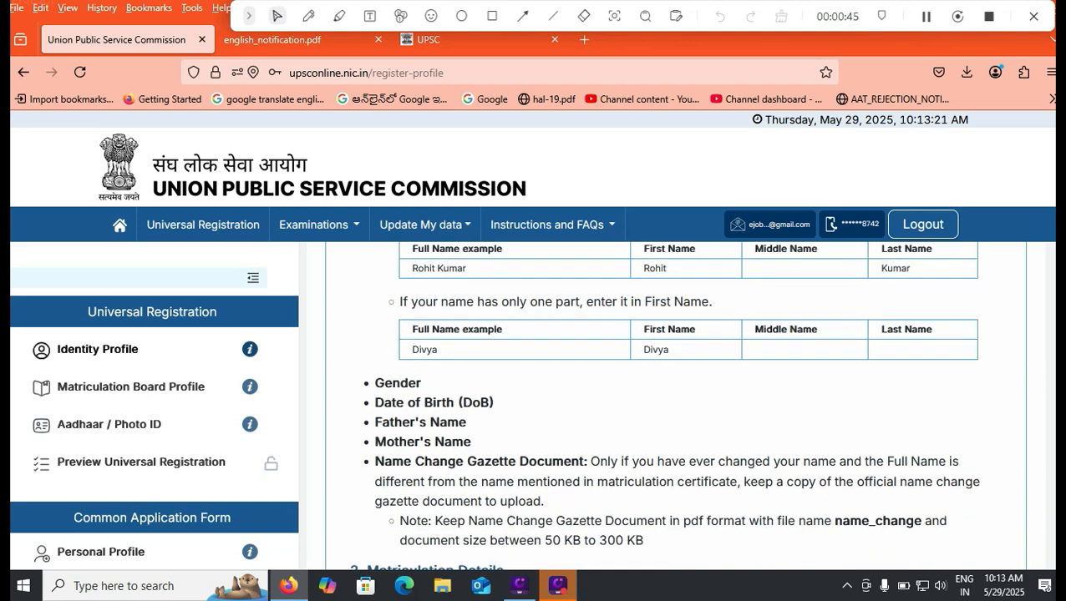
scroll(668, 405, "down", 1)
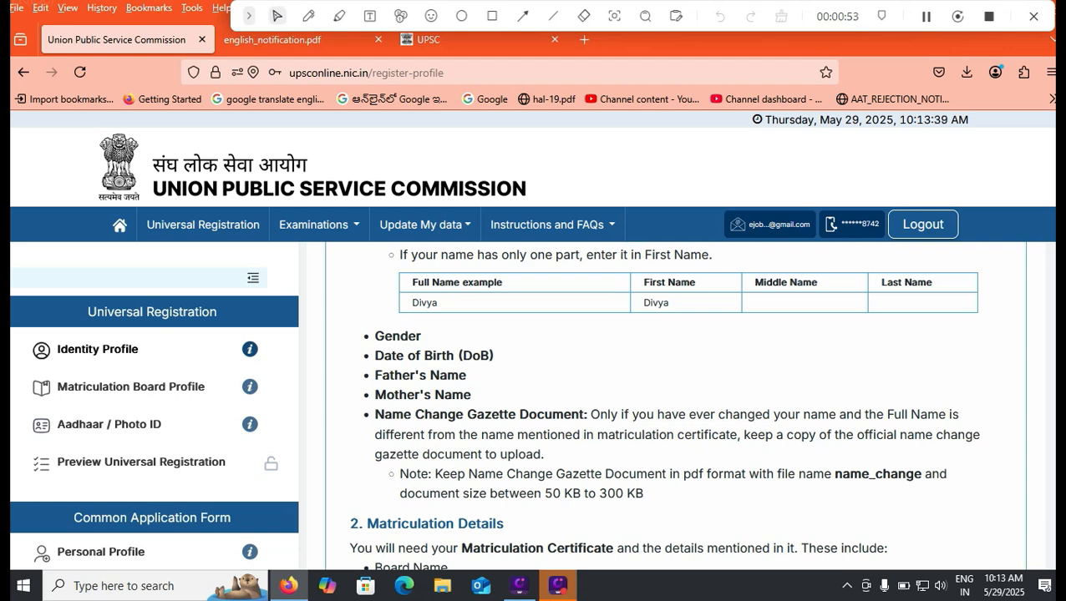
scroll(675, 405, "down", 3)
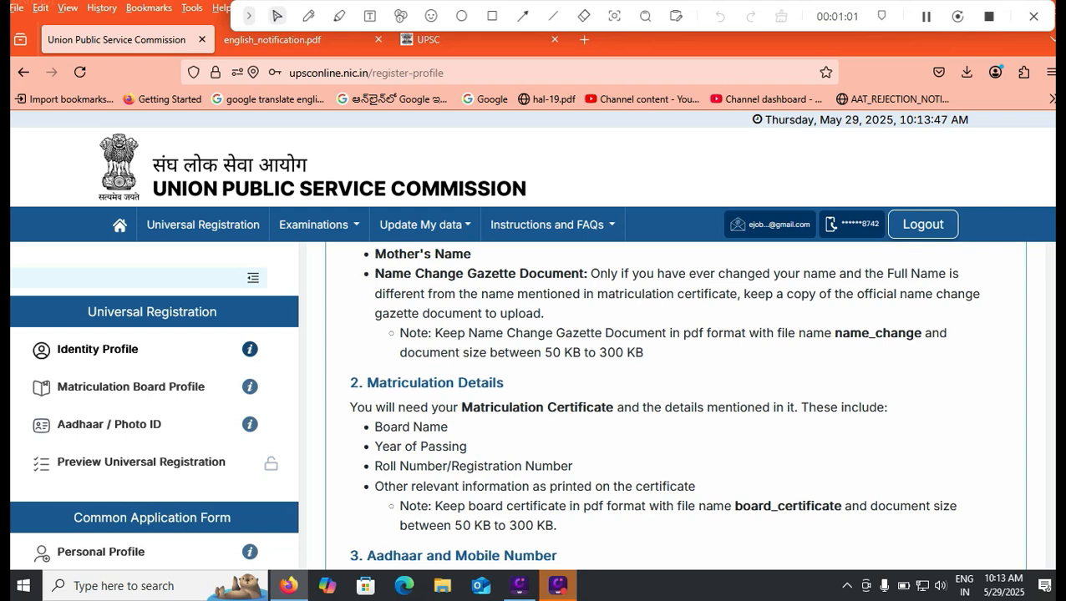
scroll(675, 405, "down", 1)
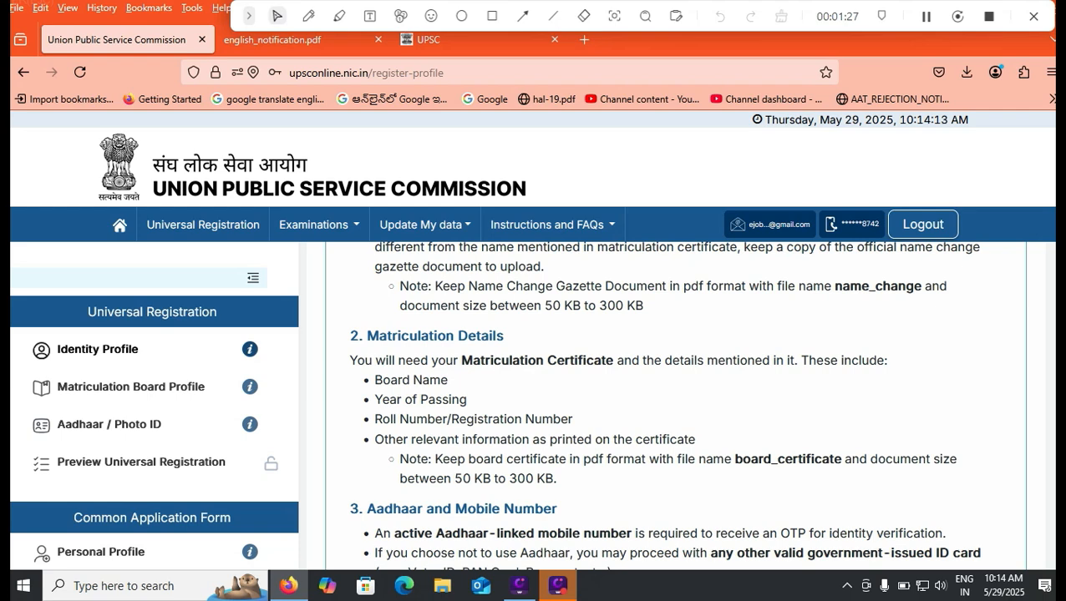
scroll(675, 401, "down", 2)
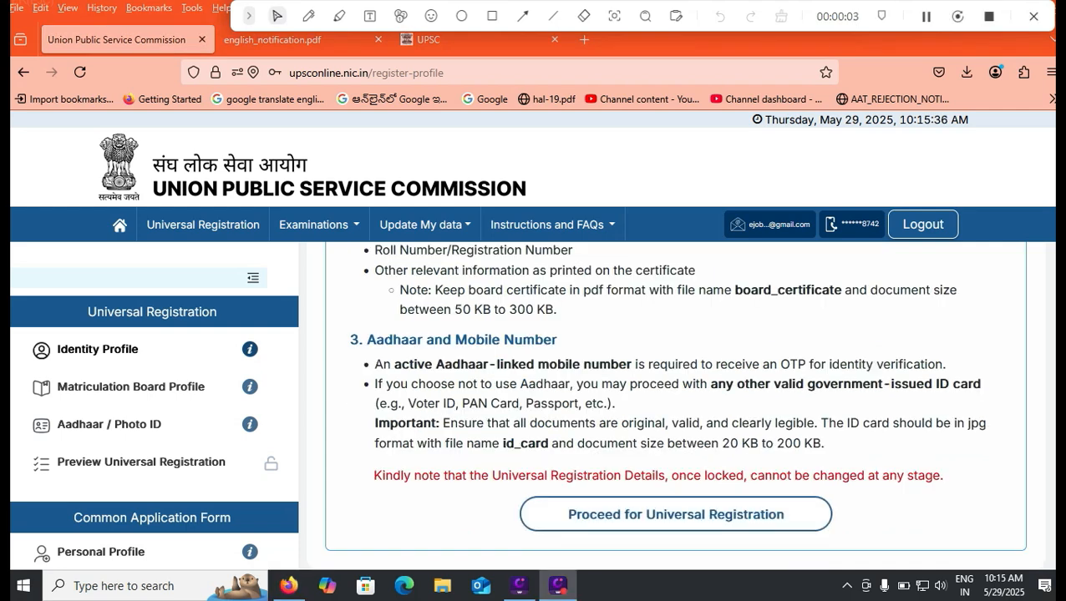
- Start the Identity Profile and confirm Yes, the name matches the 10th class certificate
left_click(676, 514)
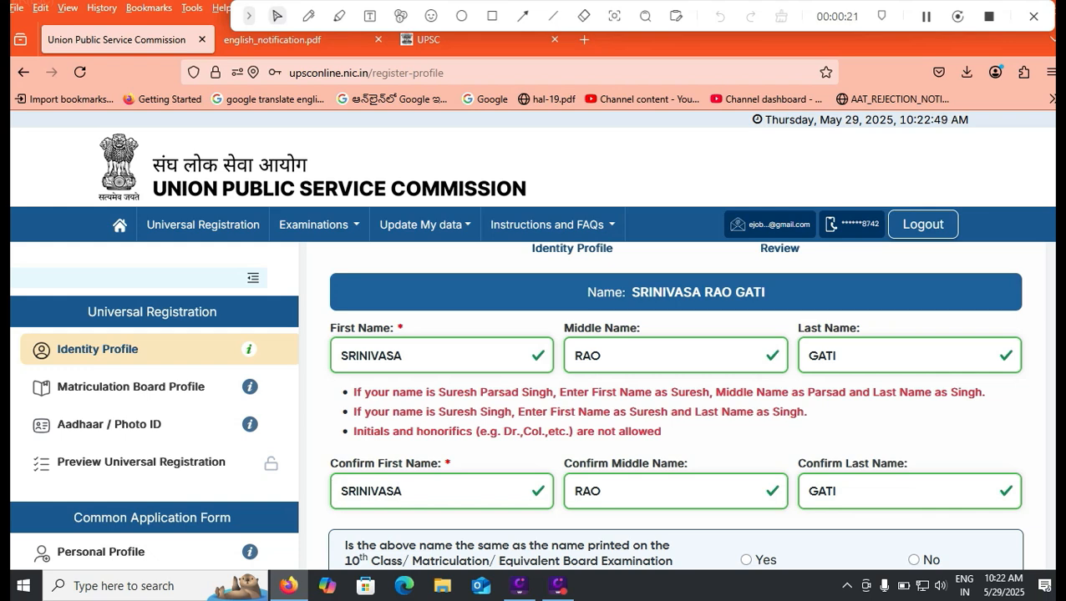
scroll(675, 400, "down", 2)
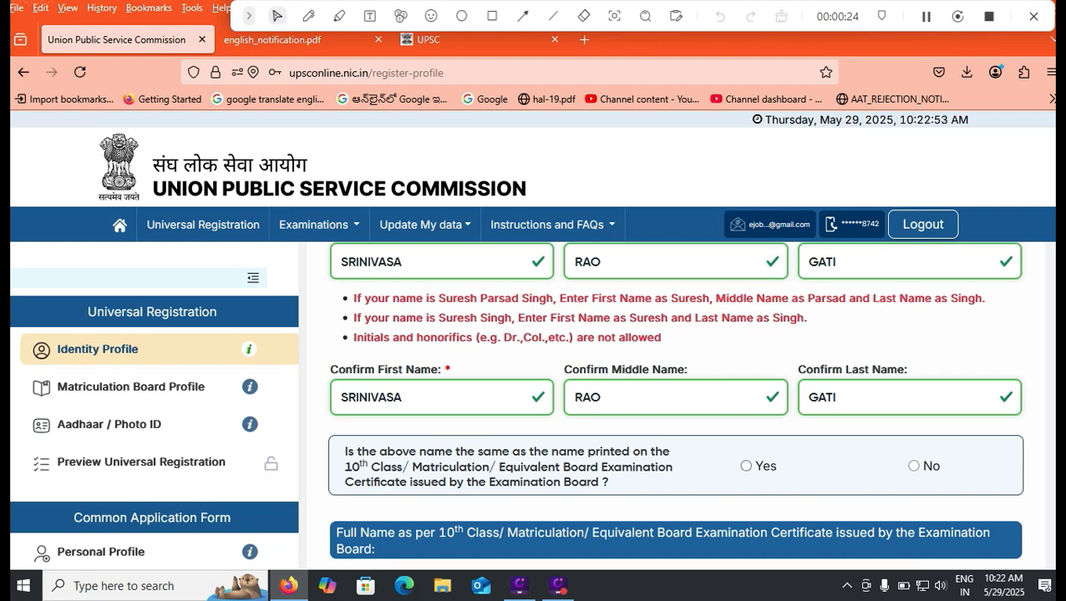
left_click(745, 466)
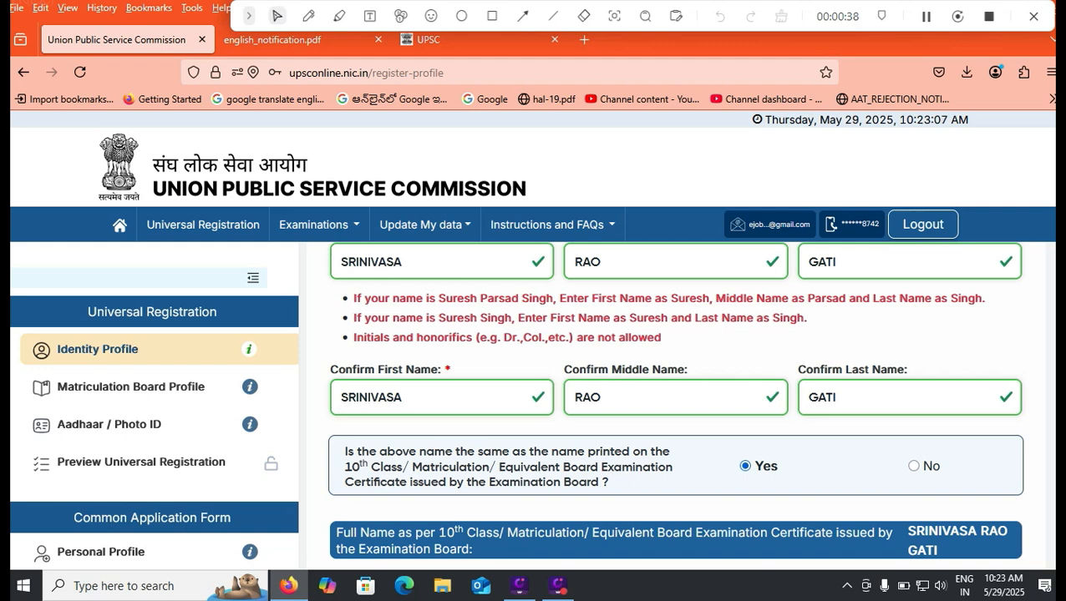
scroll(677, 401, "down", 1)
scroll(675, 401, "down", 2)
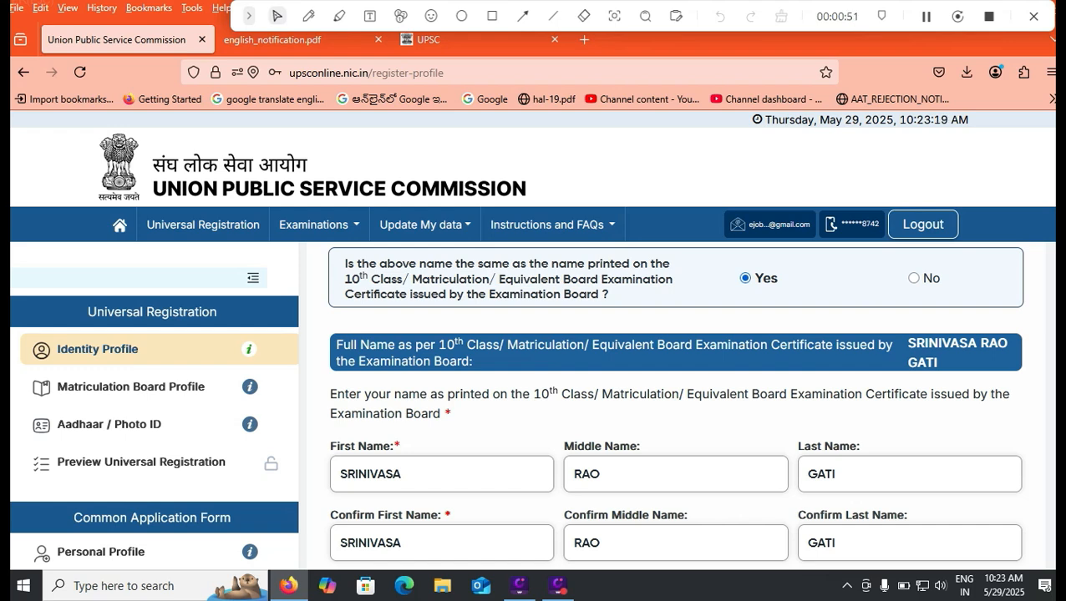
scroll(675, 406, "down", 3)
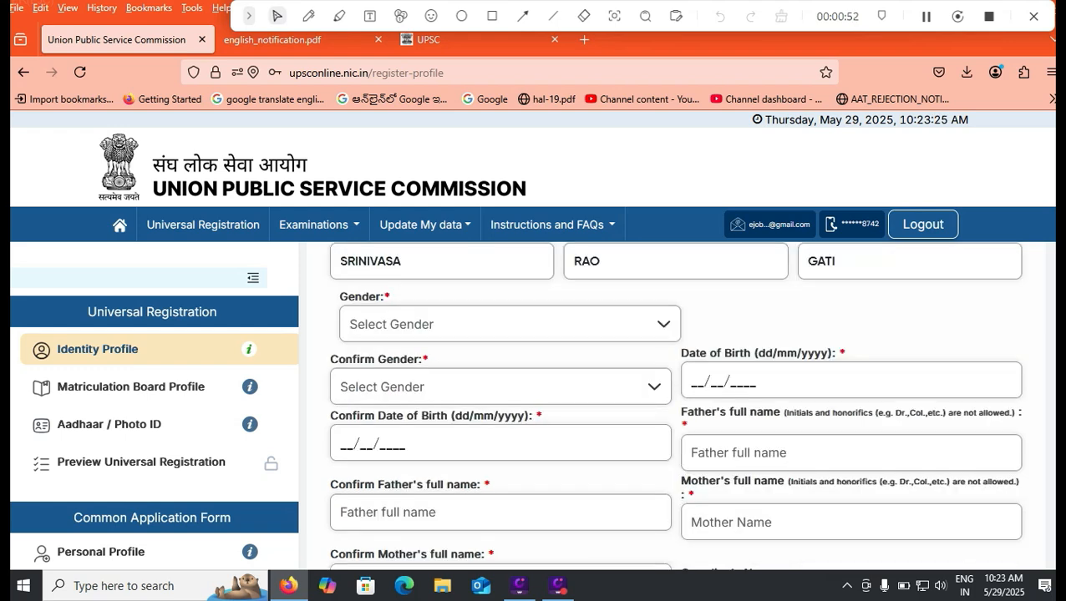
- Set Gender and Confirm Gender both to Male
left_click(509, 324)
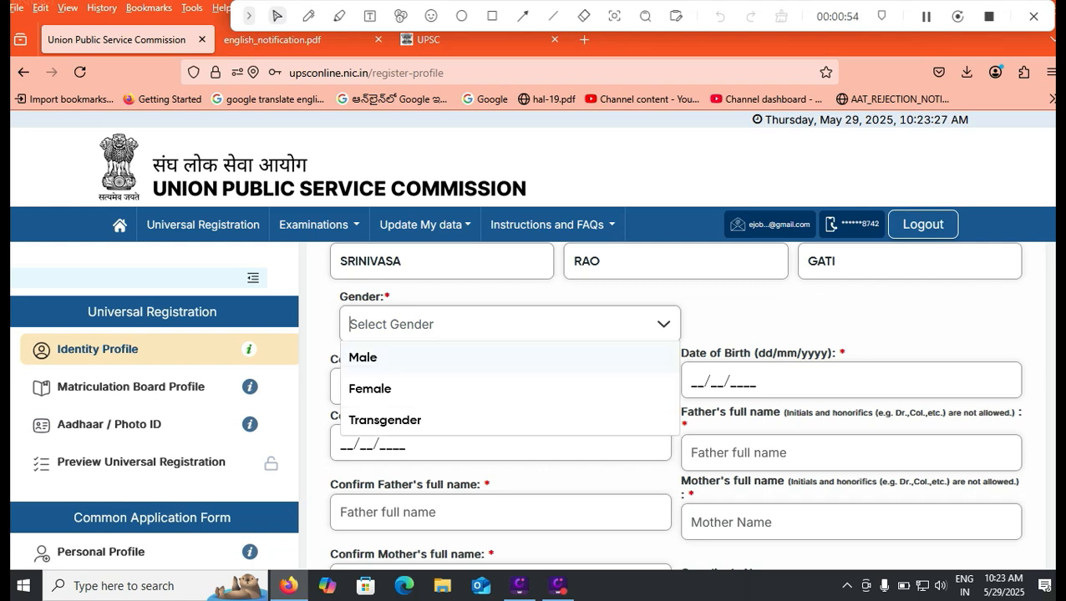
left_click(501, 357)
left_click(499, 387)
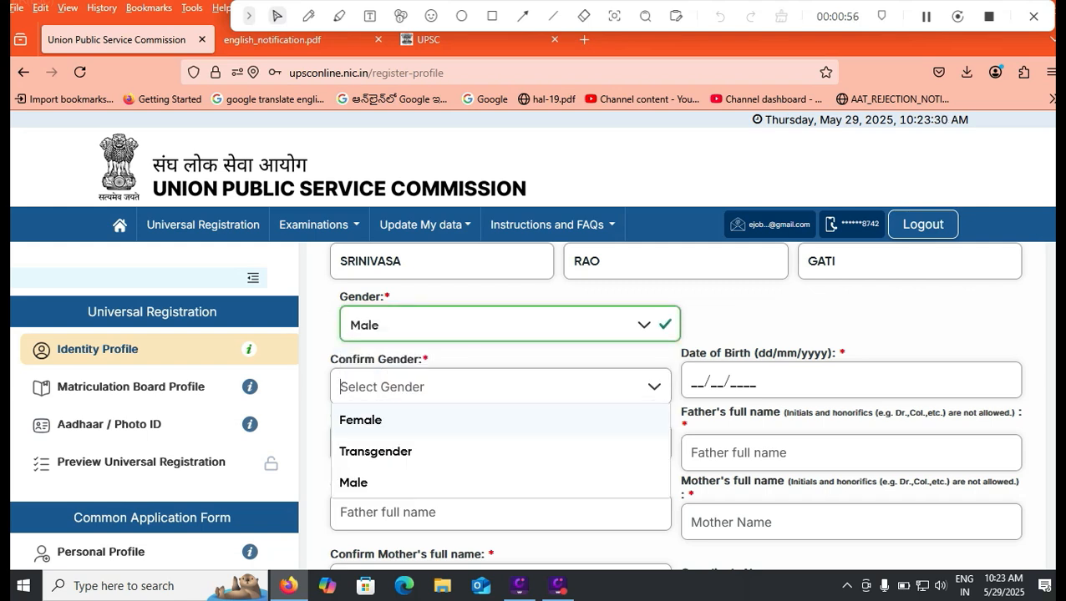
left_click(500, 483)
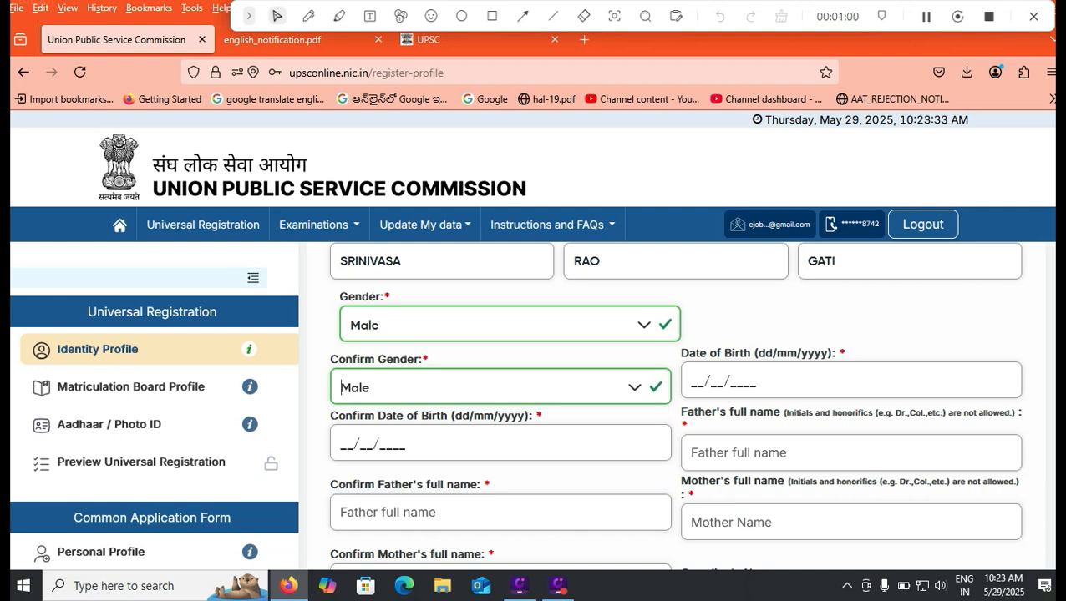
- Enter the date of birth (0101200…) in the Identity Profile
left_click(693, 381)
type("01/02/20101200")
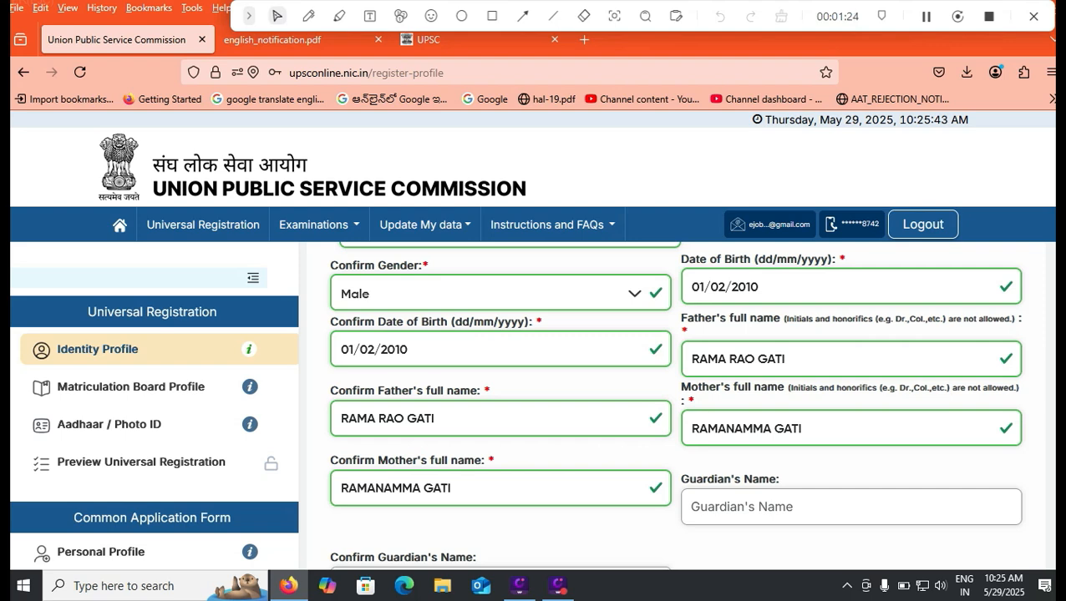
scroll(674, 405, "down", 2)
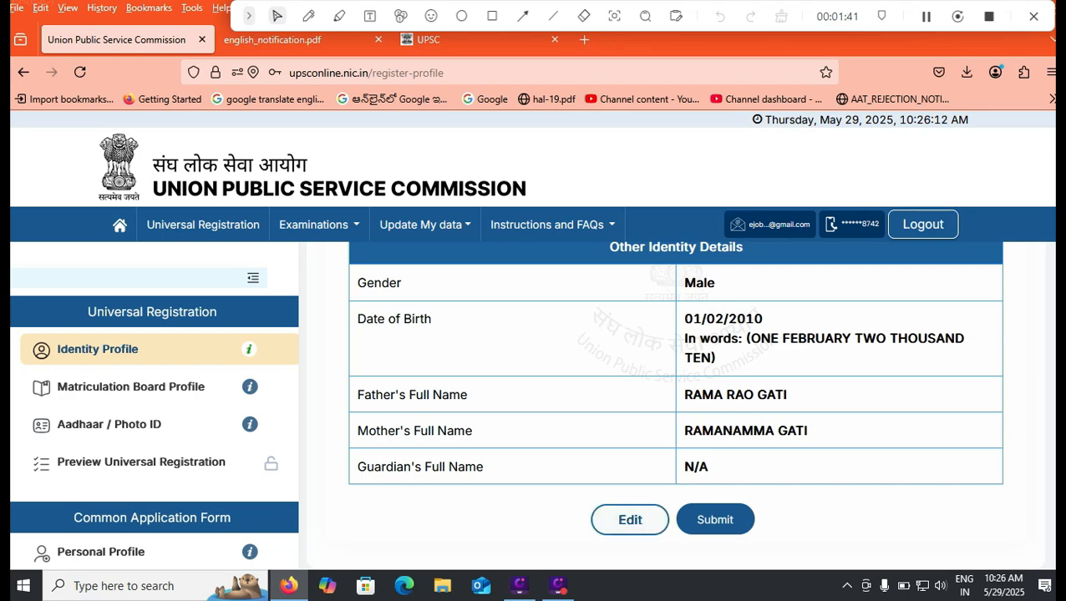
- Submit the Identity Profile, confirm with Yes, and acknowledge the success message
left_click(715, 519)
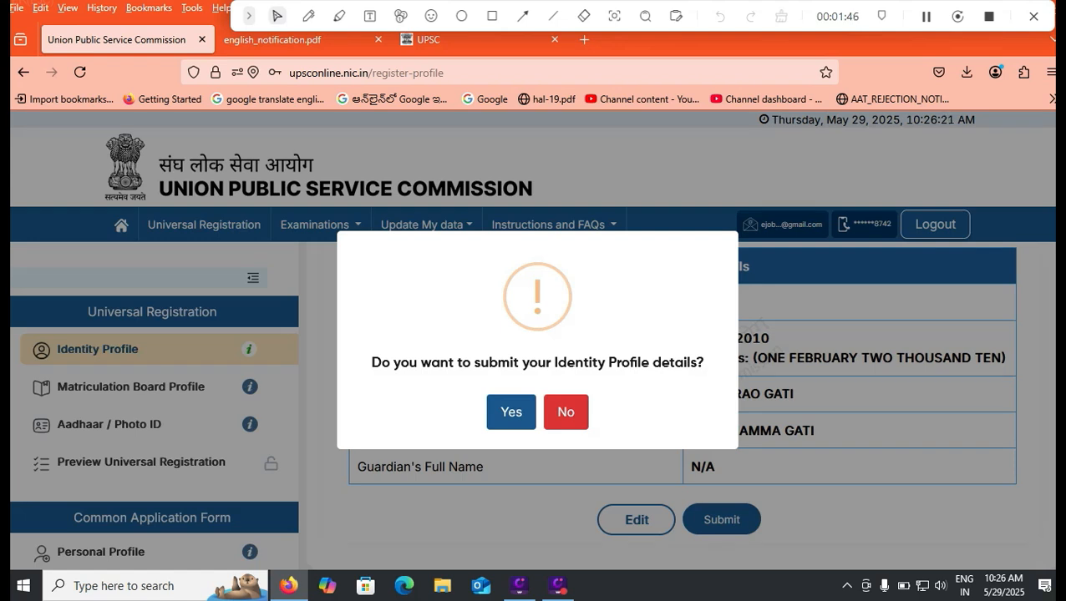
left_click(512, 412)
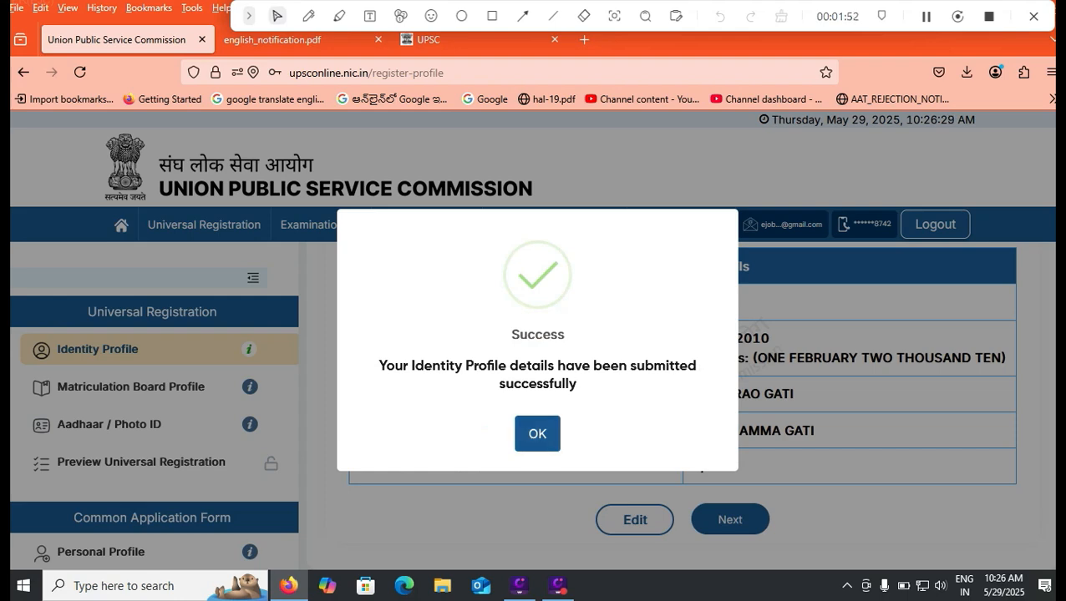
left_click(537, 433)
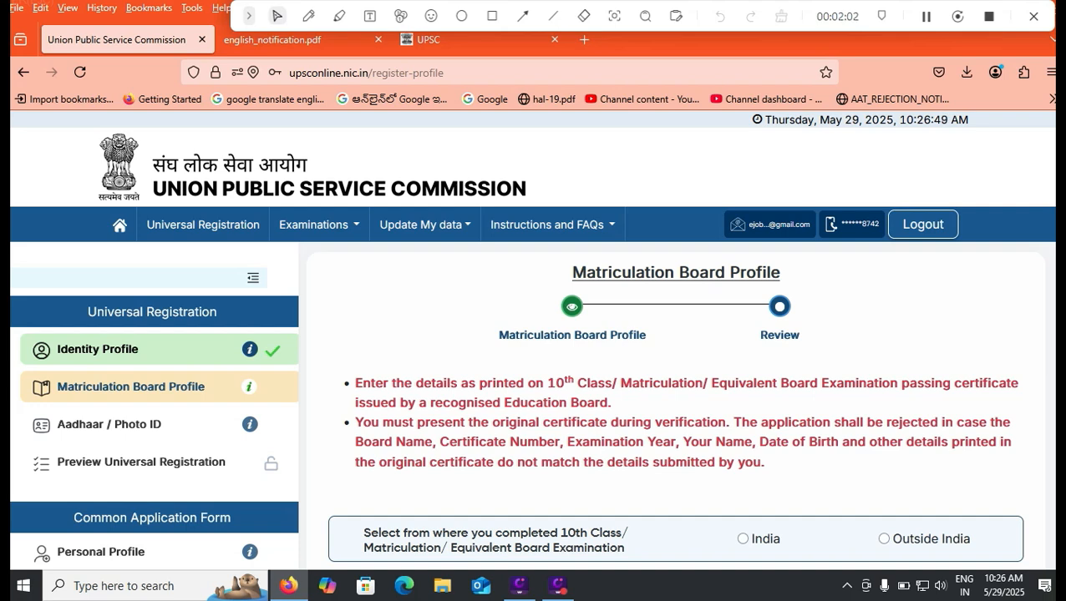
- Mark 10th class as completed in India, with Andhra Pradesh as the confirmed passout state
scroll(673, 403, "down", 1)
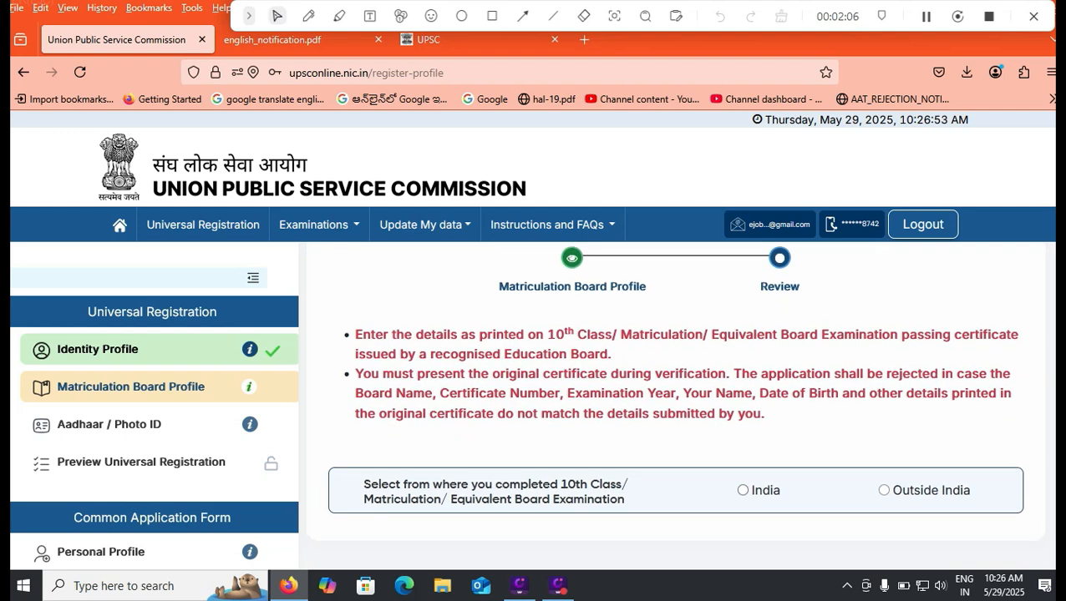
left_click(743, 491)
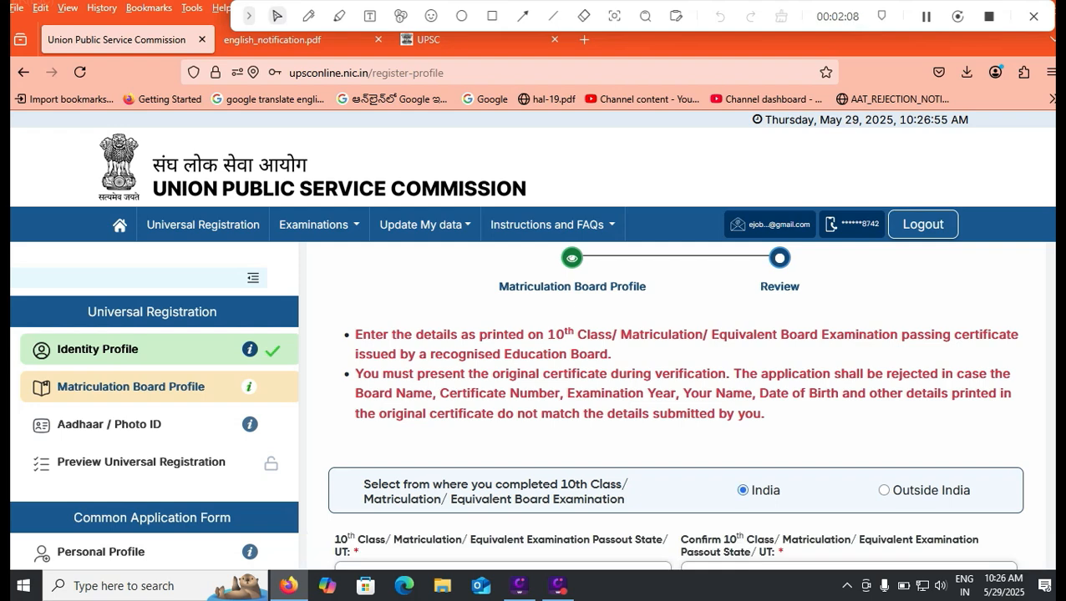
scroll(674, 406, "down", 2)
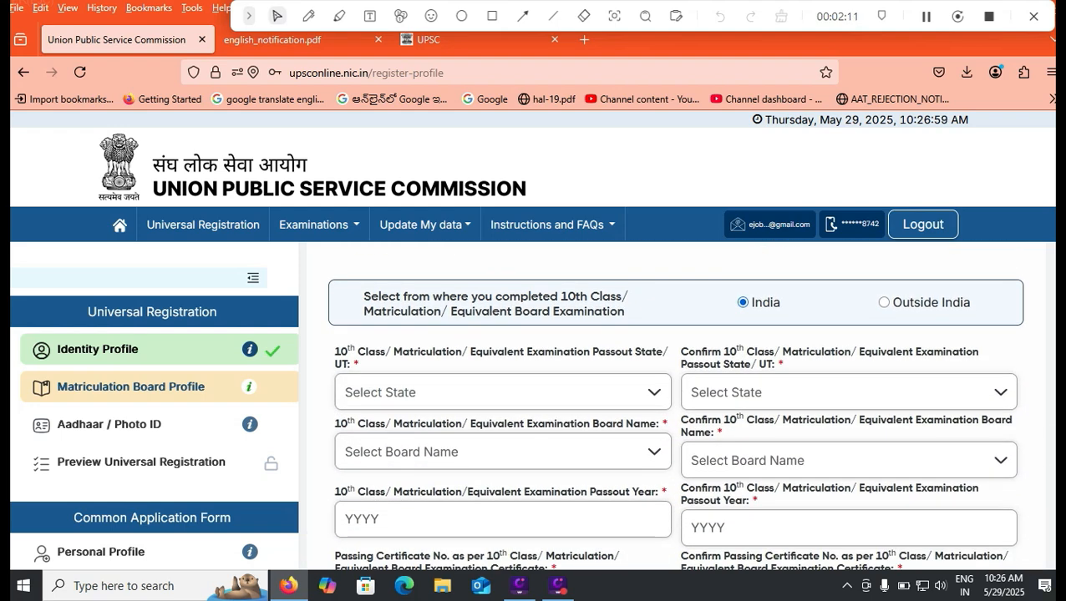
left_click(503, 393)
left_click(409, 233)
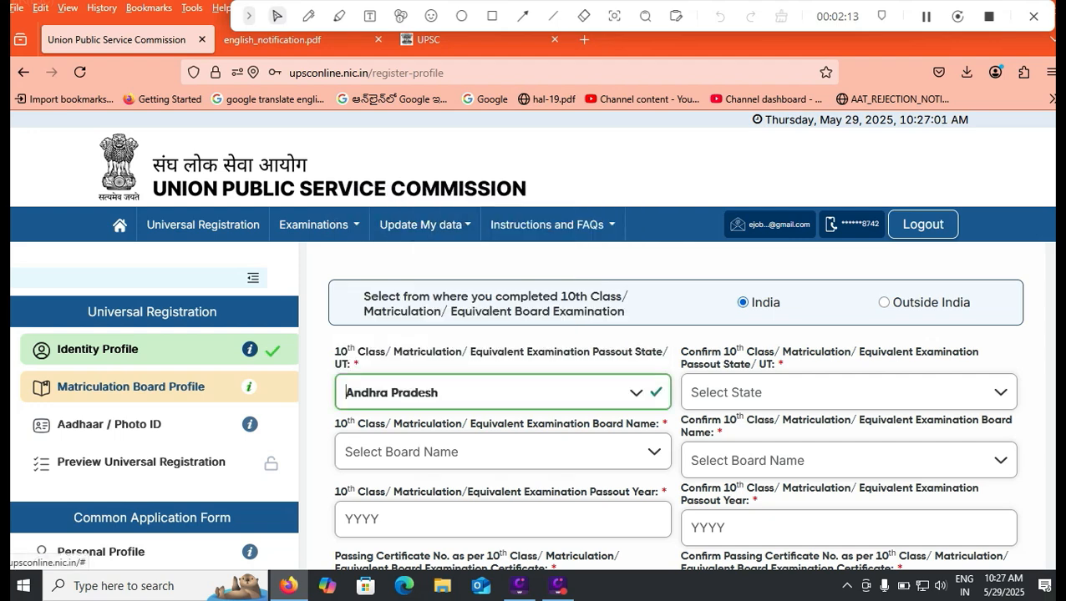
left_click(848, 393)
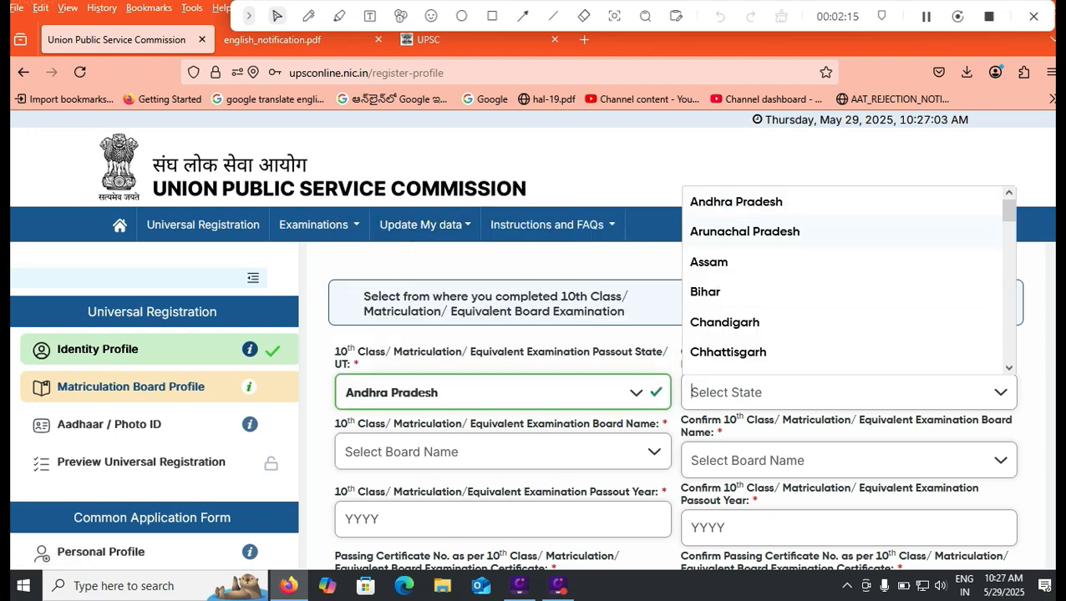
left_click(736, 202)
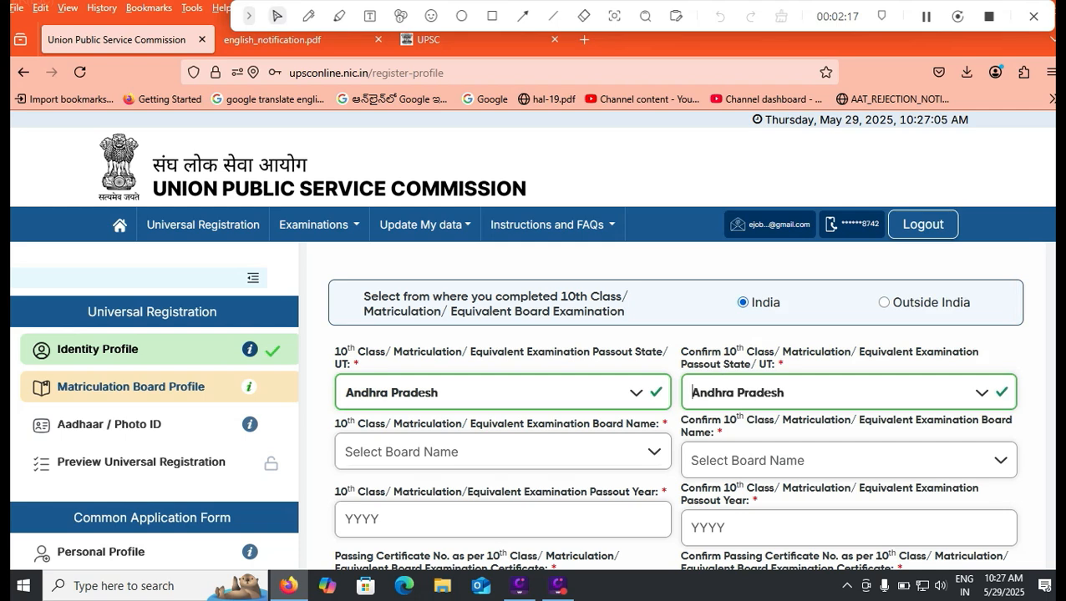
- Select and confirm Board of Secondary Education, Andhra Pradesh as the examination board
left_click(502, 452)
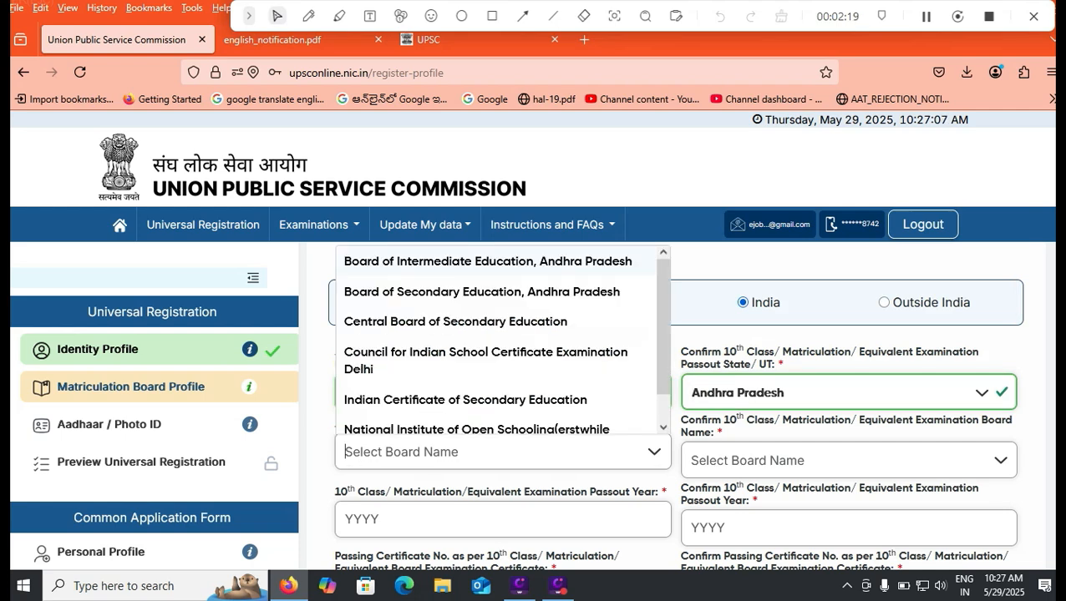
left_click(482, 292)
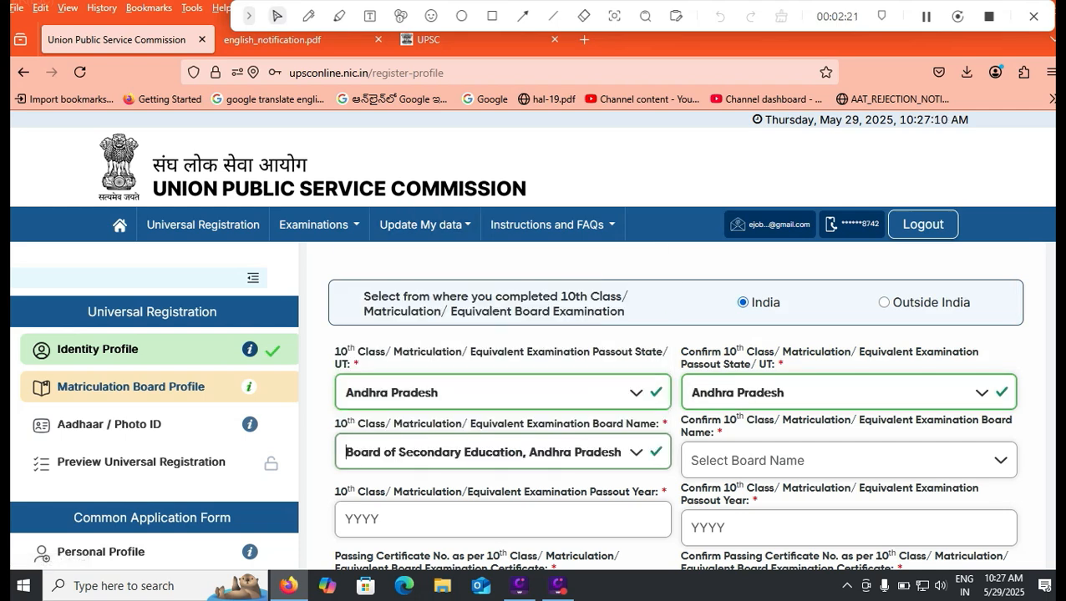
left_click(835, 461)
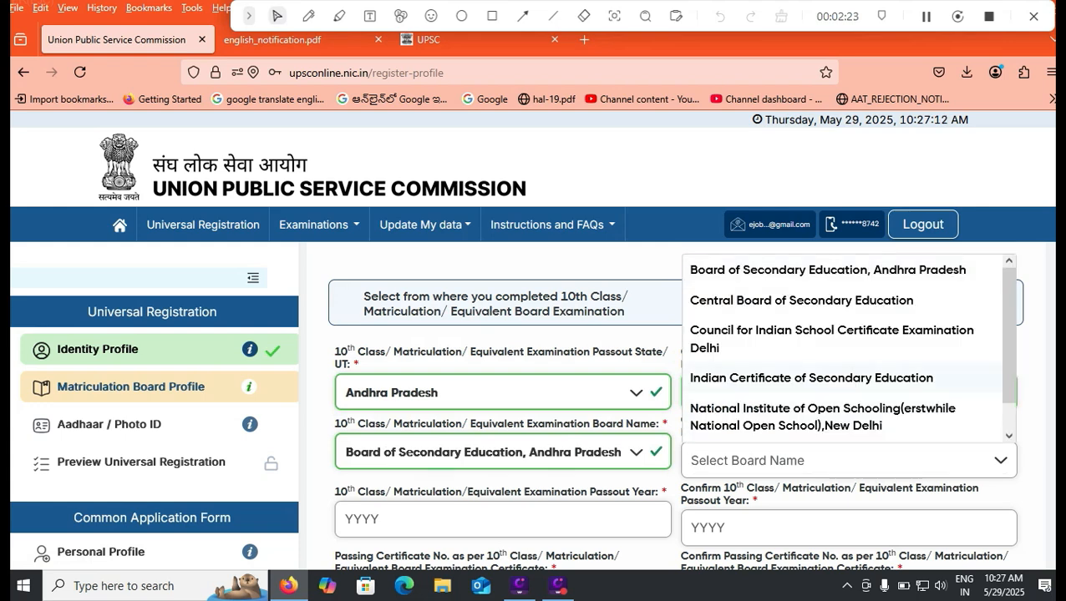
left_click(827, 270)
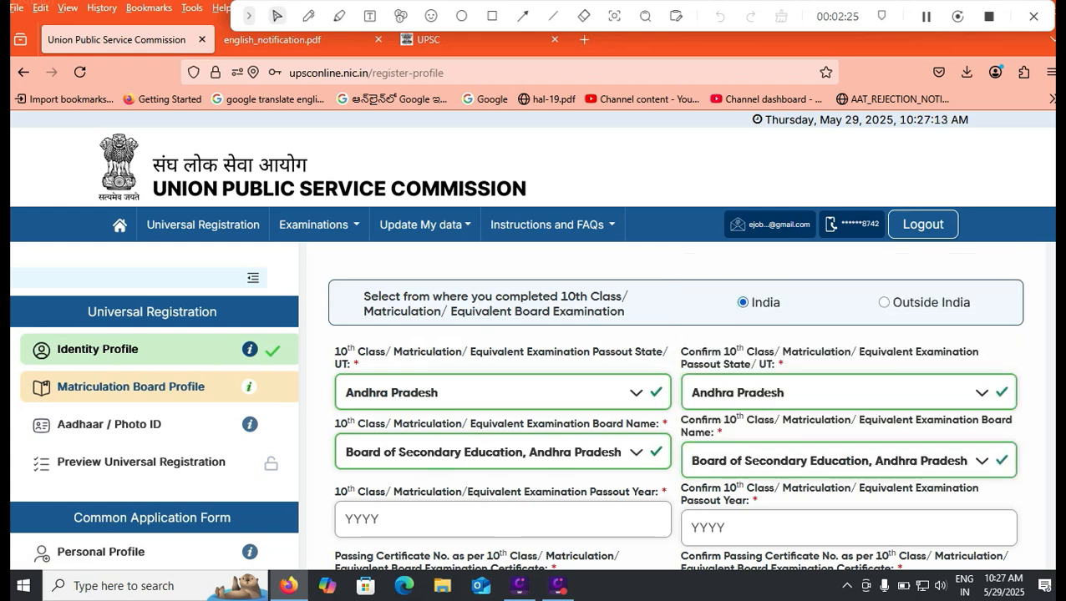
- Enter and confirm 2023 as the passout year
scroll(676, 401, "down", 2)
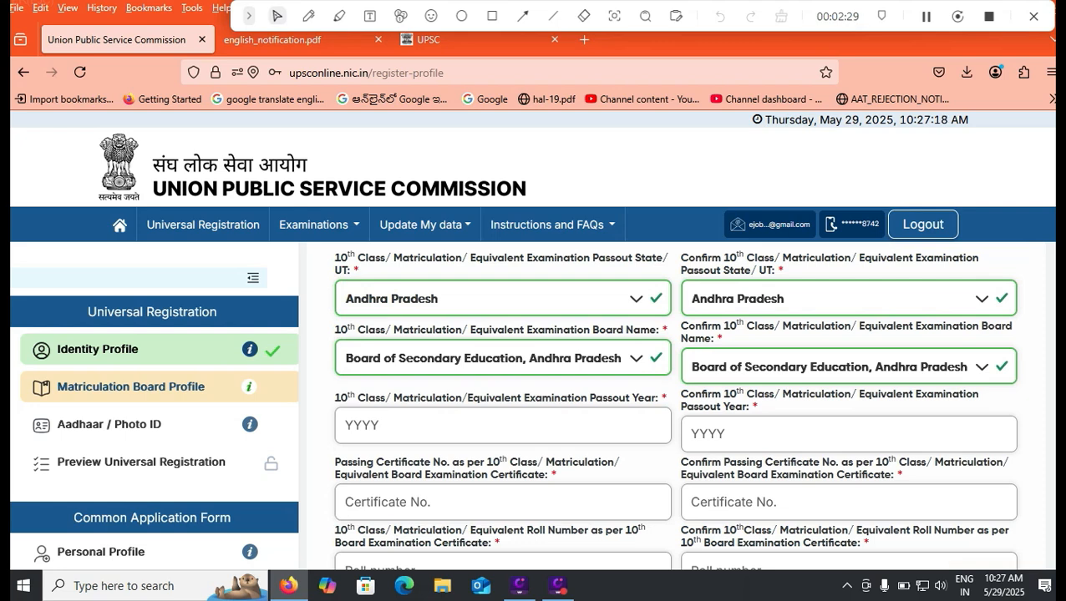
left_click(417, 426)
type("20")
type("23")
key("Tab")
type("2023")
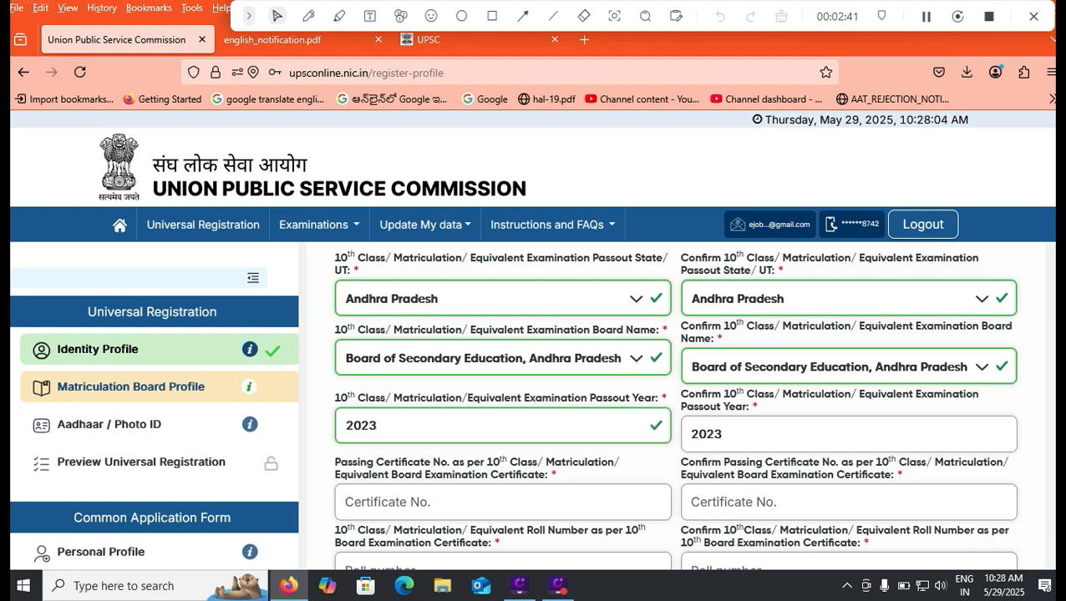
- Enter and confirm certificate number 123456
key("Tab")
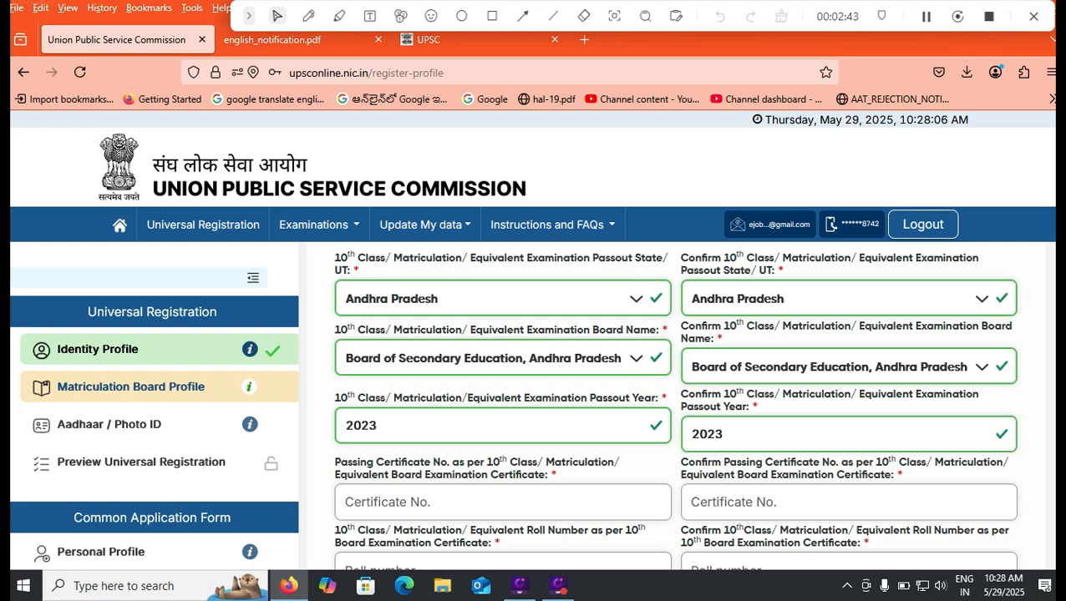
type("123456")
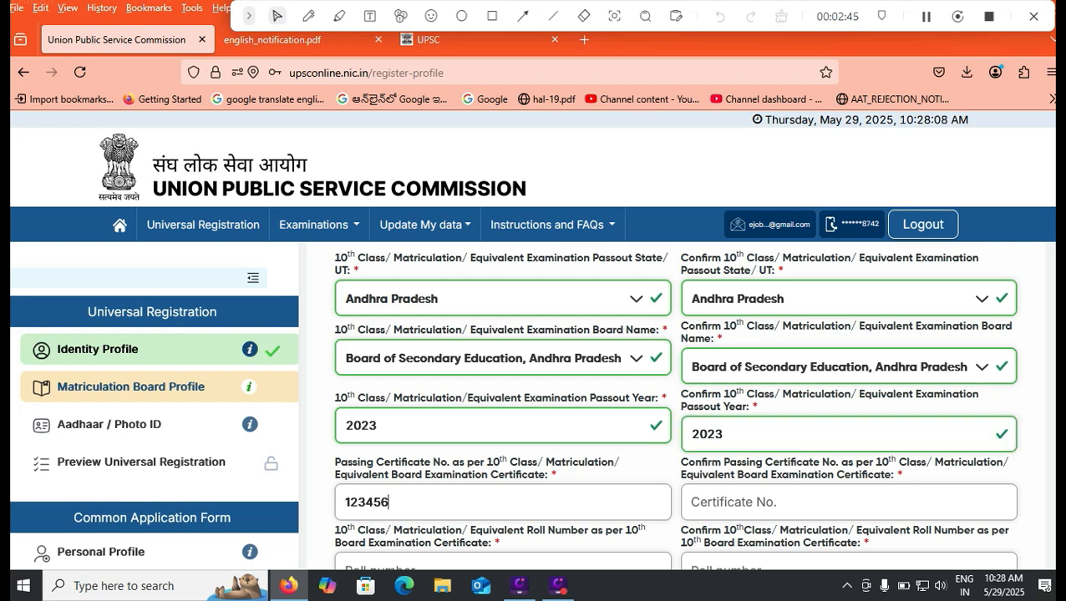
key("Tab")
type("456")
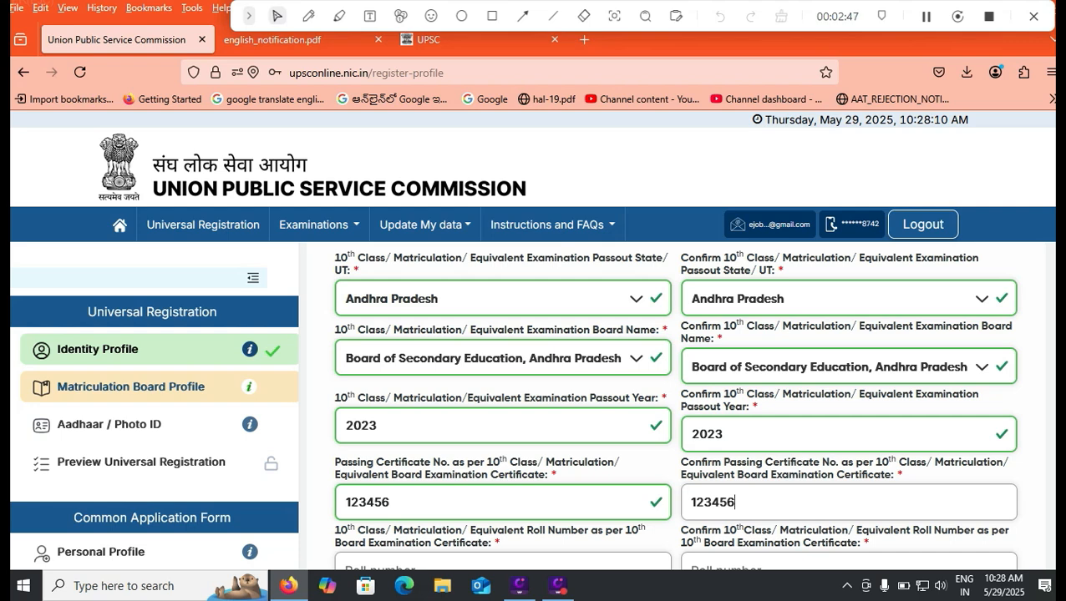
key("shift+Tab")
key("Right")
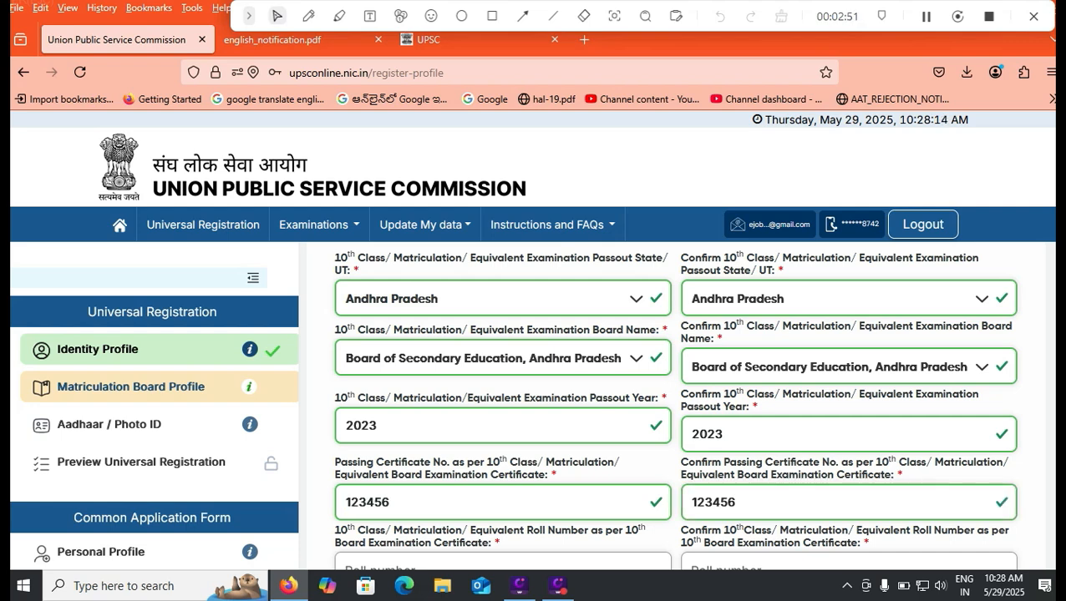
- Enter and confirm 01/05/2023 as the certificate issue date
scroll(674, 406, "down", 1)
scroll(674, 406, "down", 3)
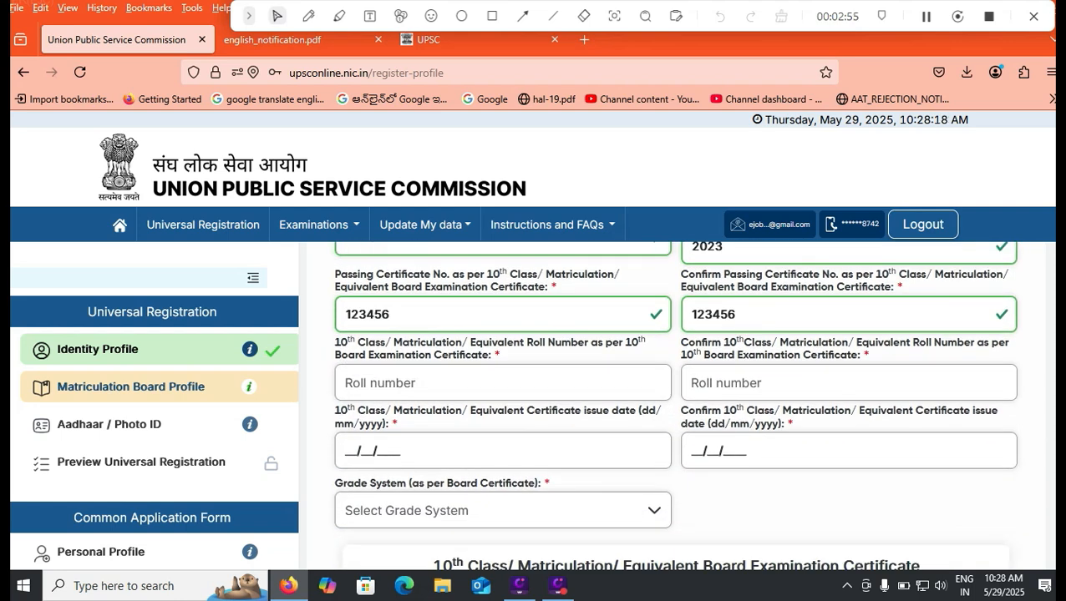
left_click(380, 384)
left_click(373, 451)
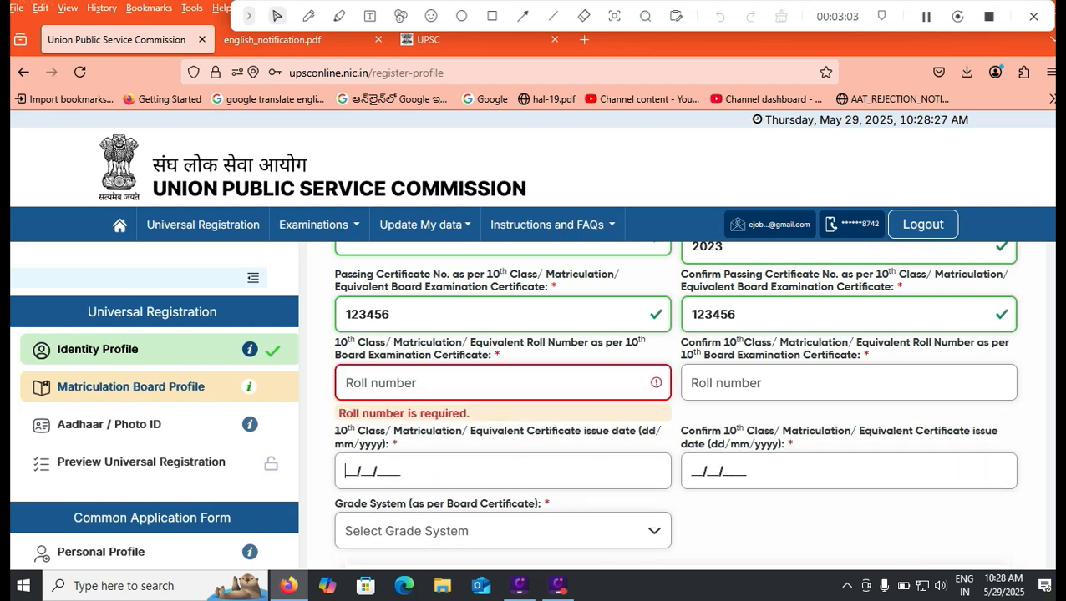
type("01/05/2023")
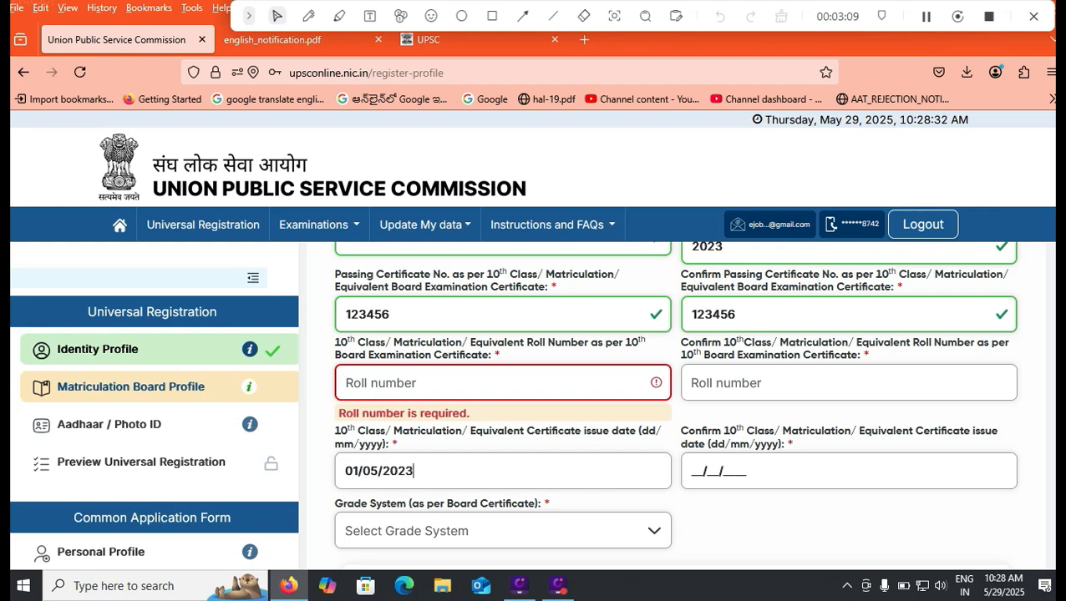
key("Tab")
type("01/0")
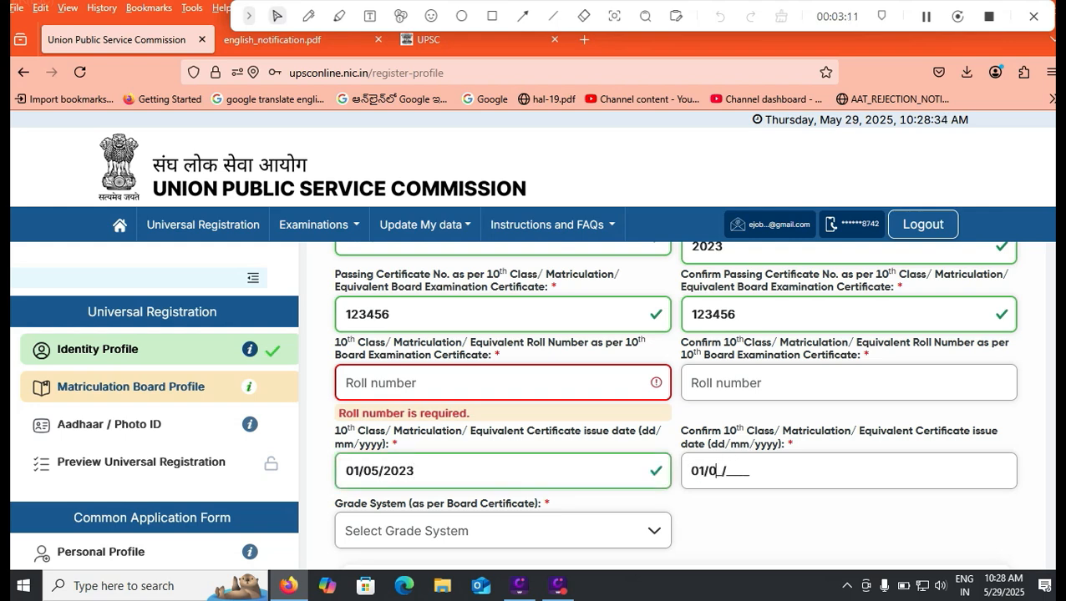
type("5/2023")
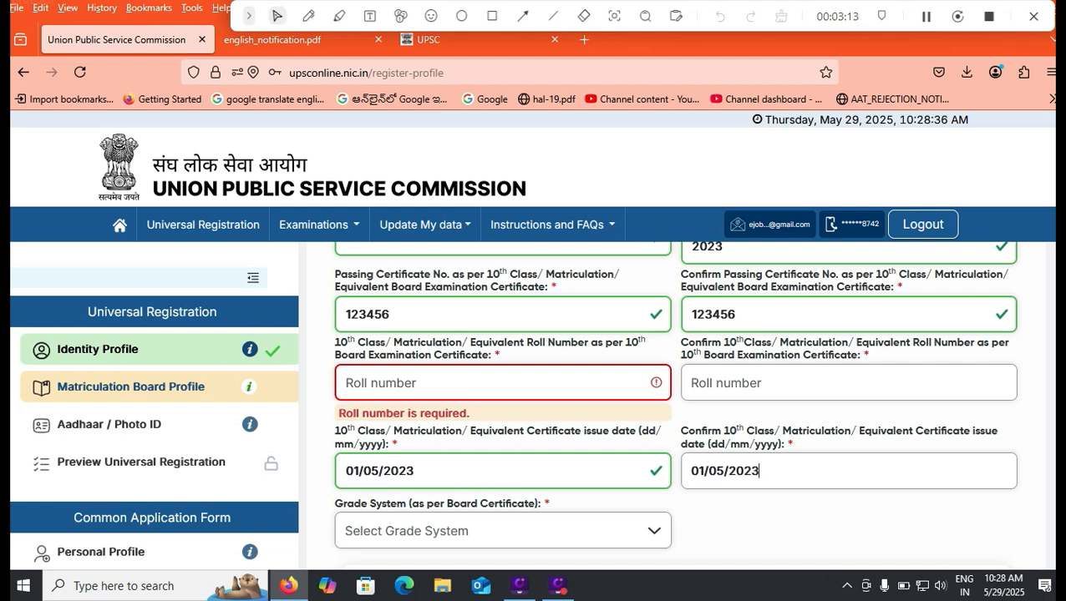
key("Tab")
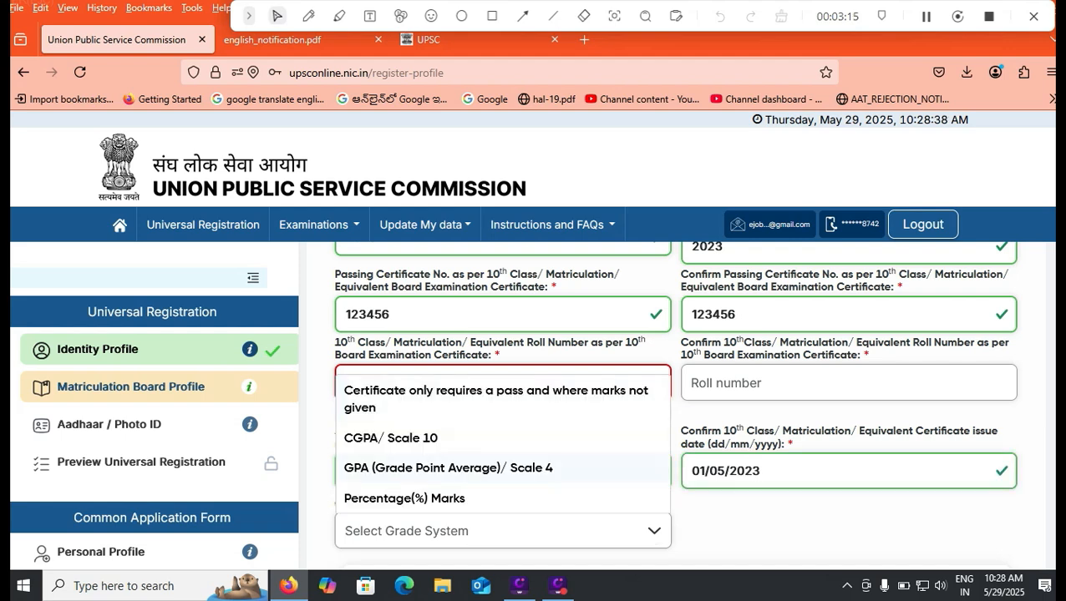
- Choose Percentage(%) Marks as the grade system and enter 80.05
key("Up")
key("Up")
key("Return")
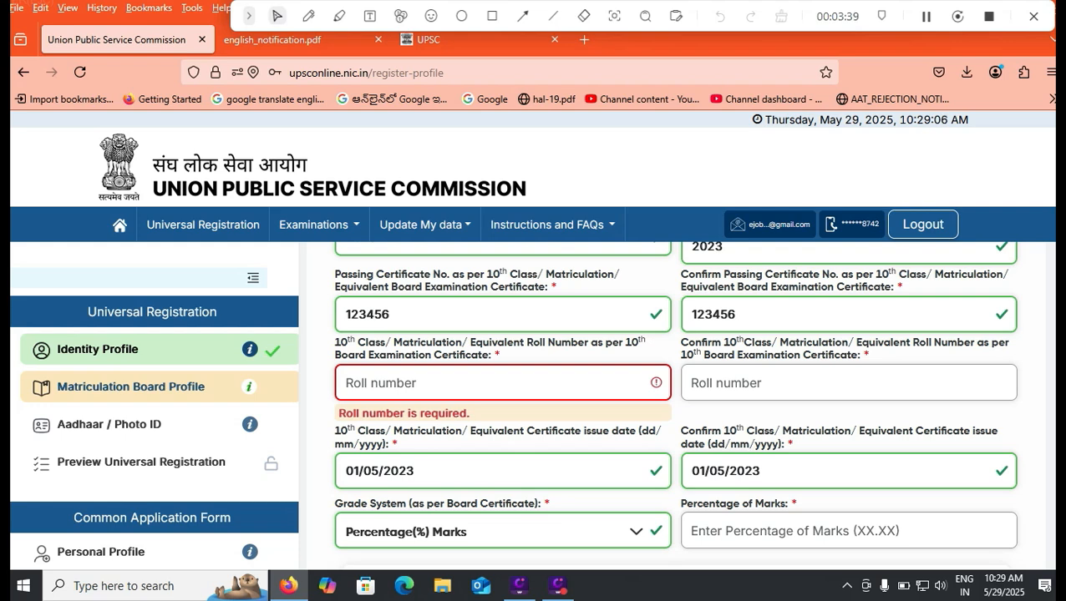
scroll(674, 405, "down", 2)
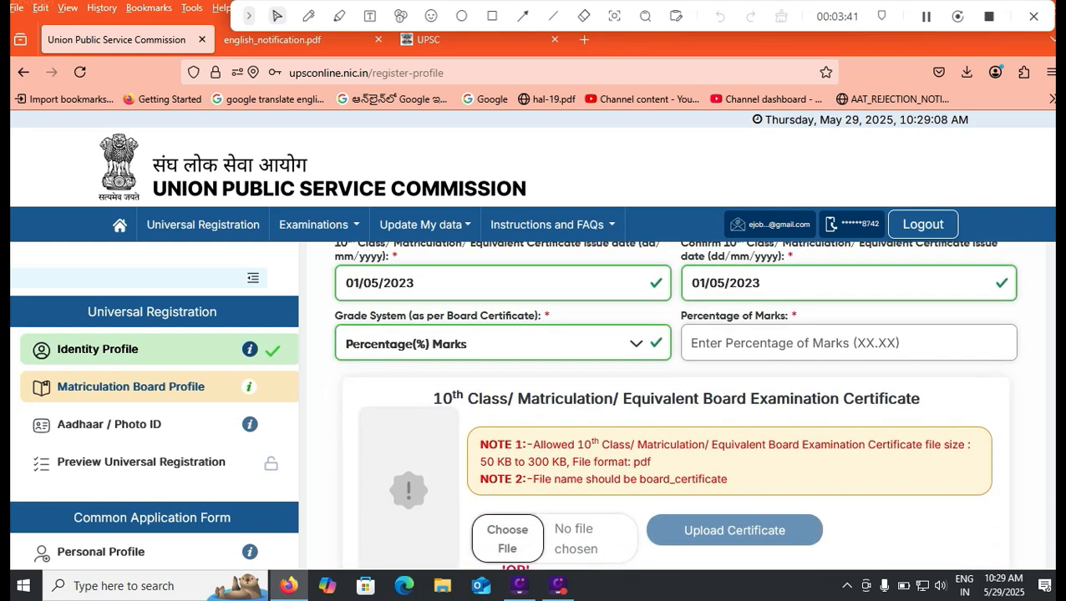
type("8")
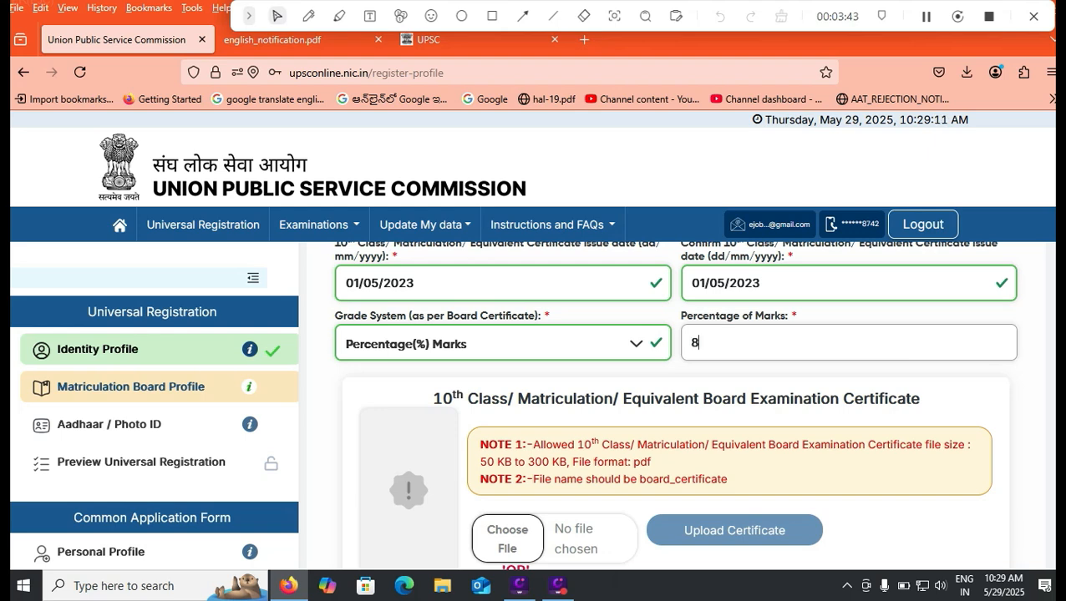
type("0.05")
- Switch the grade system to CGPA/Scale 10 and enter a CGPA of 8.50
left_click(503, 344)
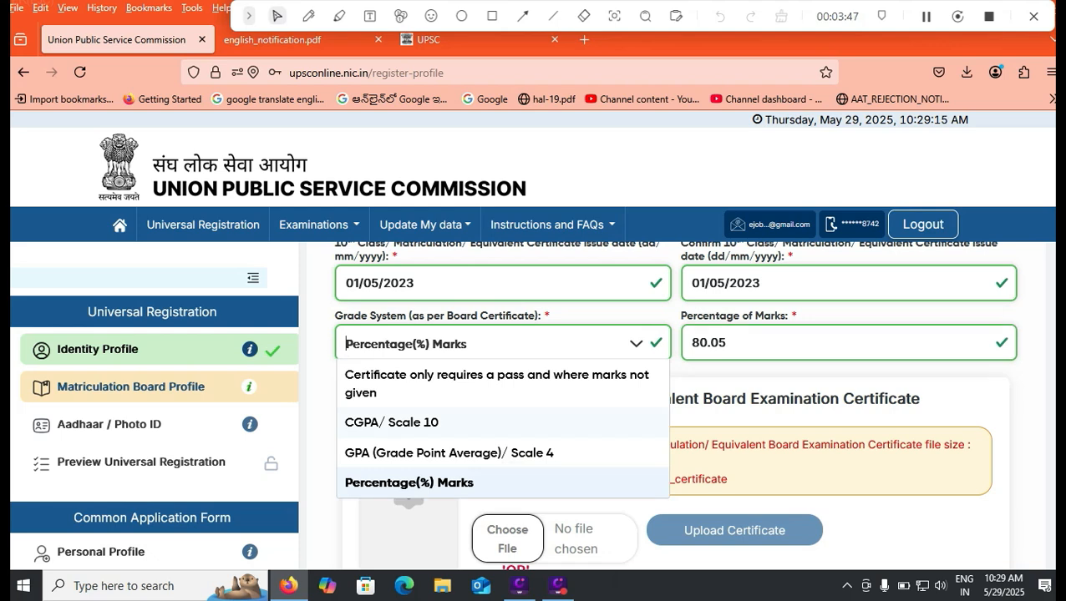
left_click(503, 423)
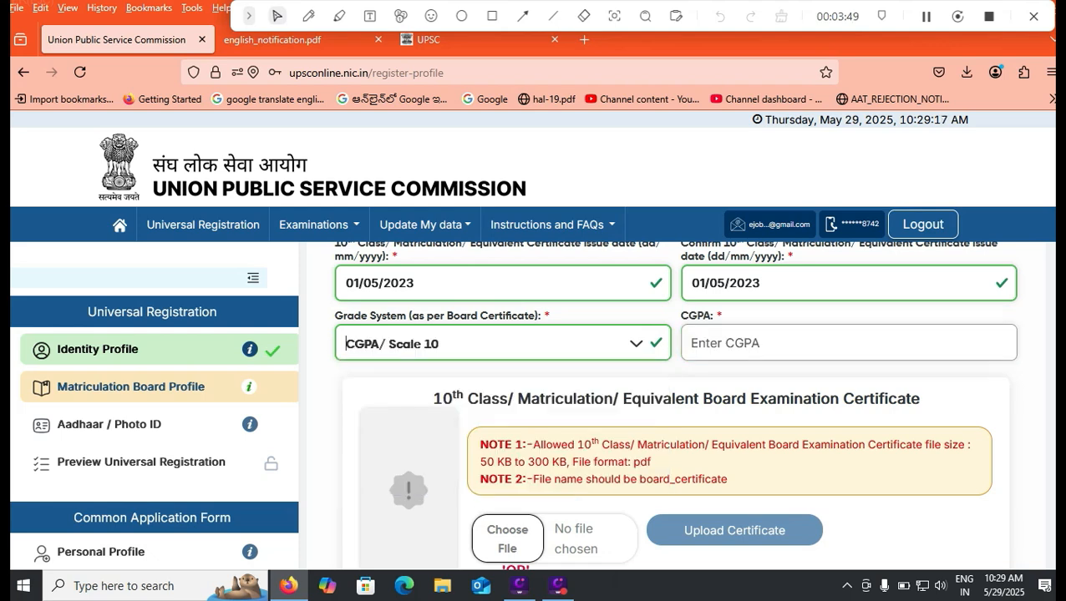
left_click(752, 343)
type("8.5")
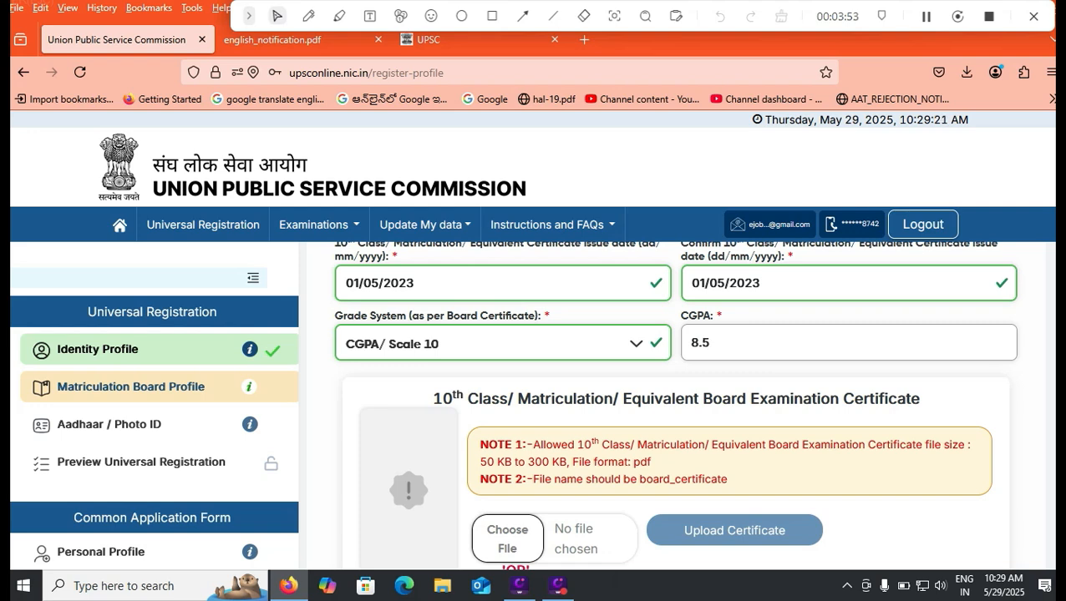
type("0")
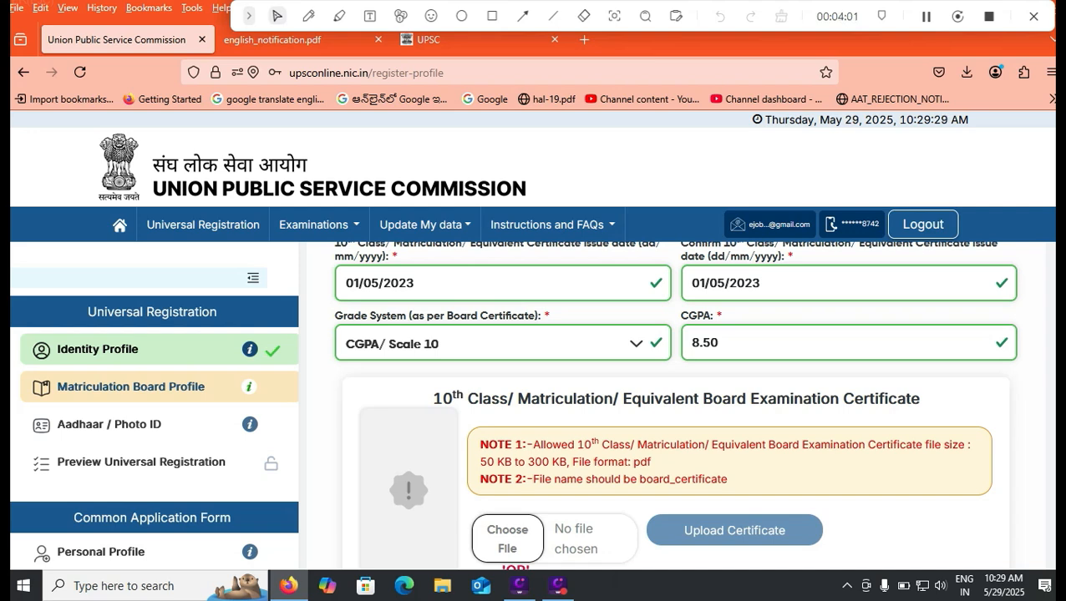
scroll(674, 404, "down", 2)
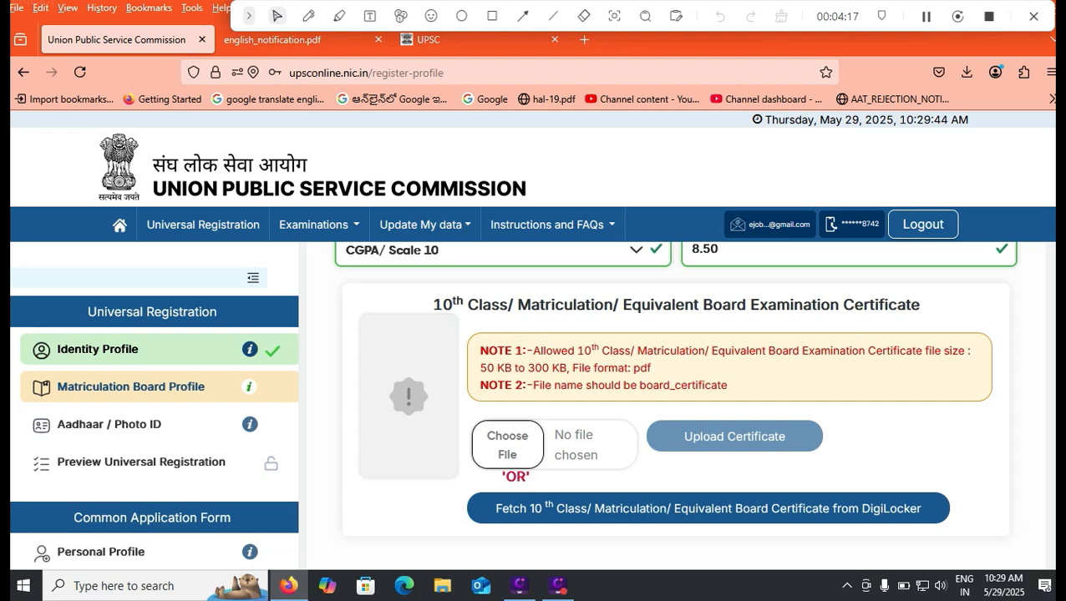
- Copy the board_certificate file name and accept the Matriculation Board Profile declaration
left_click_drag(639, 385, 727, 385)
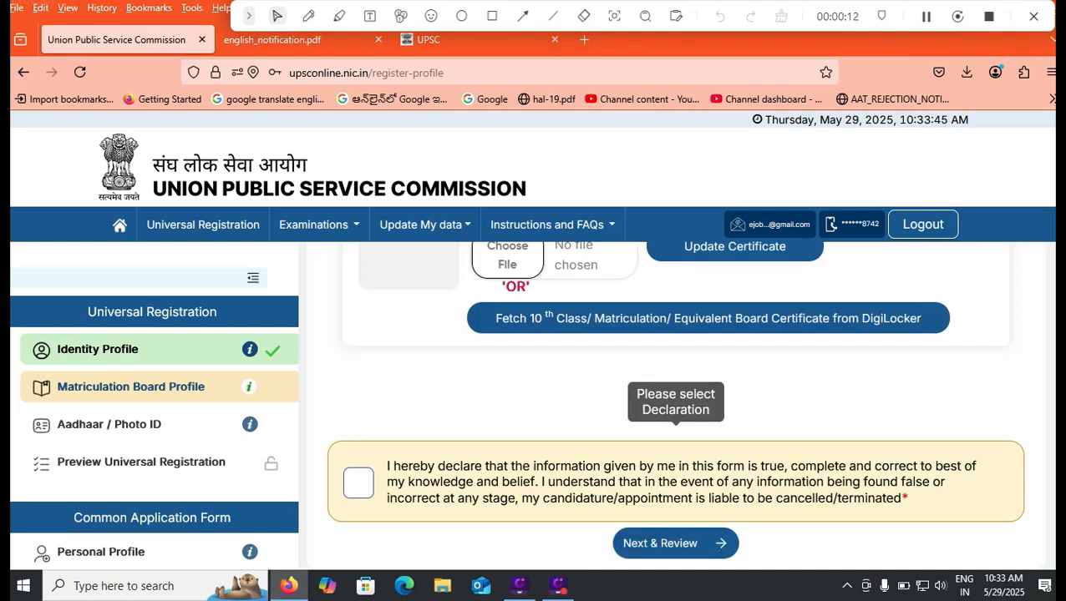
left_click(365, 483)
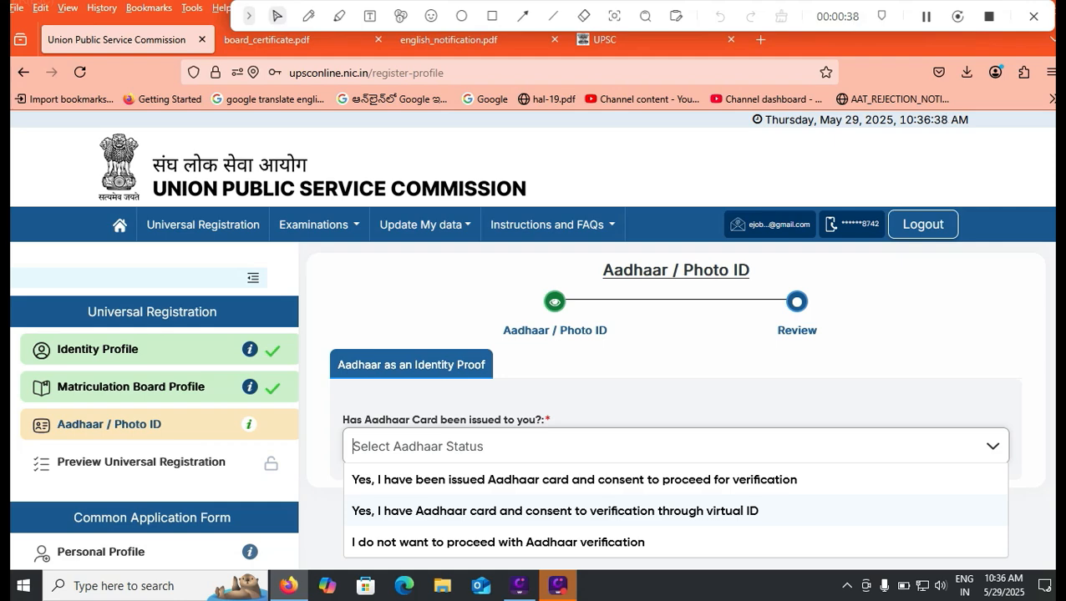
- Decline Aadhaar verification, dismiss the notice, and move to the Photo ID section
left_click(534, 543)
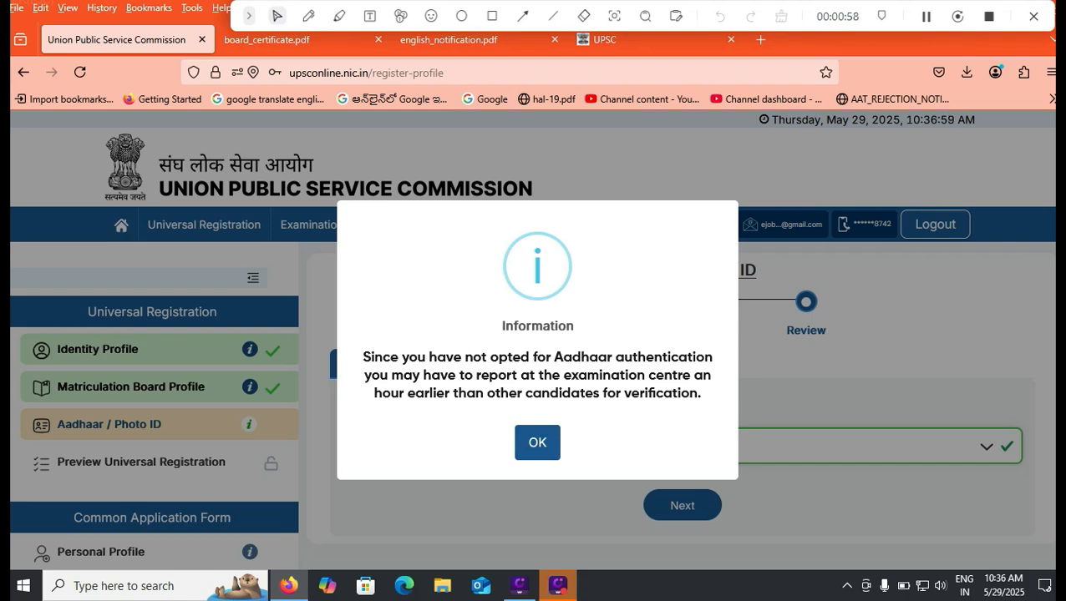
left_click(537, 443)
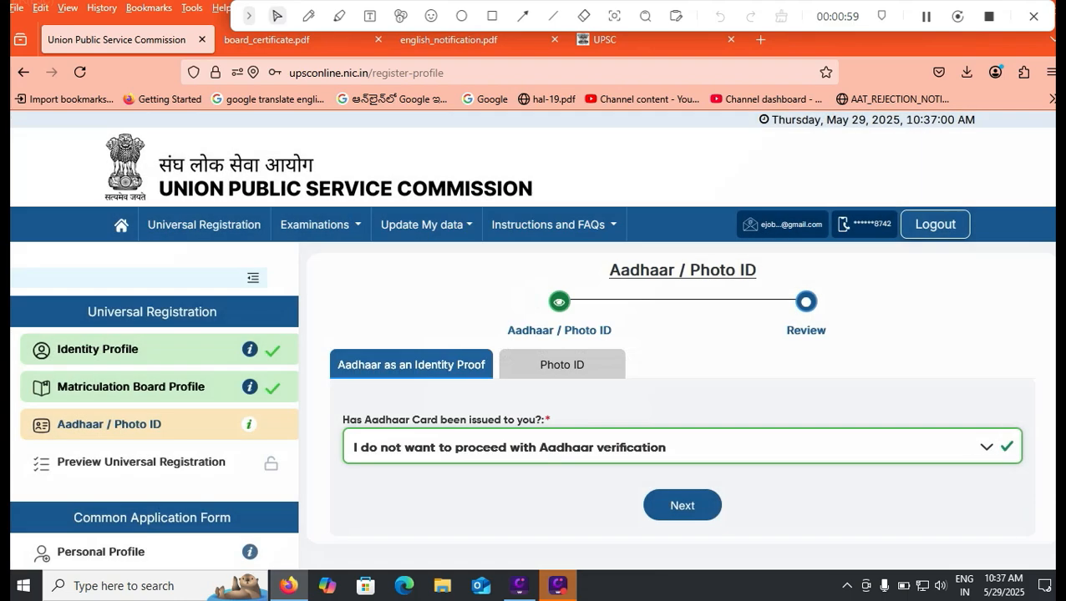
left_click(675, 447)
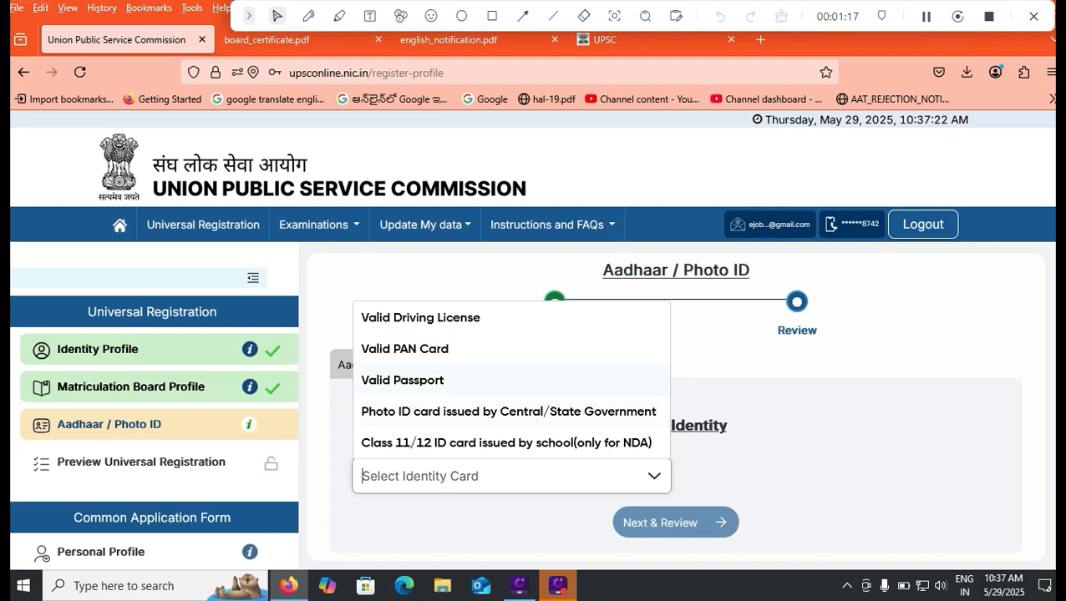
- Choose Valid Driving License as the identity card type
key("Return")
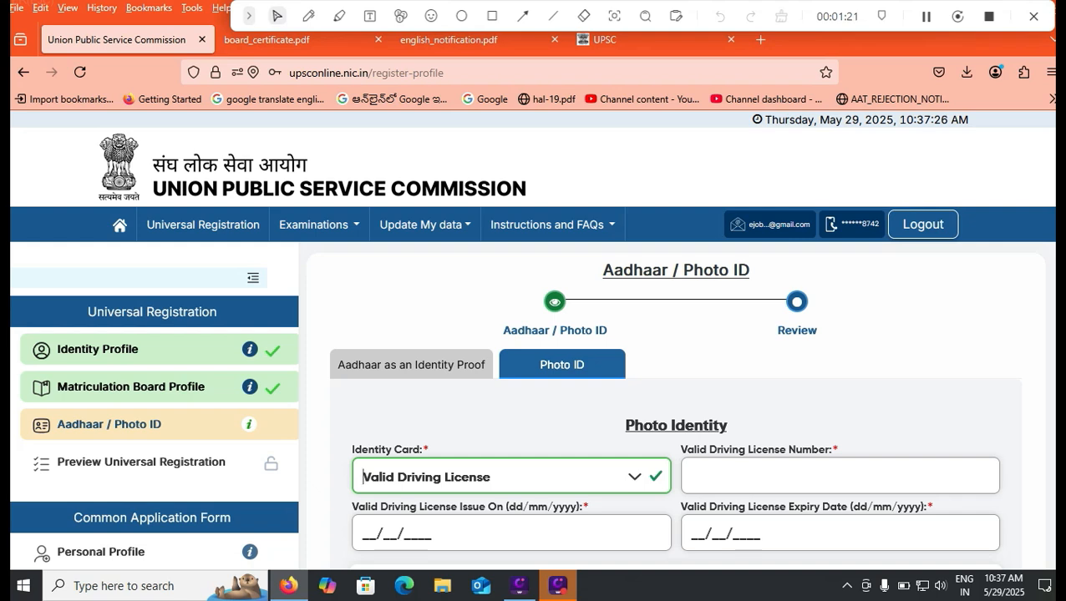
scroll(675, 375, "down", 3)
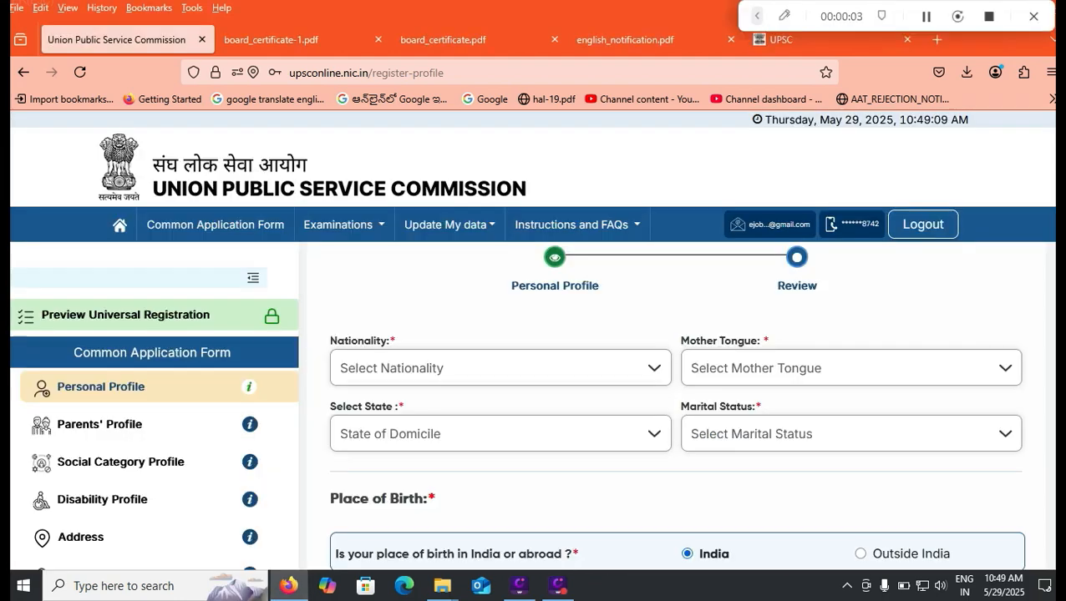
- Set nationality to Citizen of India, minority status No, and mother tongue Telugu
left_click(499, 369)
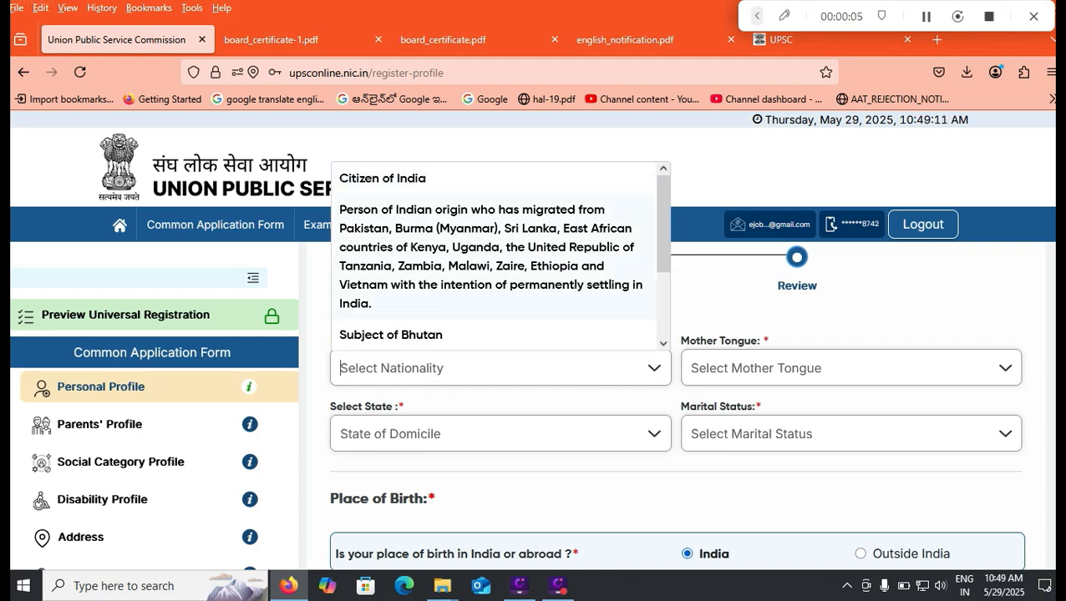
key("Return")
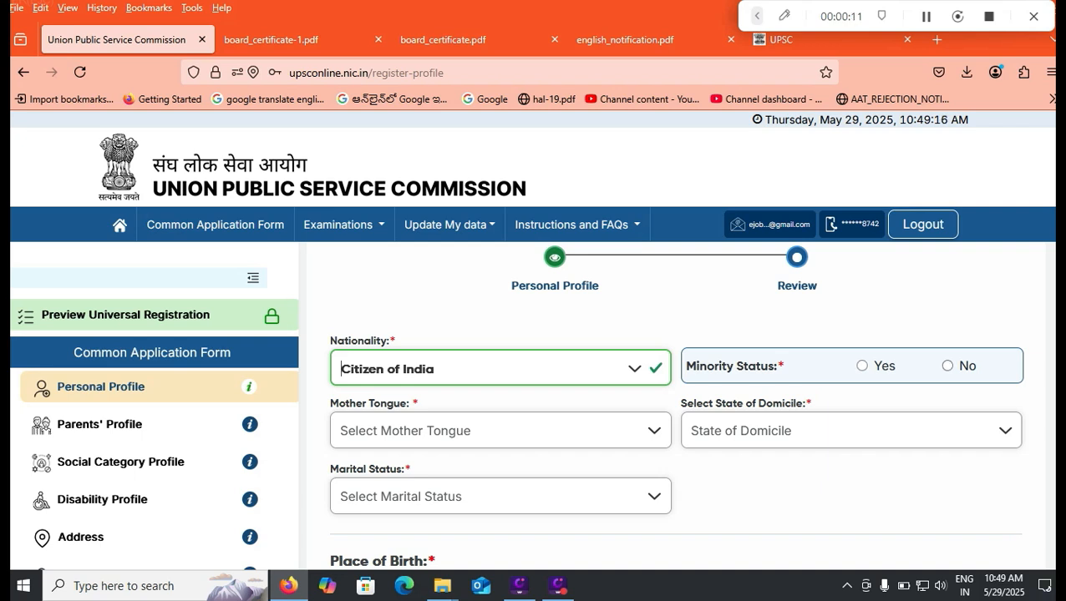
left_click(947, 366)
left_click(500, 430)
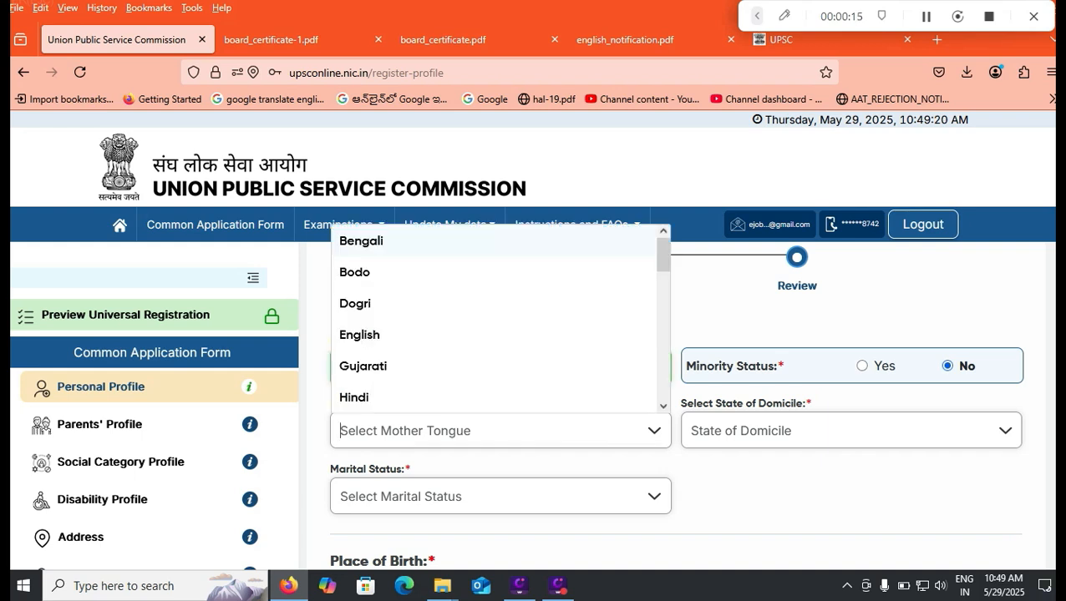
type("ter")
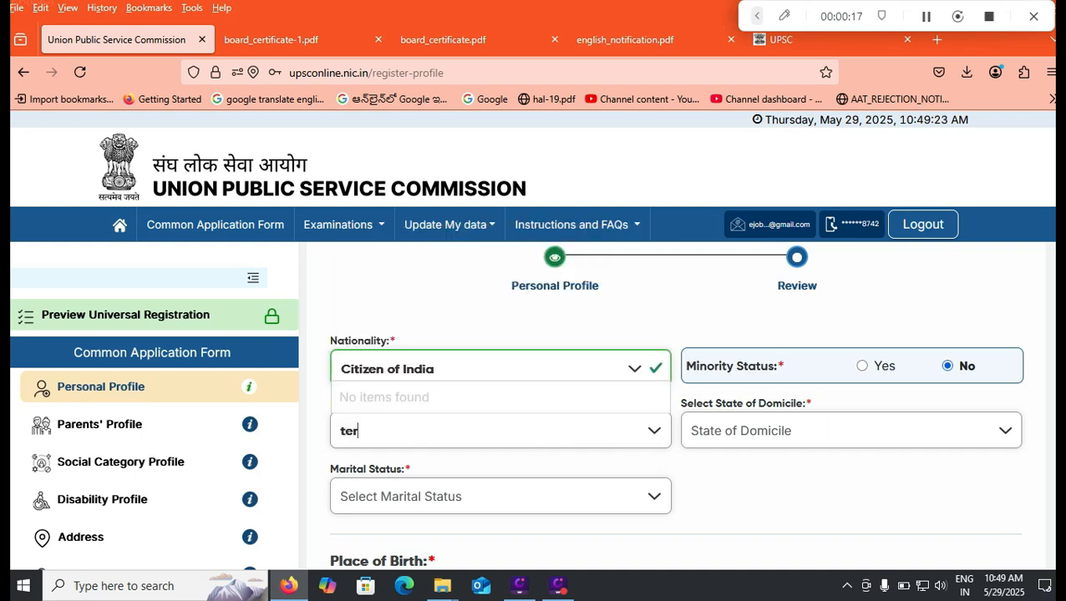
key("BackSpace")
key("Return")
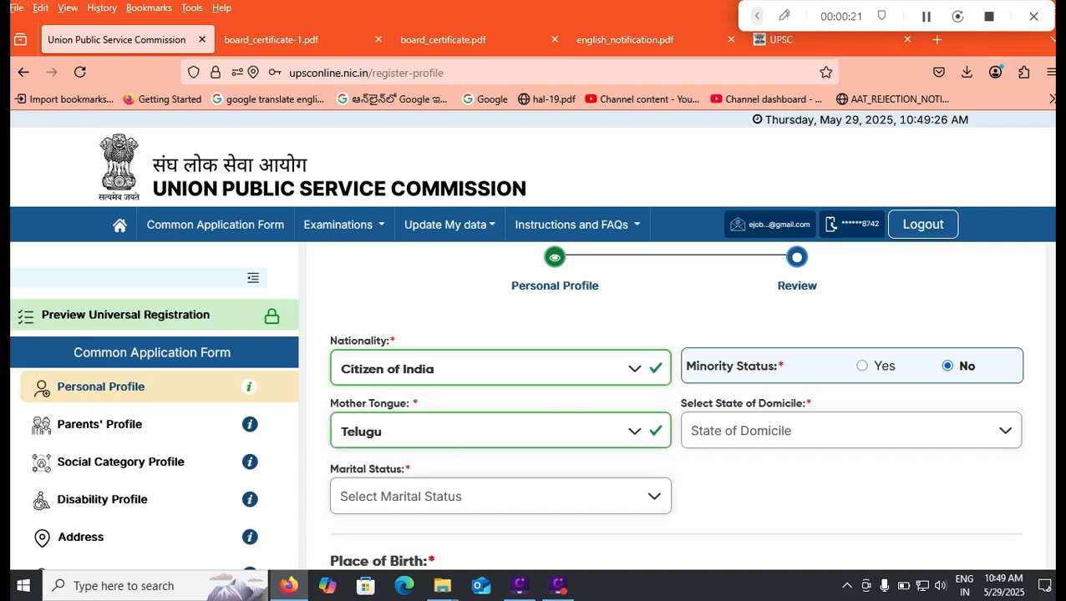
- Set domicile state to Andhra Pradesh and marital status to Unmarried
left_click(850, 431)
key("Down")
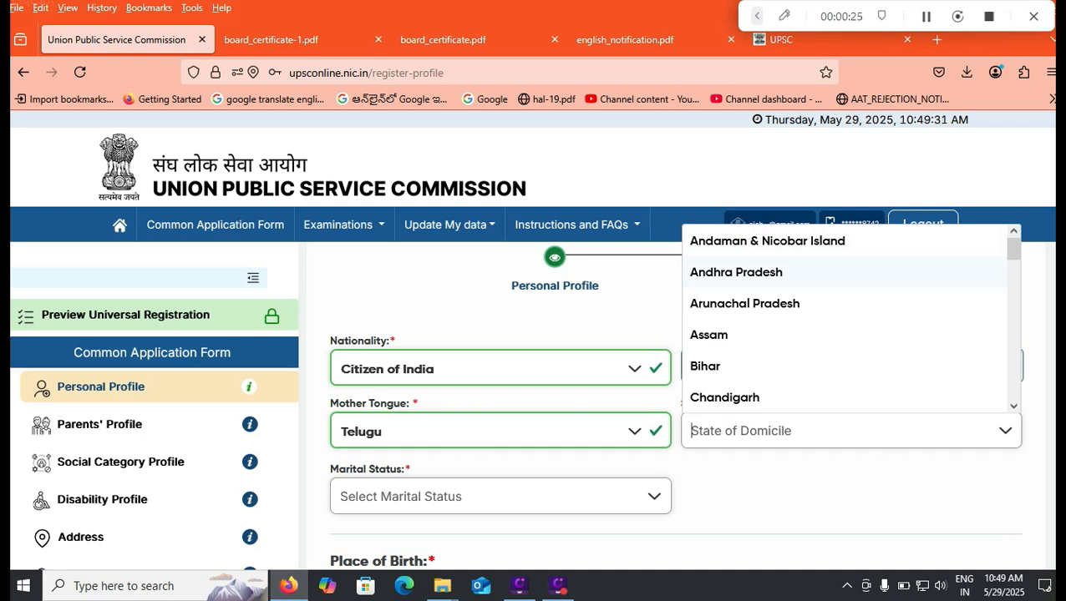
key("Return")
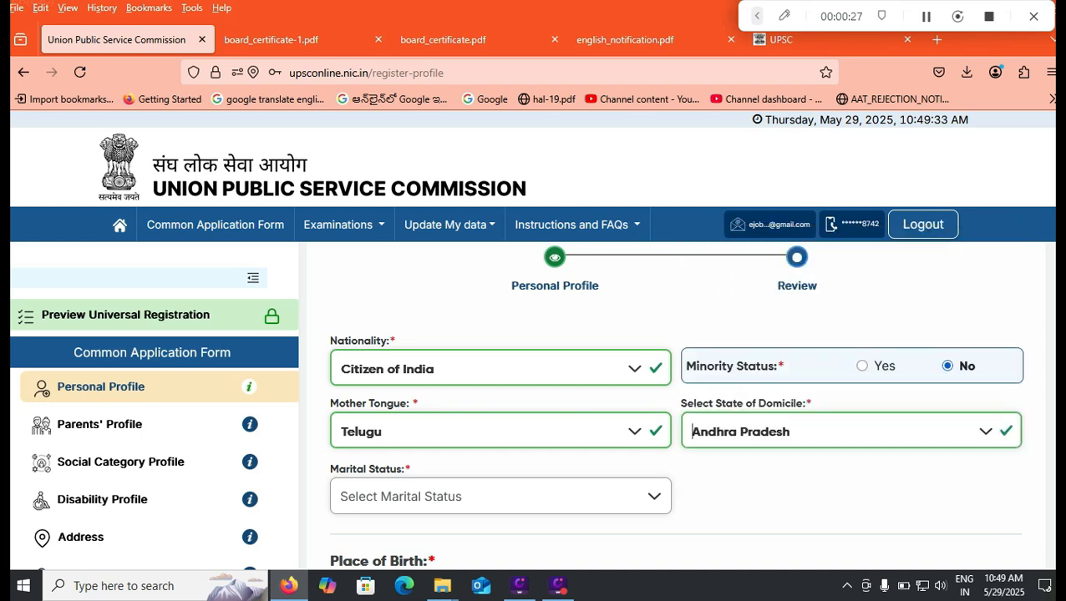
left_click(500, 497)
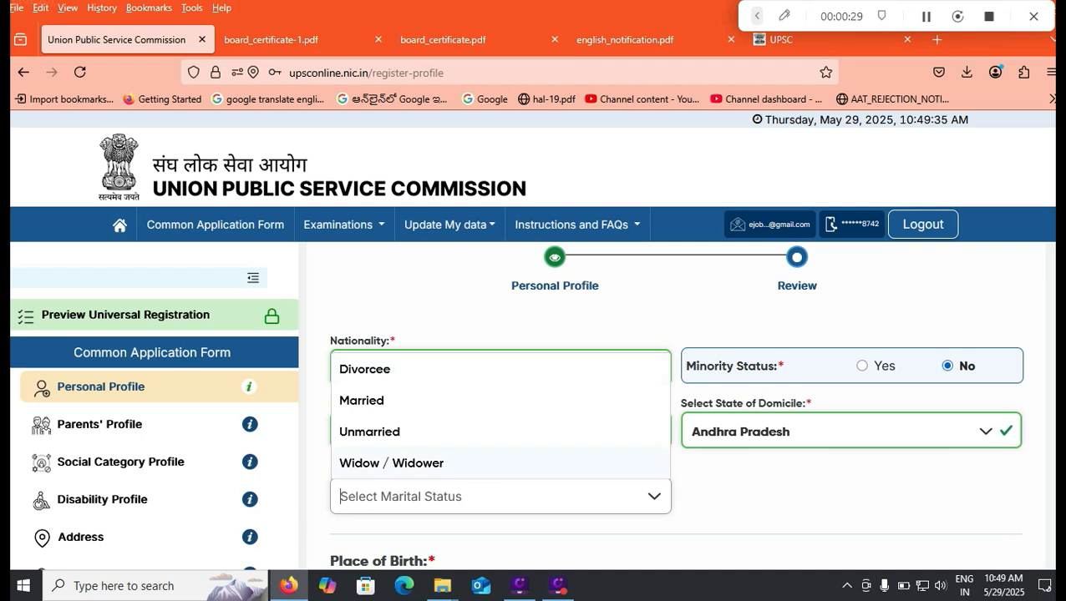
key("Up")
key("Return")
scroll(675, 400, "down", 1)
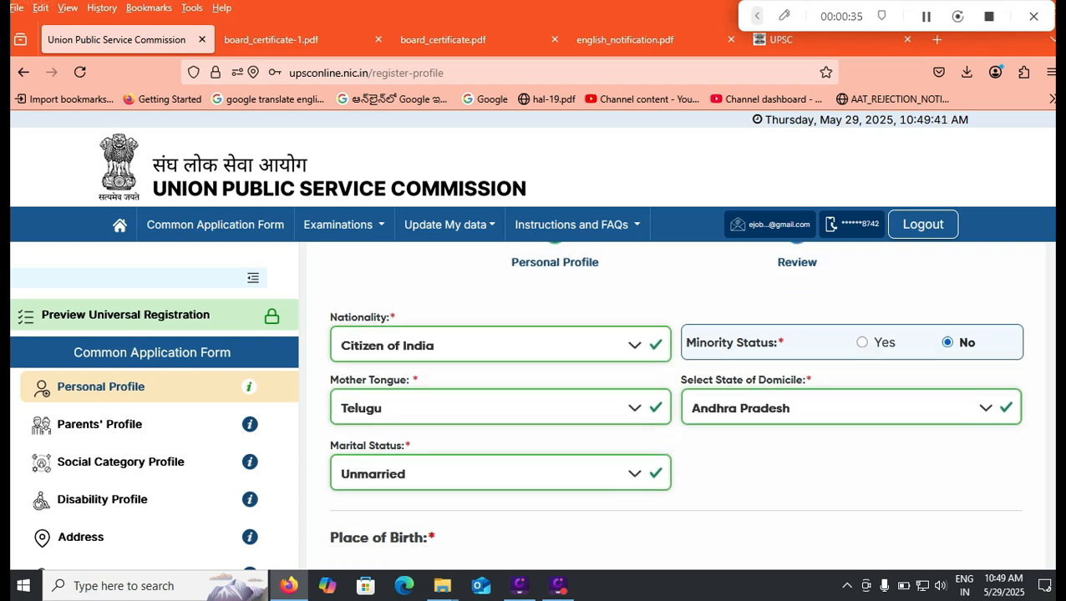
scroll(675, 401, "down", 3)
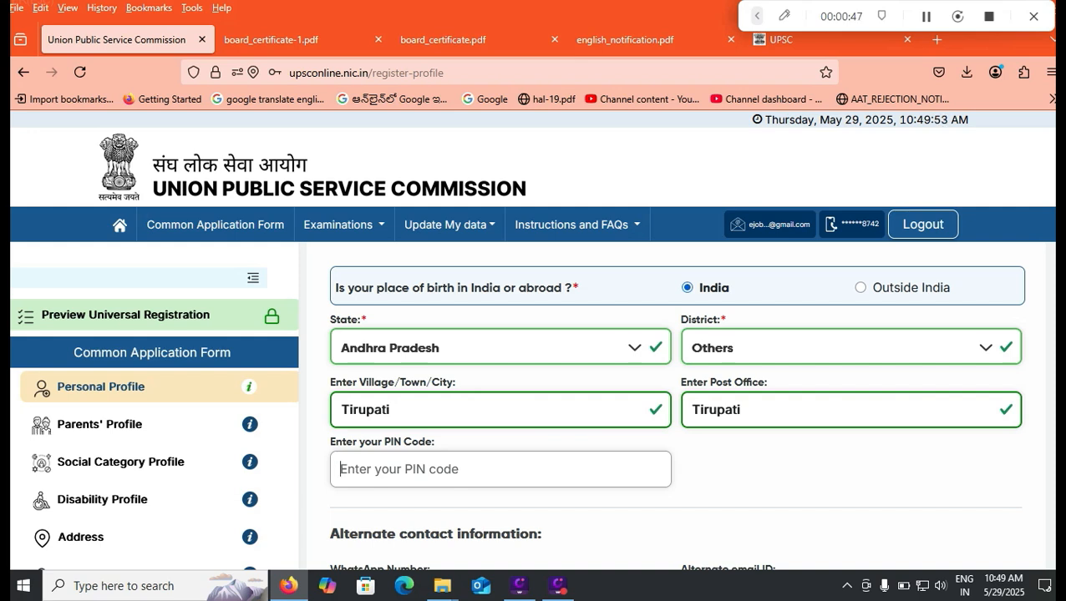
scroll(675, 410, "down", 2)
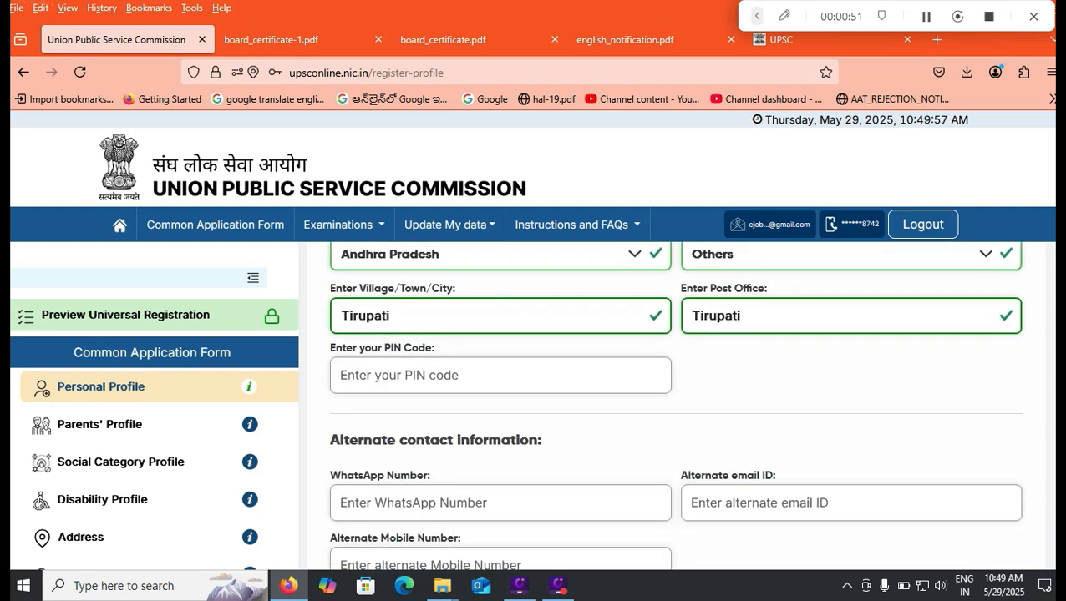
scroll(675, 401, "down", 1)
scroll(675, 401, "down", 1)
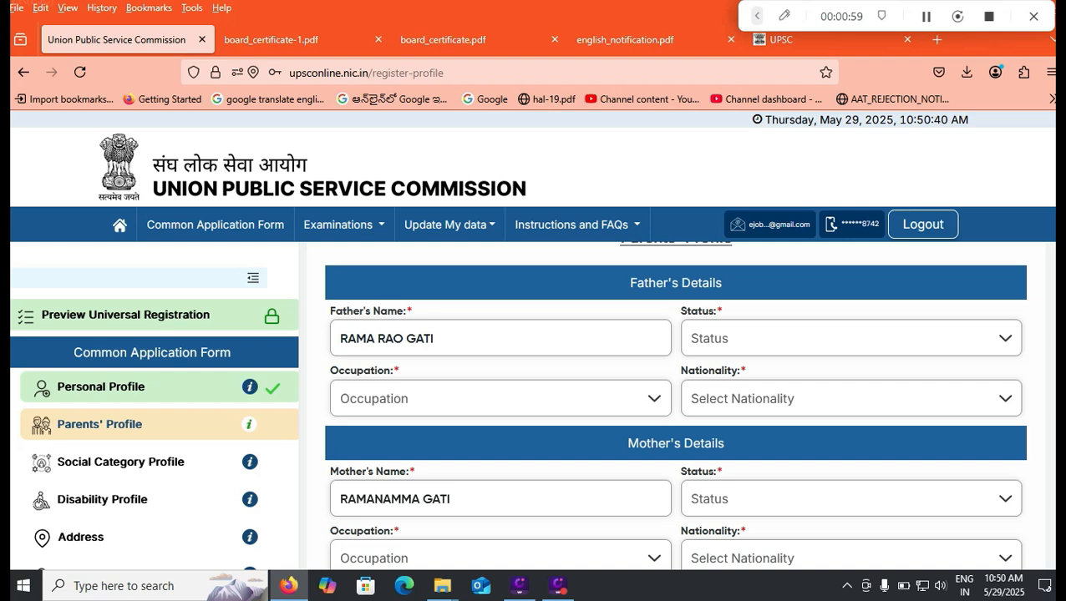
- Set the father's status to Alive and occupation to Agriculture
left_click(851, 338)
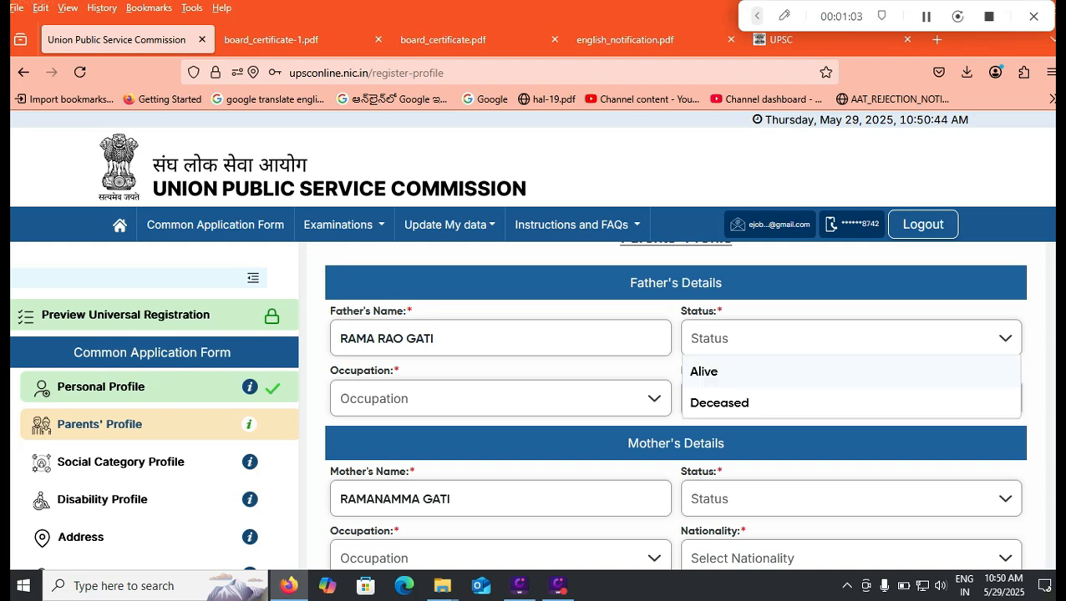
key("Down")
left_click(704, 372)
left_click(835, 338)
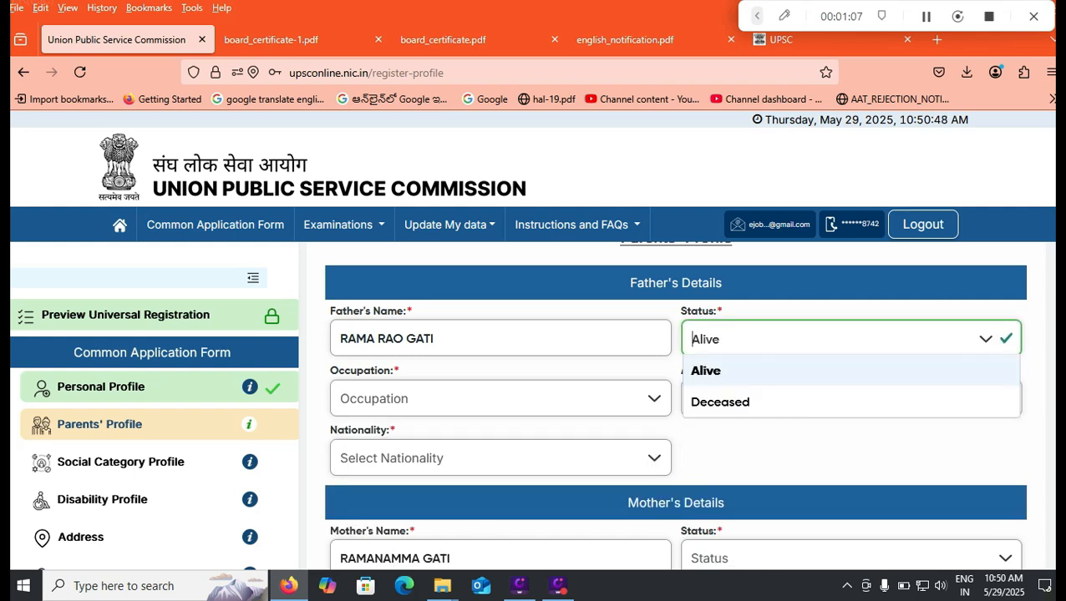
left_click(706, 371)
left_click(499, 398)
key("Up")
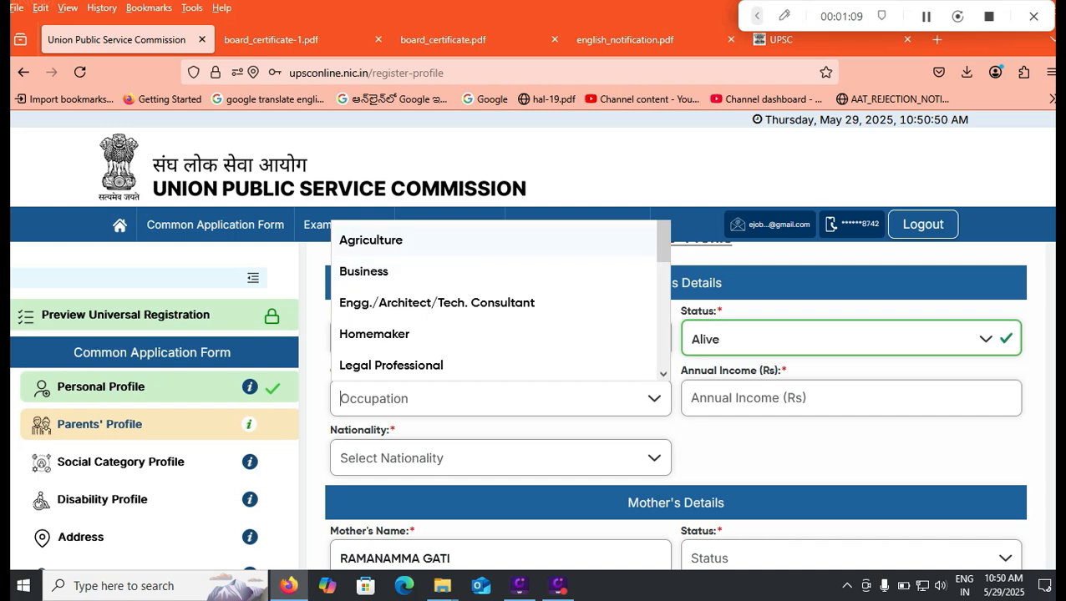
key("Return")
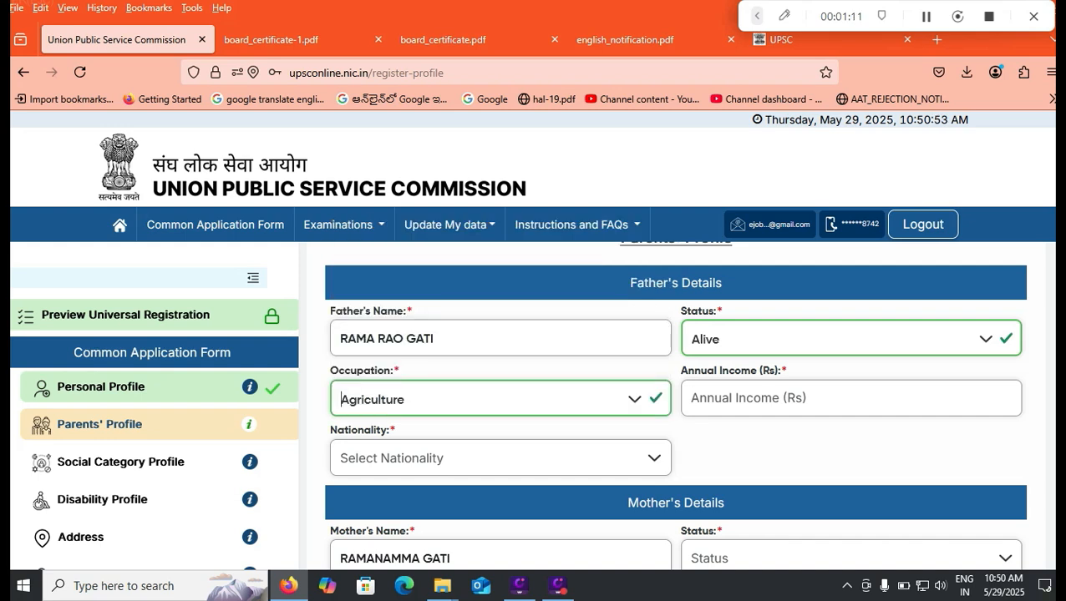
- Enter father's income 100000, nationality Citizen of India, state Andhra Pradesh, district Chittoor
key("Tab")
type("100")
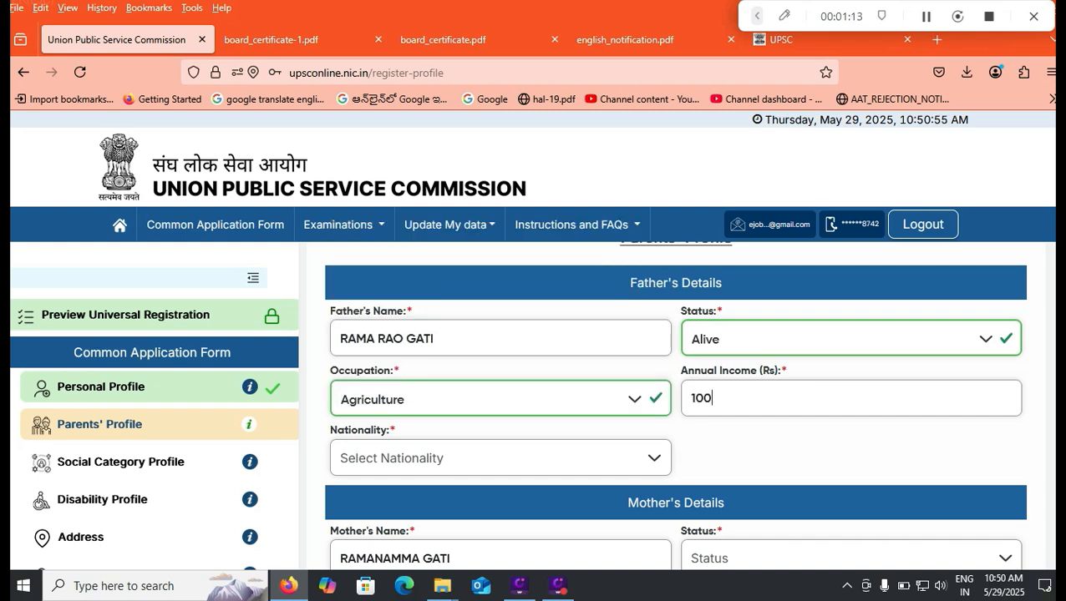
type("000")
key("Tab")
key("Return")
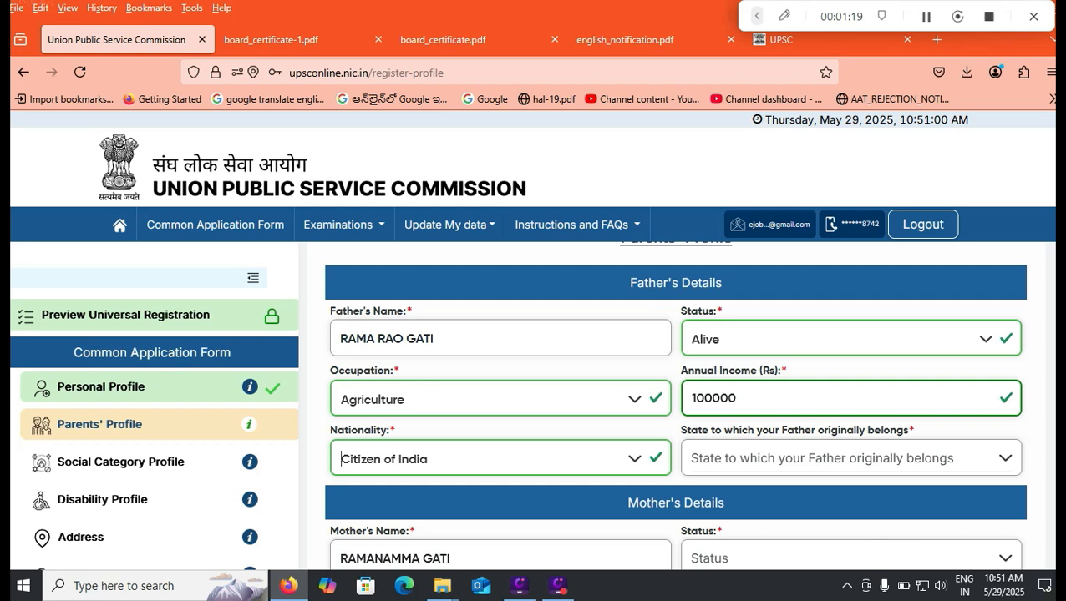
key("Tab")
key("Down")
key("Return")
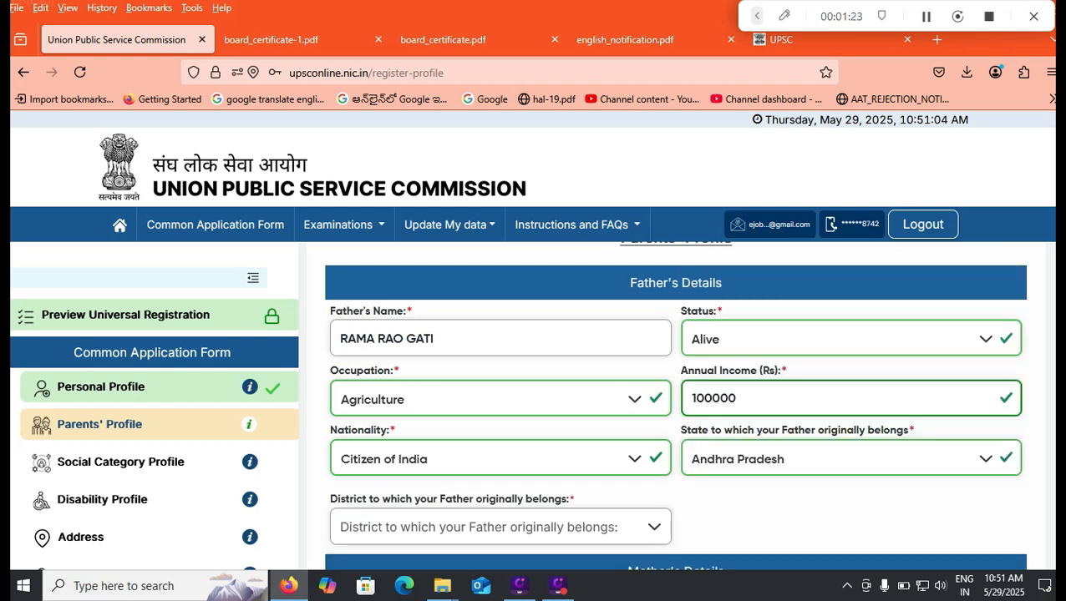
scroll(674, 405, "down", 3)
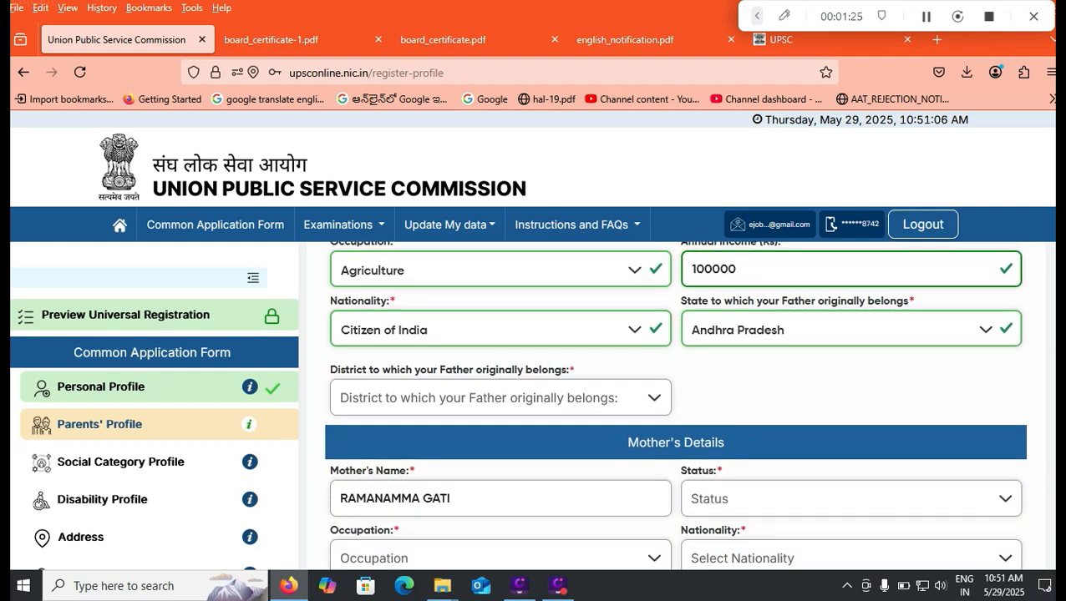
left_click(500, 399)
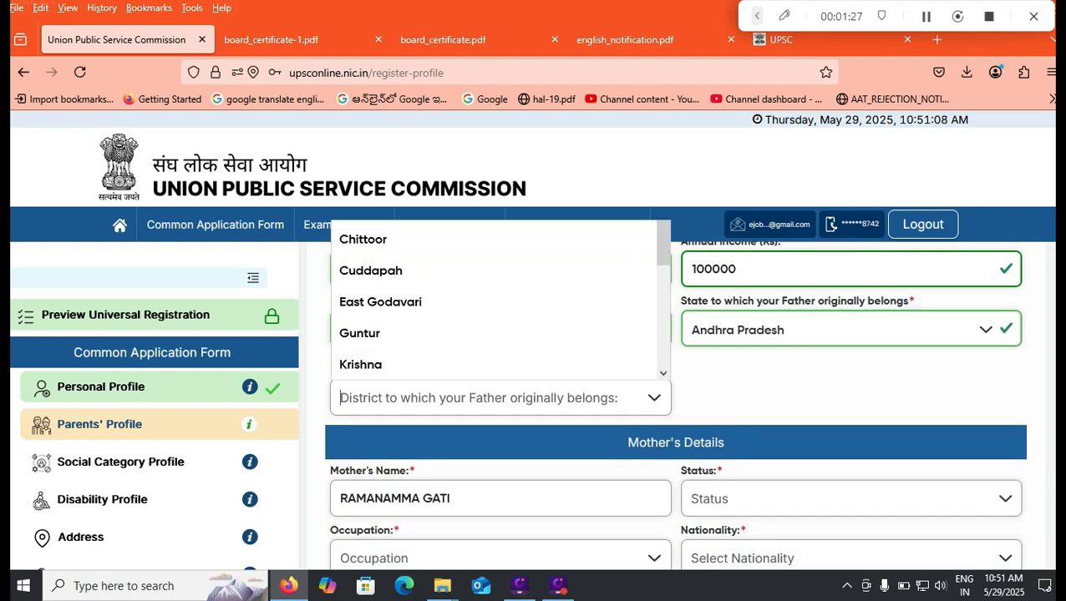
key("Return")
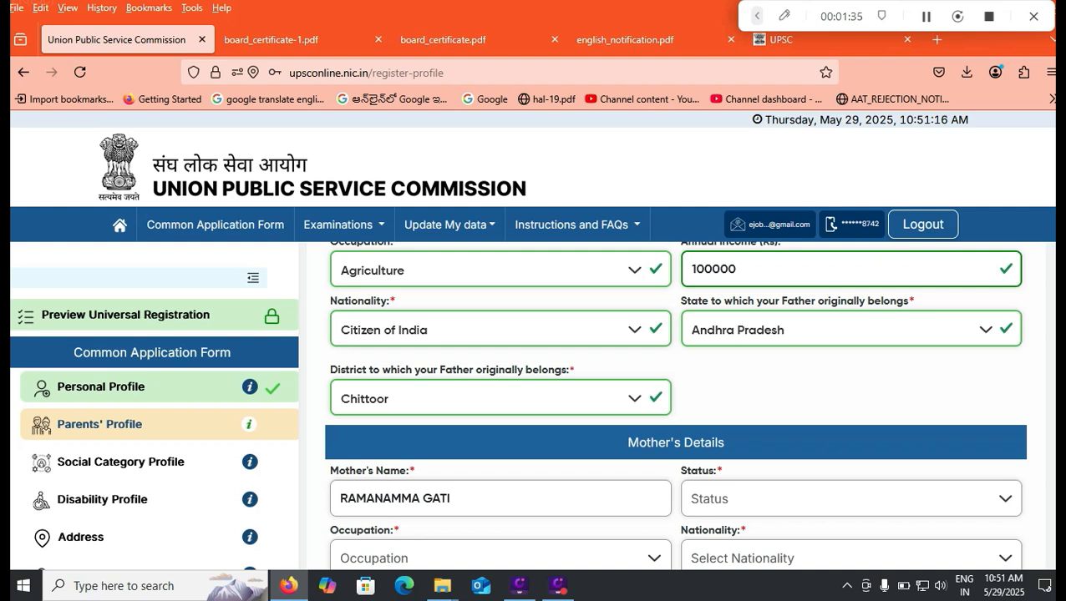
scroll(676, 401, "down", 1)
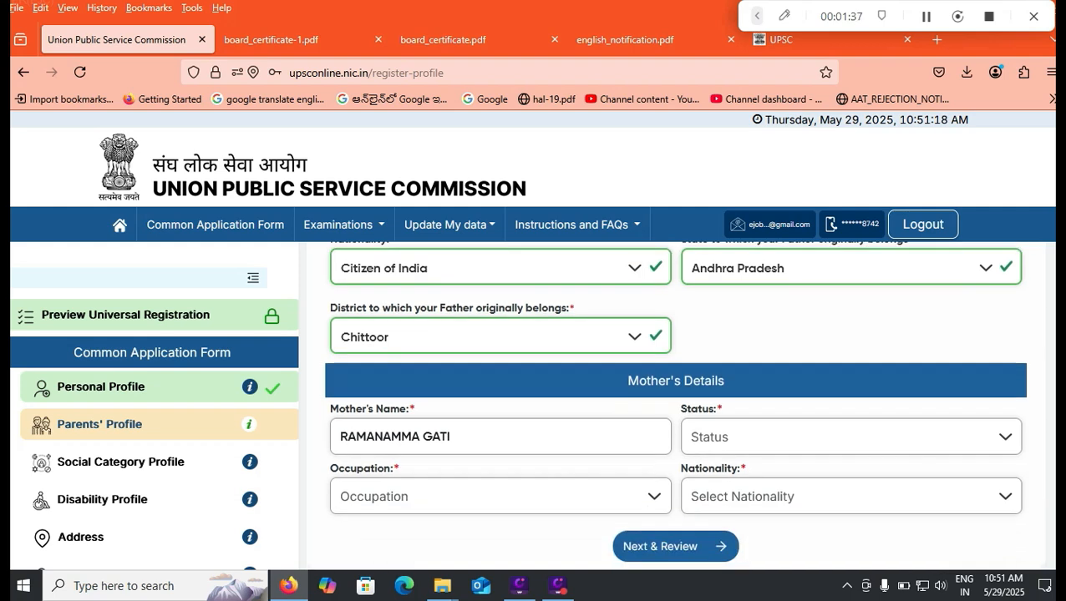
- Mark the mother as Alive, occupation Homemaker, with annual income 0
left_click(852, 437)
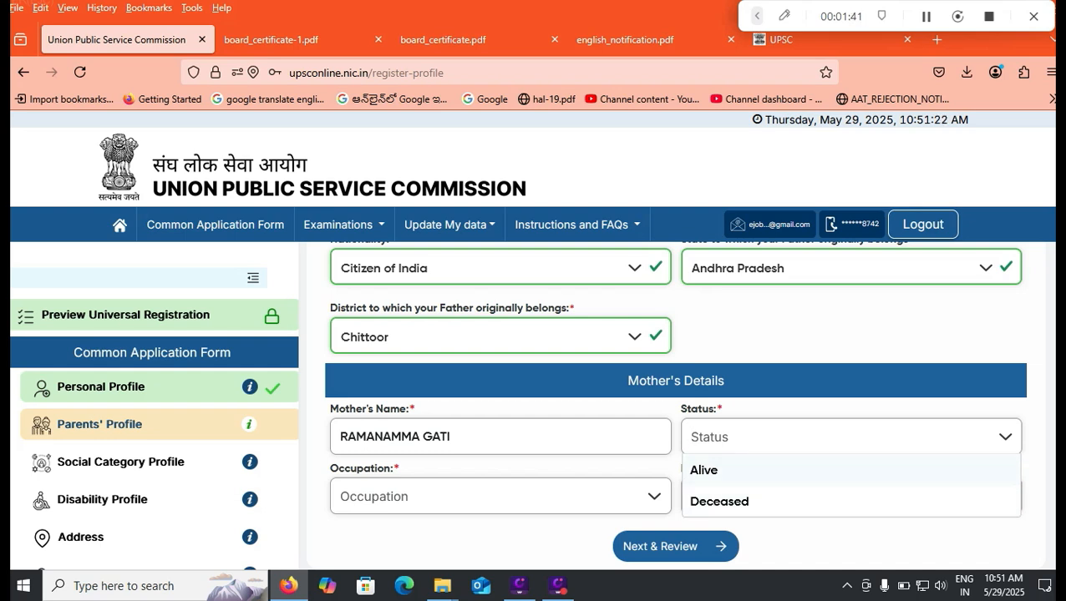
left_click(703, 470)
left_click(501, 496)
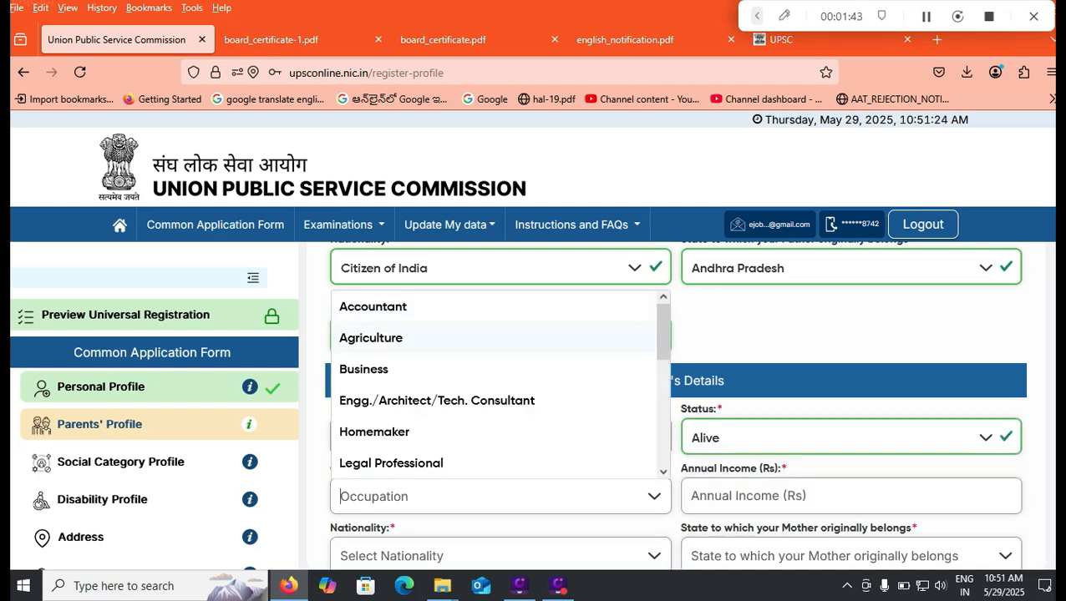
left_click(374, 431)
left_click(748, 496)
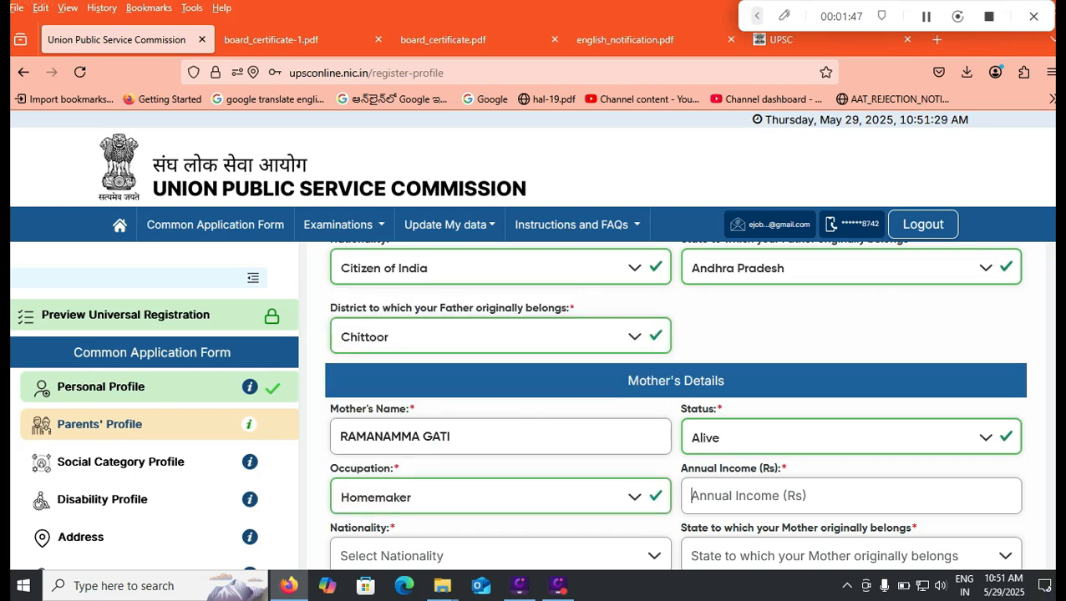
type("0")
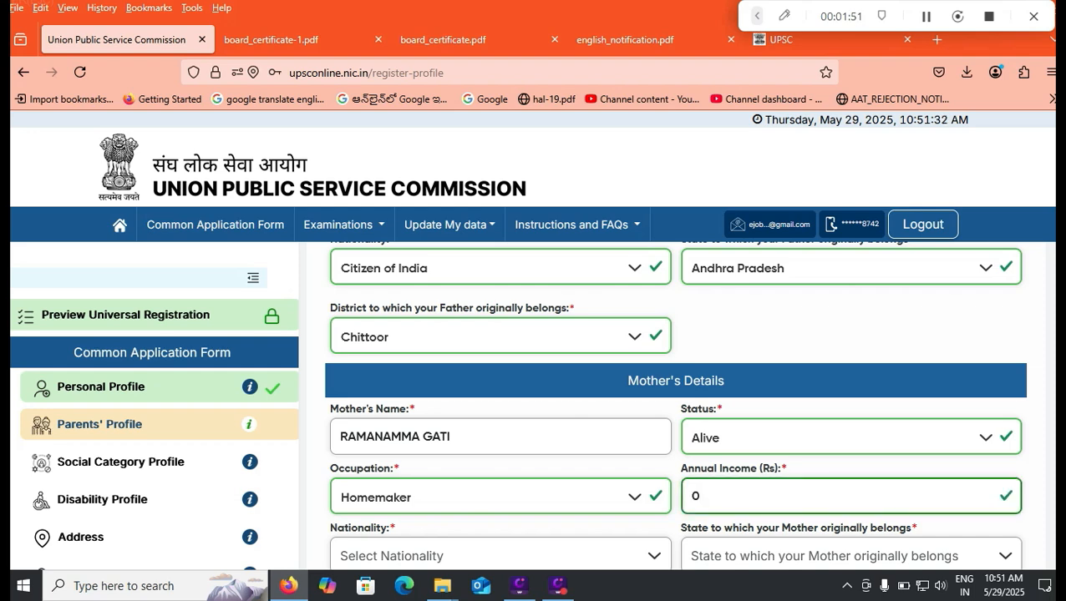
- Set the mother's nationality to Citizen of India, state Andhra Pradesh, district Chittoor
scroll(674, 405, "down", 1)
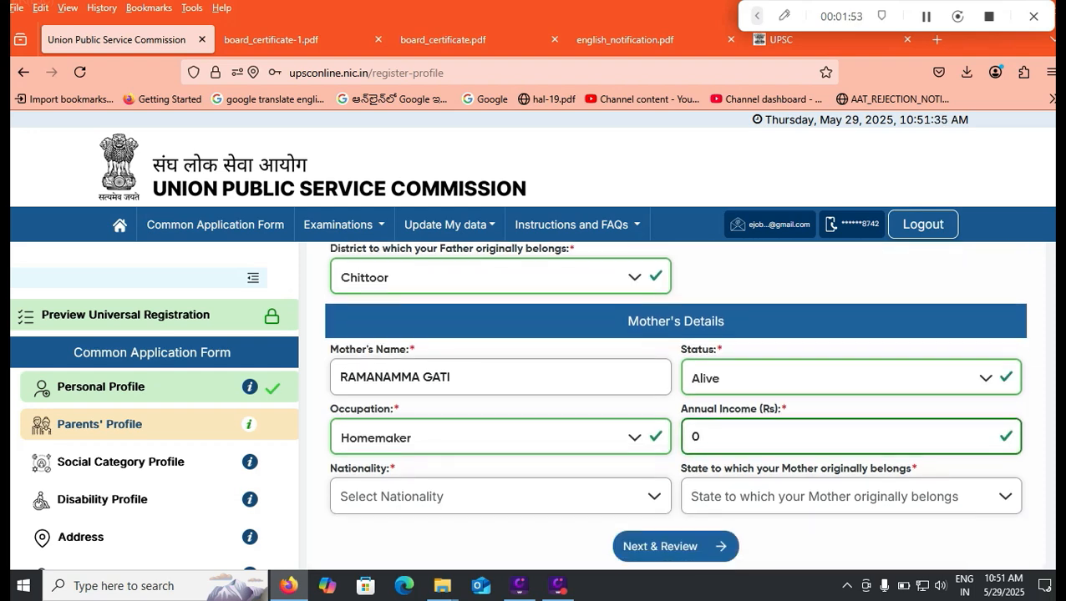
left_click(500, 496)
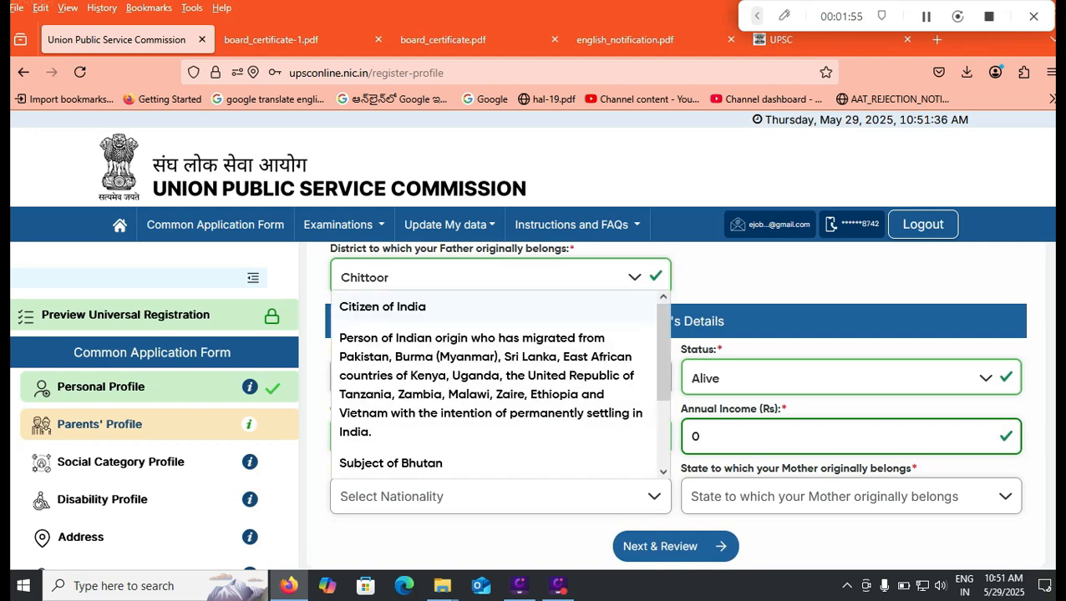
left_click(383, 307)
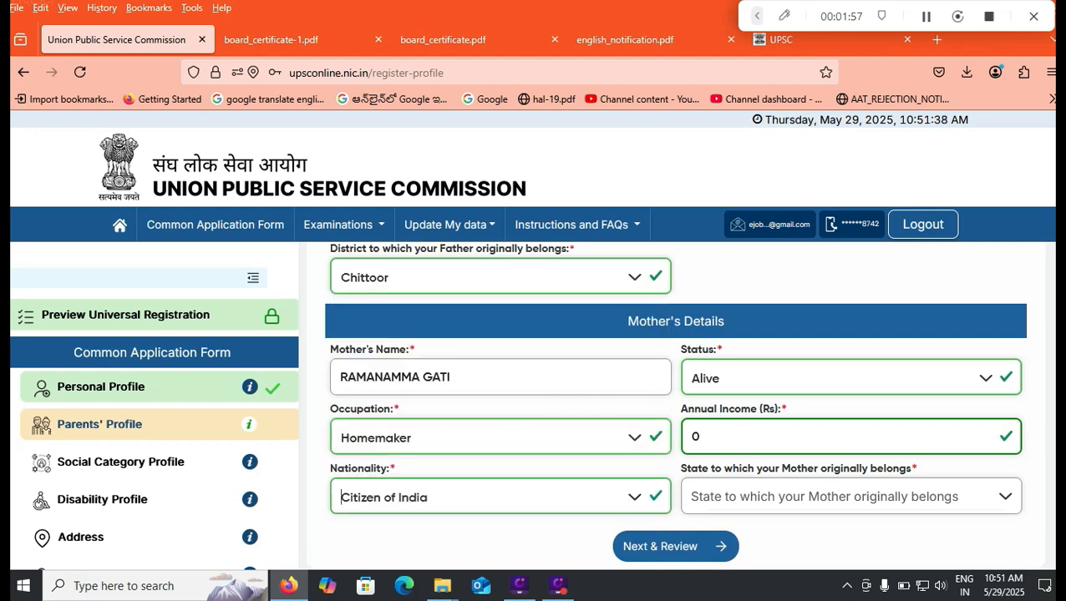
left_click(850, 496)
left_click(736, 338)
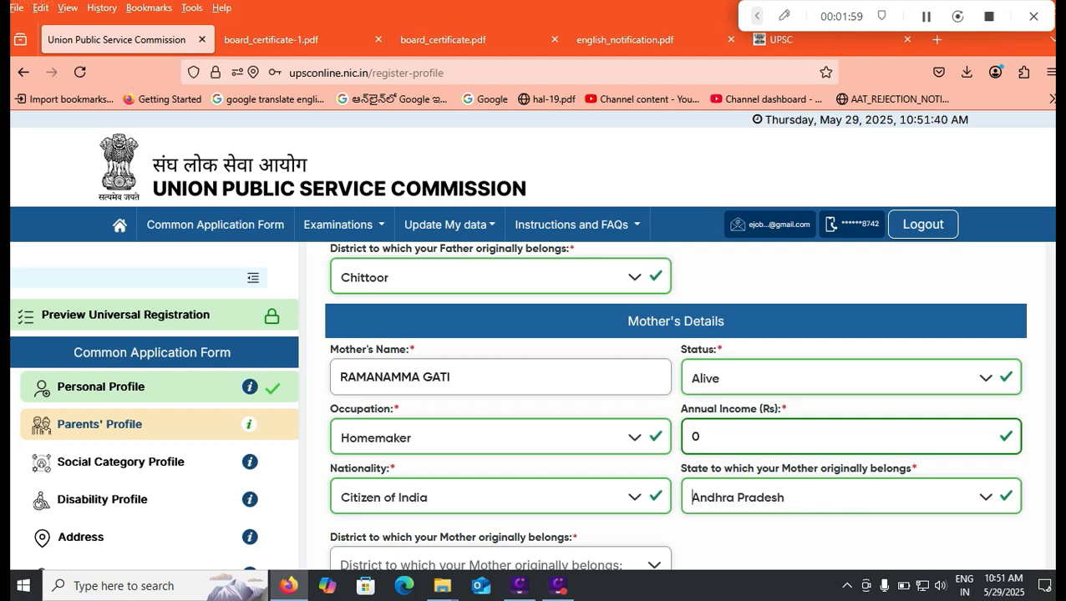
scroll(675, 405, "down", 2)
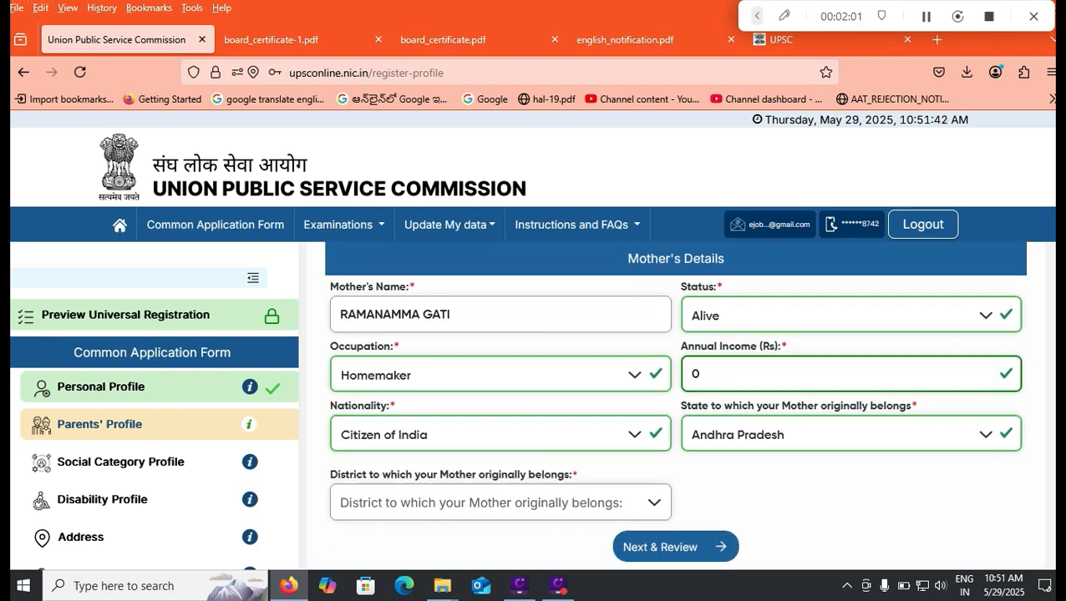
left_click(500, 502)
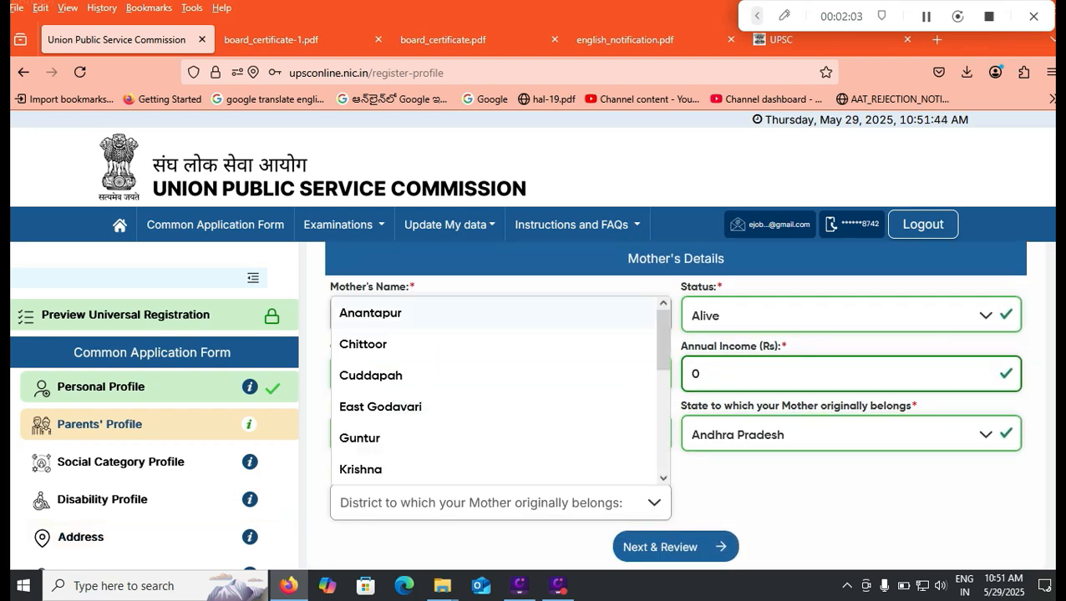
left_click(368, 340)
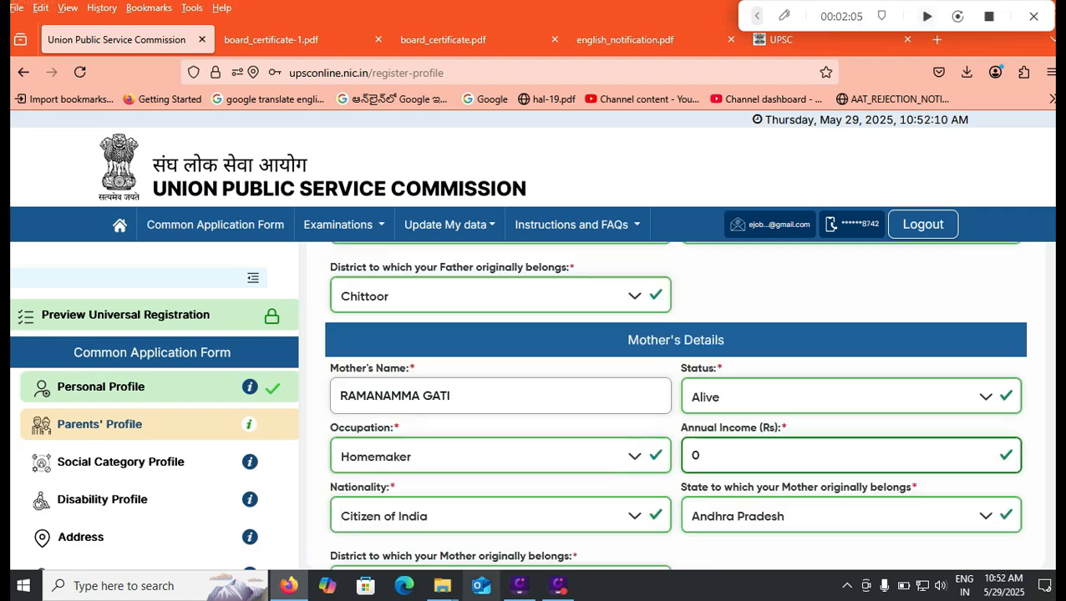
mouse_move(520, 586)
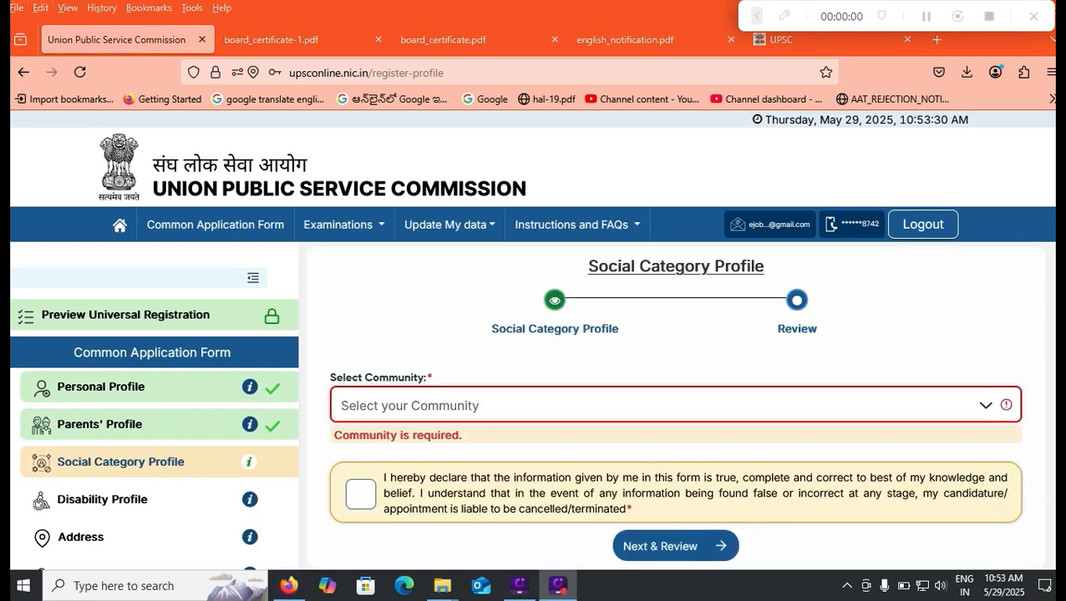
- Select OBC as the community and answer No to the creamy layer question
left_click(675, 406)
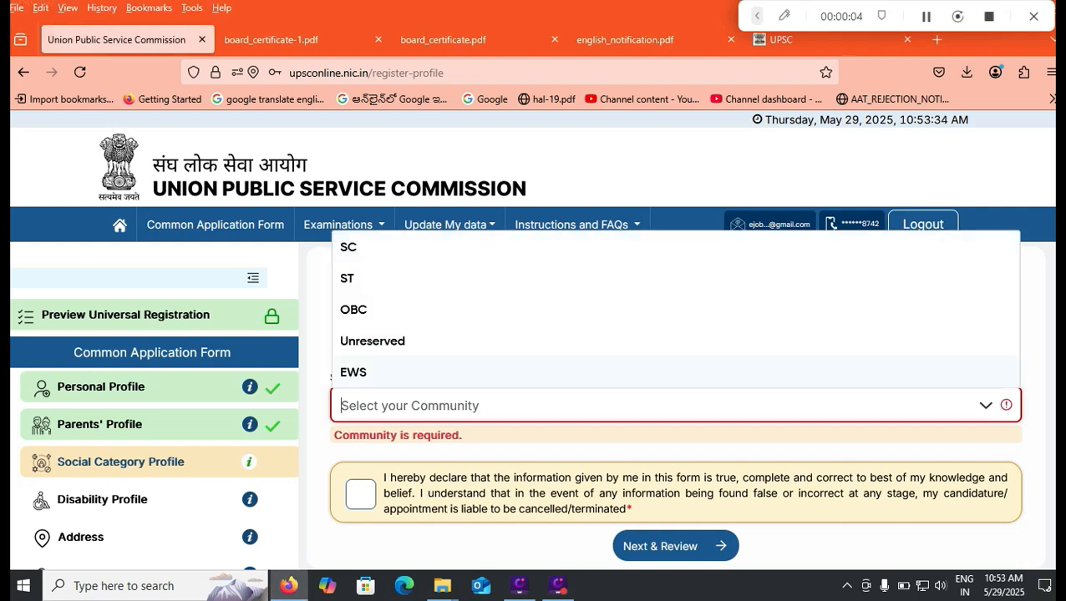
left_click(353, 309)
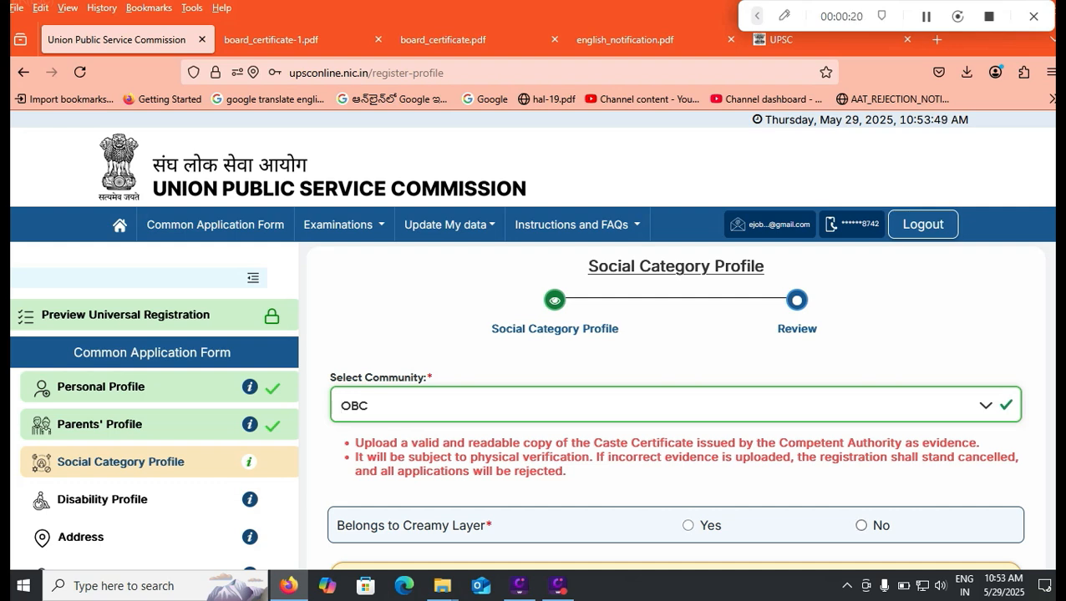
left_click(862, 525)
- Move into the certificate number and issuing authority's office fields of the OBC certificate
scroll(675, 405, "down", 1)
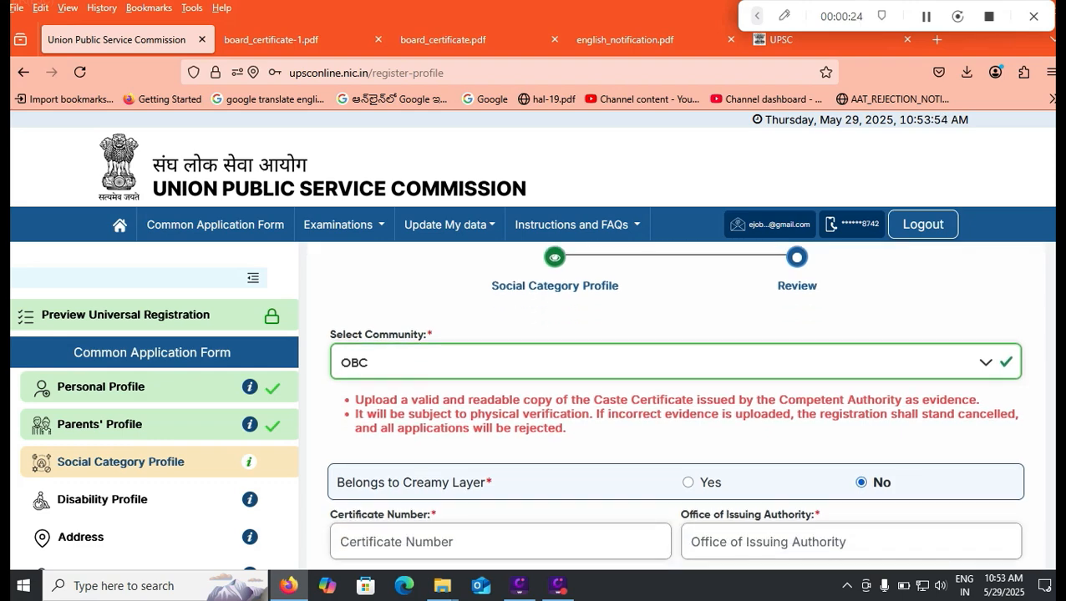
left_click(397, 543)
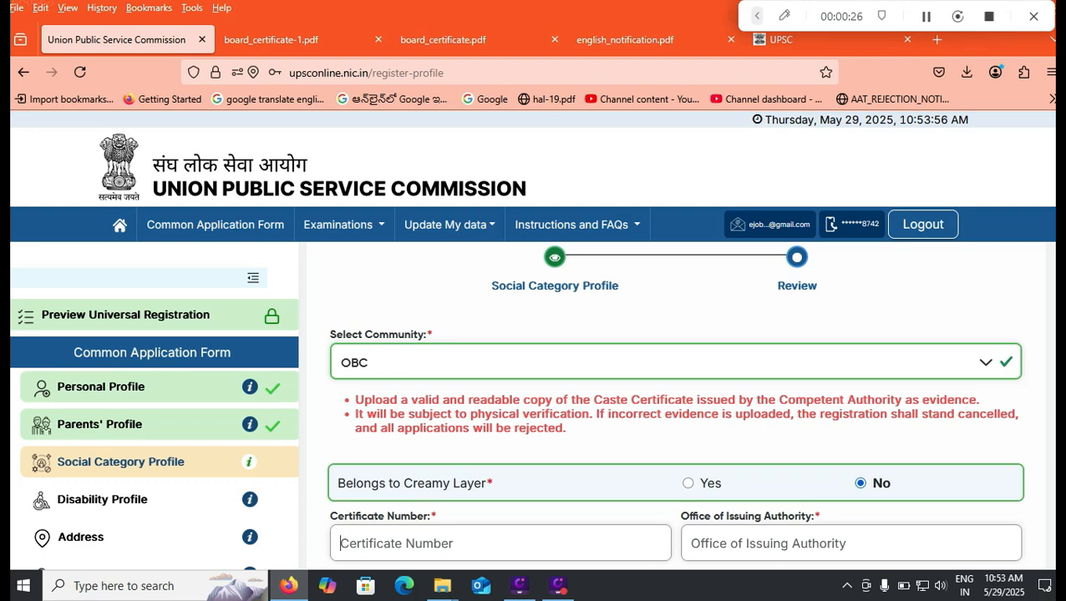
left_click(769, 543)
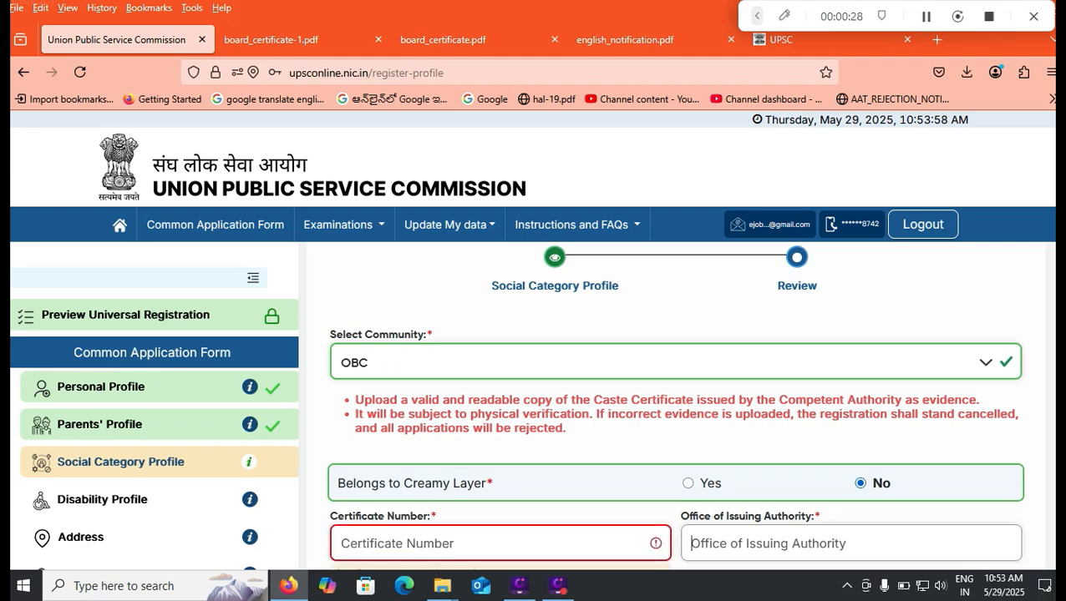
left_click(768, 447)
scroll(674, 406, "down", 1)
scroll(533, 368, "down", 1)
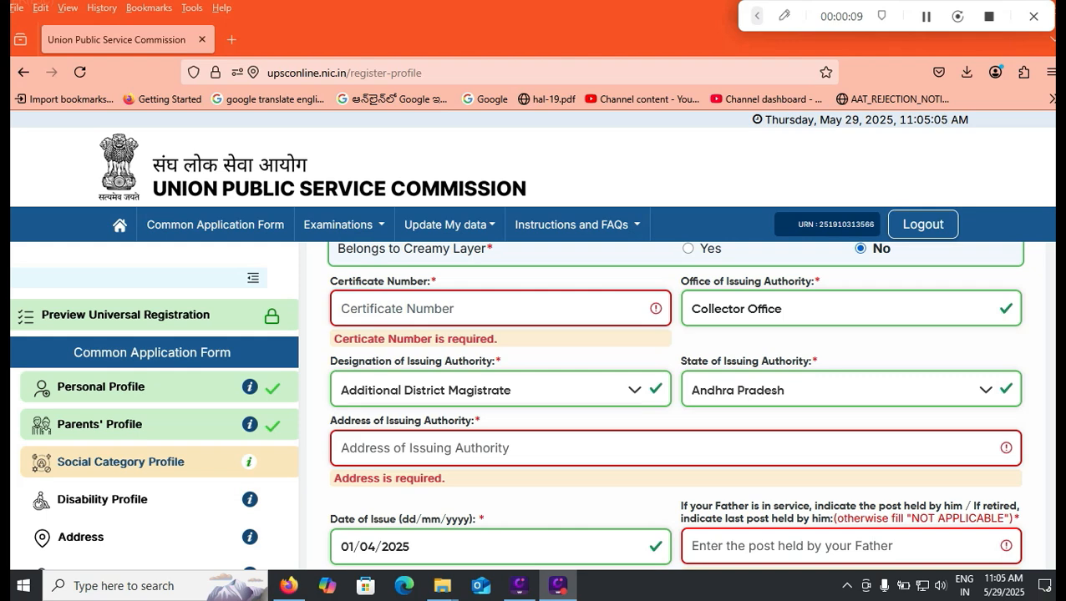
- Keep Additional District Magistrate as the issuing authority's designation and scroll further down the form
left_click(634, 391)
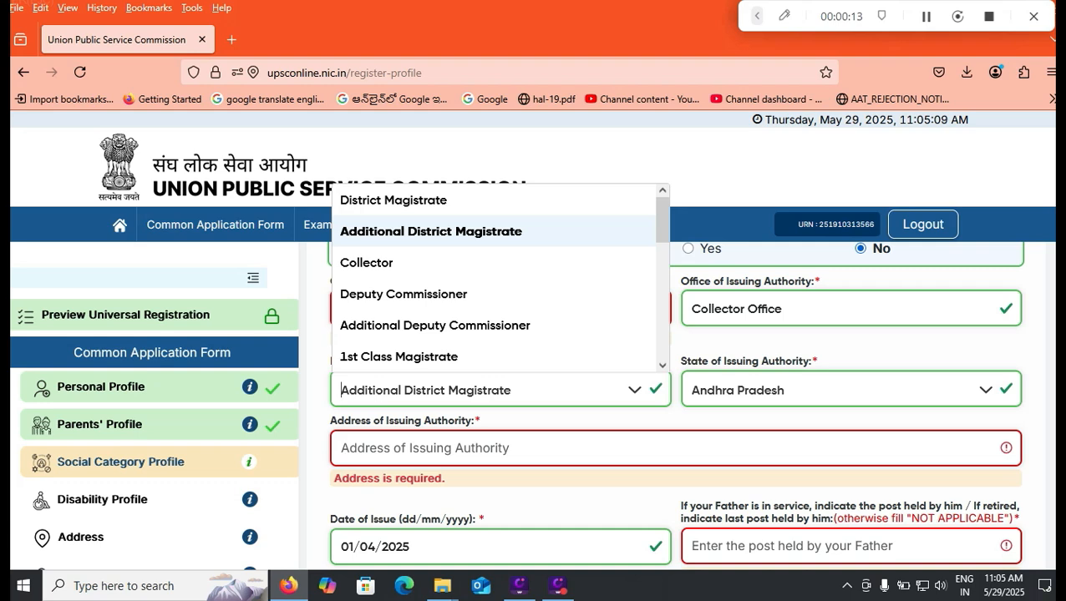
key("Escape")
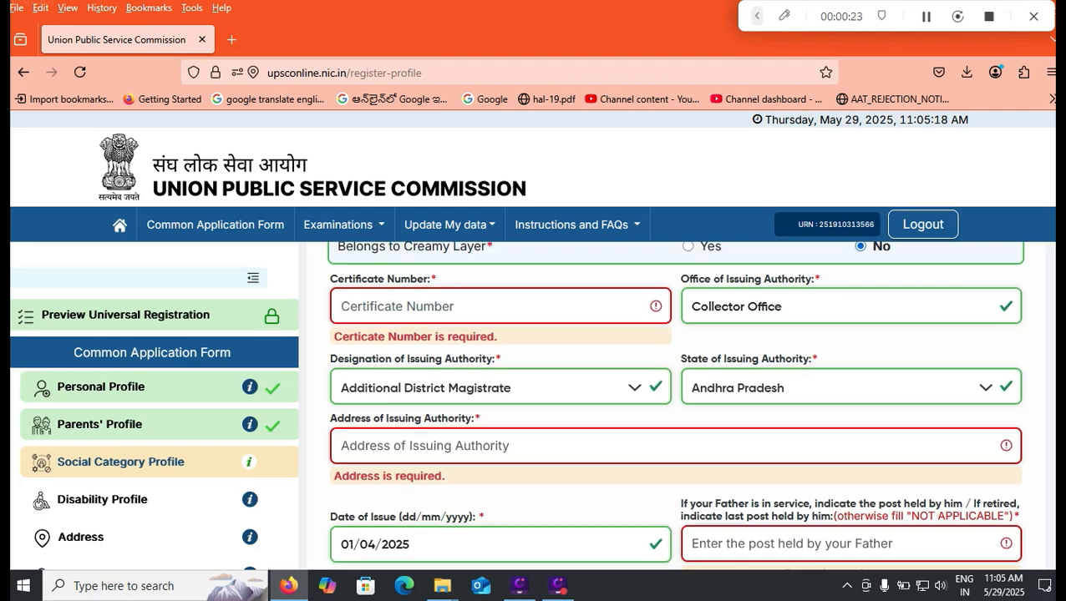
scroll(675, 406, "down", 2)
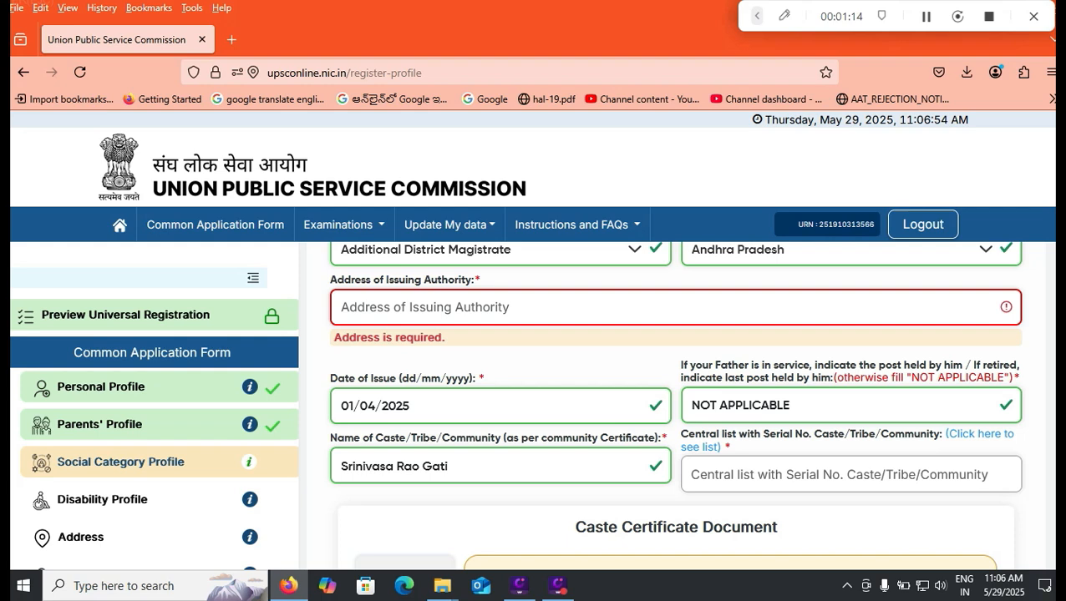
scroll(673, 405, "down", 4)
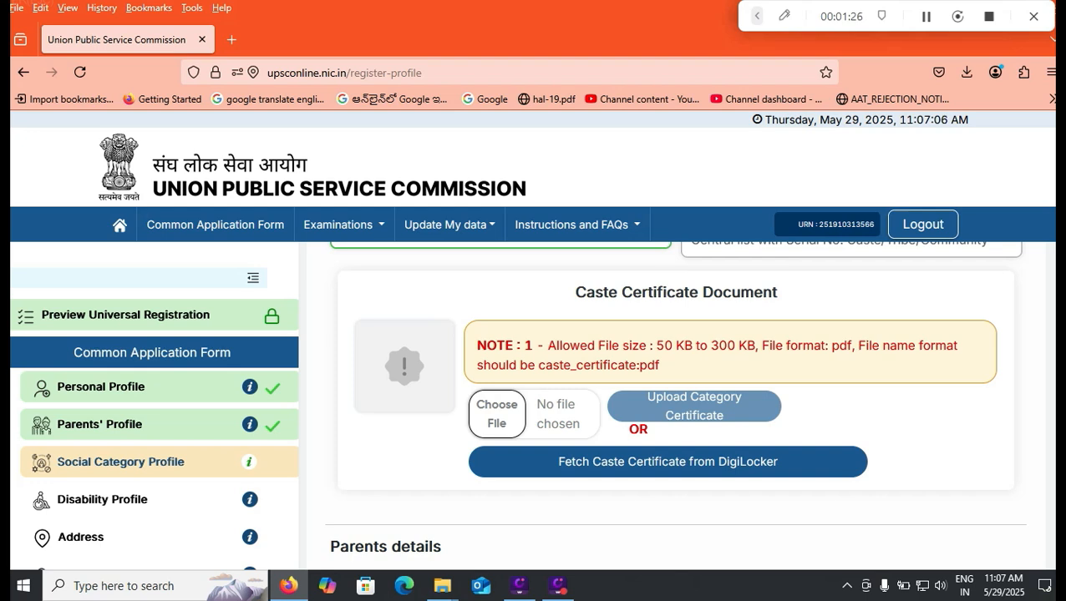
- Accept the parents' details declaration at the bottom of the form
scroll(677, 401, "down", 1)
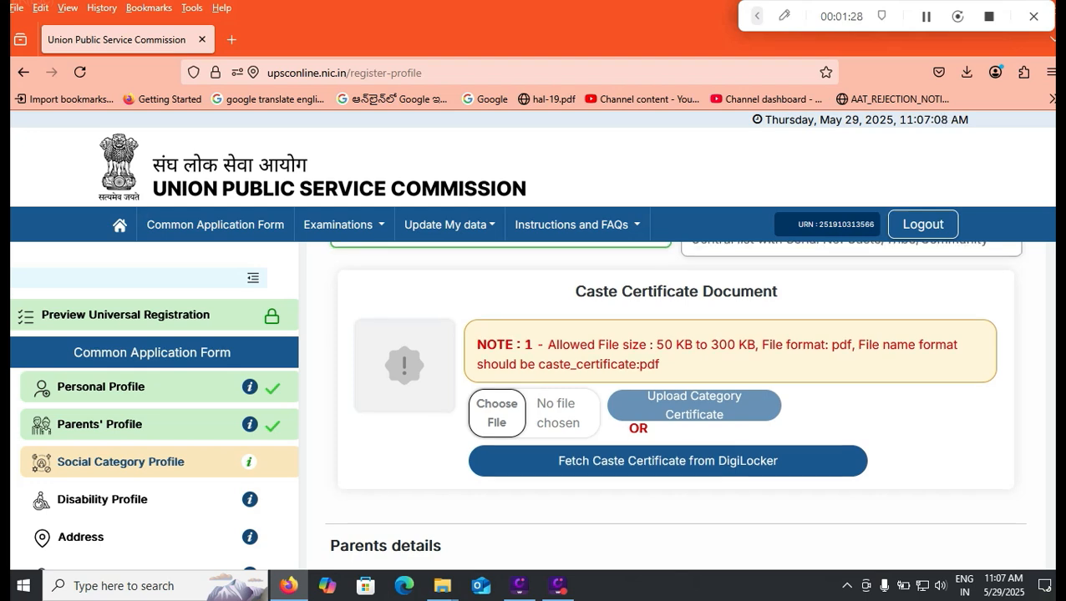
scroll(677, 401, "down", 5)
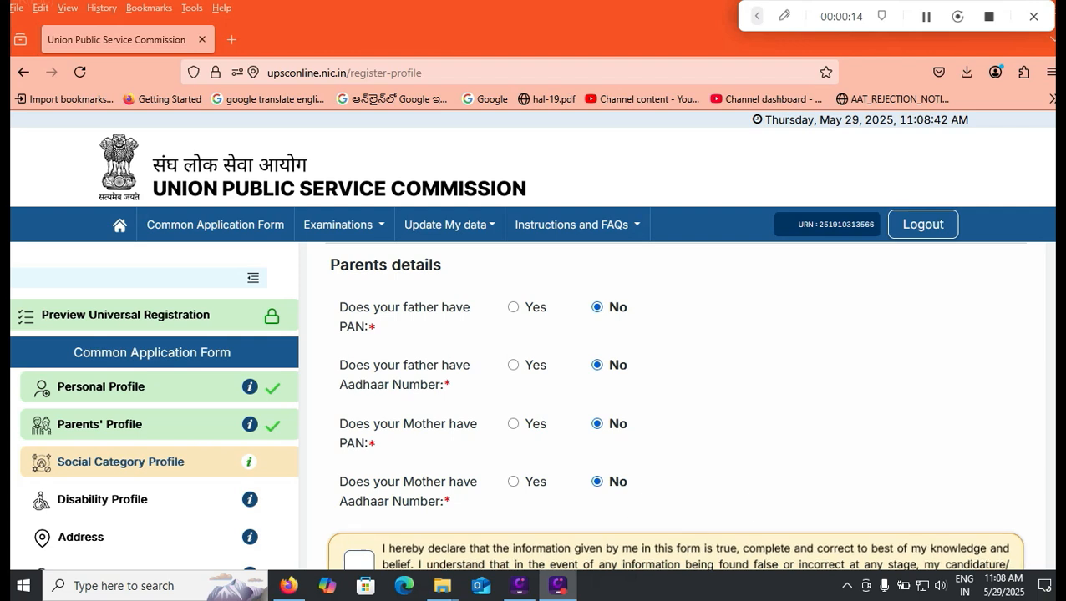
left_click(692, 493)
scroll(693, 492, "down", 1)
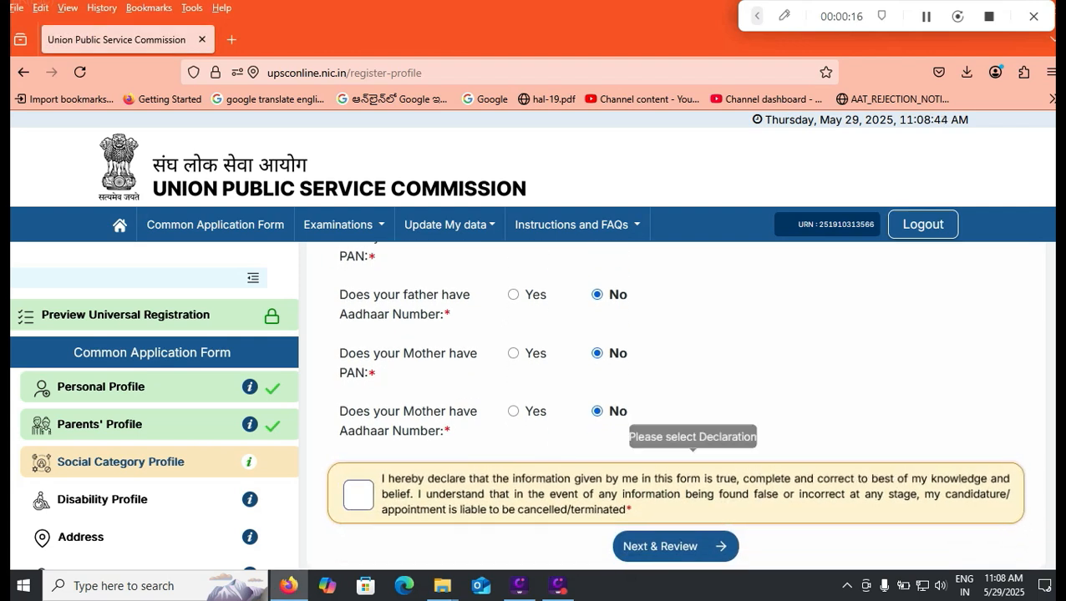
left_click(358, 495)
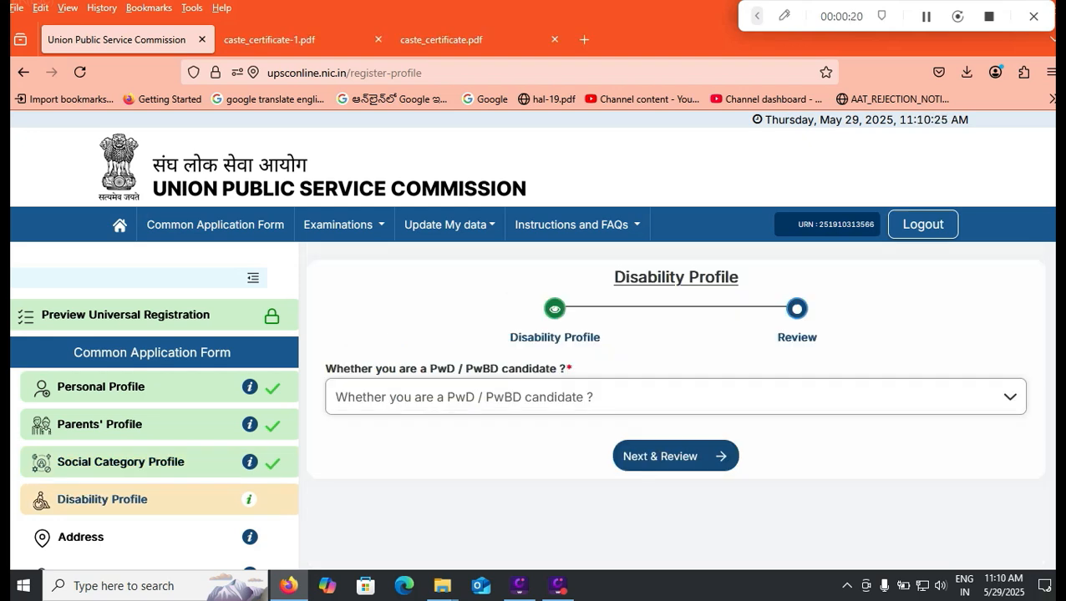
- Answer No to being a PwD/PwBD candidate and accept the disability declaration
left_click(675, 397)
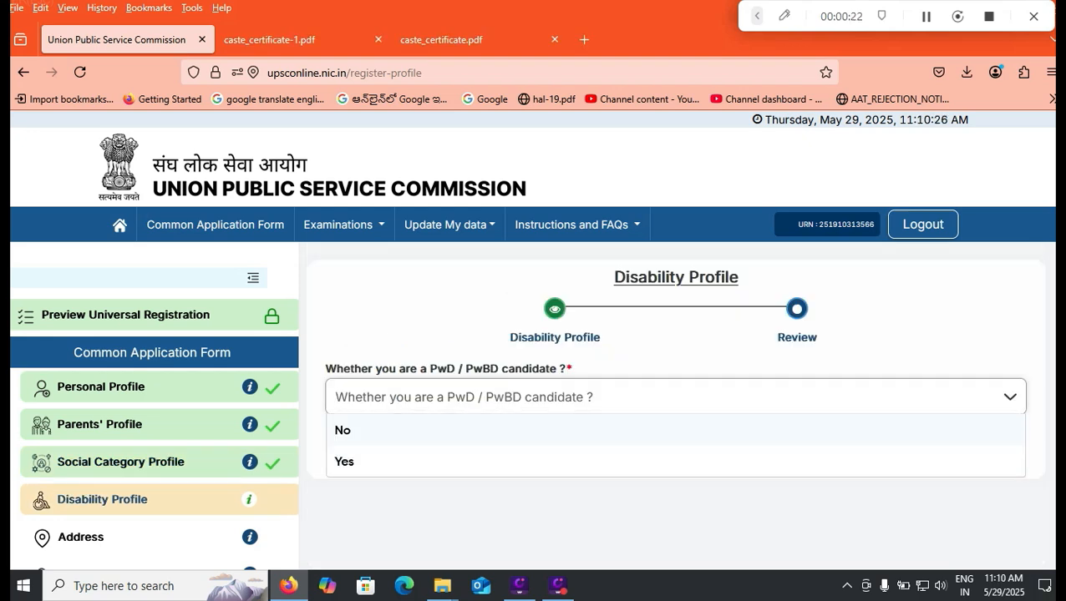
left_click(342, 430)
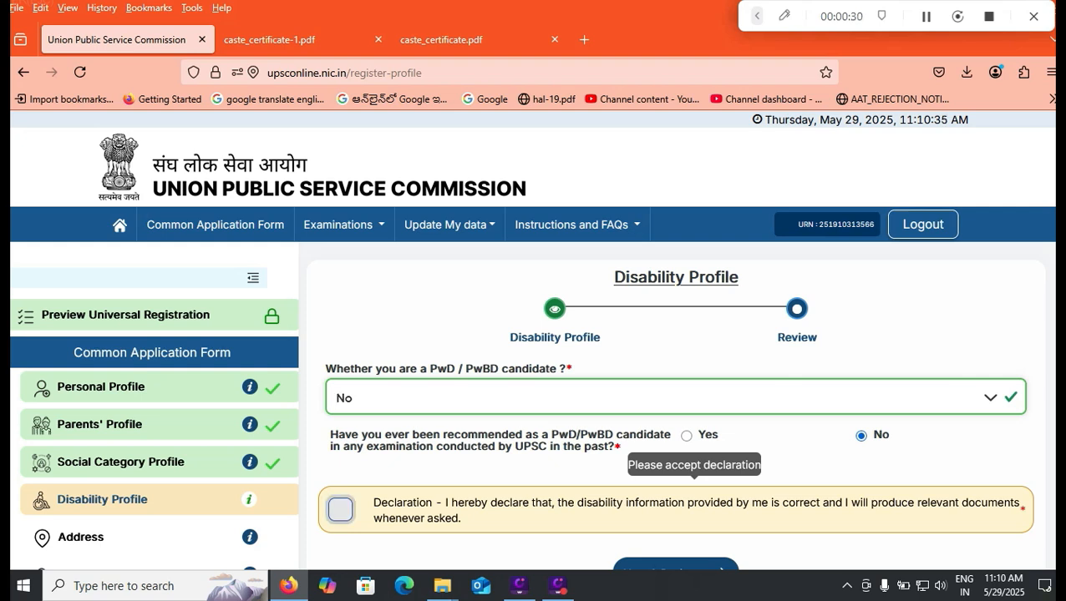
left_click(340, 509)
scroll(340, 509, "down", 1)
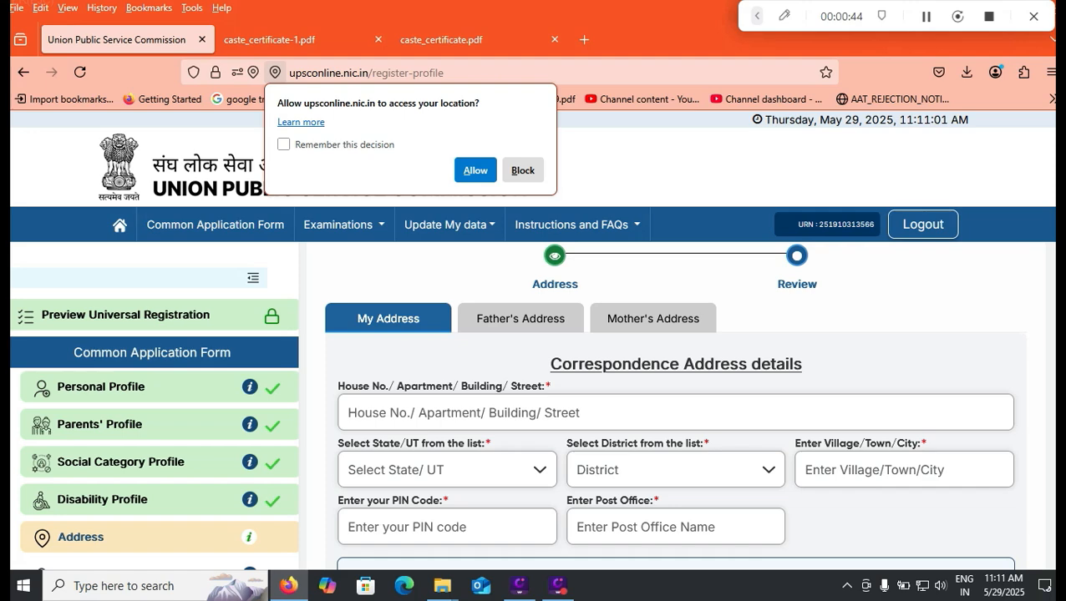
- Scroll through the Address form to review its fields
scroll(675, 406, "down", 3)
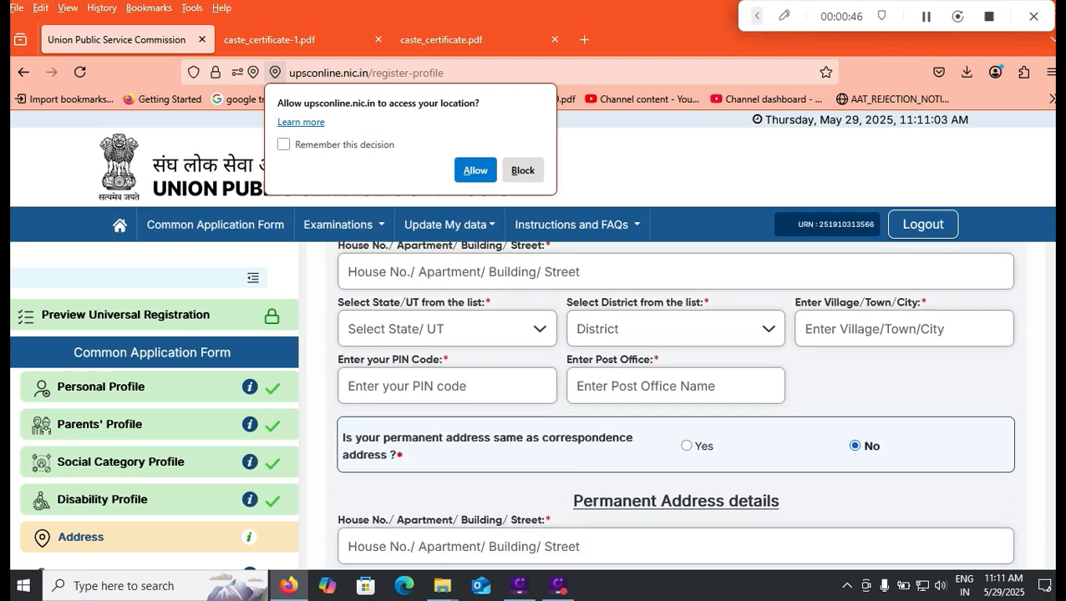
scroll(675, 406, "down", 2)
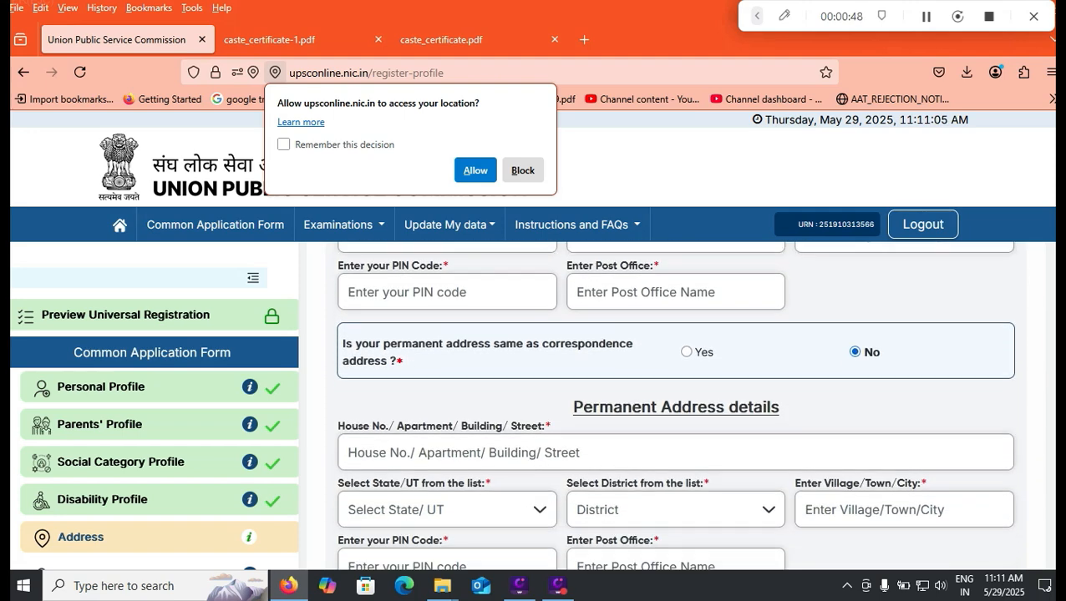
scroll(674, 406, "down", 2)
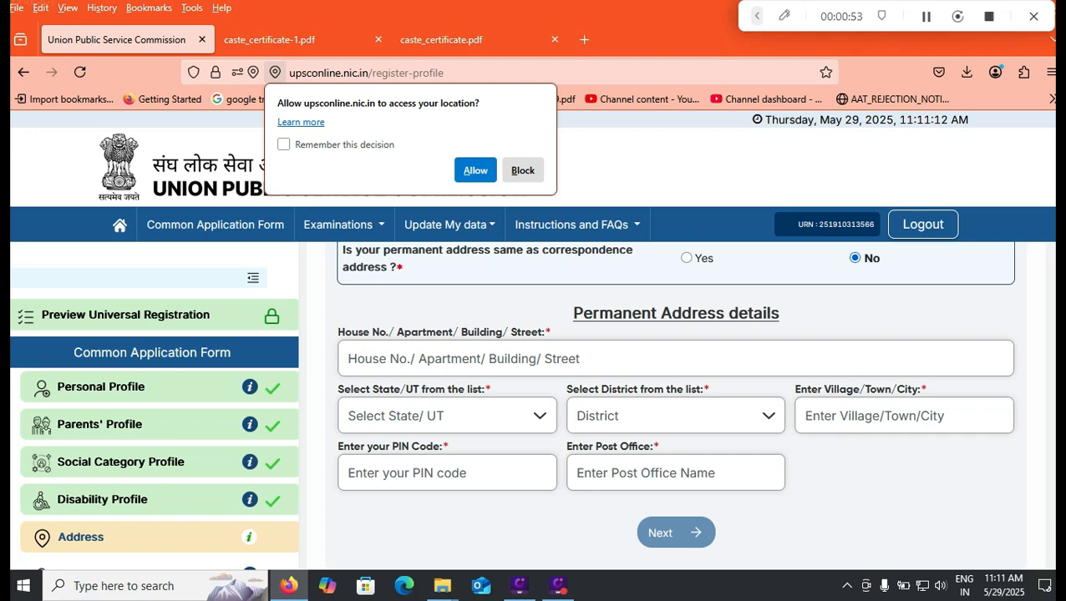
scroll(675, 405, "up", 4)
scroll(675, 405, "up", 3)
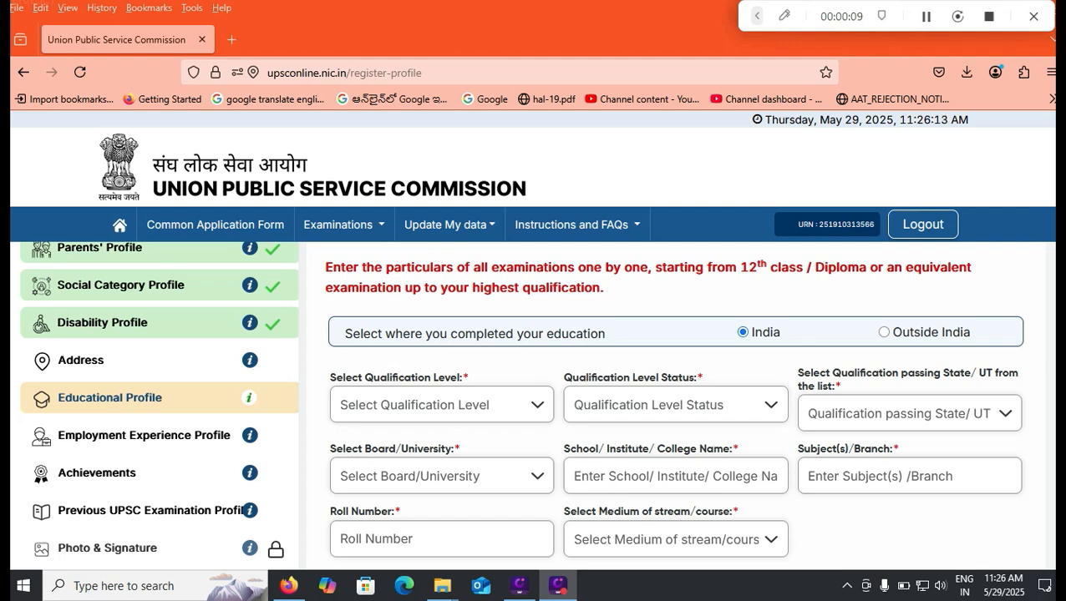
- Set the qualification level to Higher Secondary (10+2) with status Completed
left_click(441, 405)
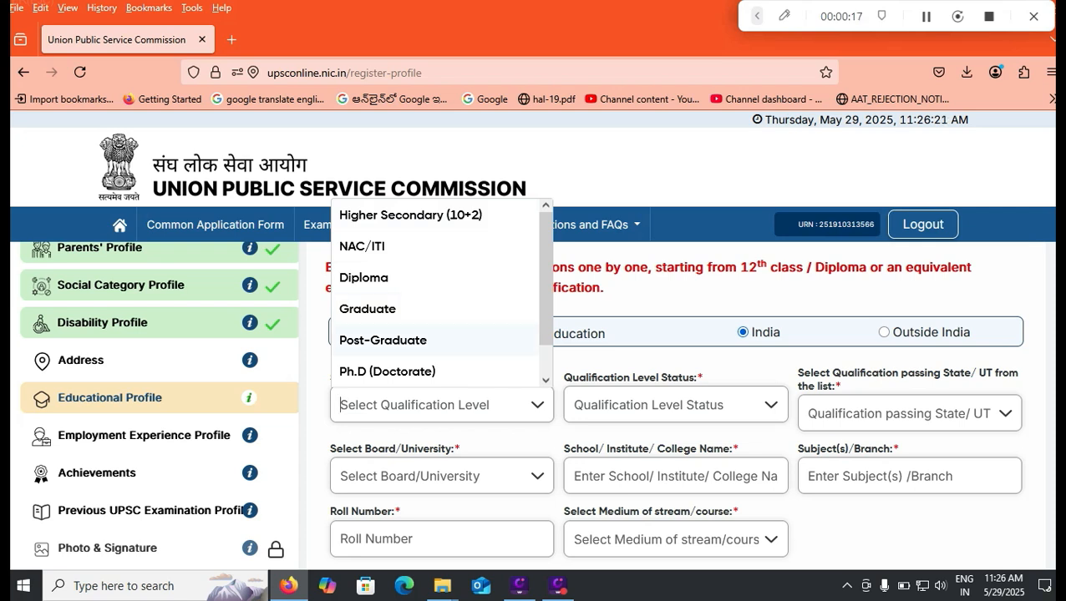
left_click(436, 217)
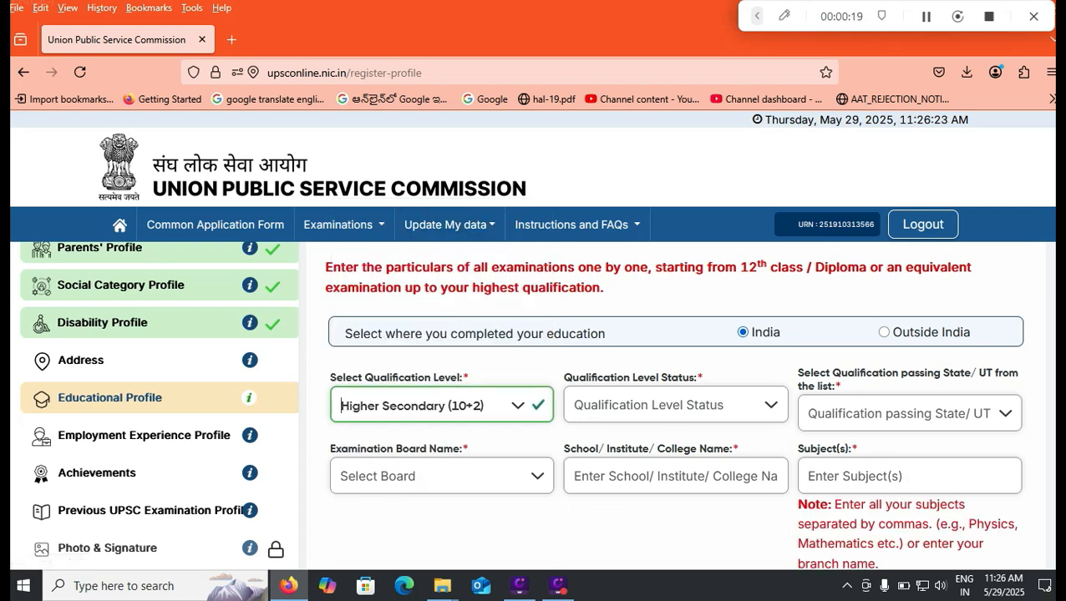
left_click(675, 406)
left_click(605, 439)
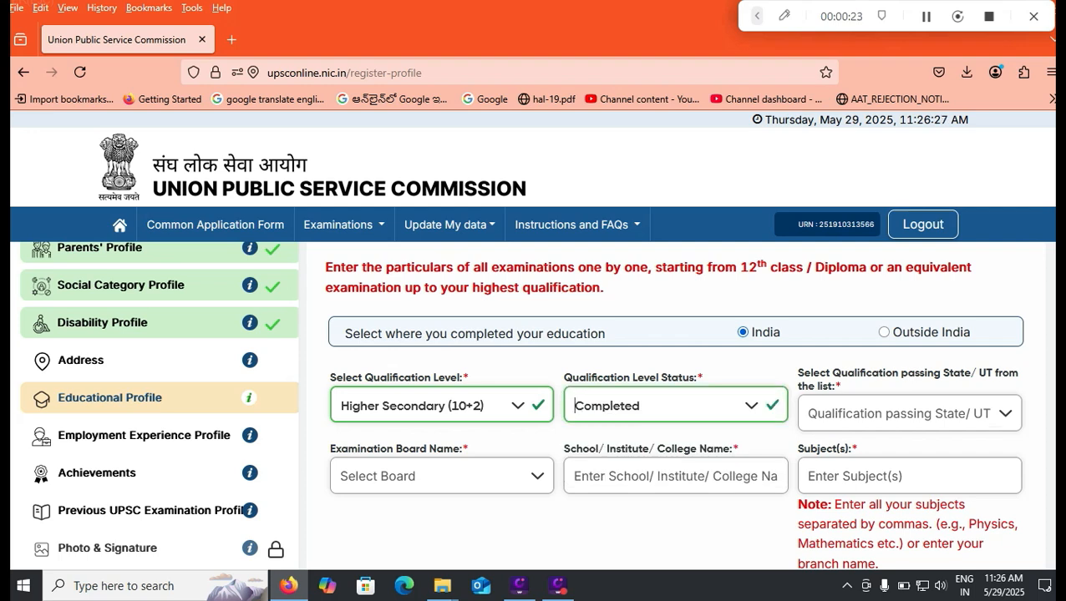
- Choose Andhra Pradesh as passing state and Board of Secondary Education, Andhra Pradesh as board
left_click(909, 414)
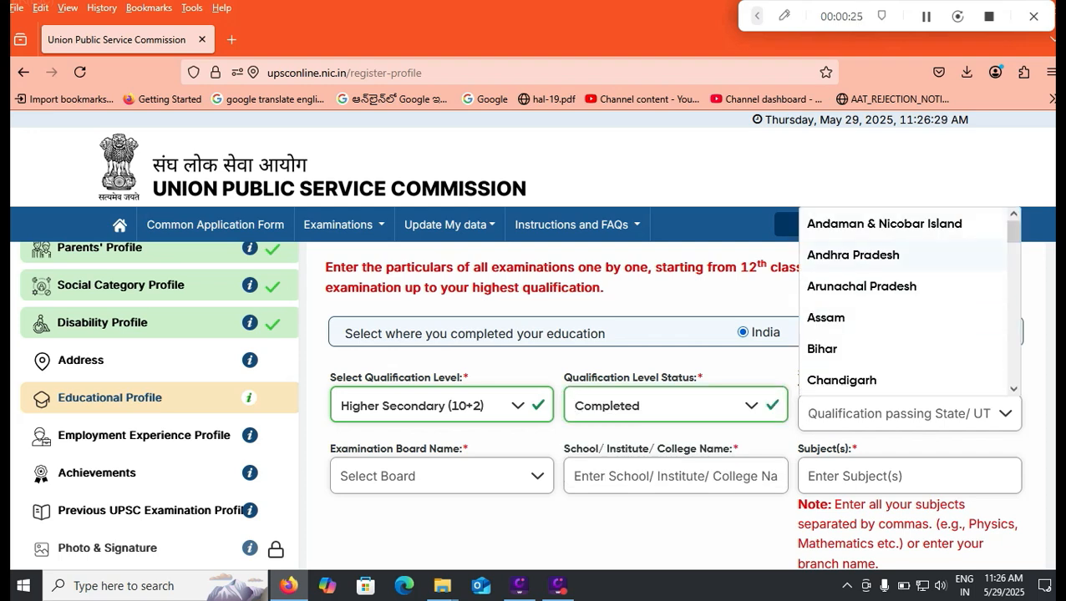
left_click(853, 255)
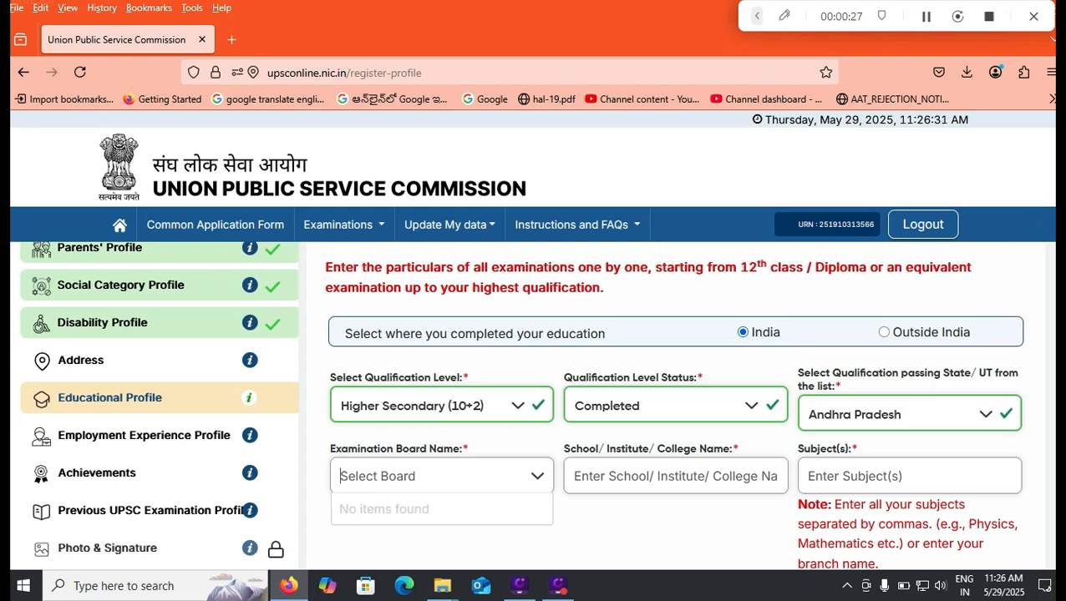
left_click(909, 414)
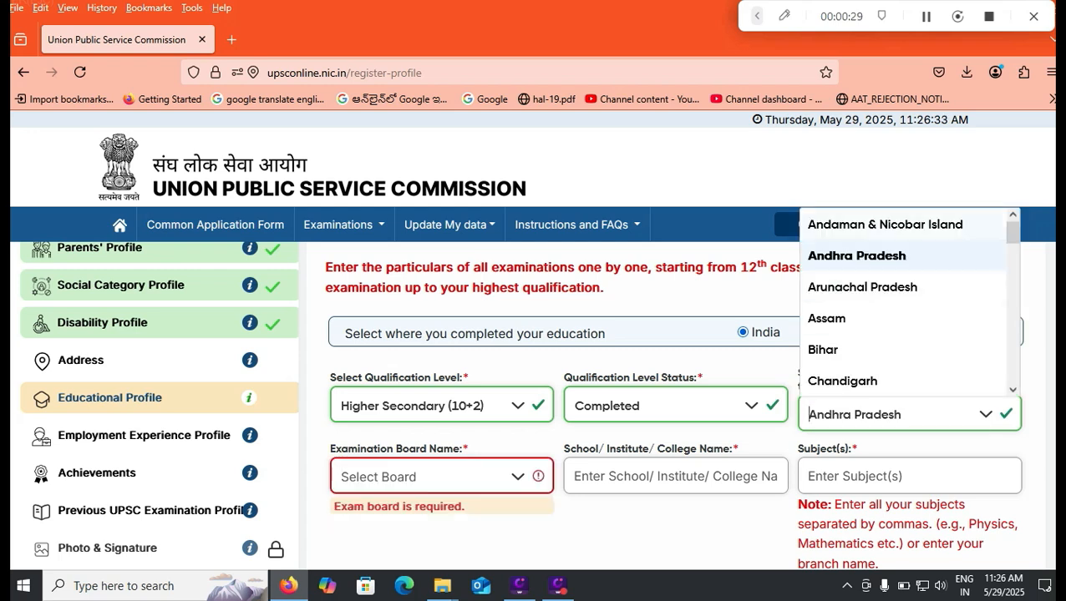
left_click(852, 255)
left_click(518, 477)
left_click(518, 477)
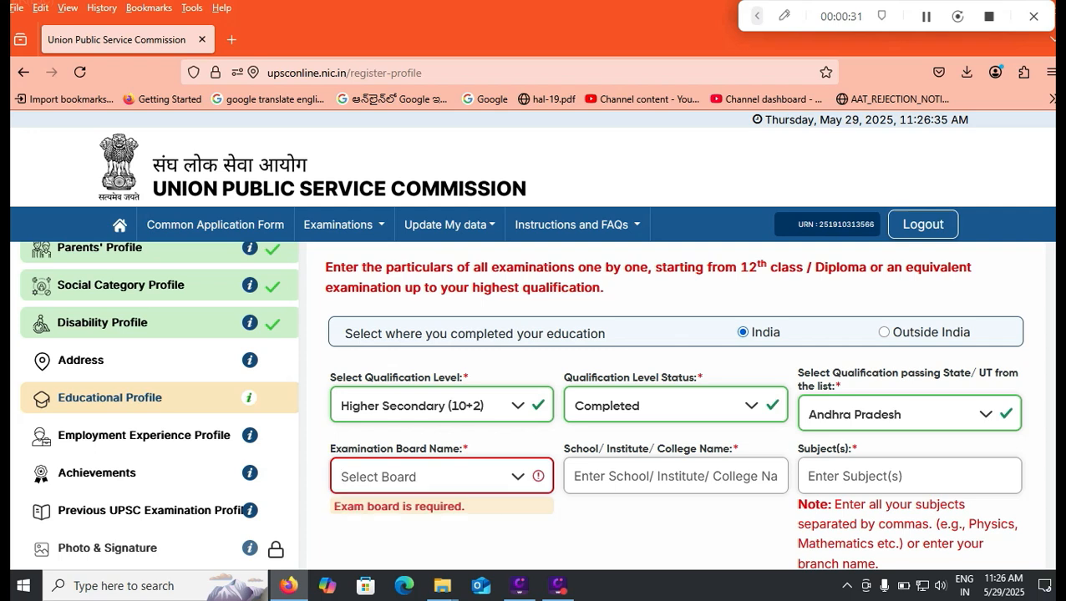
left_click(518, 477)
left_click(908, 415)
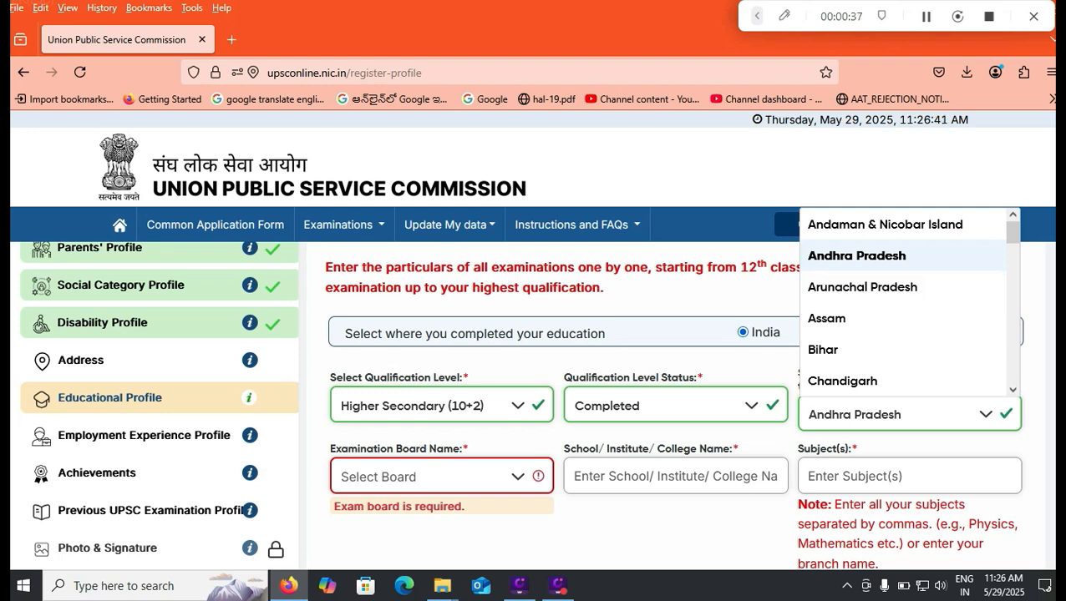
left_click(857, 256)
left_click(441, 477)
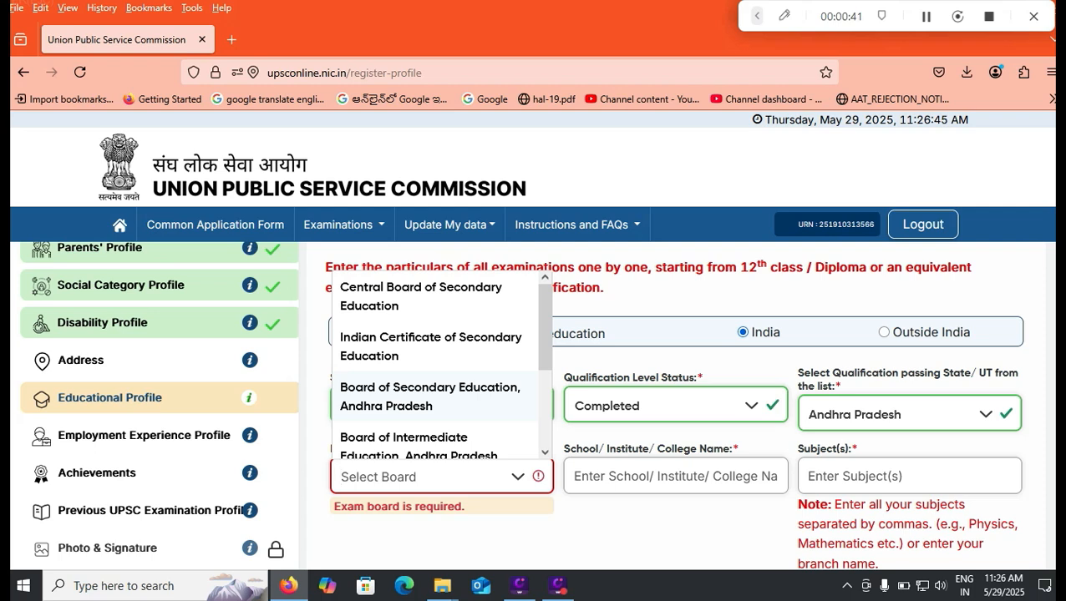
left_click(430, 397)
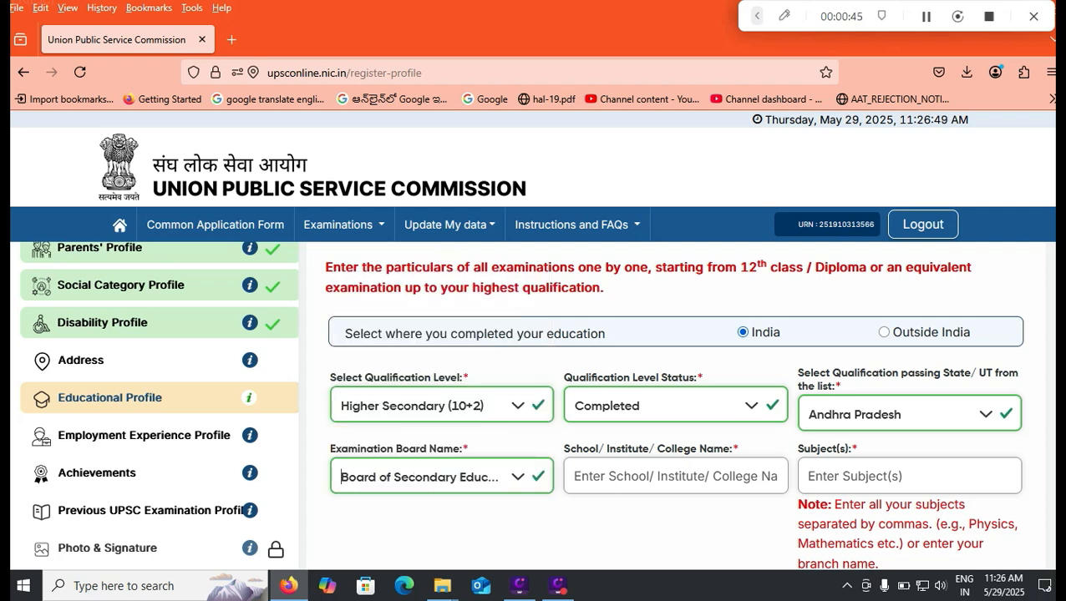
- Enter Hindu College as the institute and Physics, Maths, Chemistry as the subjects
left_click(651, 476)
type("HIndu College")
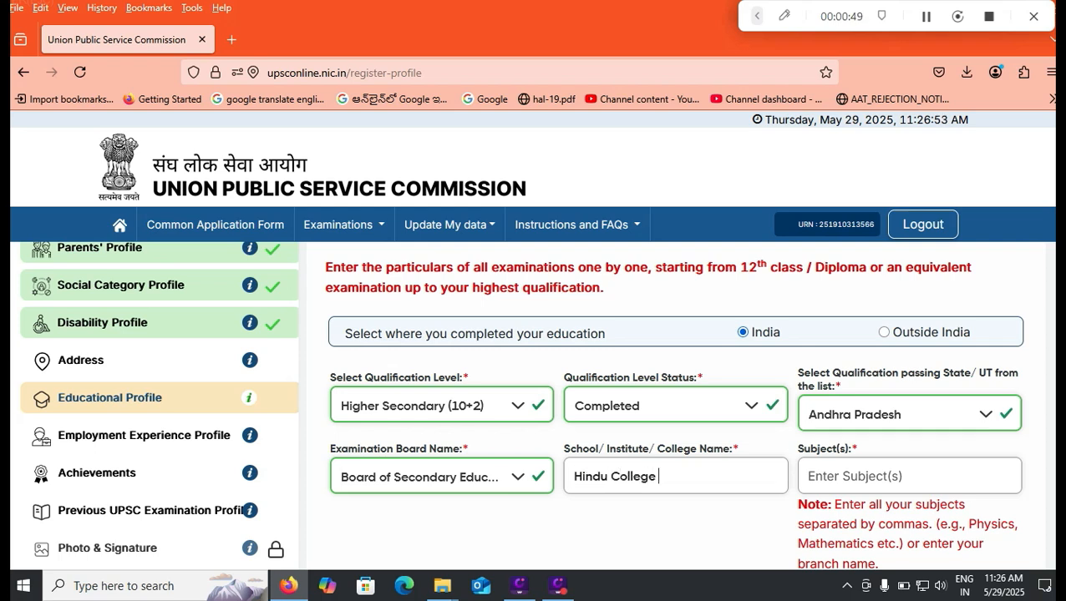
key("Tab")
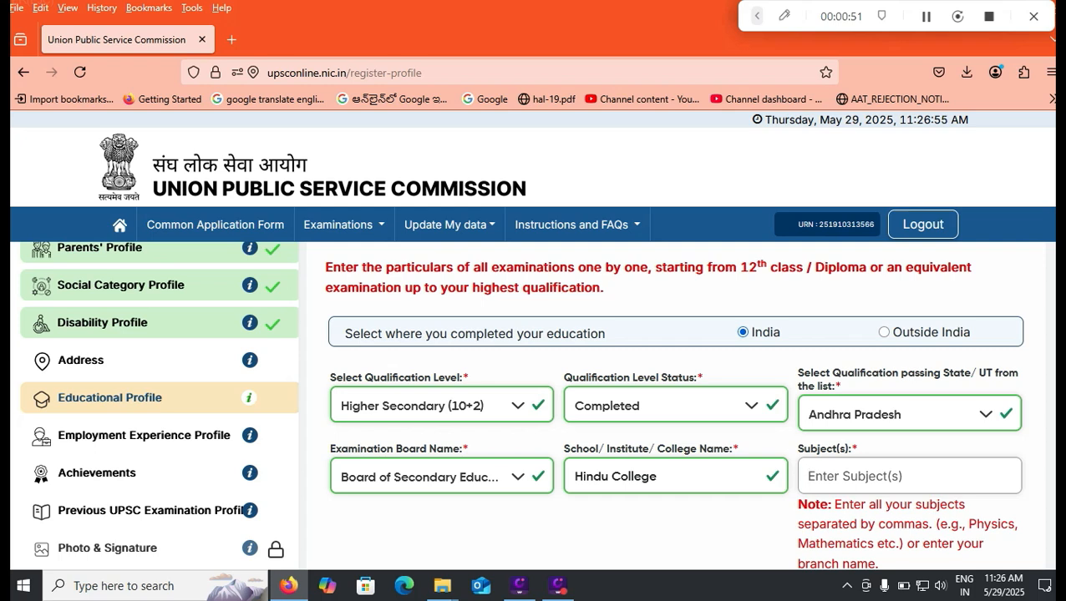
type("Physics Maths ")
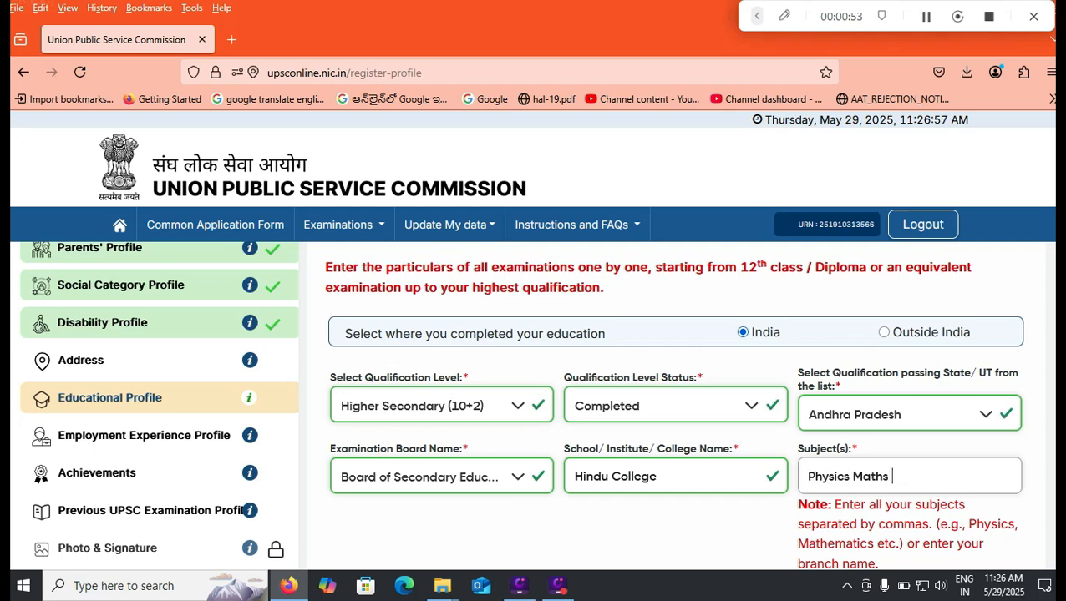
type("Chemistry")
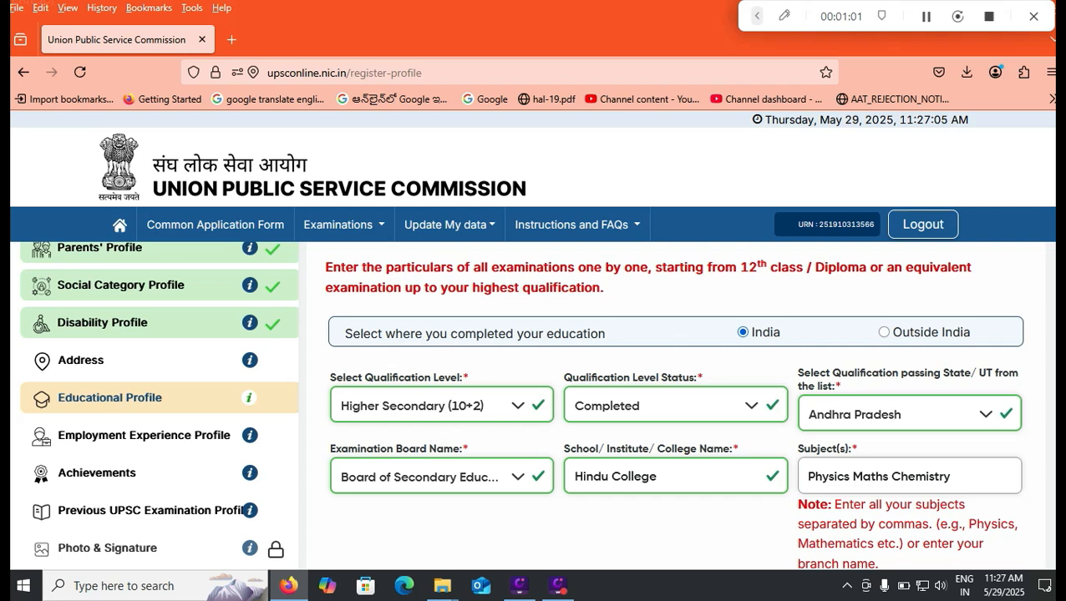
triple_click(854, 477)
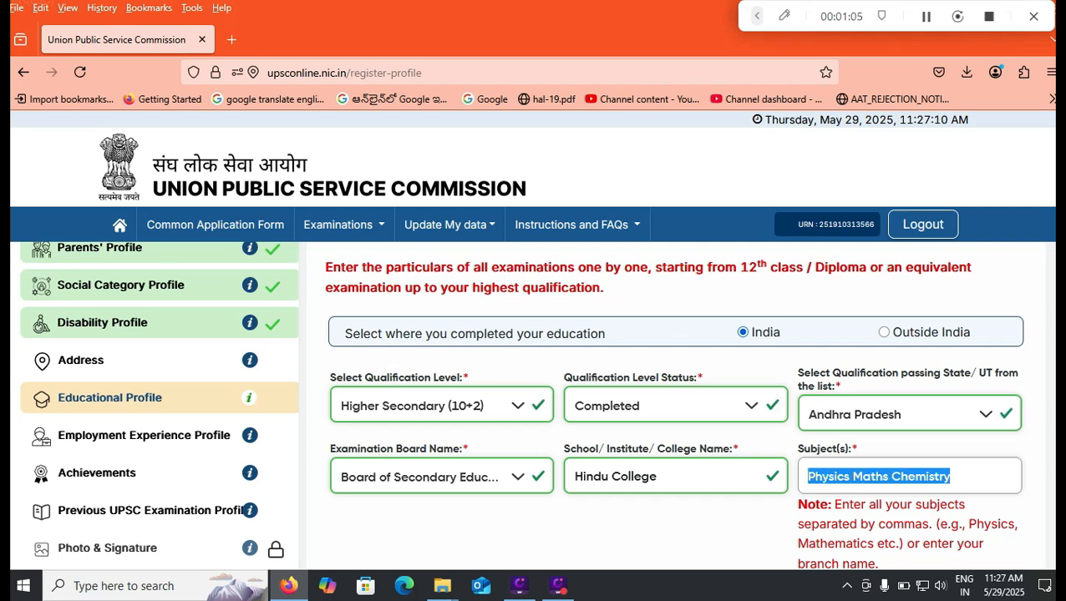
left_click(853, 477)
type(",")
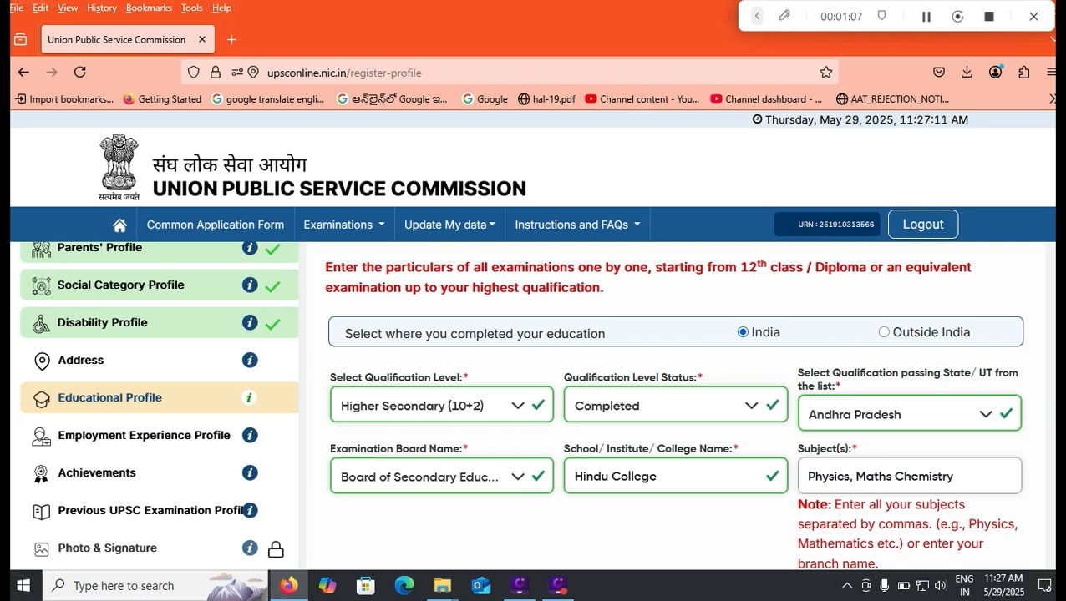
type(",")
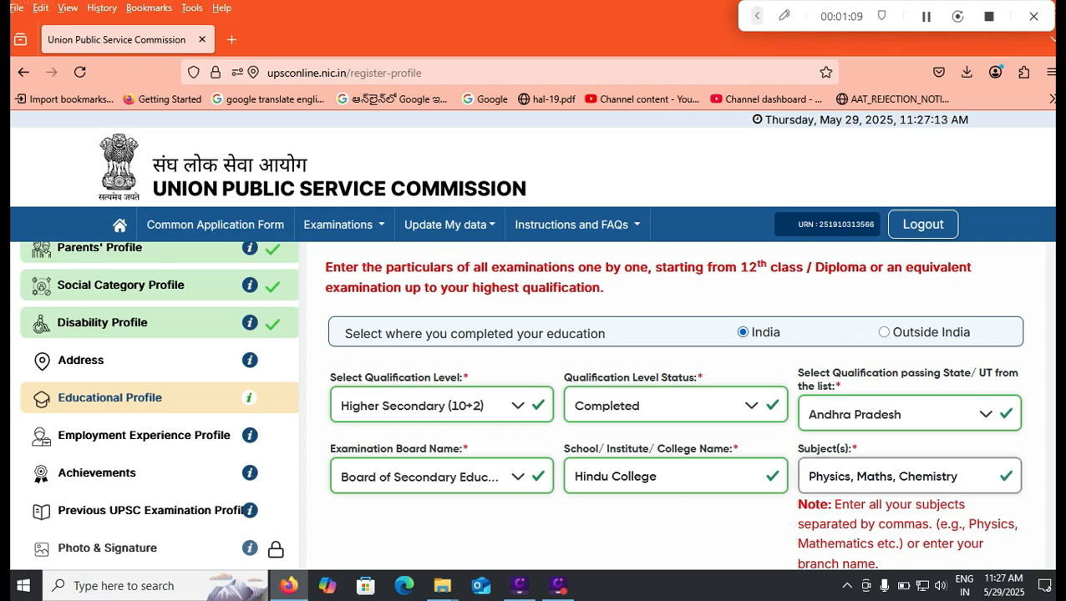
- Choose Percentage(%) Marks, enter 75.00, and set English as the medium of study
scroll(672, 409, "down", 3)
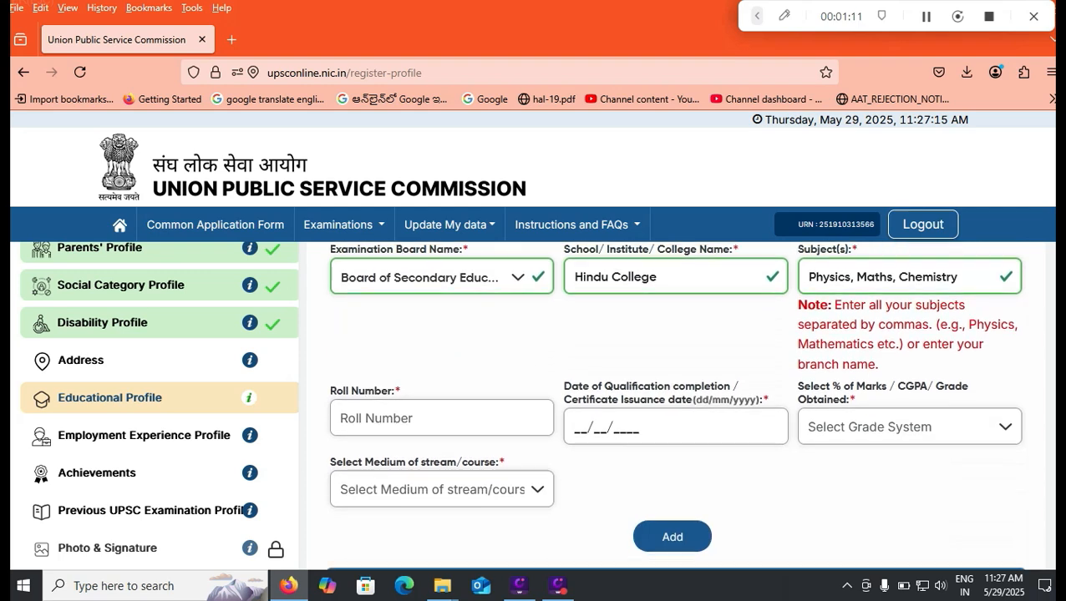
scroll(673, 408, "down", 1)
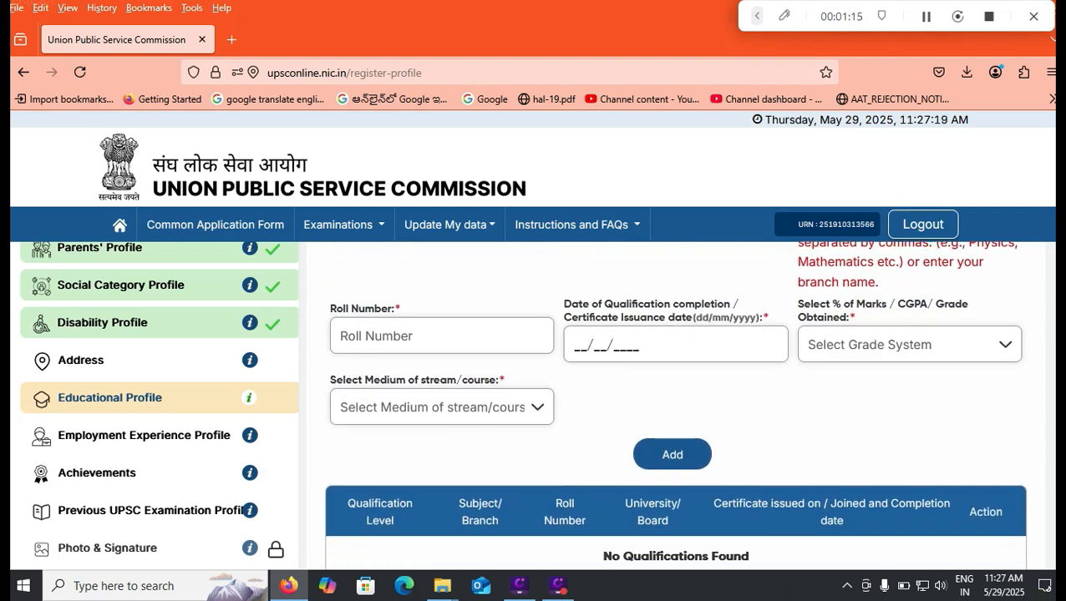
left_click(909, 345)
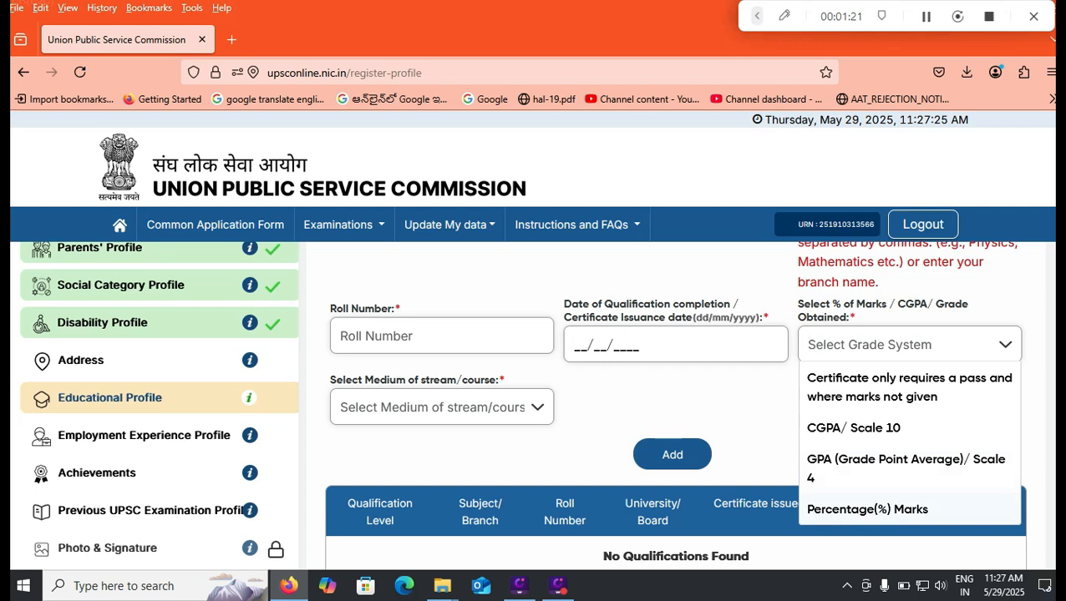
left_click(867, 509)
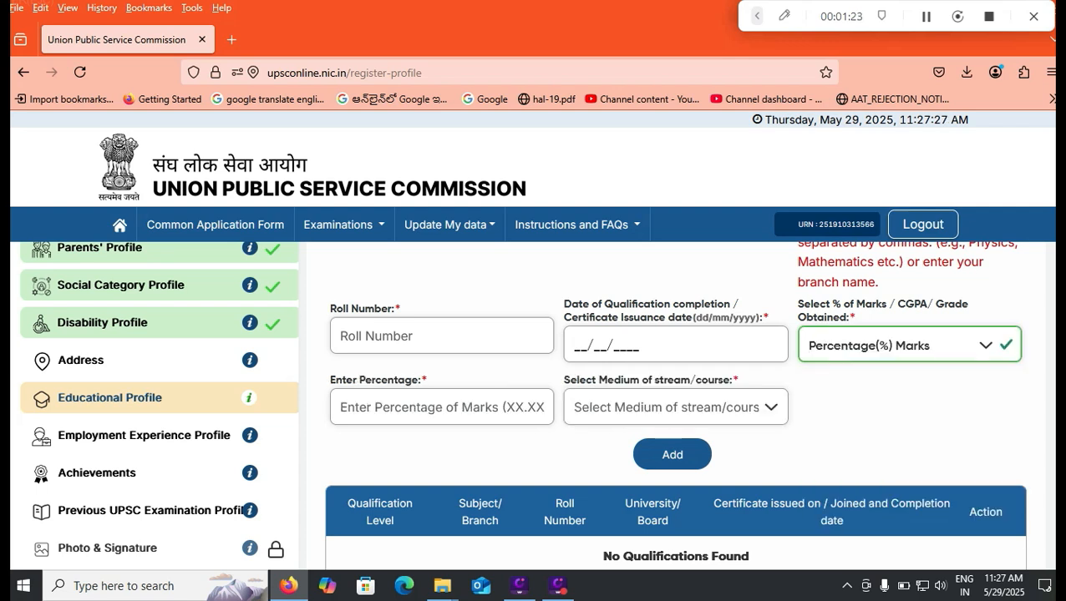
key("Tab")
type("75.00")
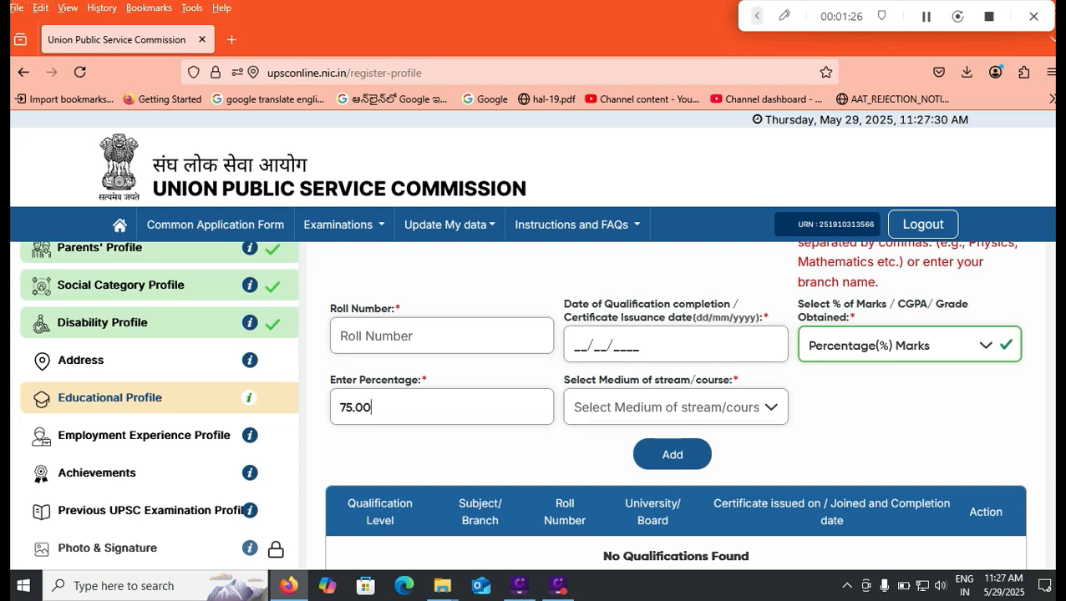
key("Tab")
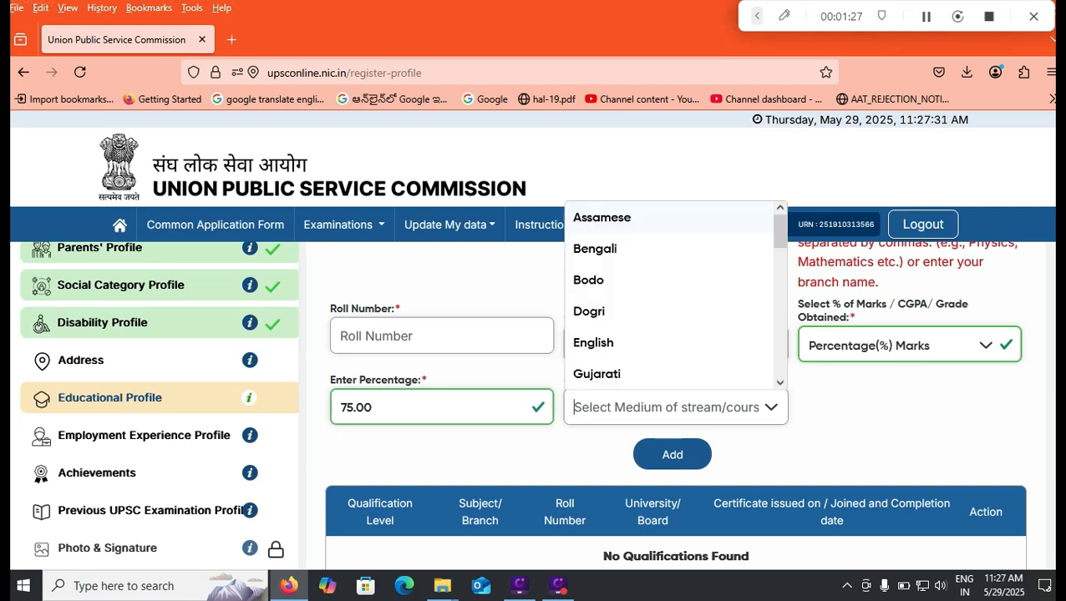
left_click(593, 343)
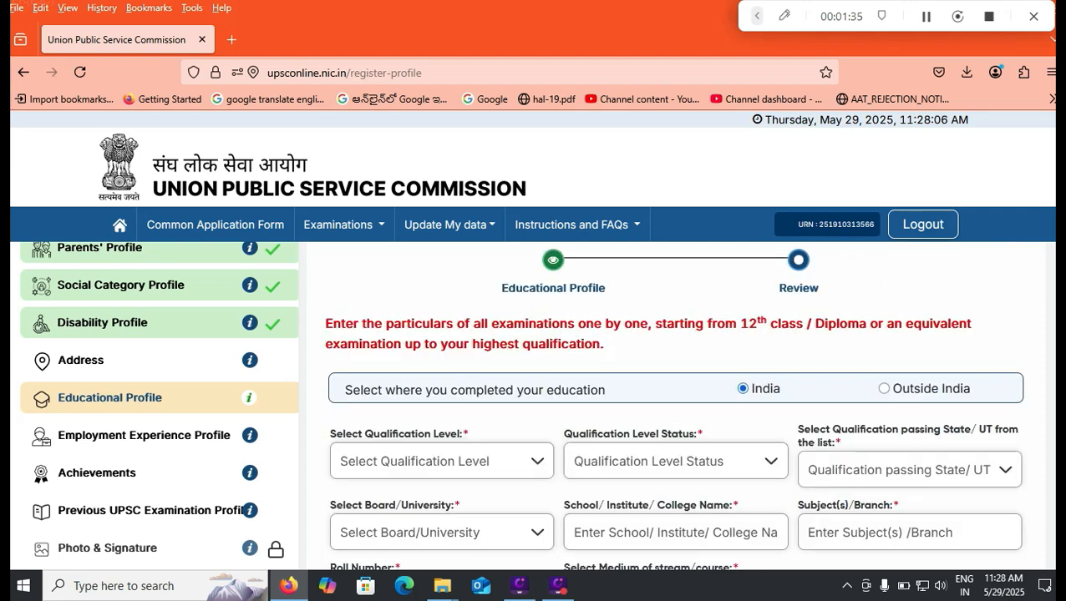
- Set the qualification to Graduate, Completed, Engineering stream, passed in Andhra Pradesh
left_click(442, 461)
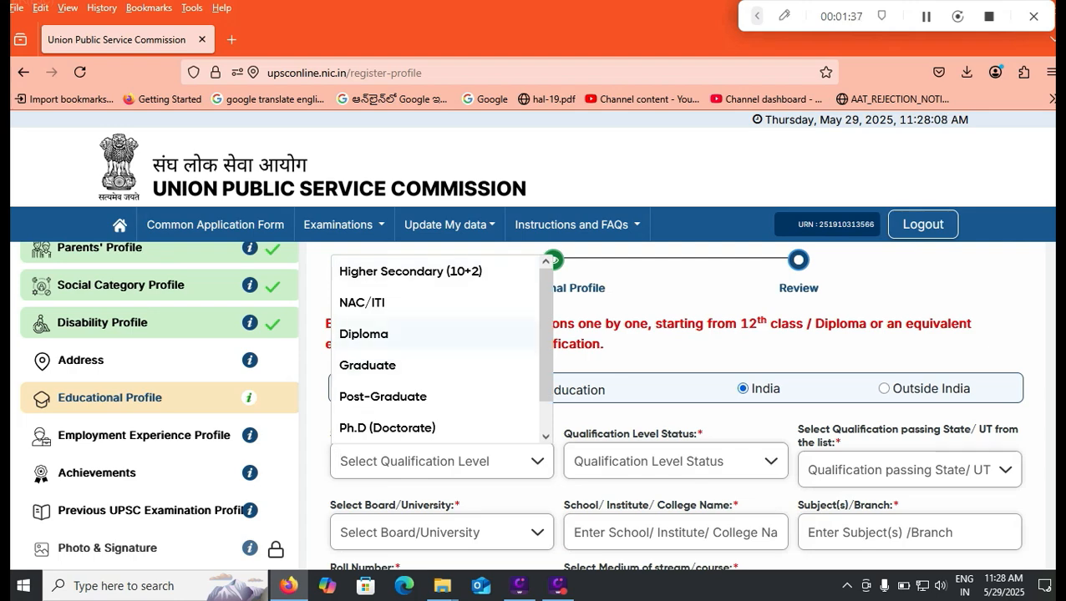
left_click(367, 366)
left_click(675, 461)
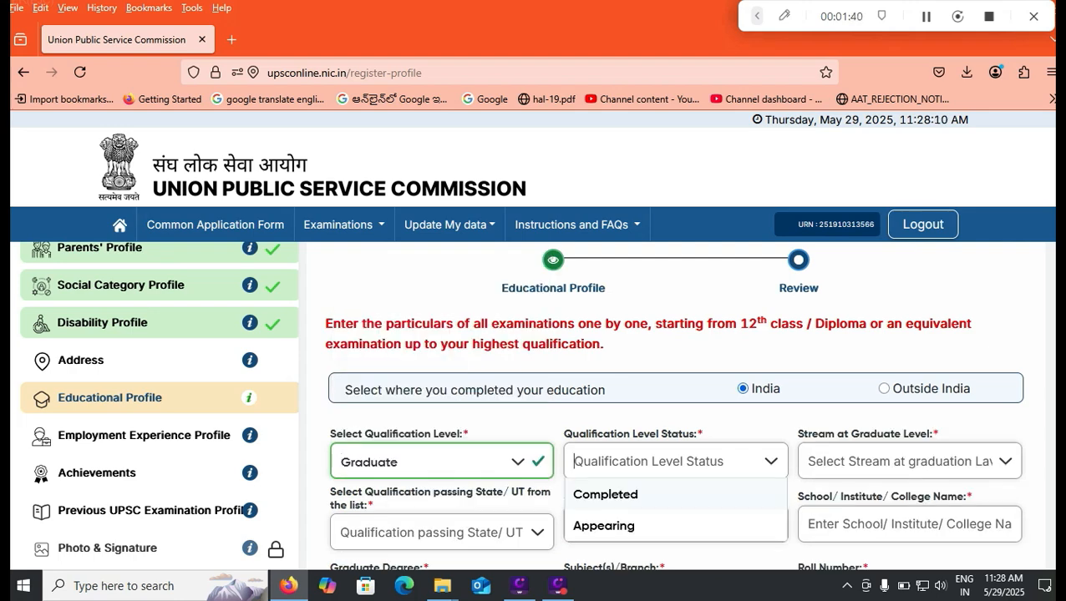
left_click(605, 496)
left_click(909, 461)
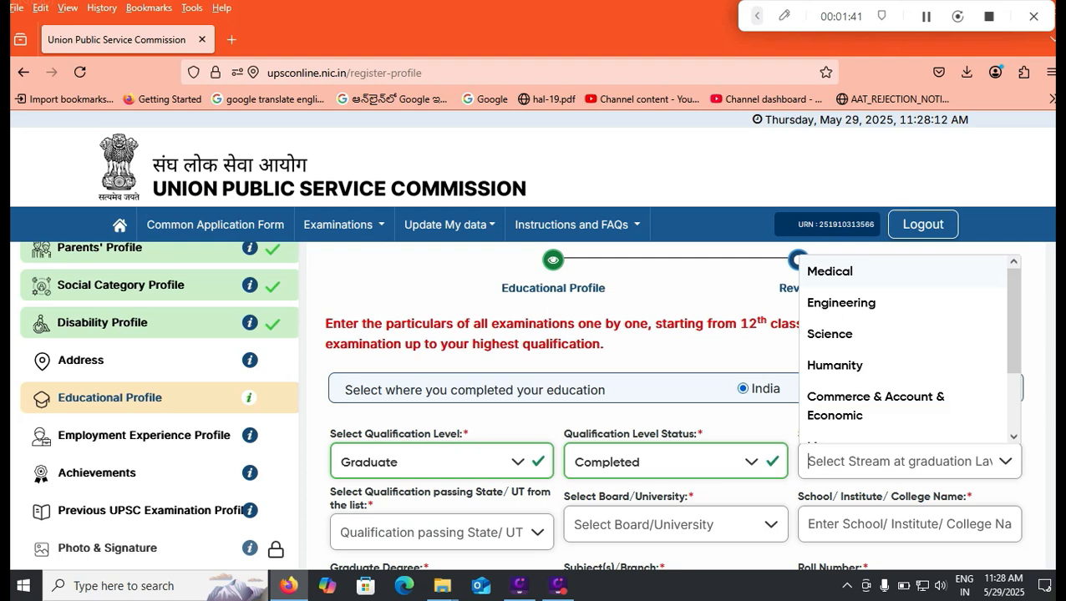
left_click(841, 303)
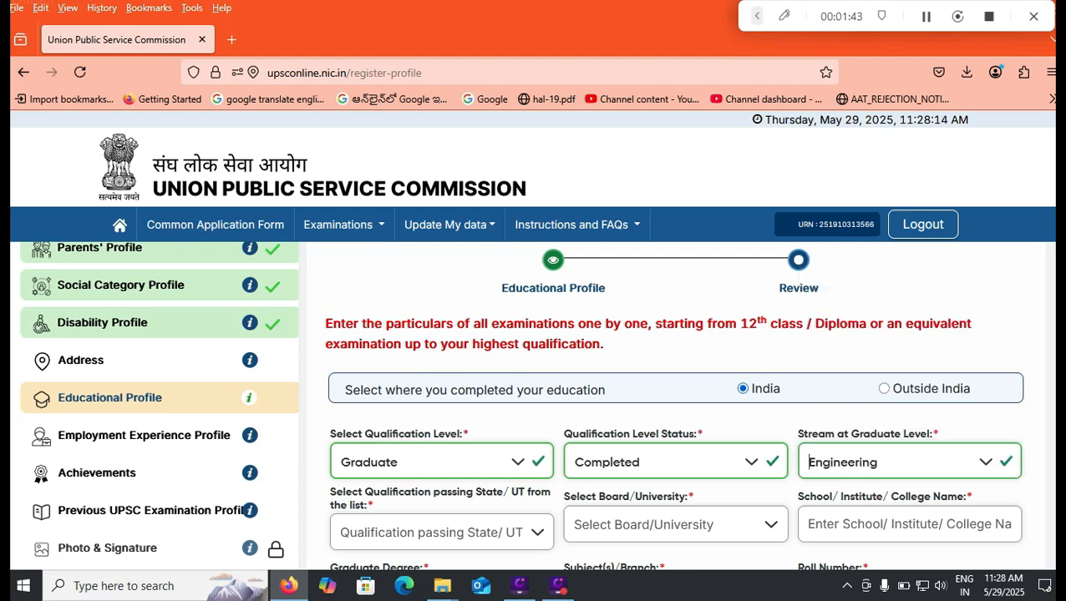
left_click(441, 532)
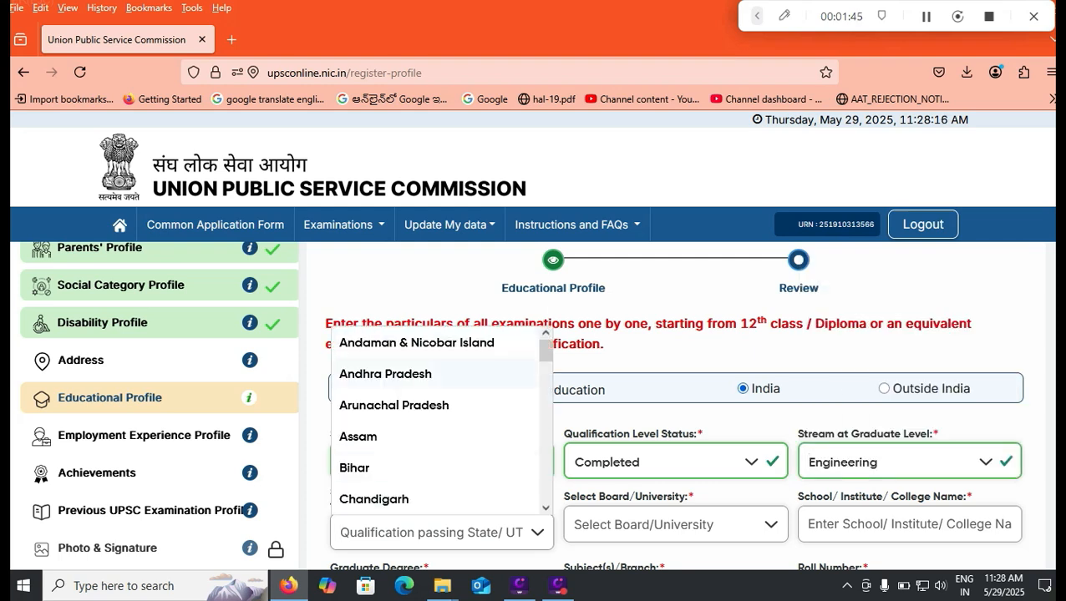
left_click(385, 374)
- Search for NAGARJUNA UNIVERSITY as the board or university, keeping Andhra Pradesh as state
left_click(675, 525)
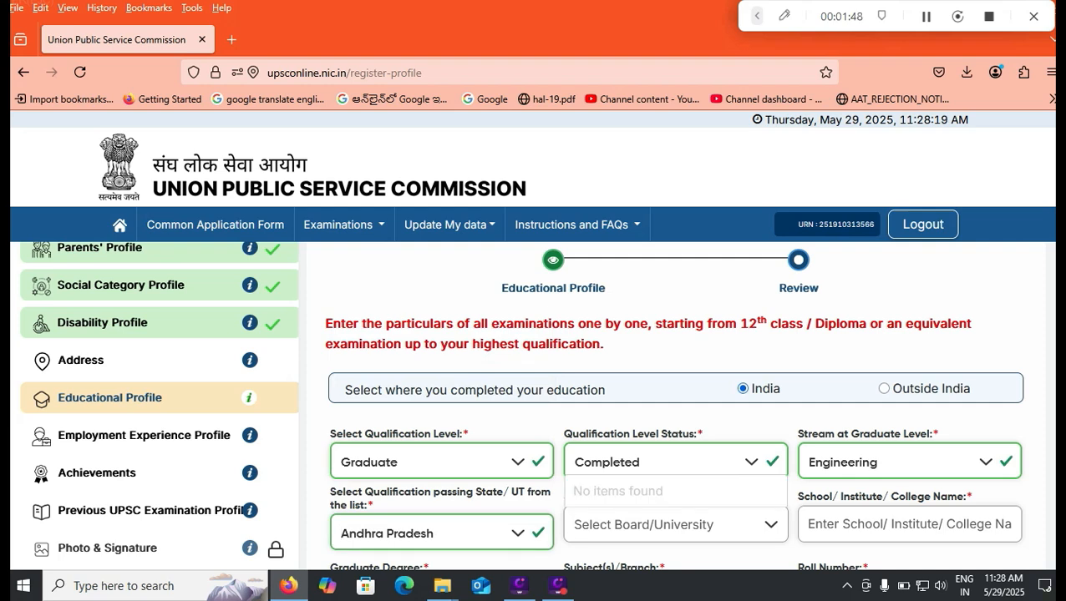
type("NAGARJUNA ")
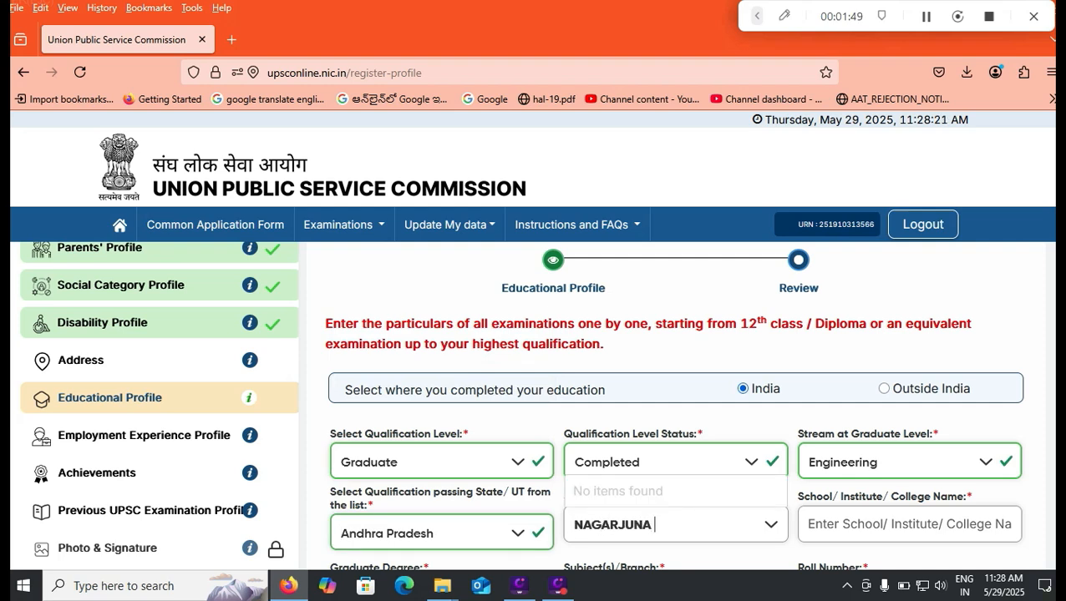
type("UNIVERSITY")
key("Tab")
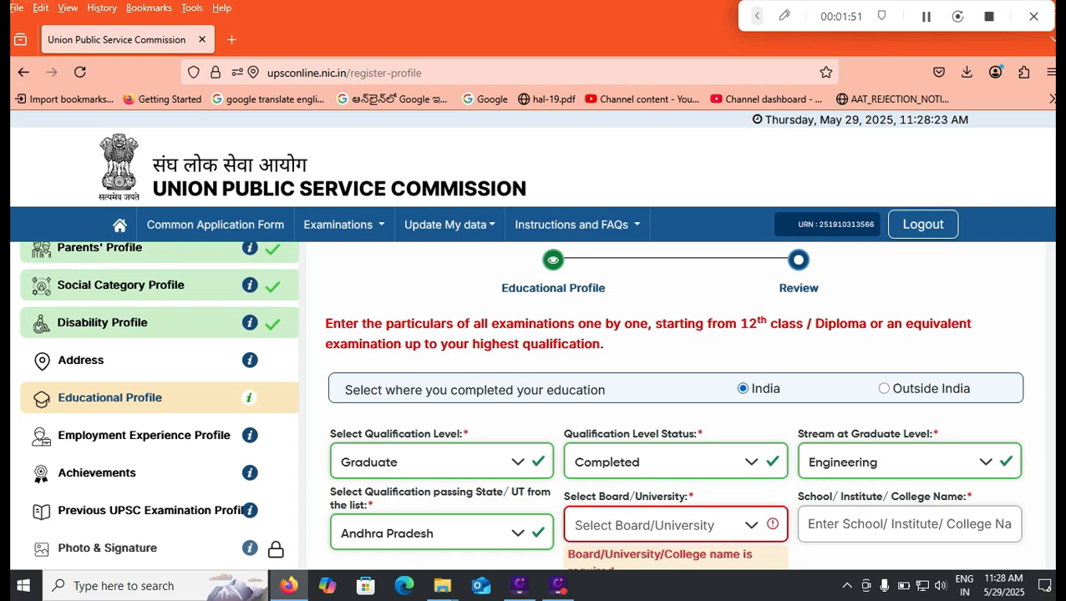
left_click(660, 525)
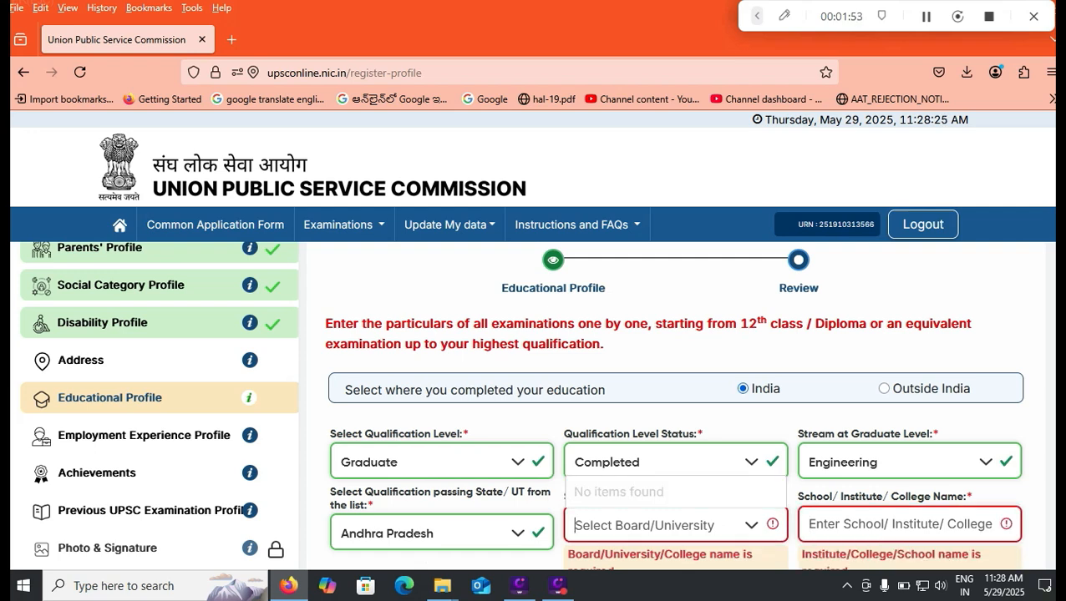
left_click(441, 533)
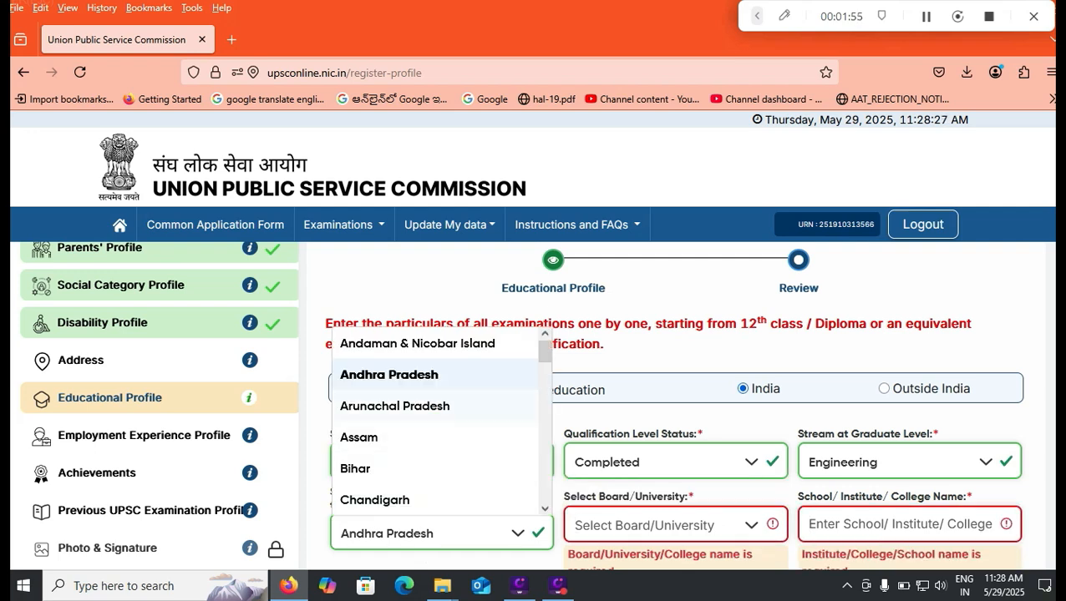
left_click(389, 375)
left_click(660, 525)
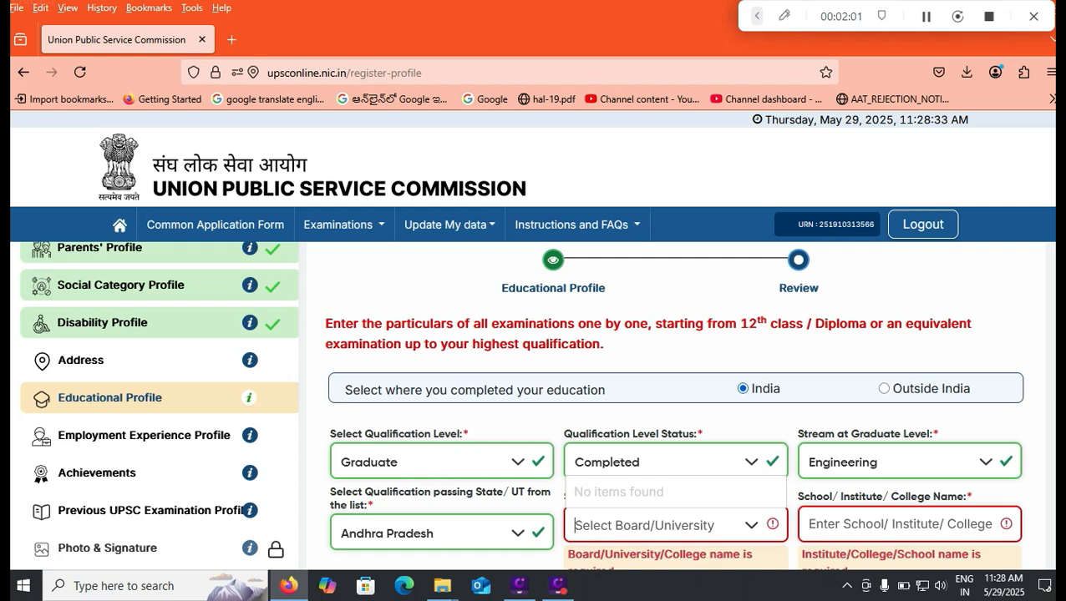
scroll(675, 408, "down", 1)
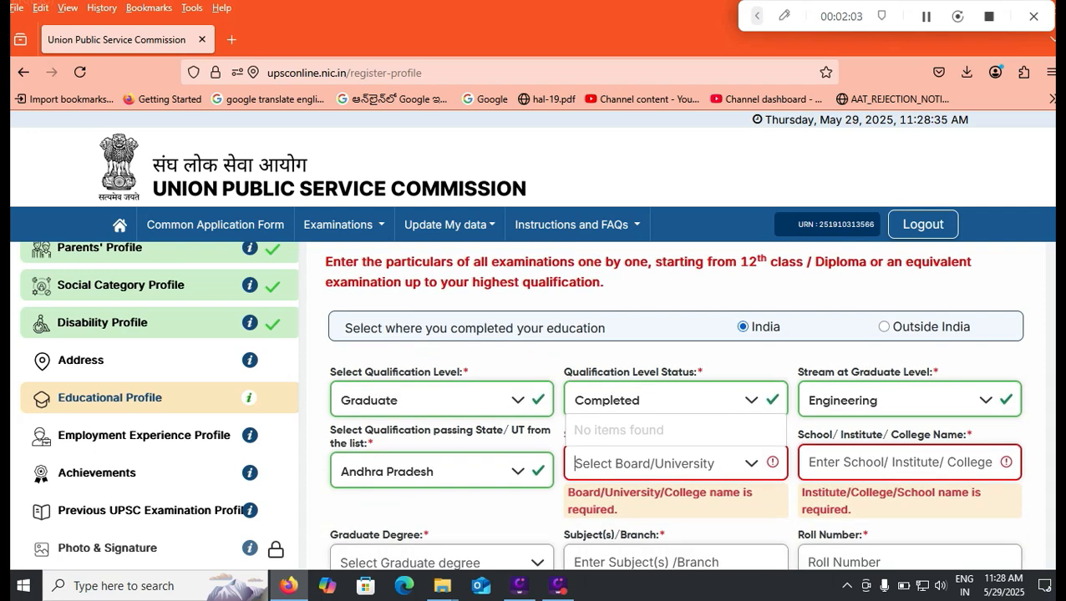
- Choose B.TECH. as the graduate degree with Computer Science as the subject
left_click(441, 562)
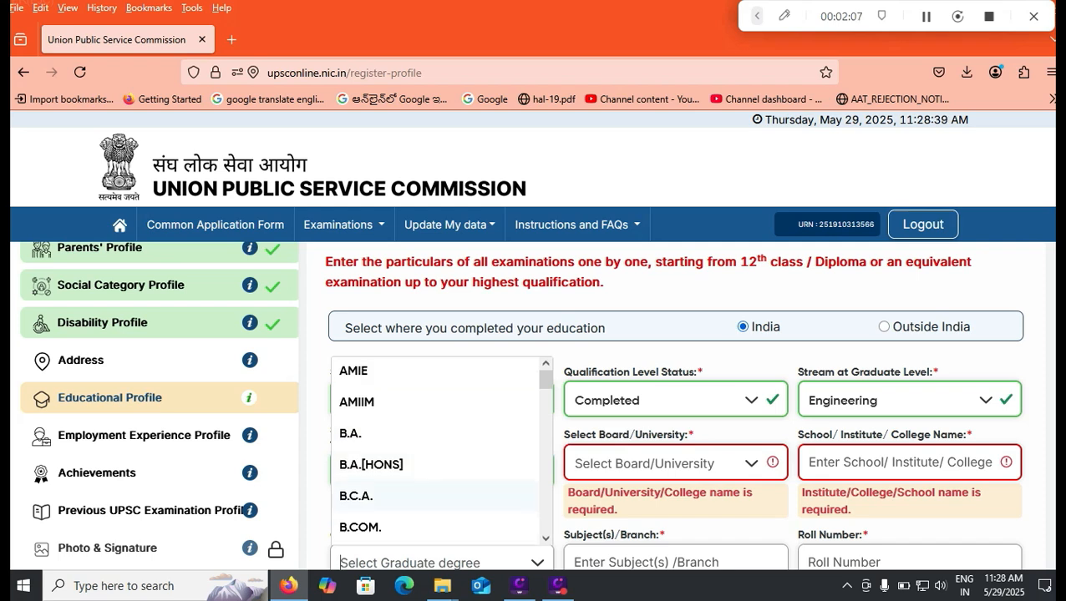
scroll(438, 451, "down", 2)
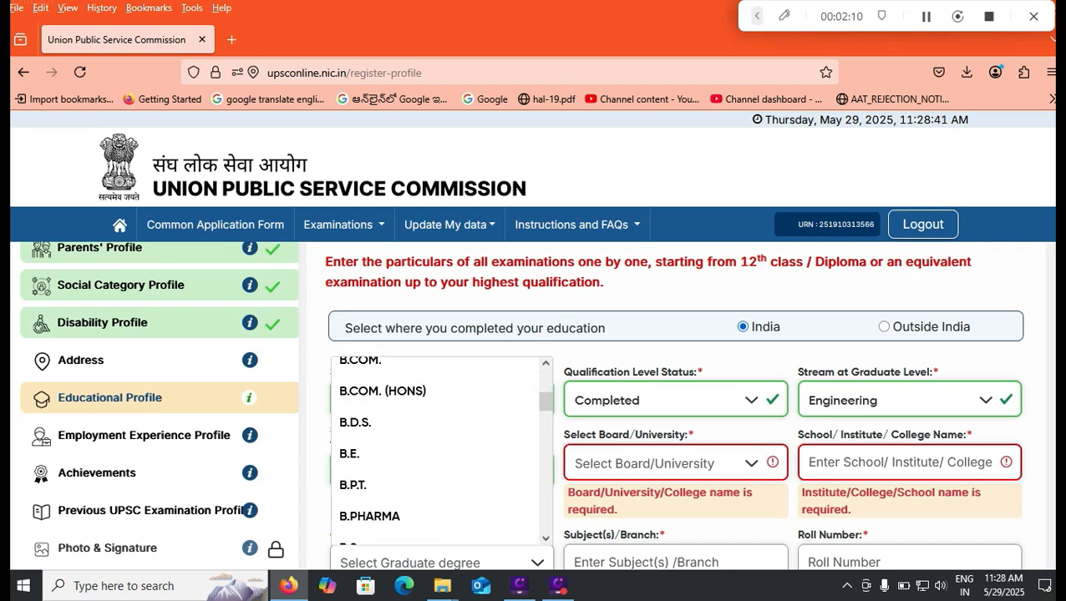
scroll(438, 451, "down", 2)
left_click(376, 504)
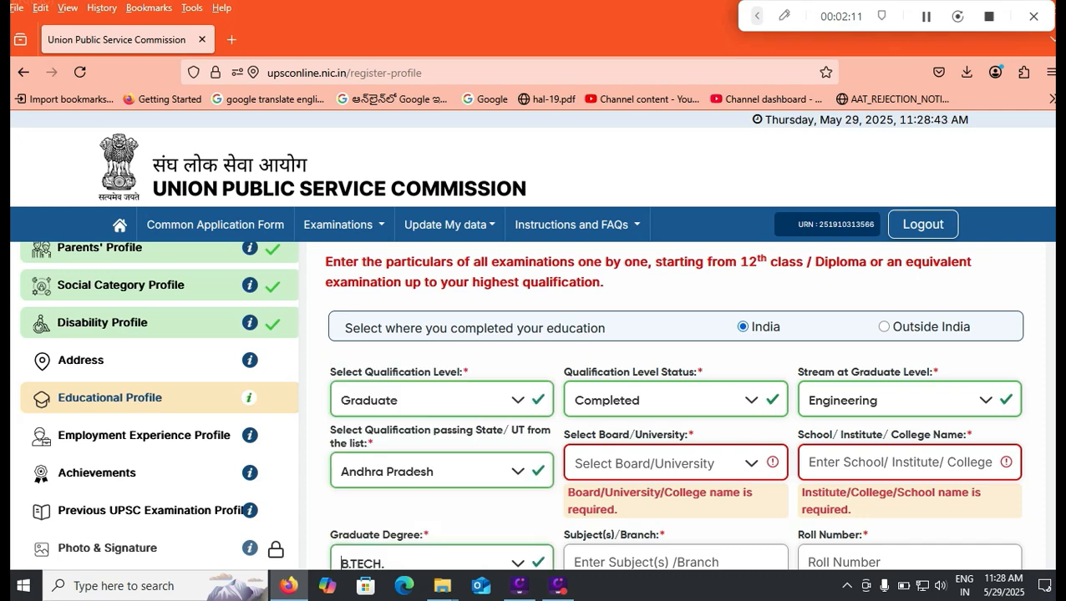
key("Tab")
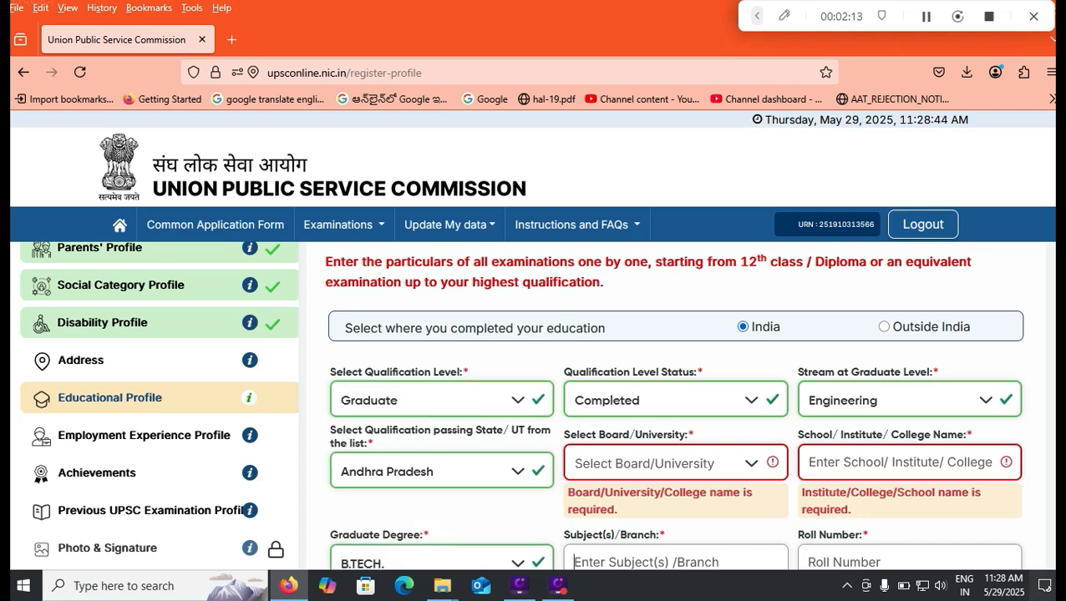
type("Co")
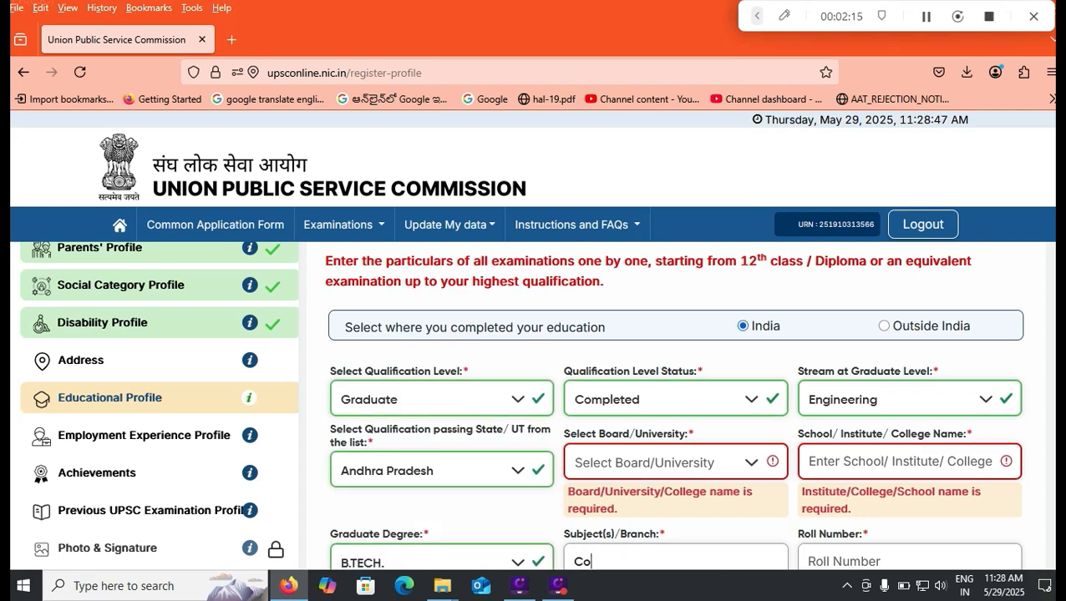
type("mputer Science")
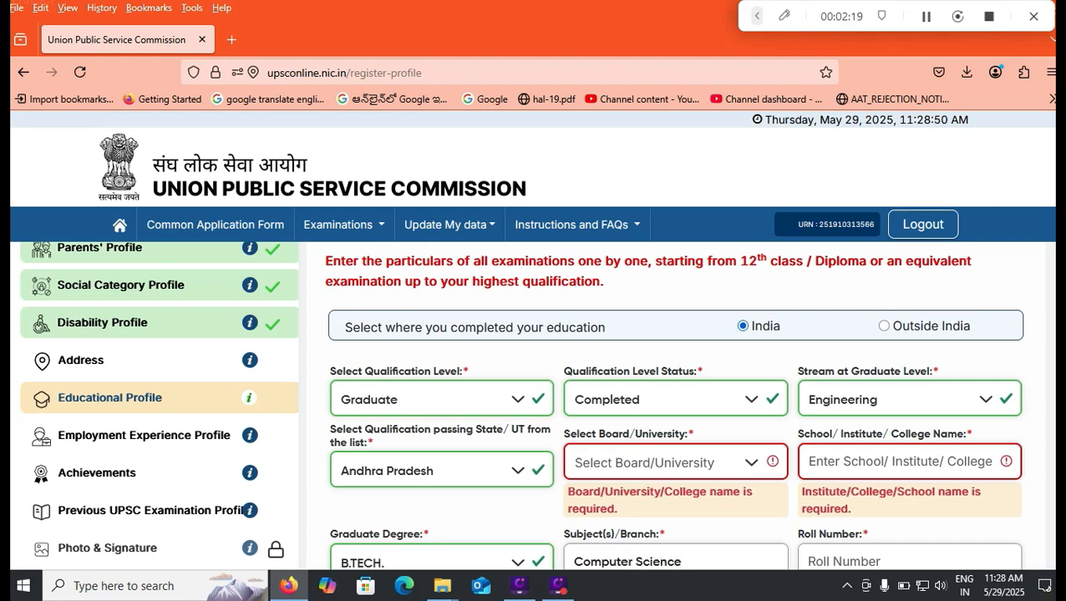
left_click(443, 509)
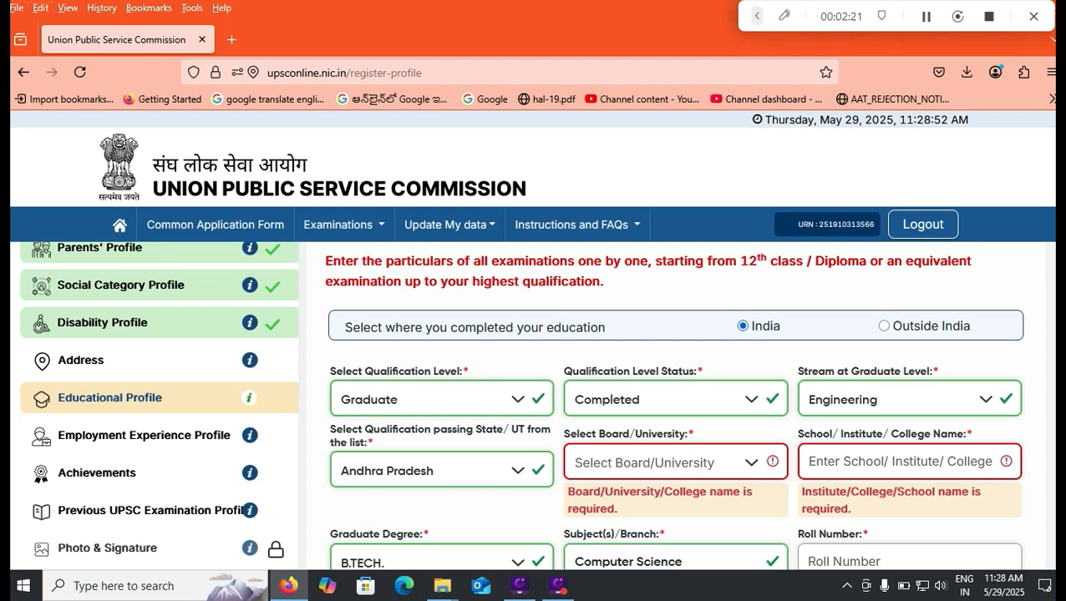
- Record Percentage(%) Marks of 85.05 and English as the medium of study
scroll(674, 406, "down", 2)
scroll(673, 406, "down", 1)
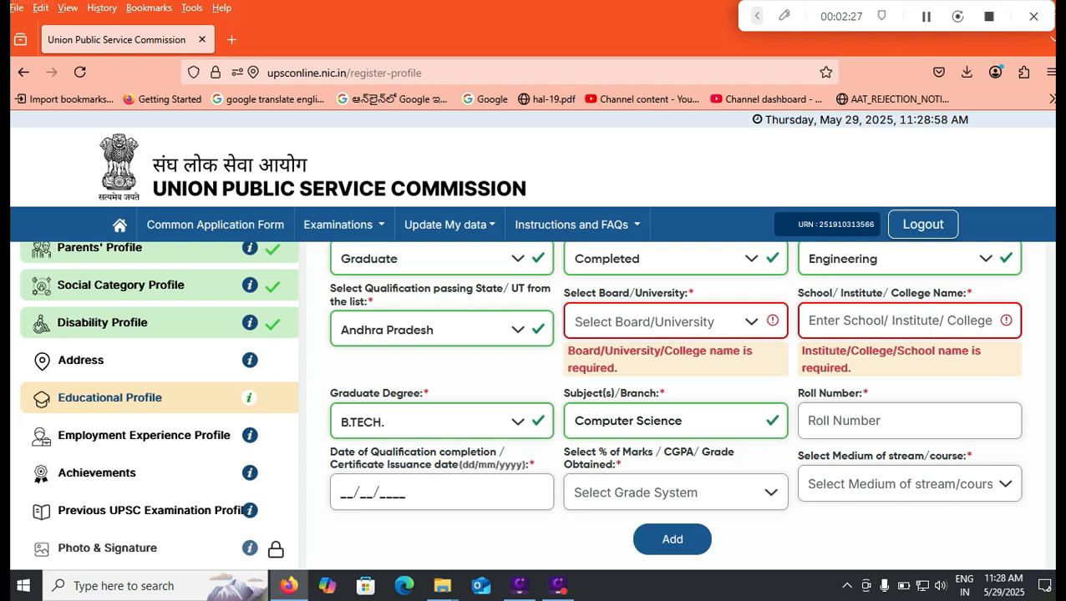
left_click(675, 492)
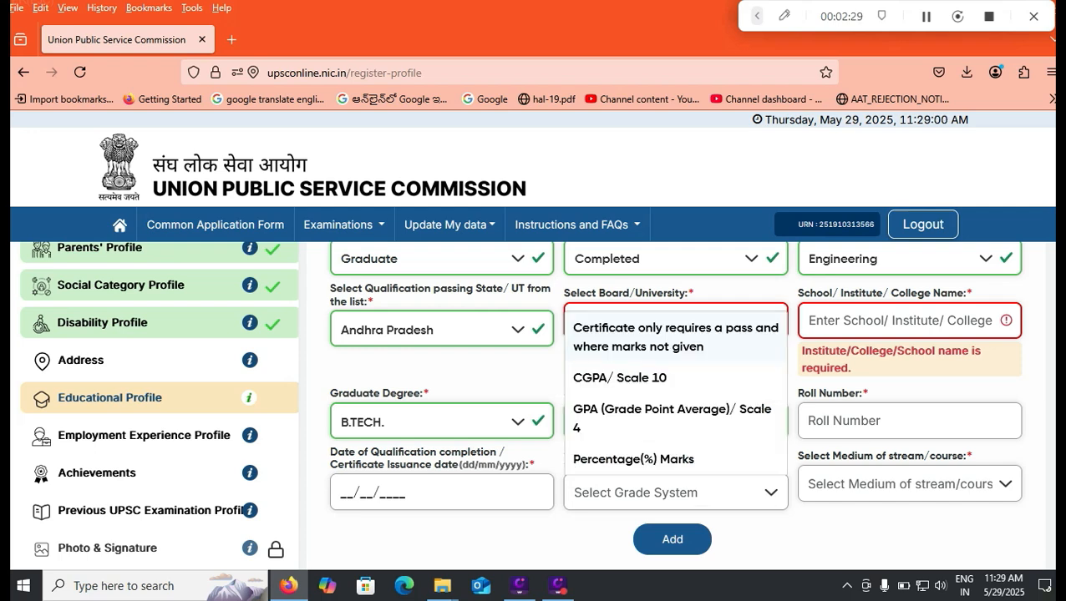
left_click(633, 460)
left_click(909, 484)
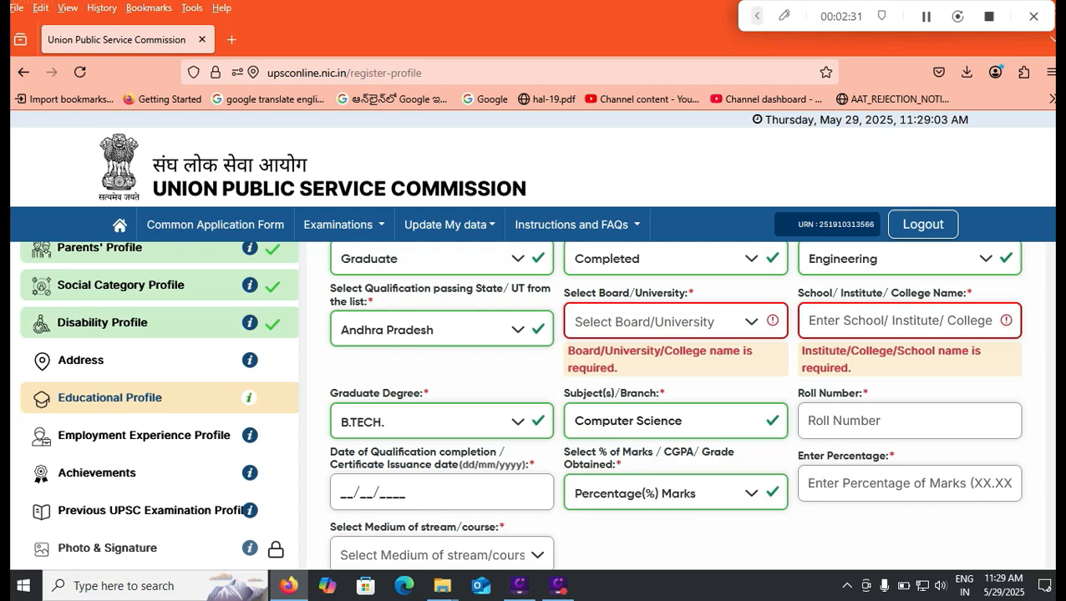
type("85.05")
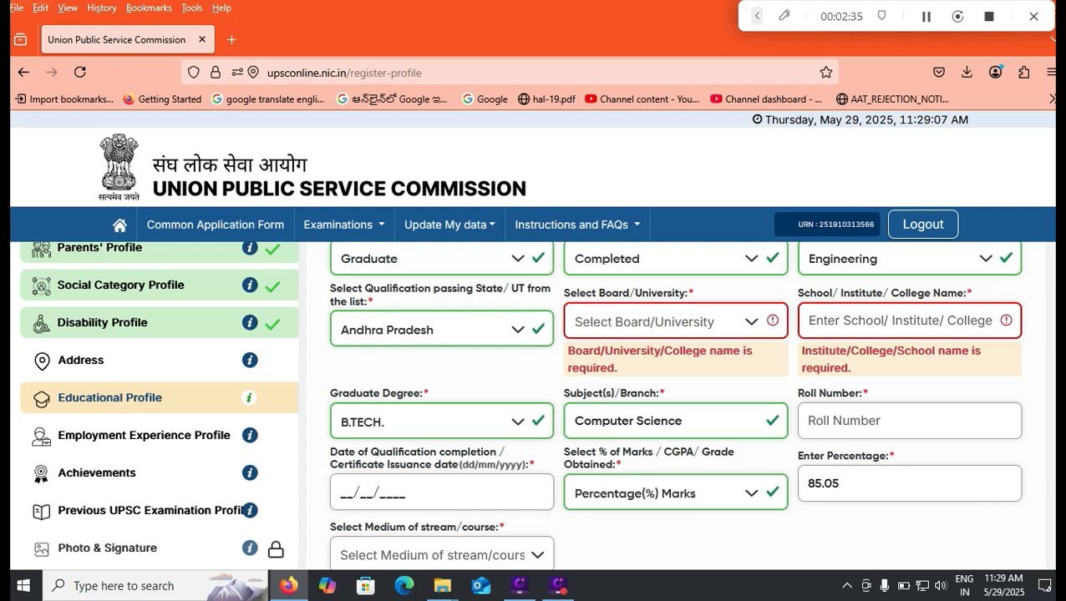
left_click(441, 556)
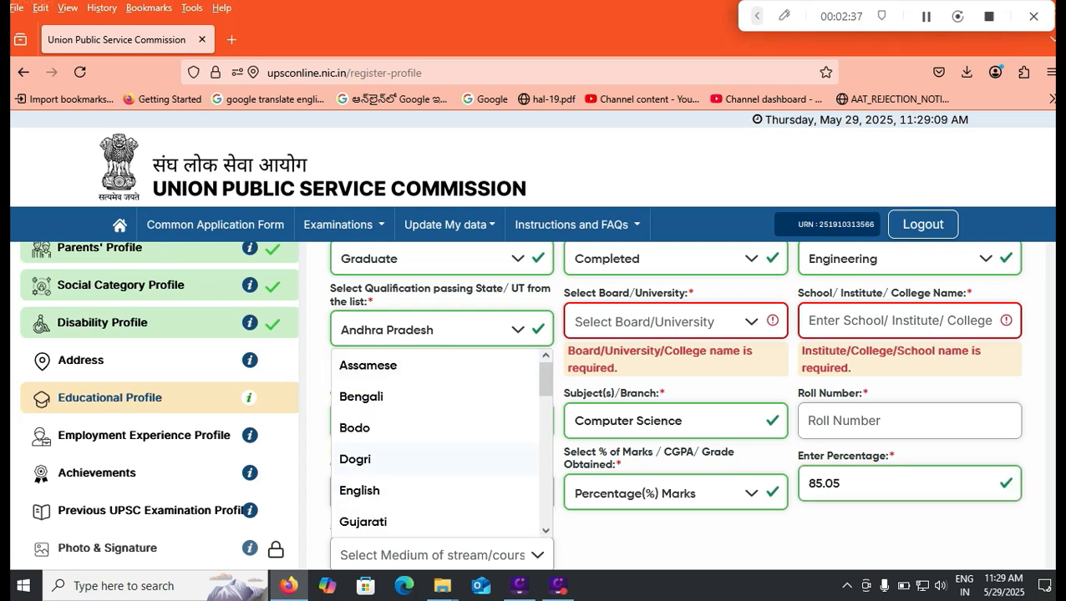
left_click(360, 491)
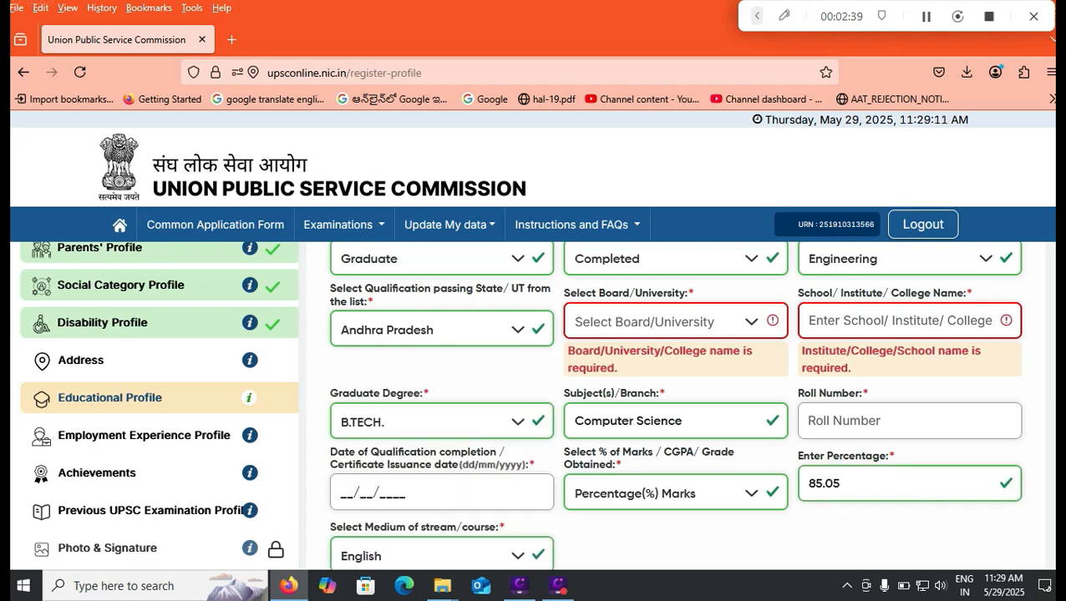
scroll(674, 406, "down", 2)
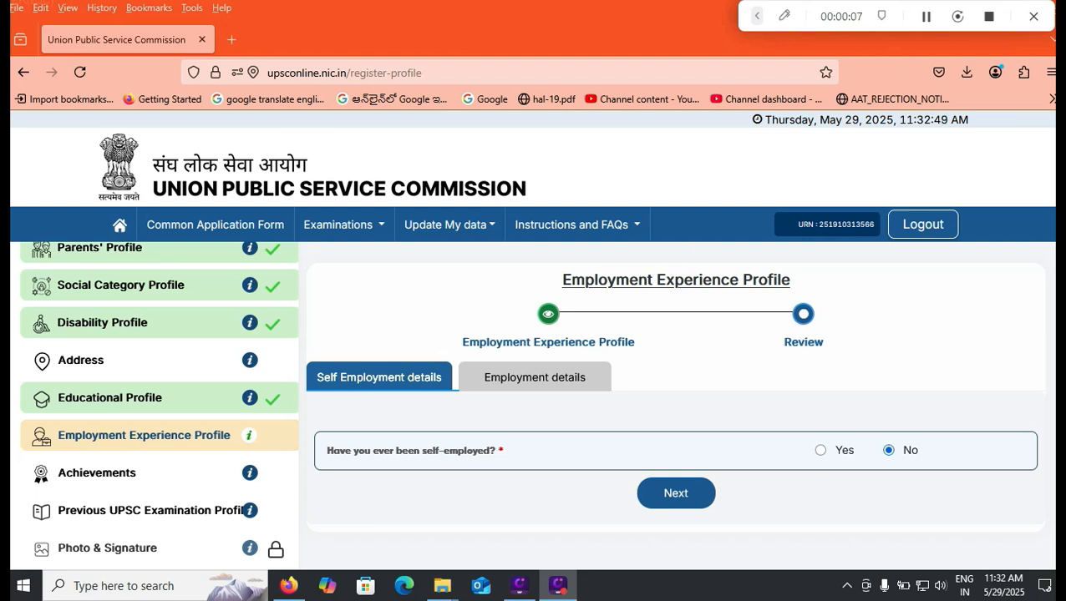
- Preview and submit the Employment Experience Profile with employment answered No, and acknowledge the success message
left_click(675, 494)
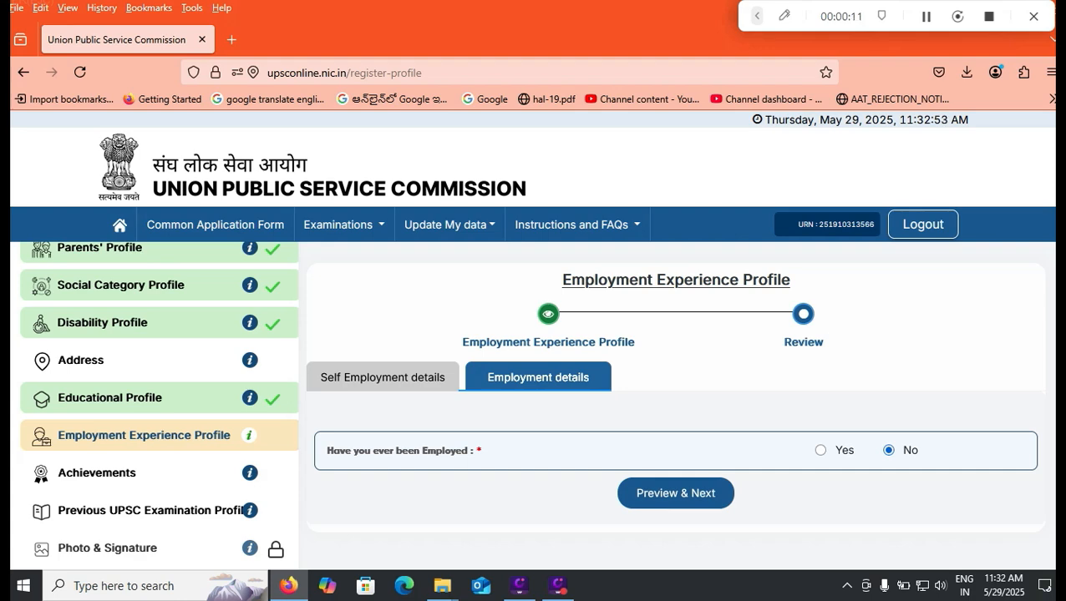
left_click(676, 494)
left_click(715, 531)
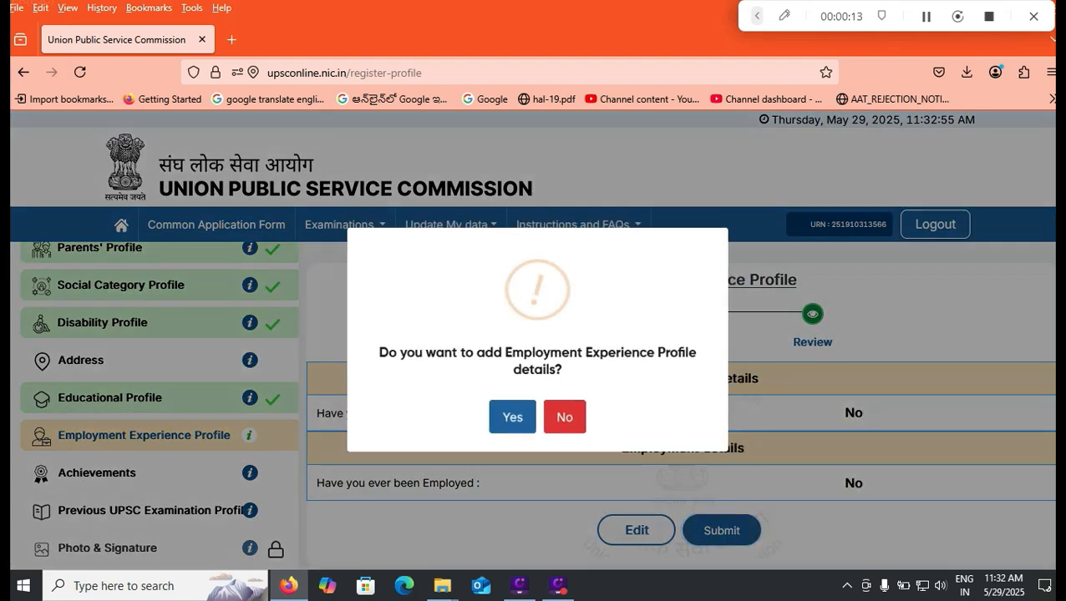
left_click(510, 418)
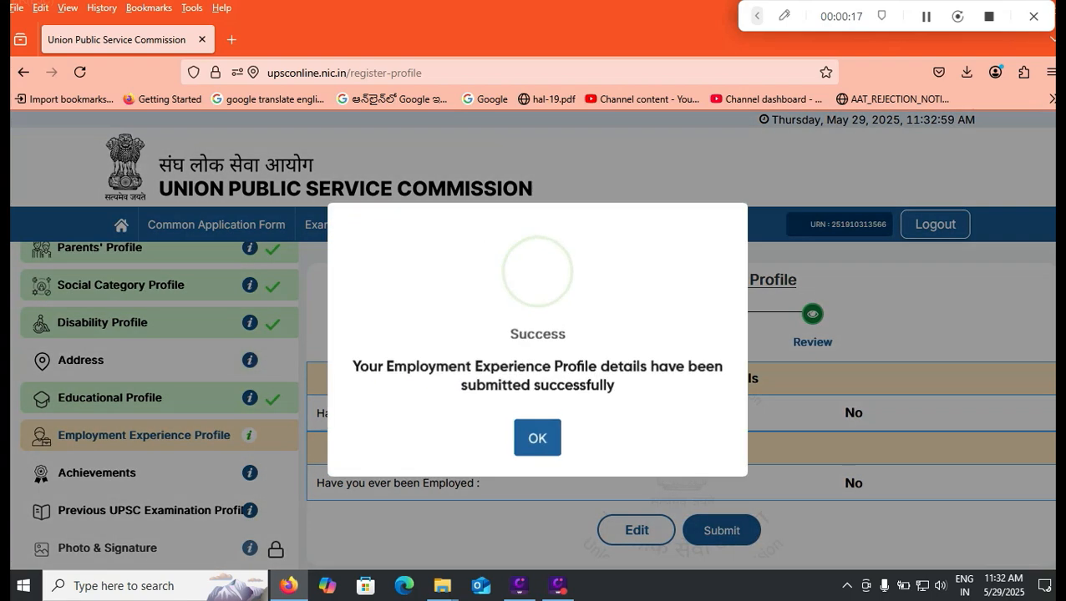
left_click(538, 433)
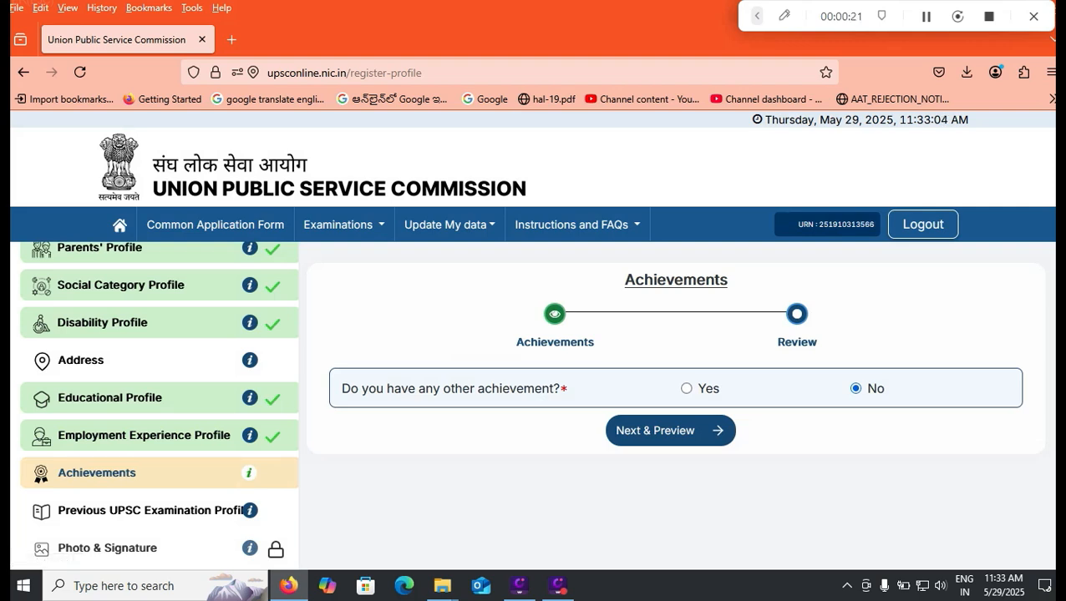
- Answer No to having other achievements, then preview and confirm submission of the Achievements profile
left_click(687, 388)
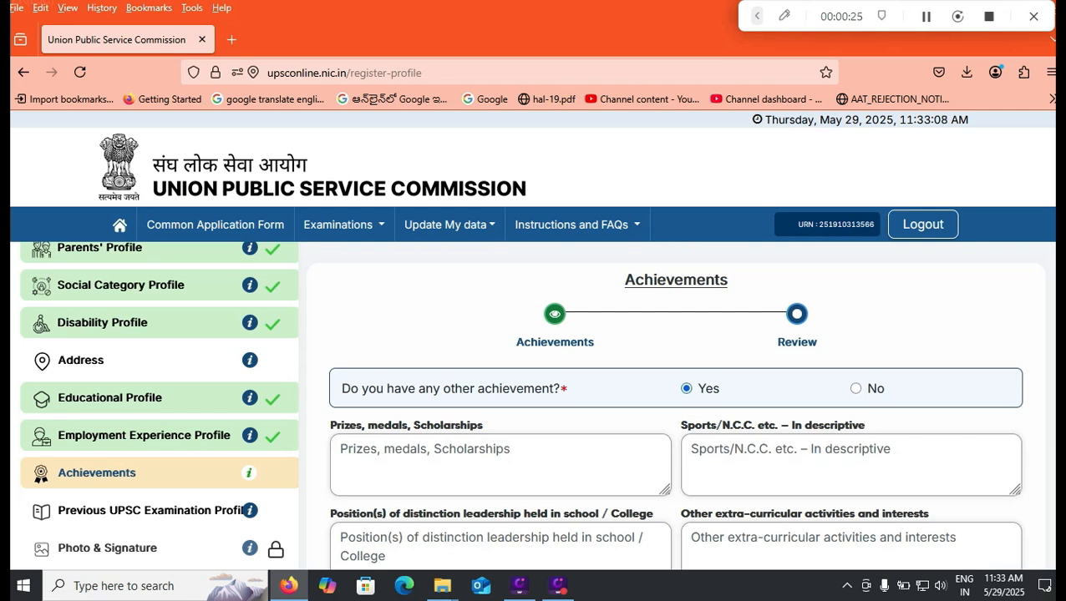
scroll(676, 401, "down", 1)
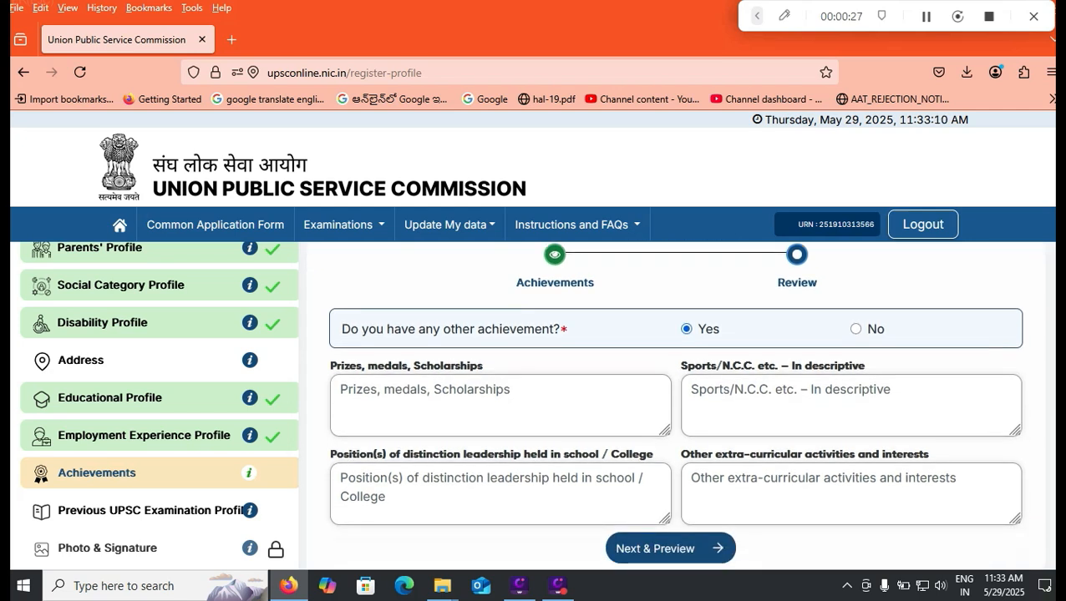
scroll(675, 401, "up", 1)
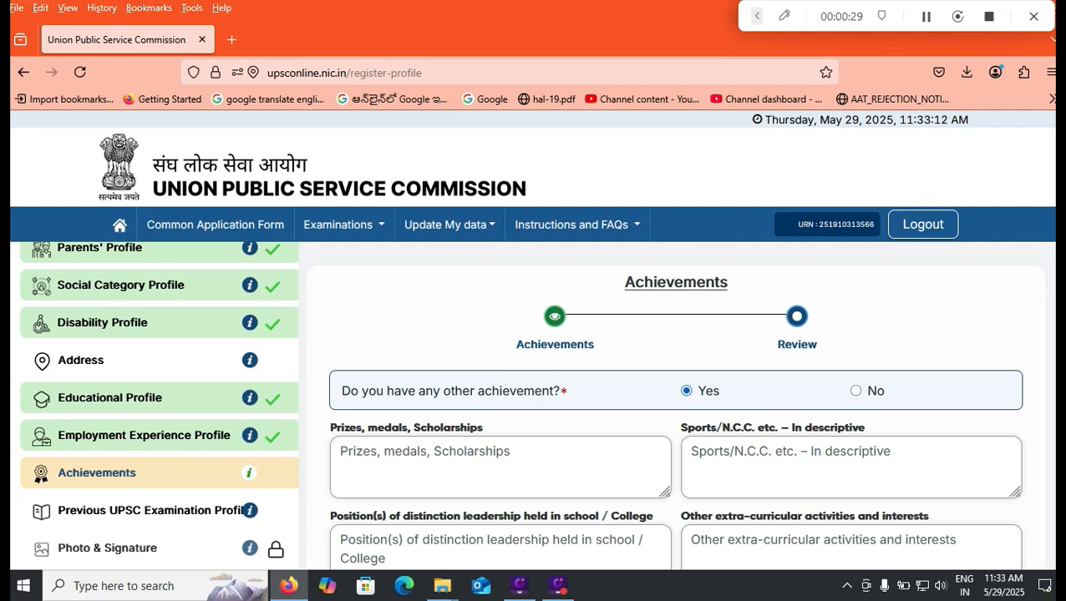
scroll(675, 401, "down", 1)
left_click(855, 329)
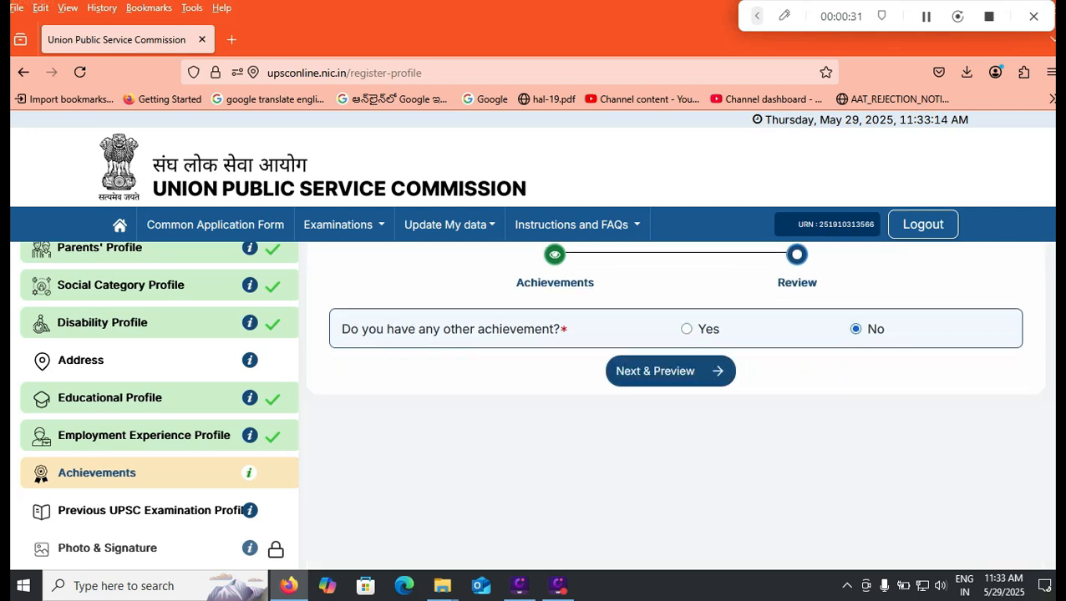
left_click(670, 371)
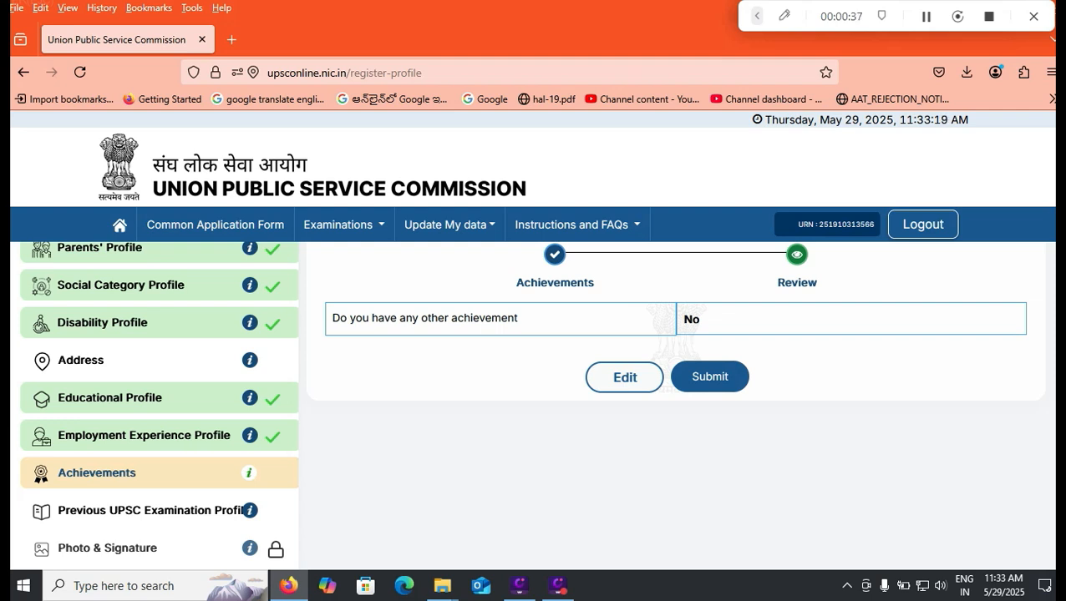
left_click(710, 377)
left_click(510, 421)
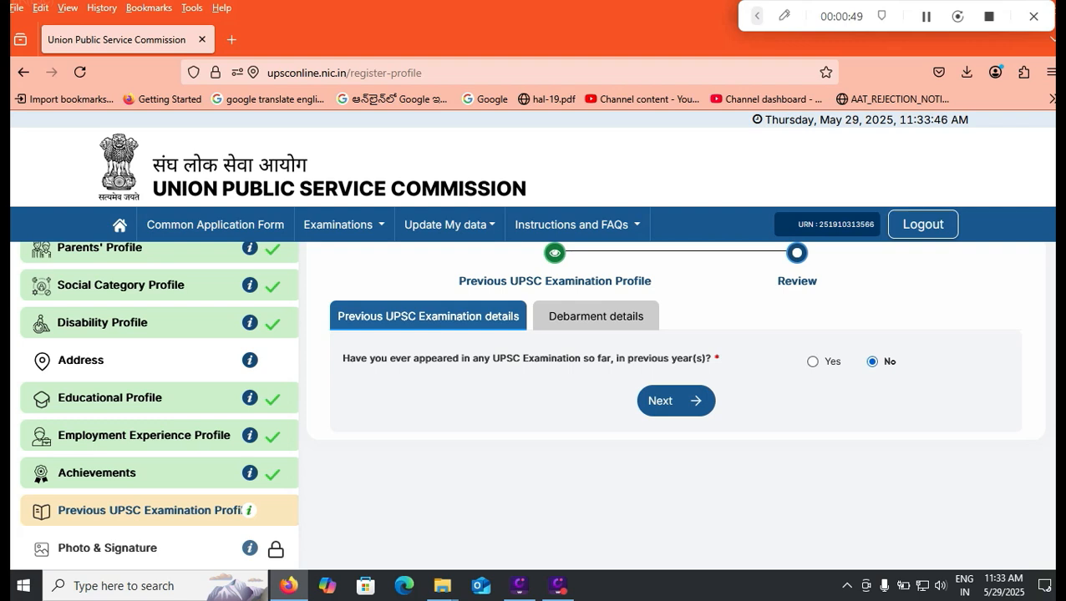
- Answer No to having appeared in previous UPSC examinations and continue to the debarment details
left_click(812, 361)
left_click(519, 453)
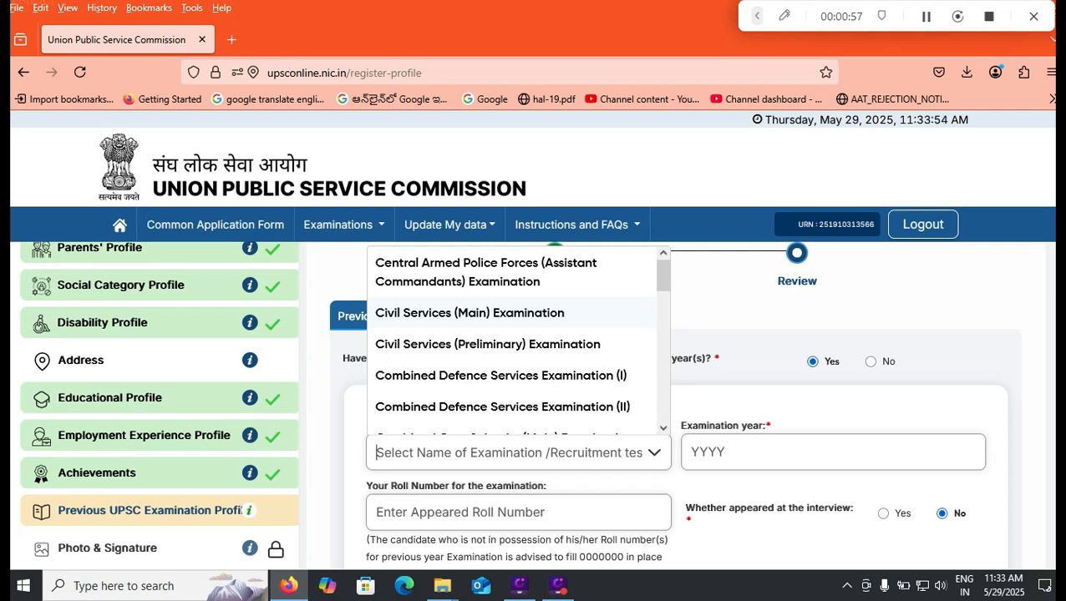
key("Escape")
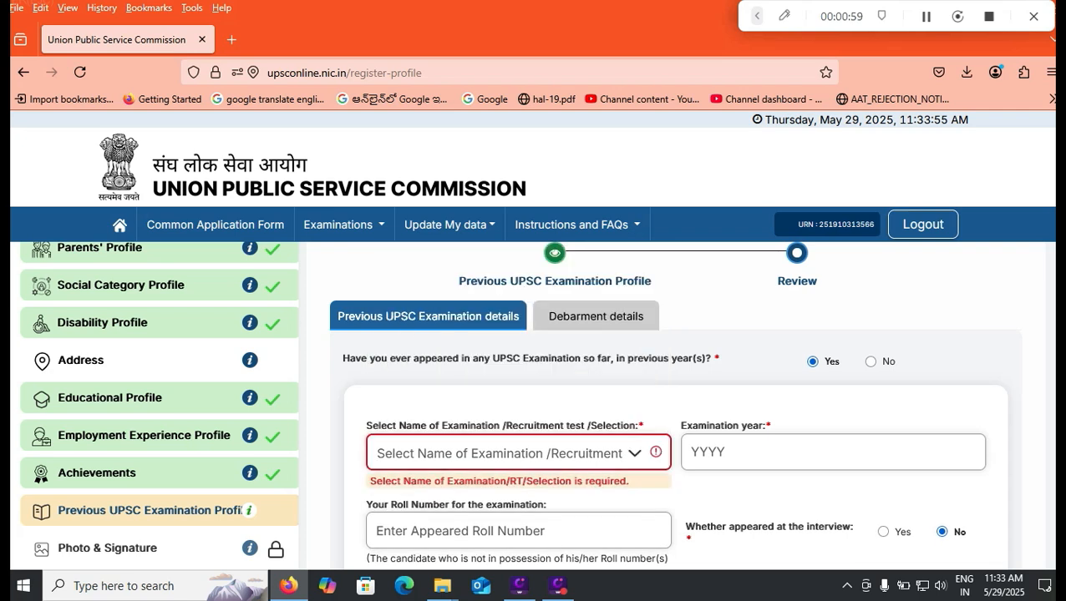
left_click(871, 362)
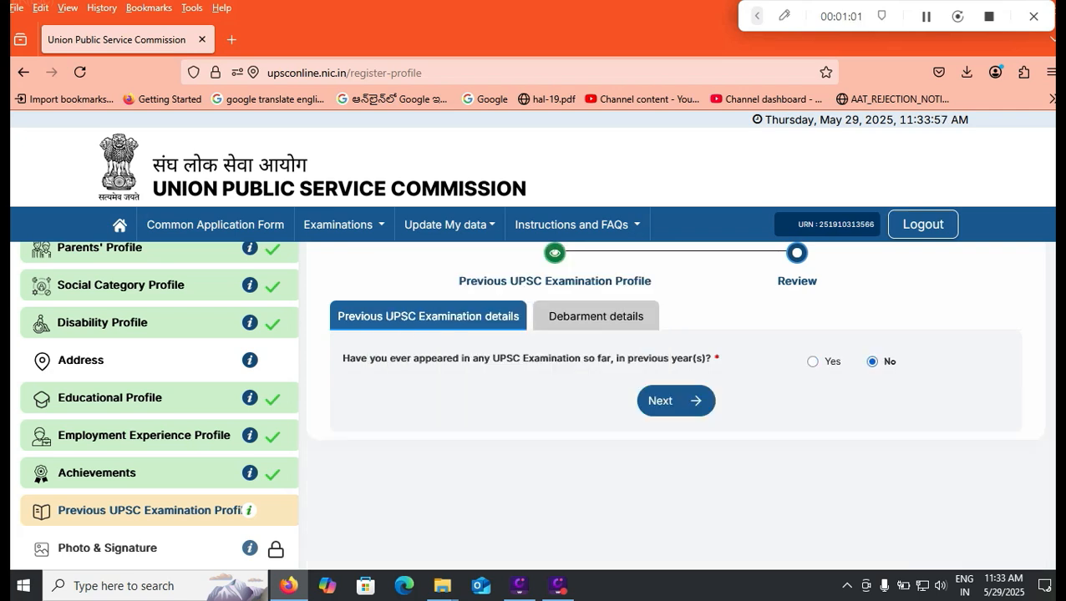
left_click(676, 401)
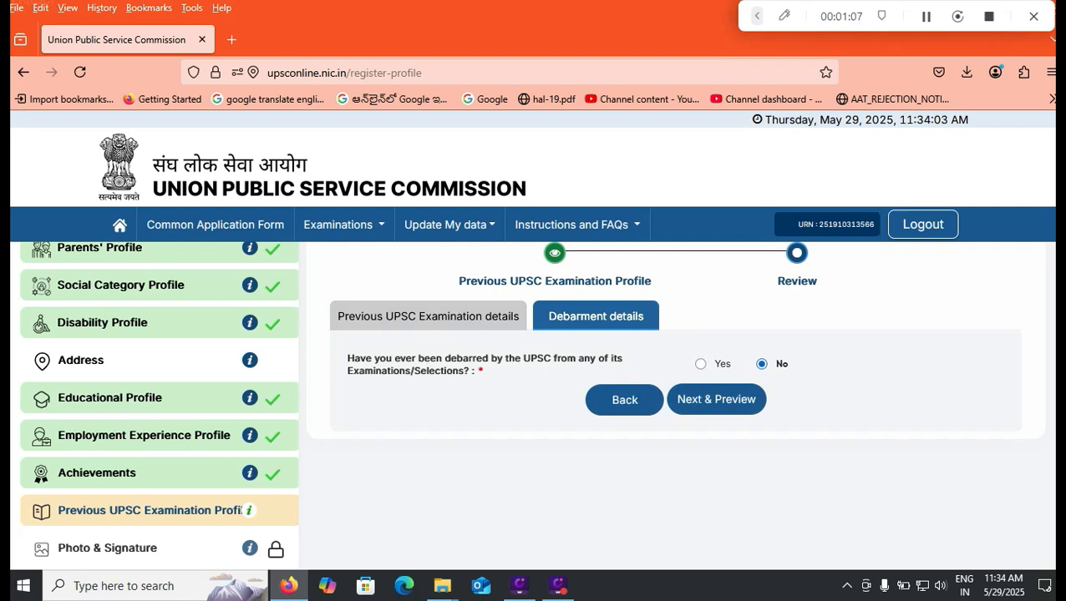
- Keep debarment as No, then preview and confirm submission of the Previous UPSC Examination Profile
left_click(716, 400)
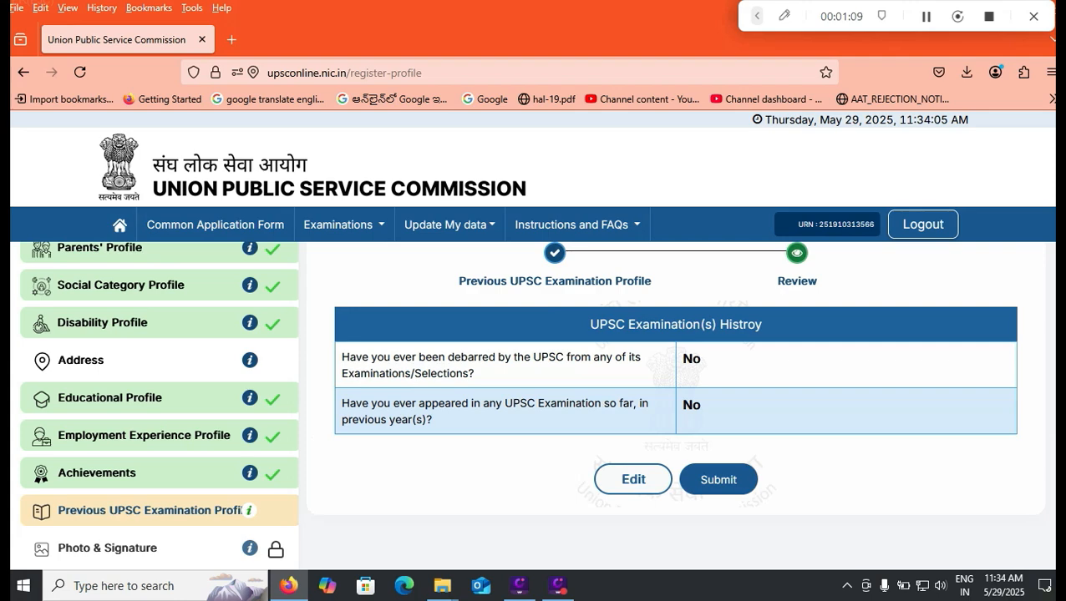
left_click(719, 479)
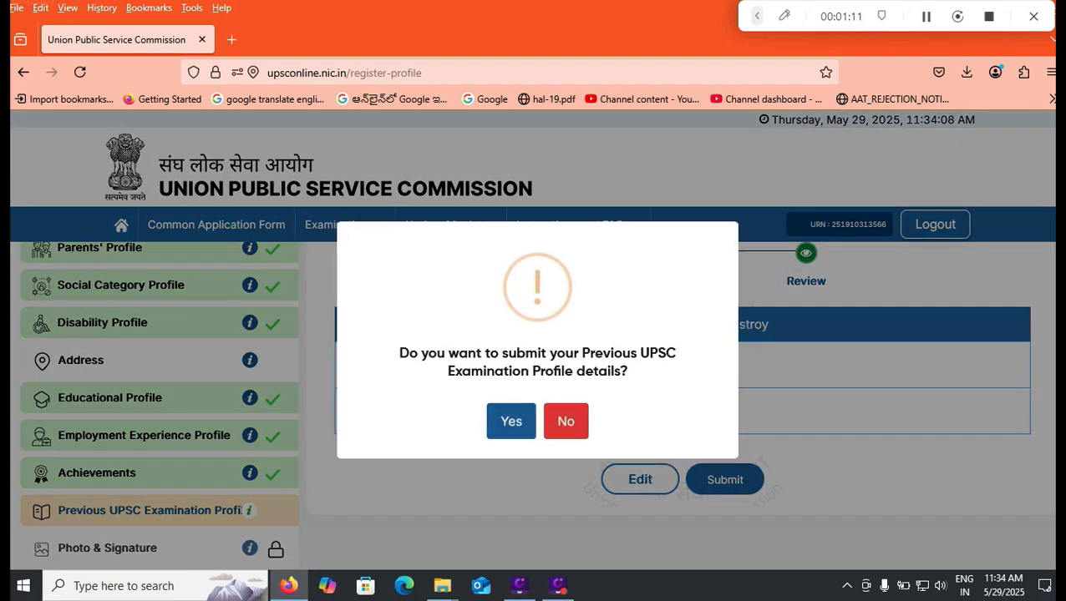
left_click(511, 421)
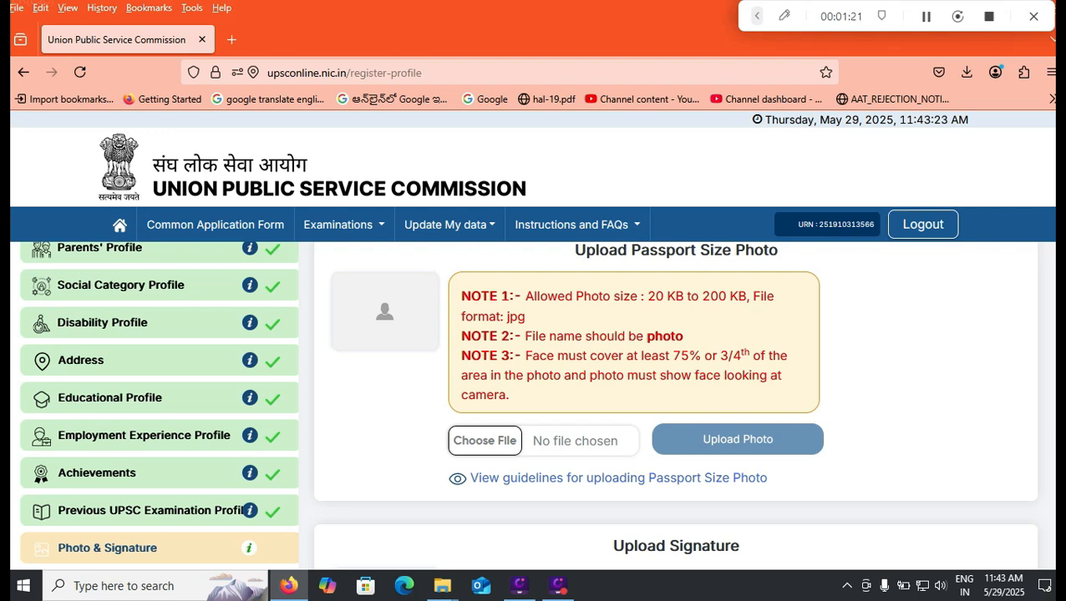
scroll(675, 406, "down", 3)
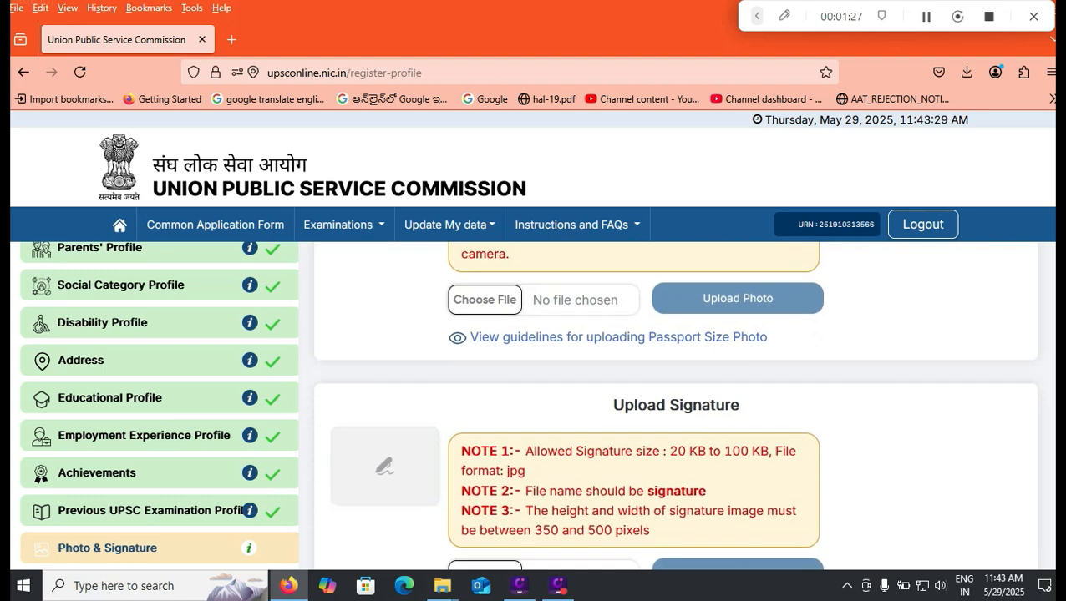
left_click(618, 337)
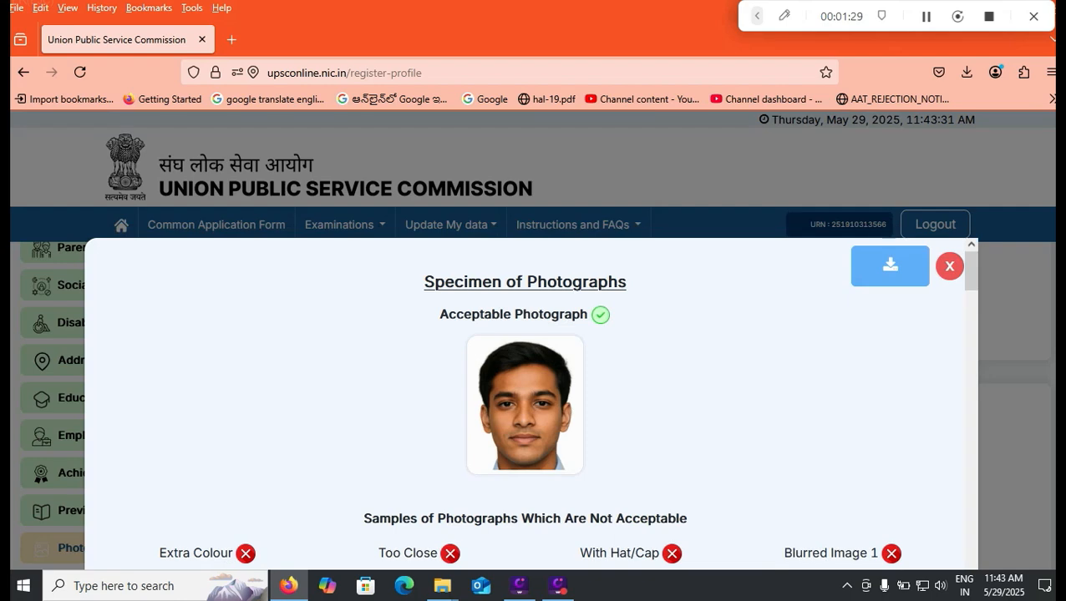
scroll(531, 401, "down", 3)
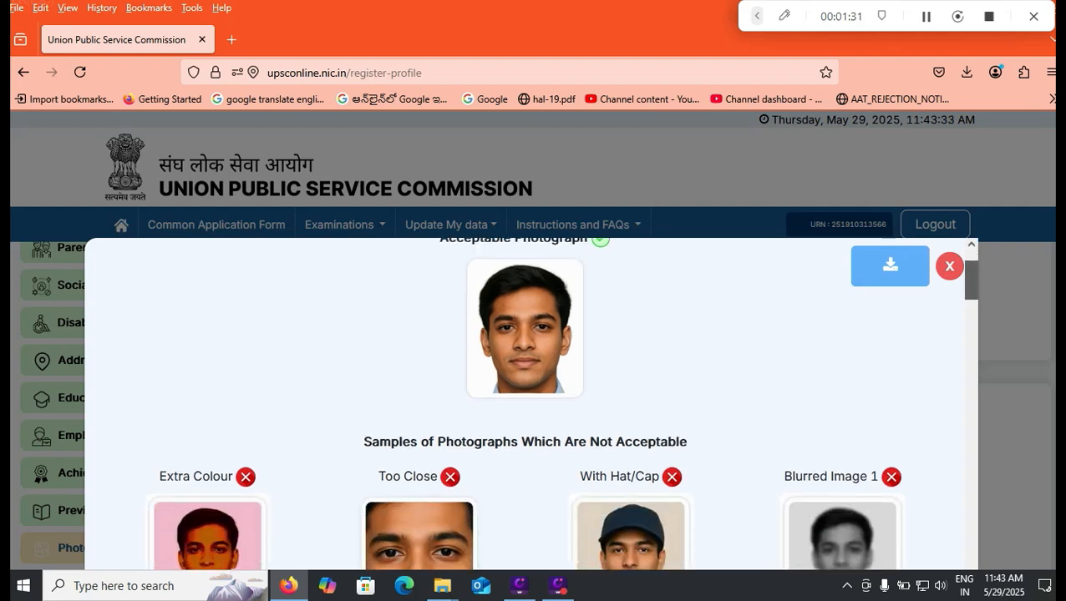
left_click_drag(971, 293, 972, 573)
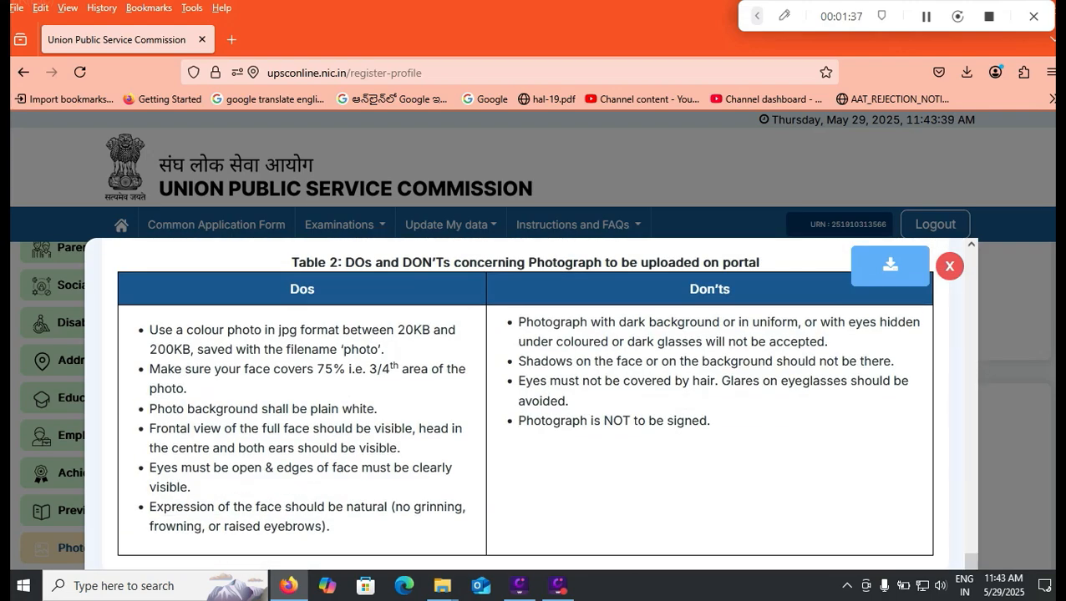
left_click(950, 266)
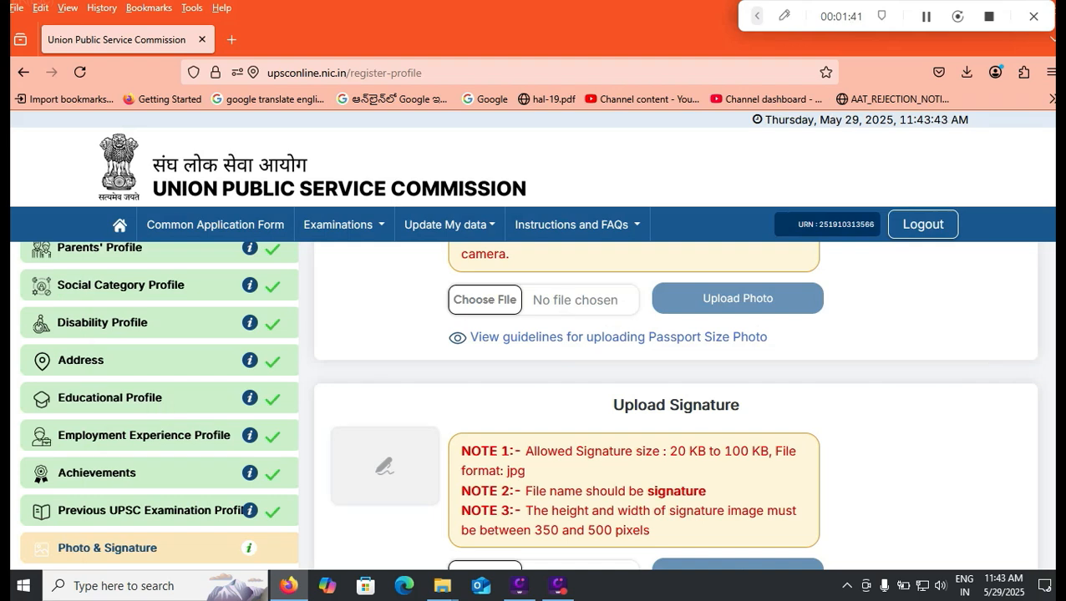
scroll(676, 405, "down", 3)
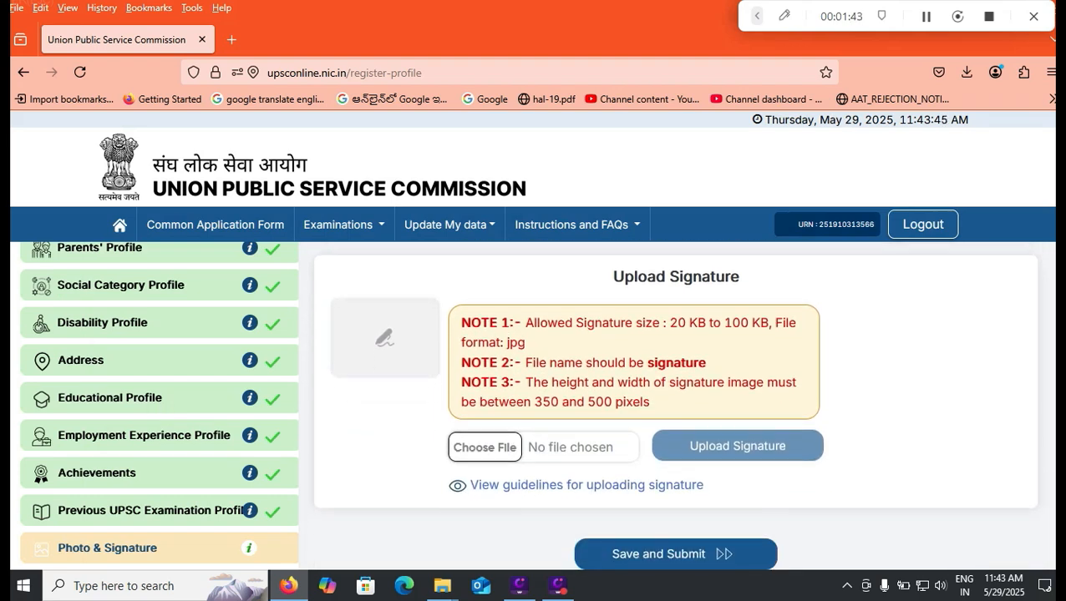
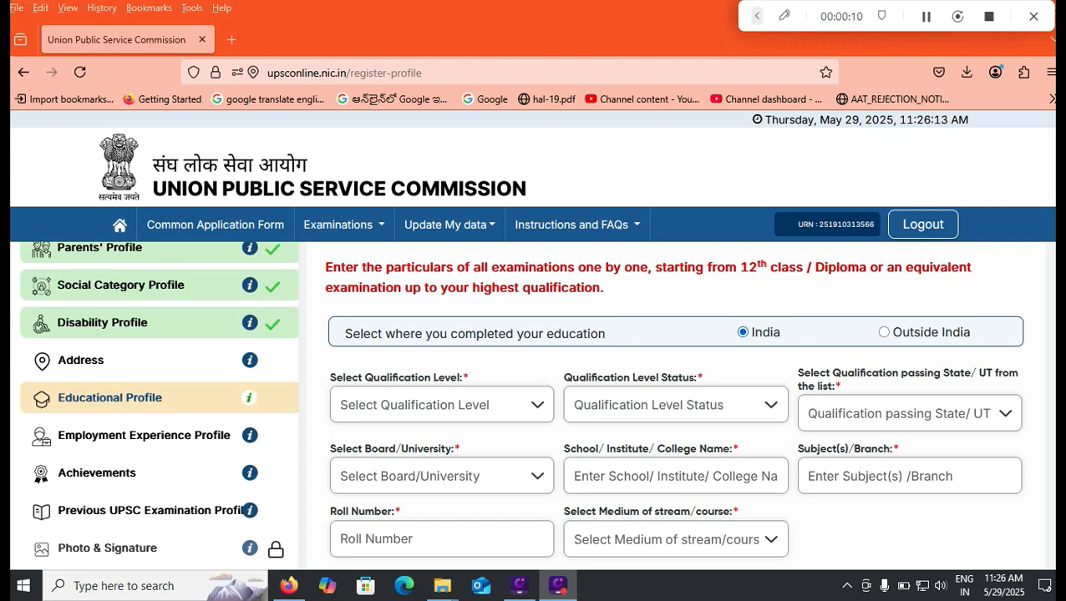
- Choose Higher Secondary (10+2), status Completed, passed in Andhra Pradesh
left_click(441, 405)
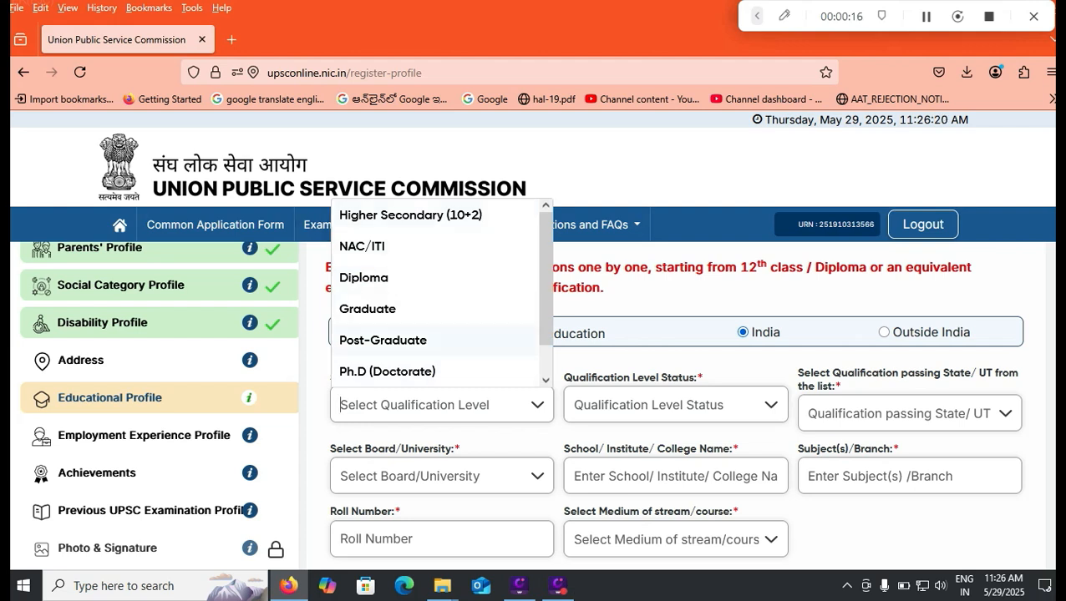
left_click(435, 217)
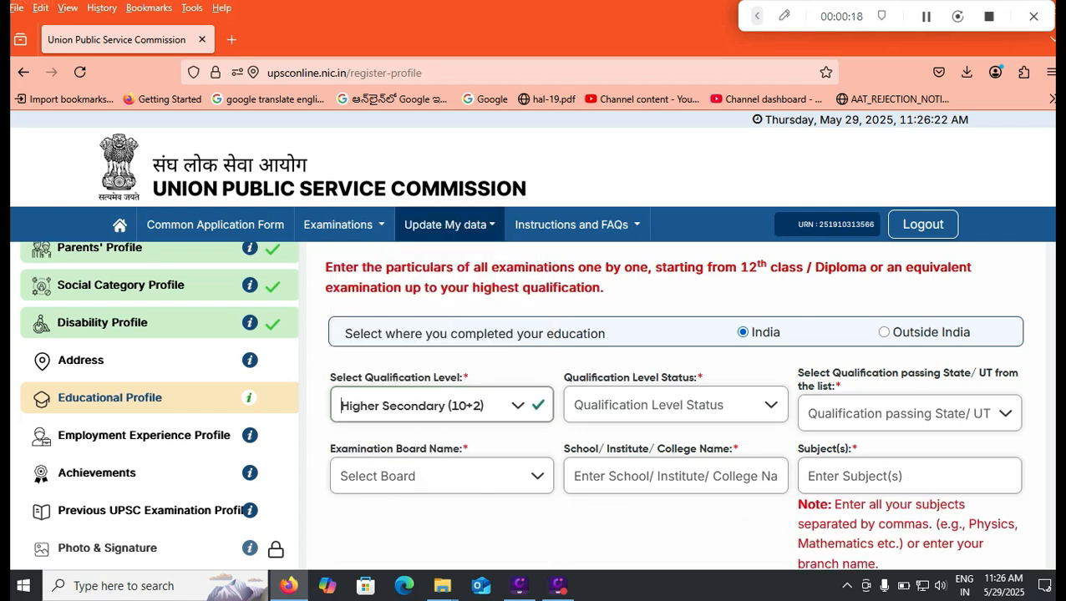
left_click(574, 405)
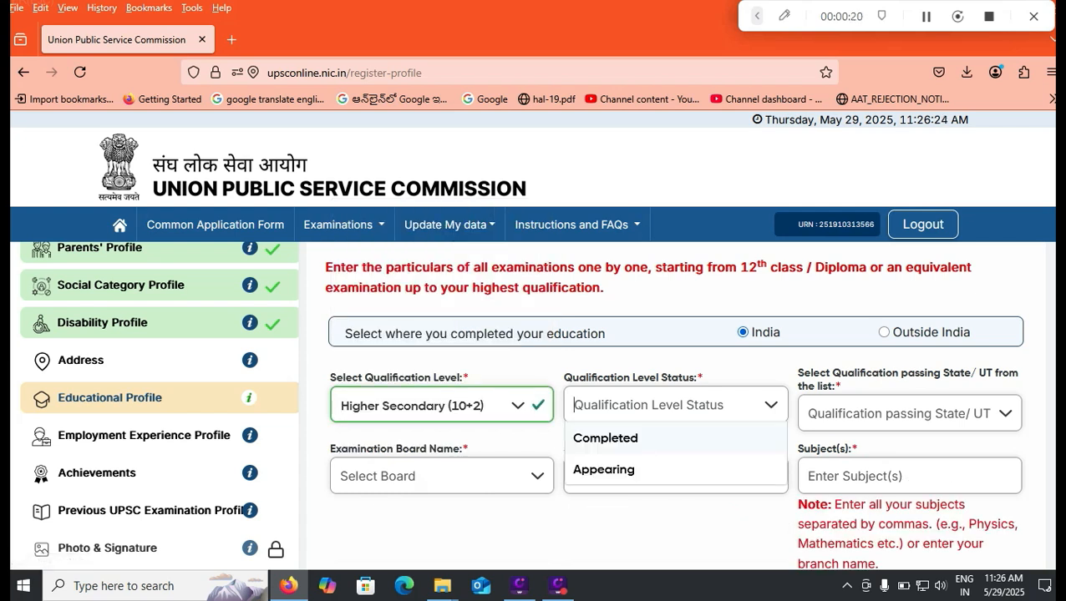
left_click(606, 439)
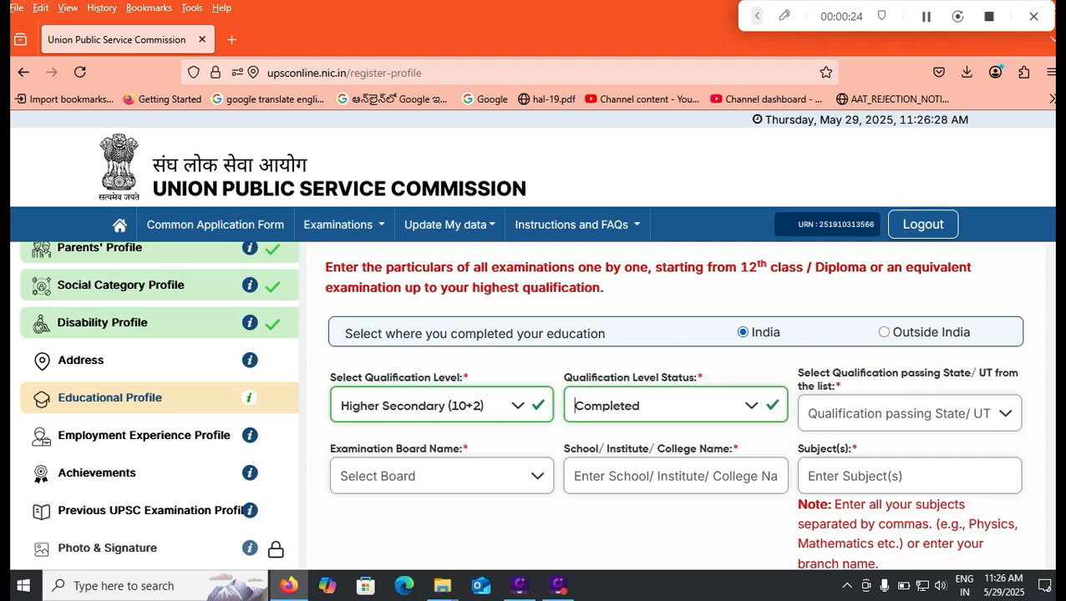
left_click(910, 413)
left_click(853, 255)
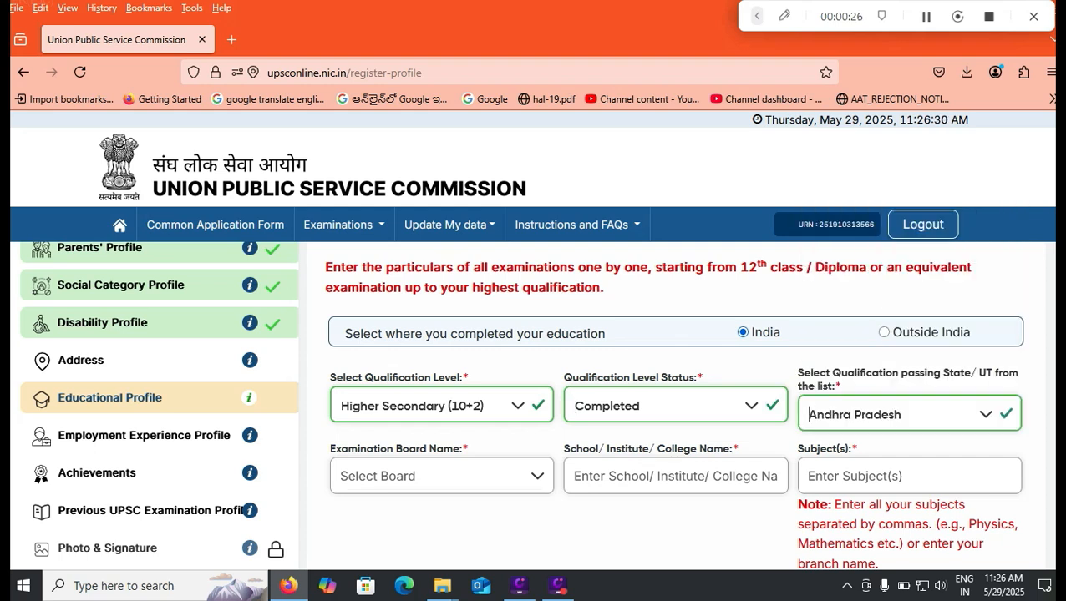
- Set Board of Secondary Education, Andhra Pradesh as the examination board
left_click(441, 476)
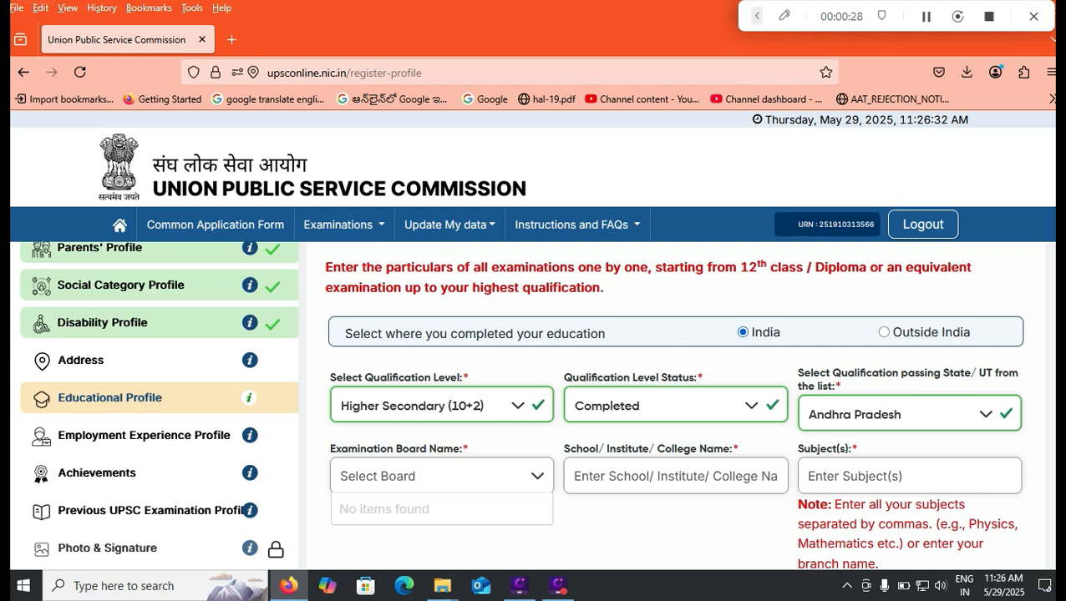
left_click(909, 415)
left_click(856, 255)
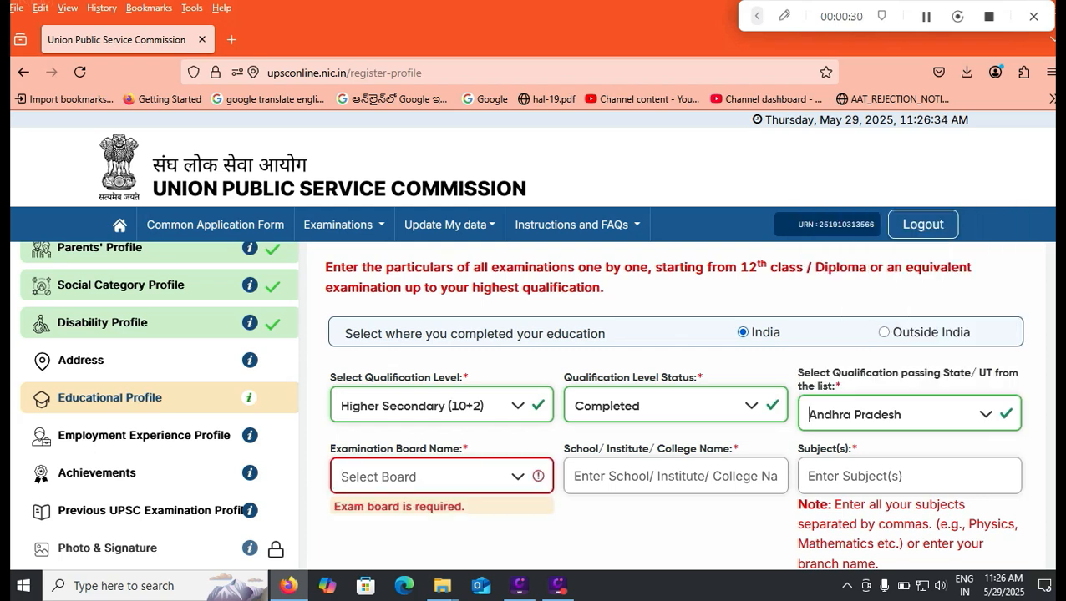
left_click(441, 476)
left_click(518, 477)
left_click(518, 477)
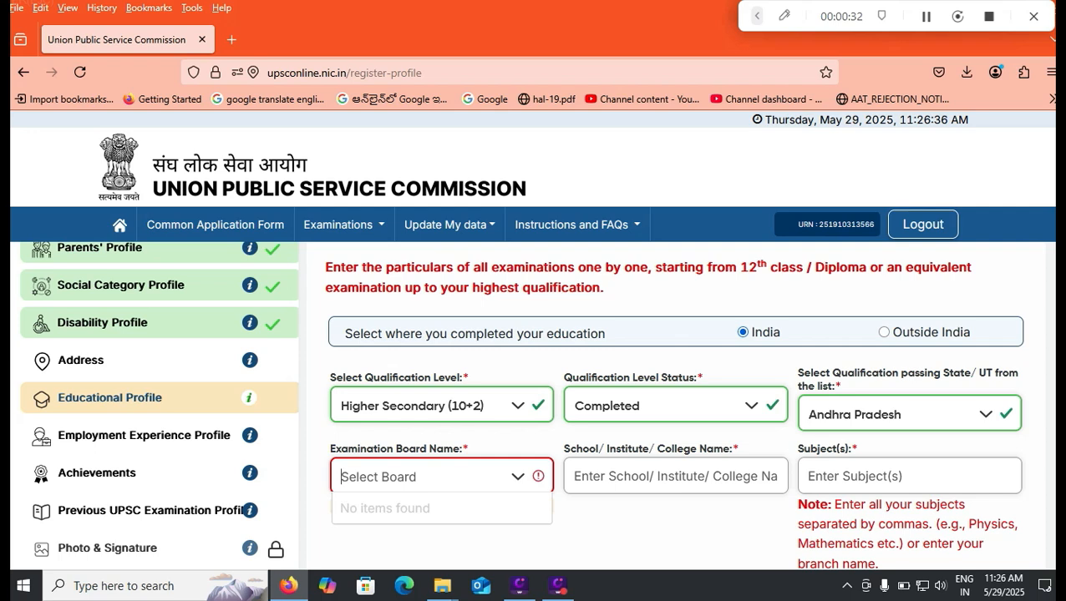
left_click(909, 415)
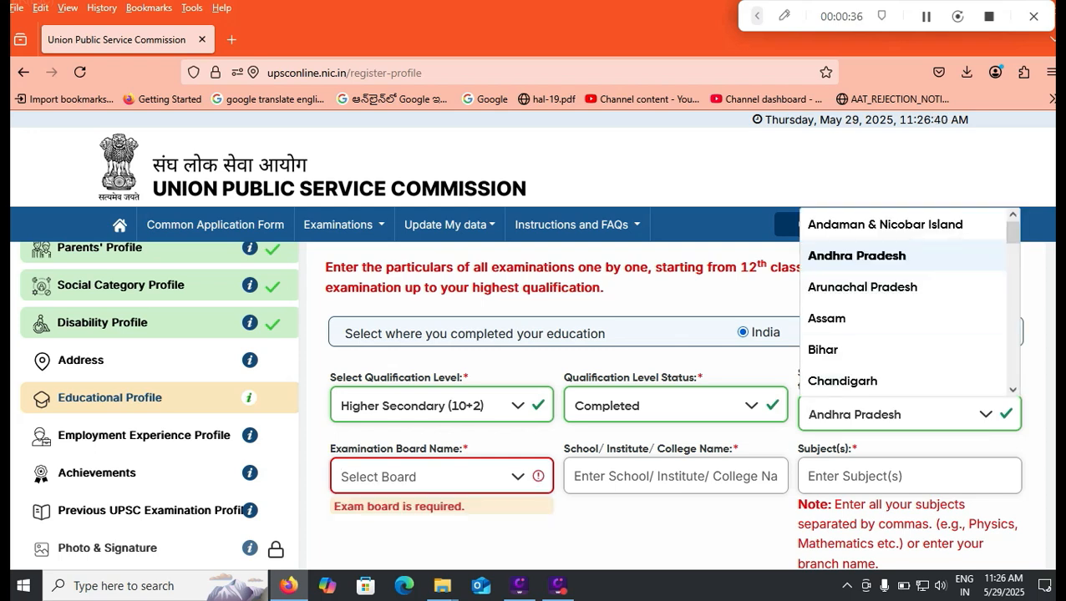
left_click(857, 256)
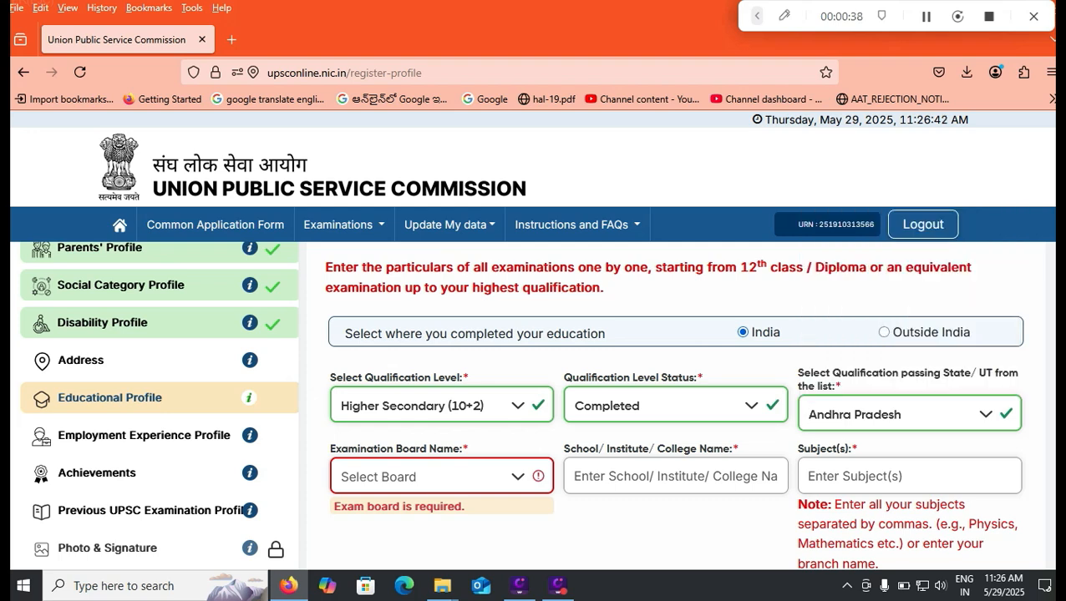
left_click(436, 477)
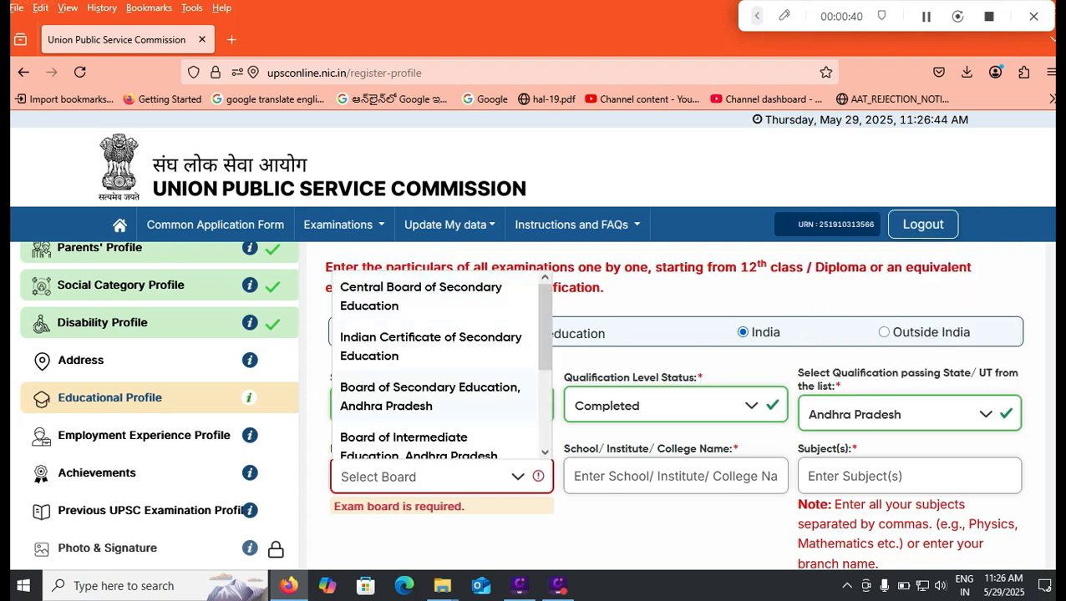
key("Return")
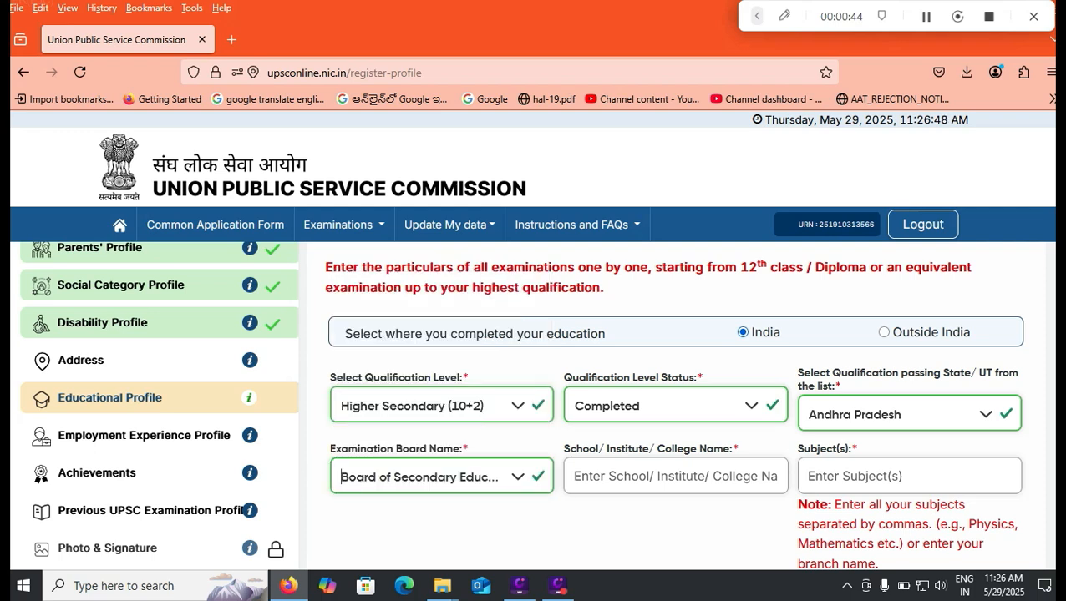
- Enter Hindu College as the institute and Physics Maths Chemistry as the subjects
left_click(675, 476)
type("Hindu College")
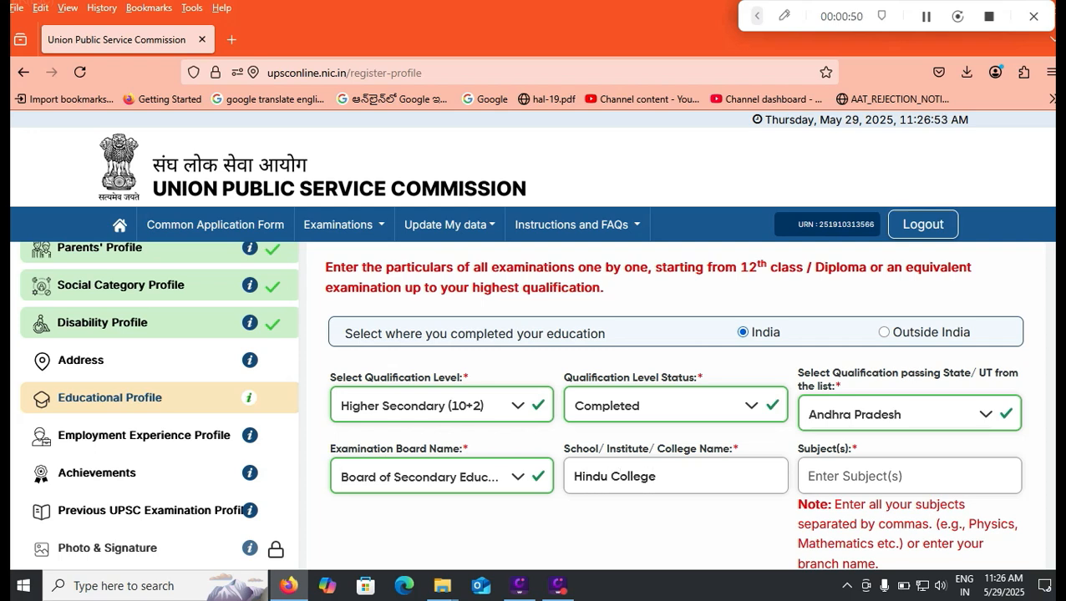
key("Tab")
type("Physic")
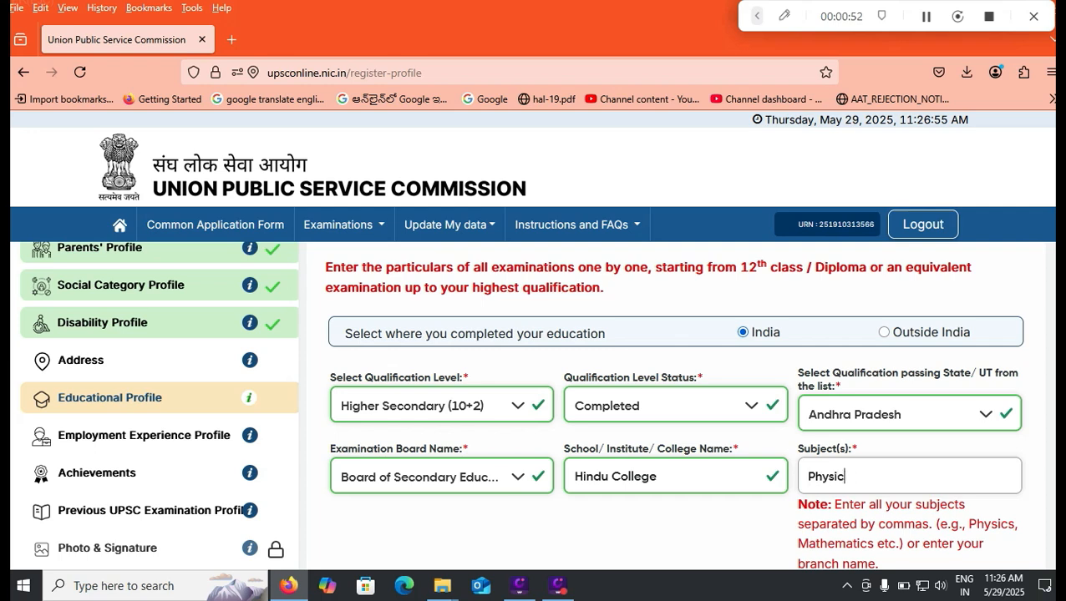
type("s Maths CH")
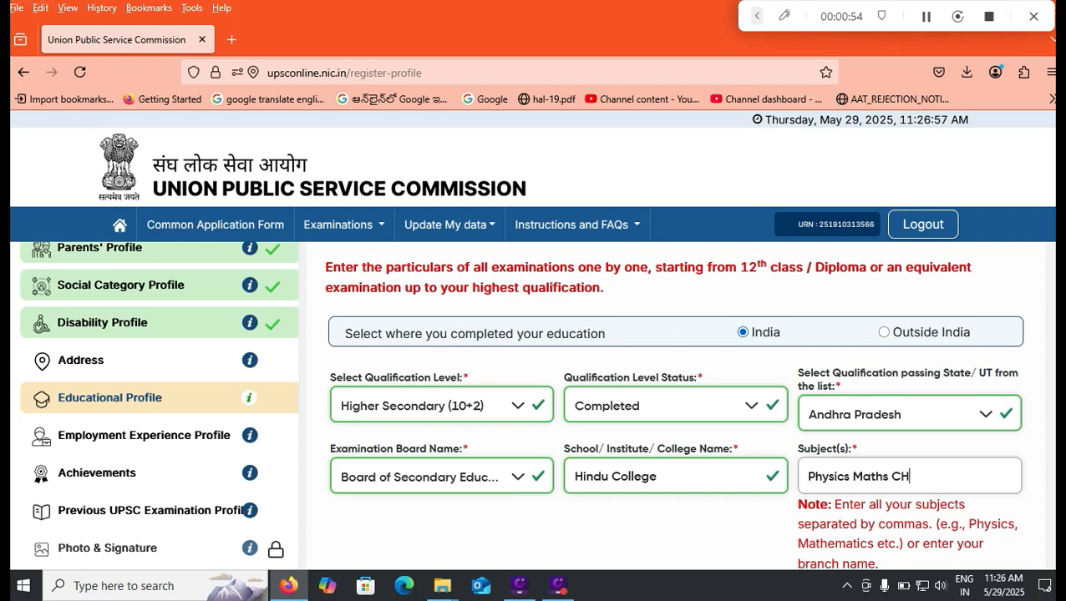
key("BackSpace")
type("hemistry")
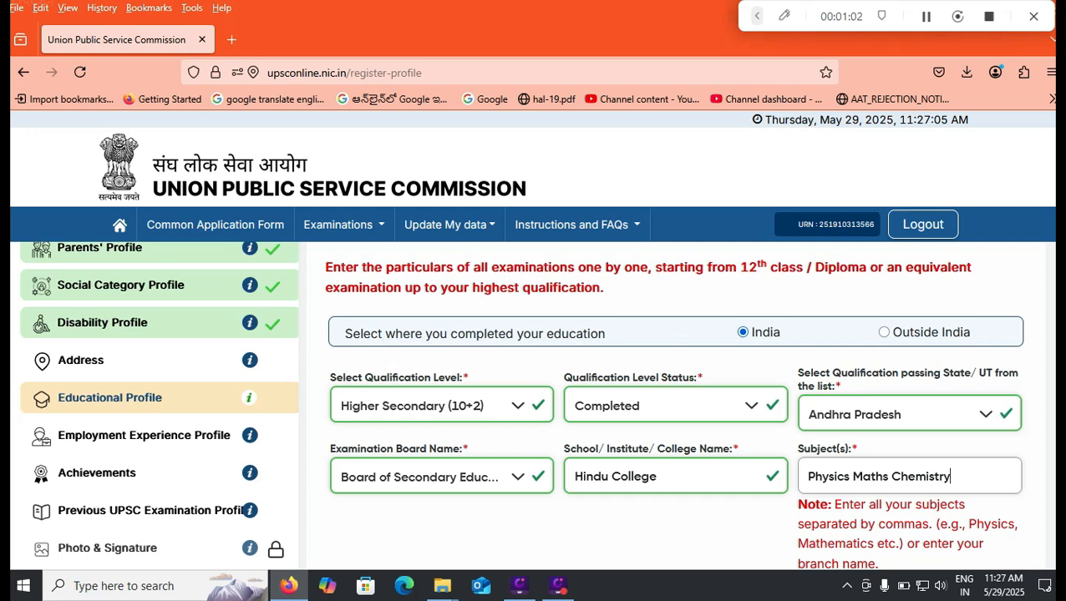
- Add commas so the subjects read 'Physics, Maths, Chemistry'
left_click(850, 476)
left_click(841, 477)
left_click(850, 476)
double_click(855, 476)
triple_click(852, 476)
left_click(851, 476)
type(",")
left_click(891, 476)
type(",")
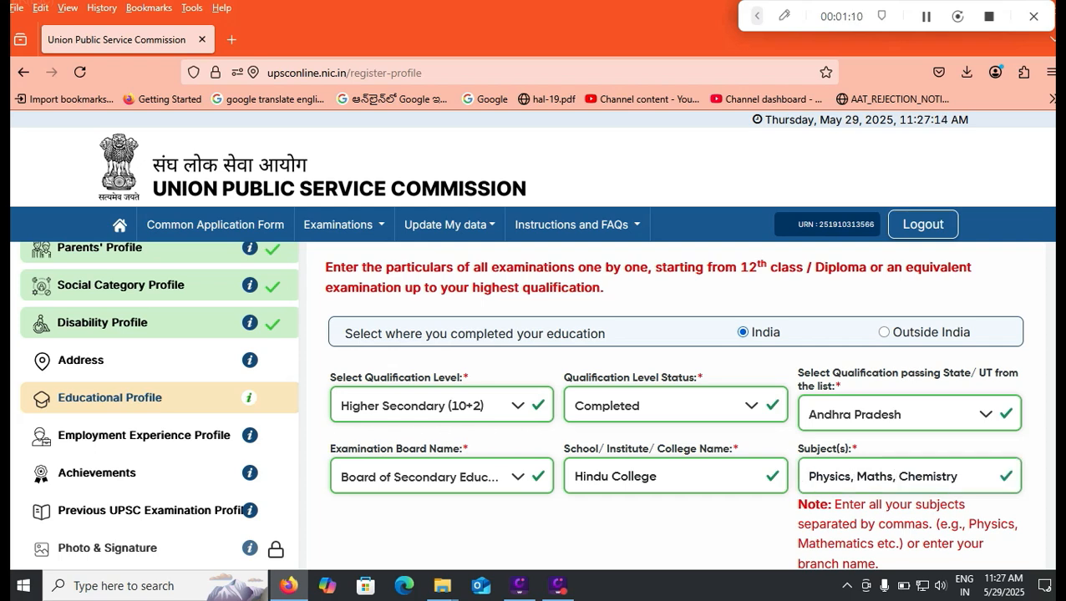
- Enter 75.00 percentage marks with English medium and add the Higher Secondary row to the table
scroll(675, 406, "down", 4)
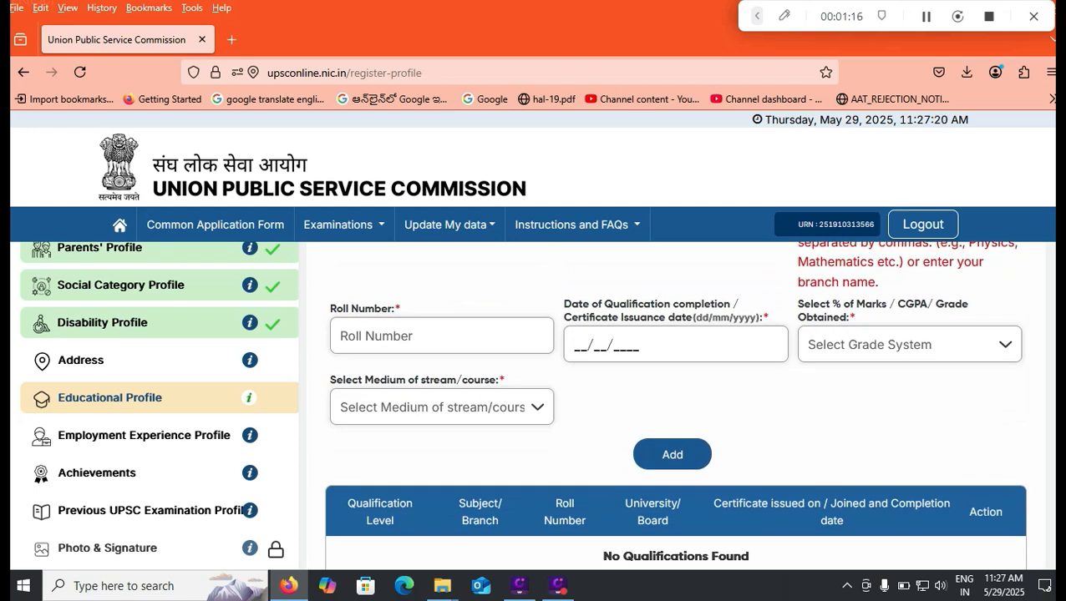
left_click(910, 344)
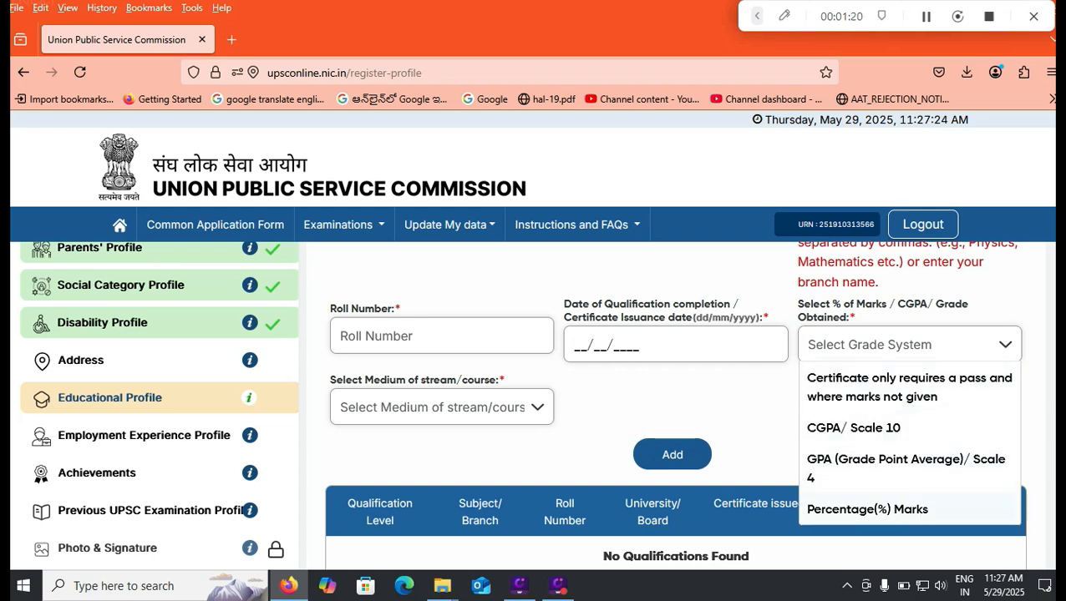
key("Return")
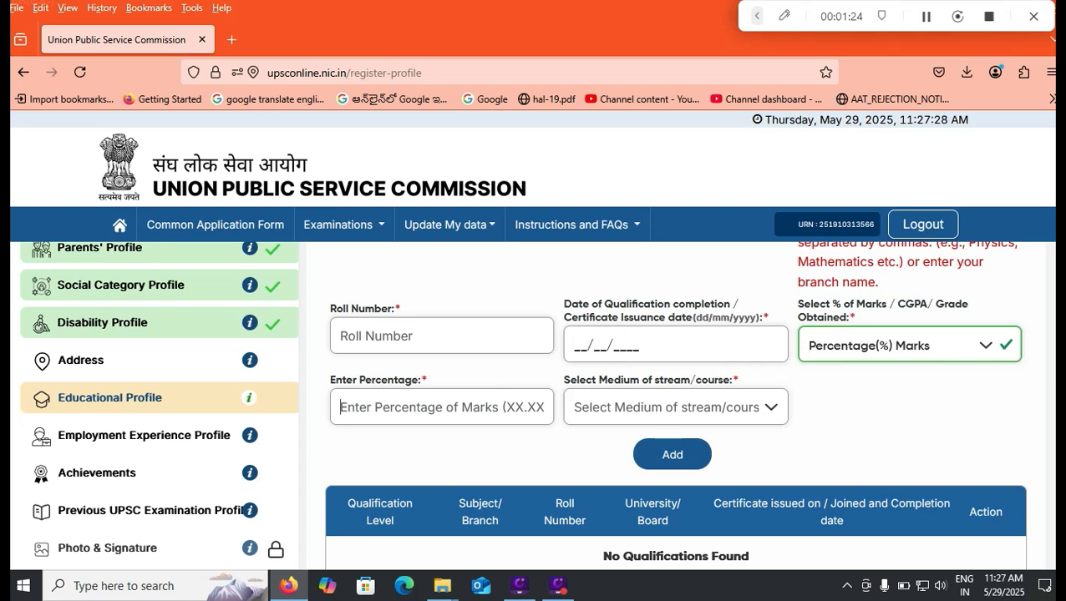
type("75.00")
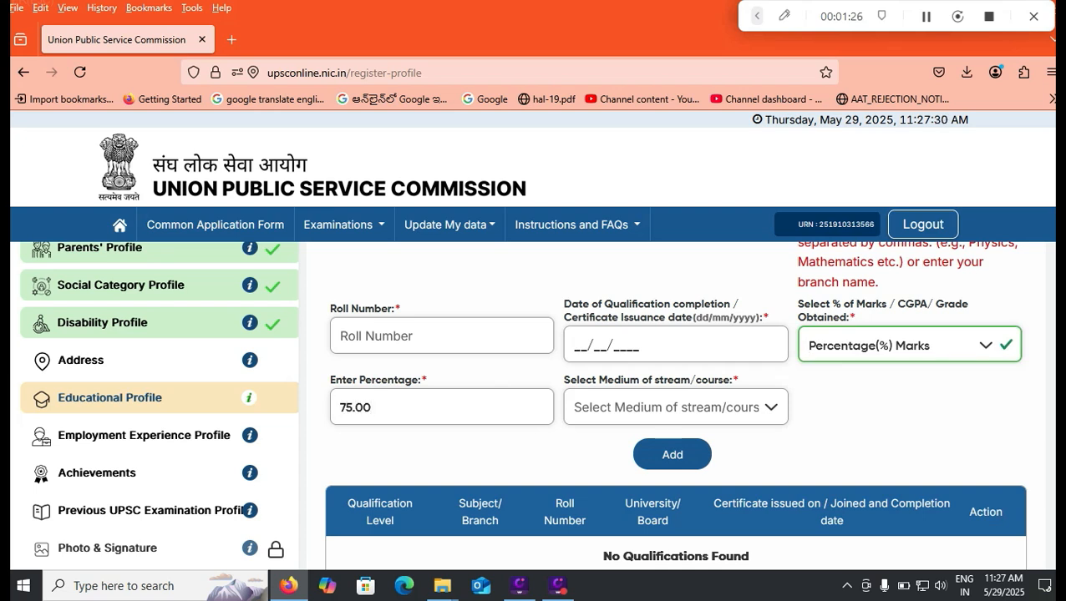
left_click(676, 407)
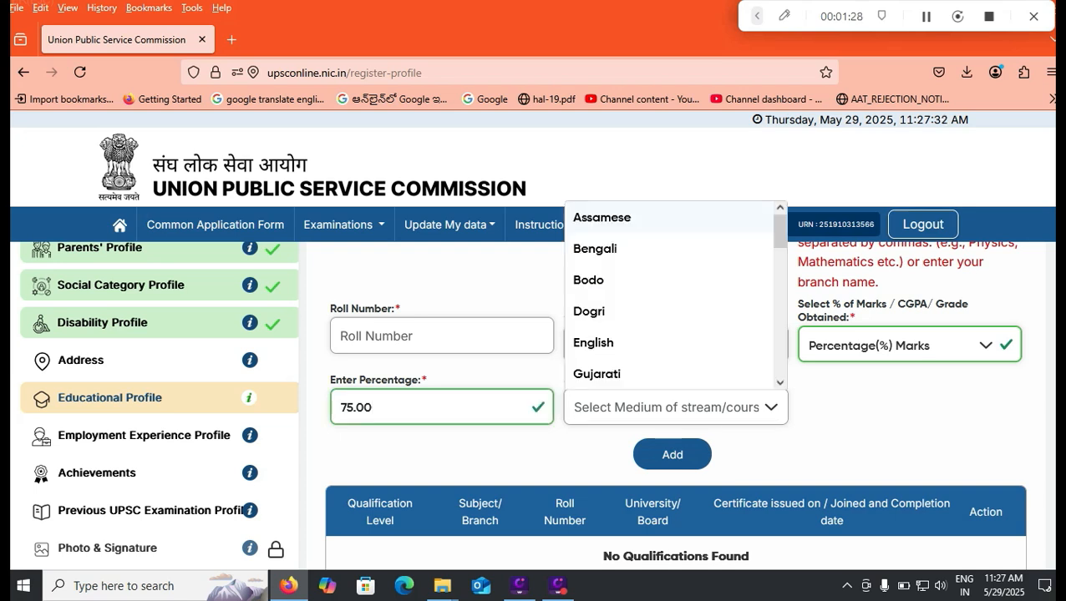
left_click(593, 343)
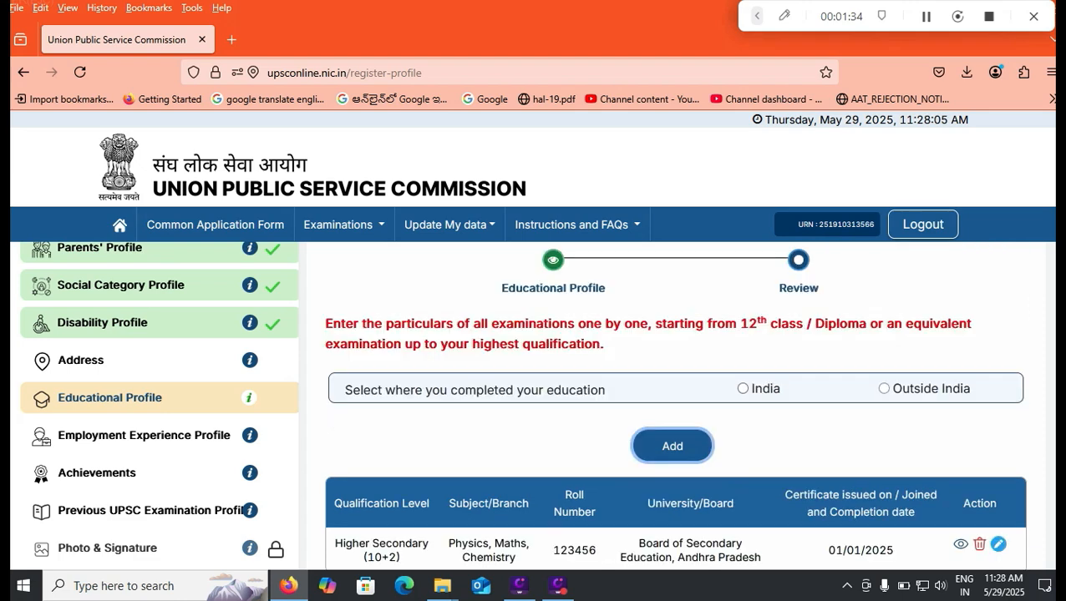
left_click(742, 389)
- Start a Graduate entry: Completed, Engineering stream, passed in Andhra Pradesh
left_click(442, 461)
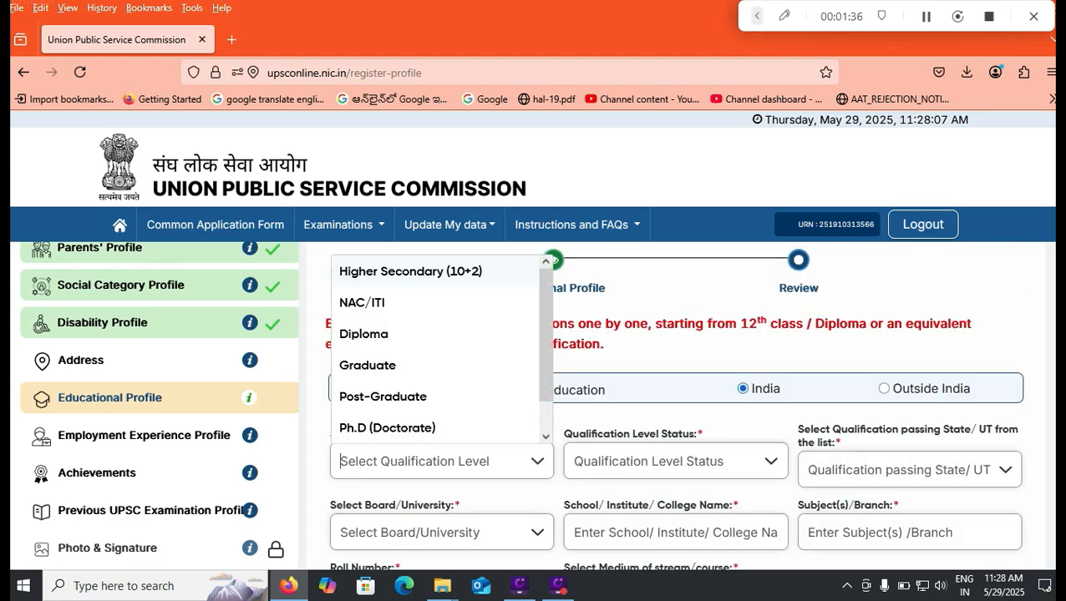
left_click(367, 365)
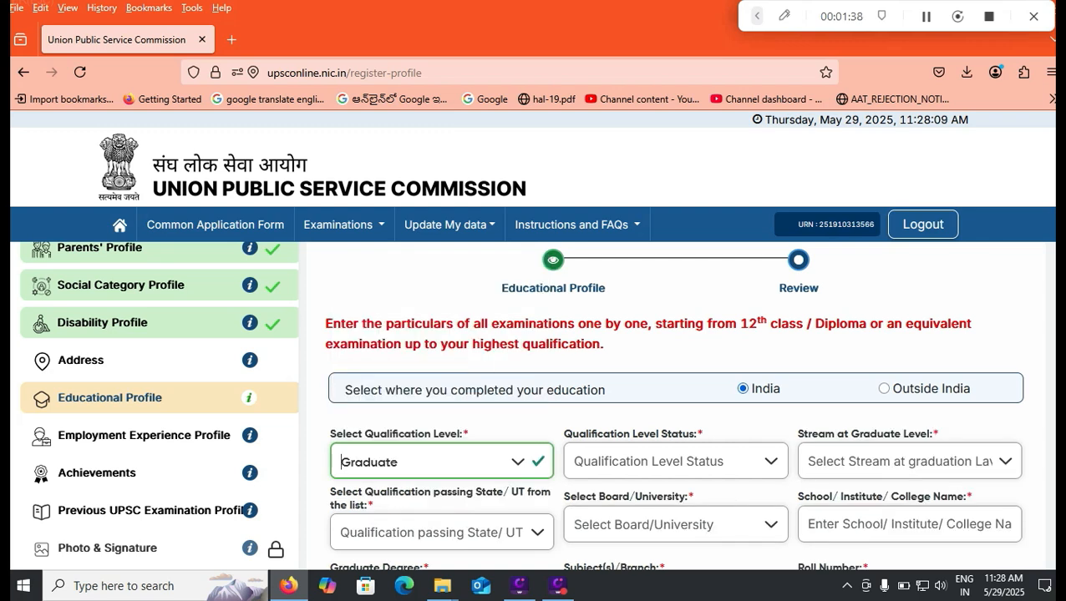
left_click(675, 461)
left_click(606, 495)
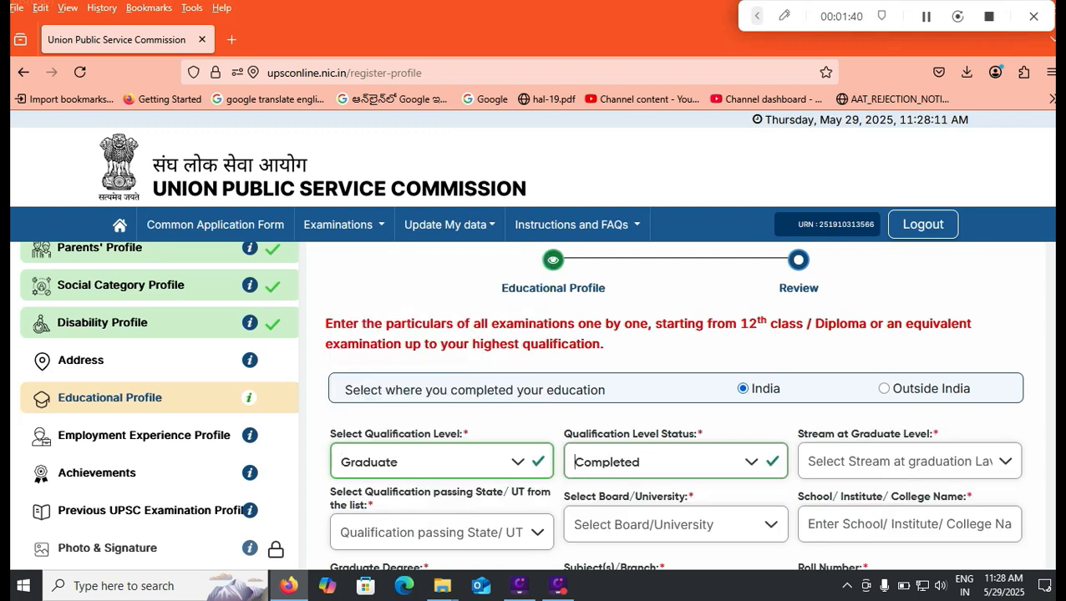
left_click(909, 461)
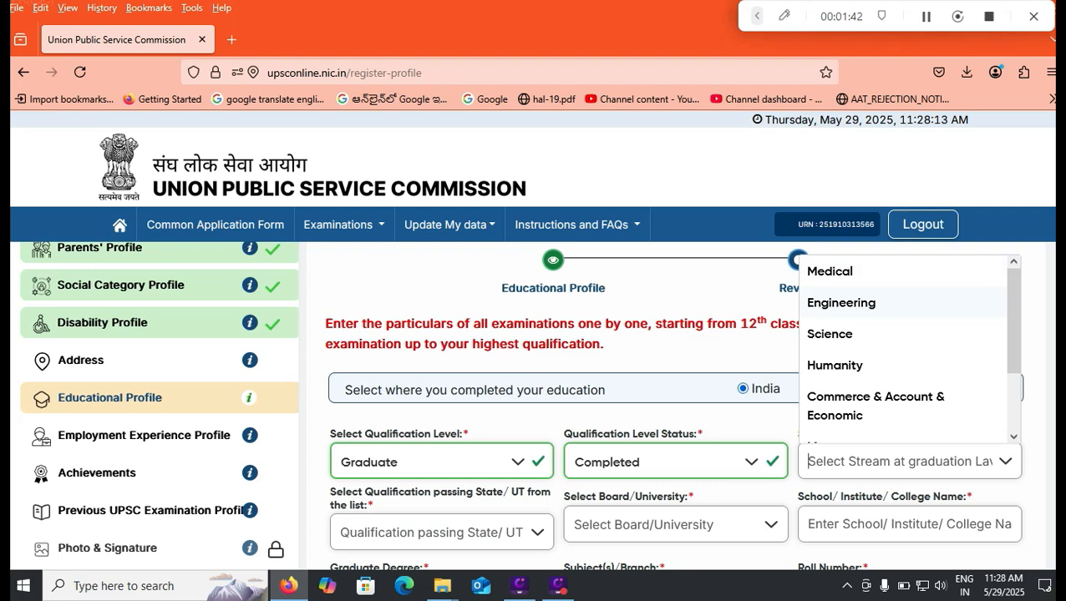
left_click(841, 303)
left_click(441, 532)
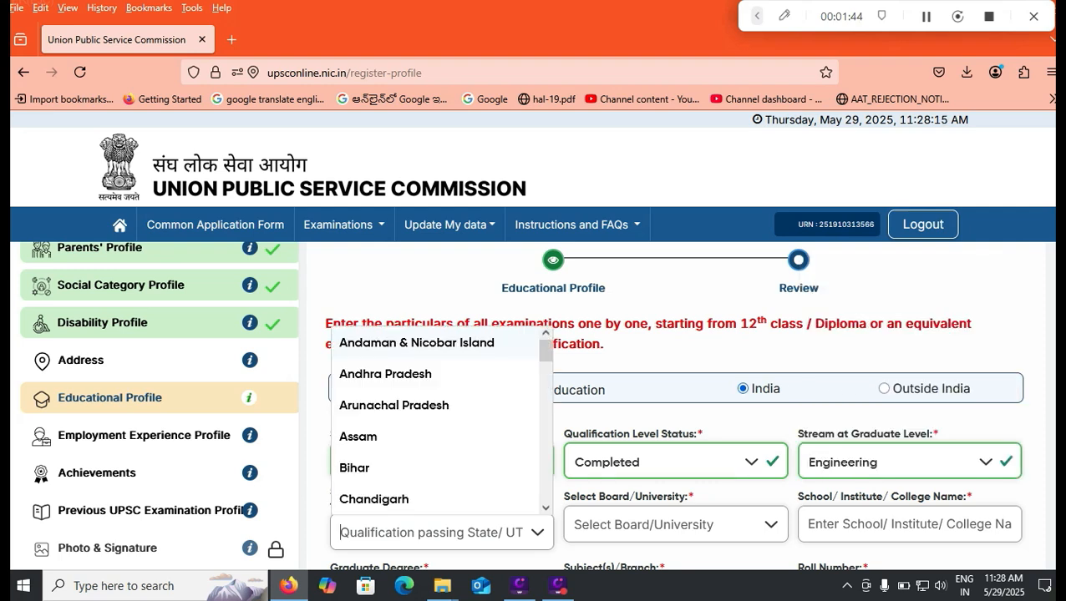
left_click(385, 374)
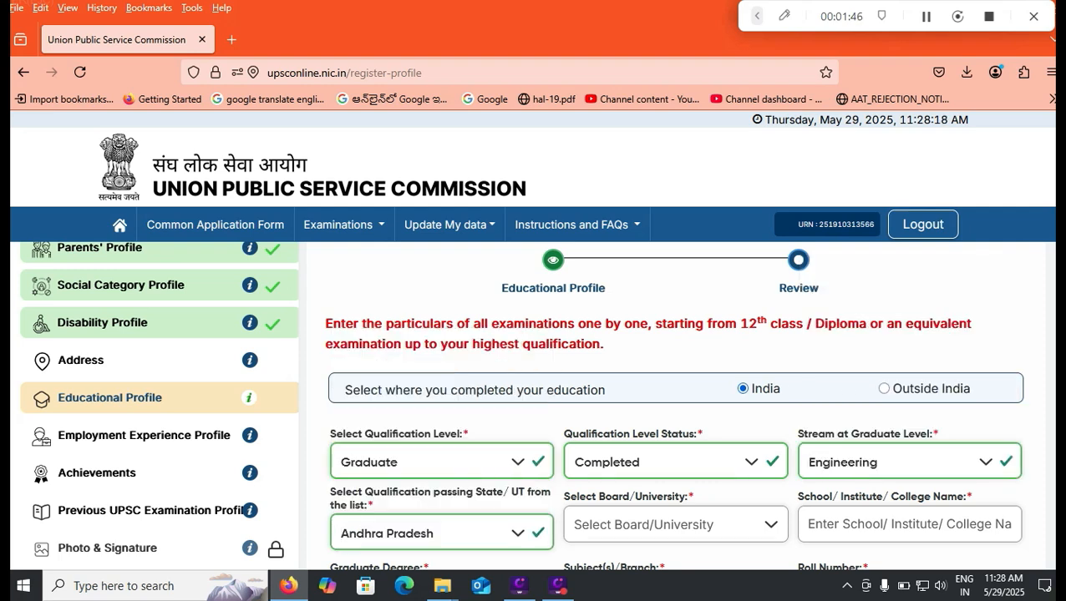
- Search for NAGARJUNA UNIVERSITY as the board or university
left_click(669, 525)
type("NAGA")
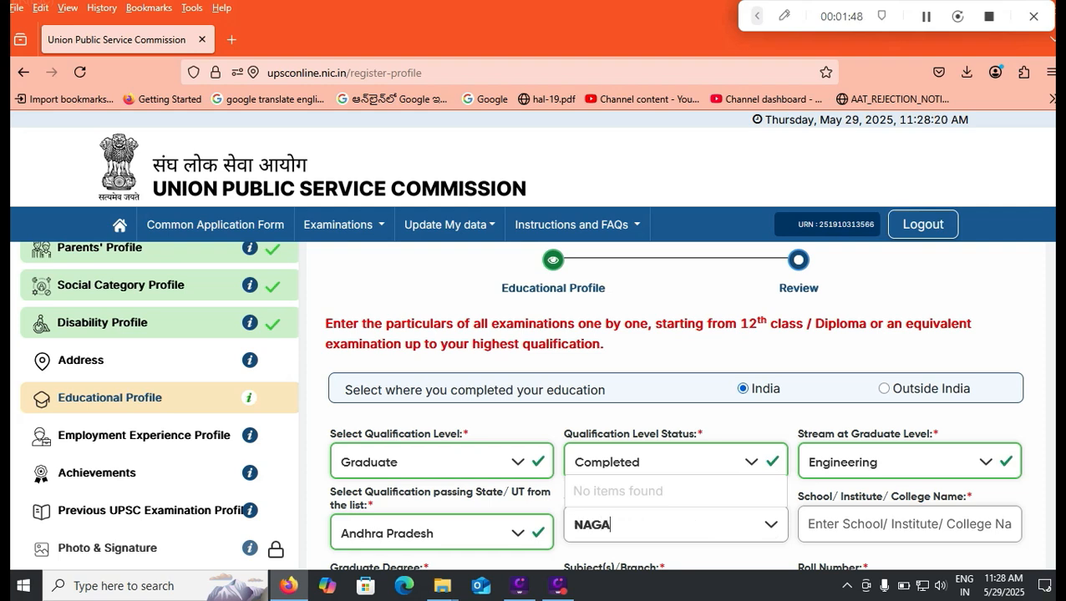
type("RJUNA UNIVERSITY")
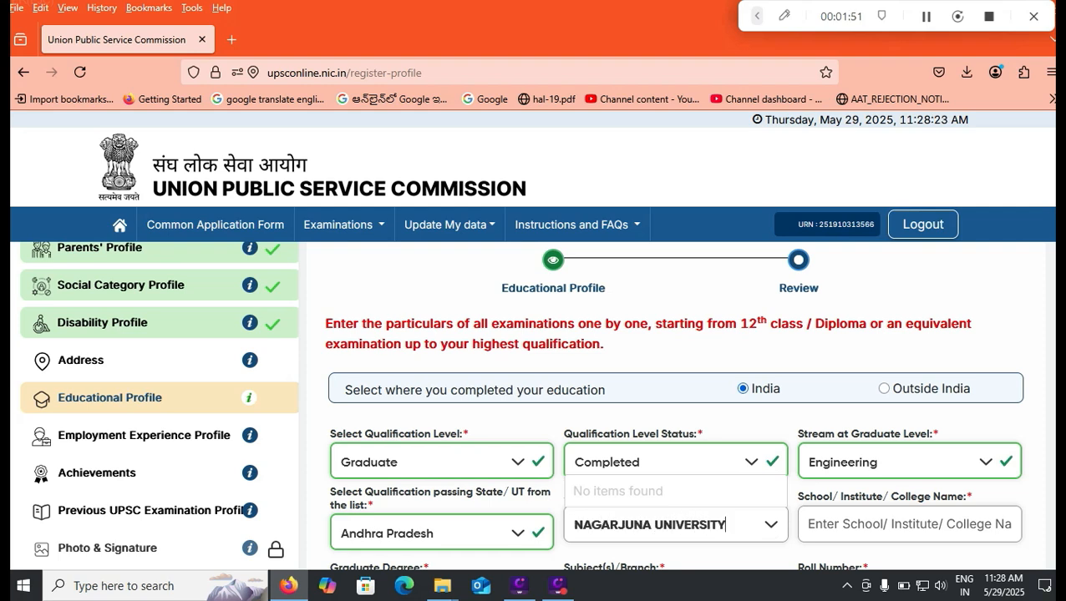
key("Tab")
left_click(668, 525)
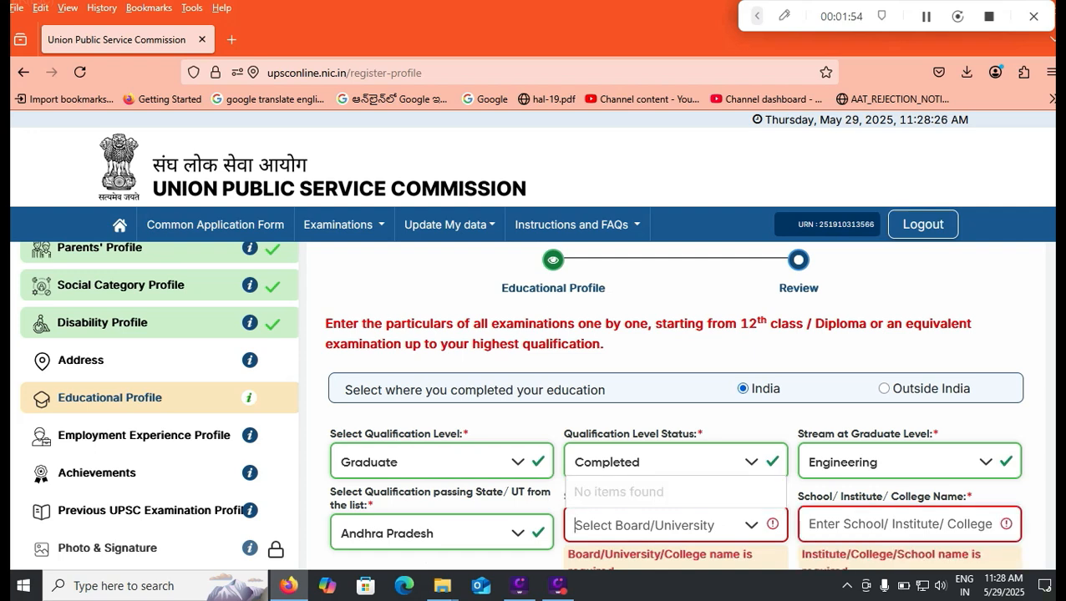
left_click(441, 533)
left_click(390, 375)
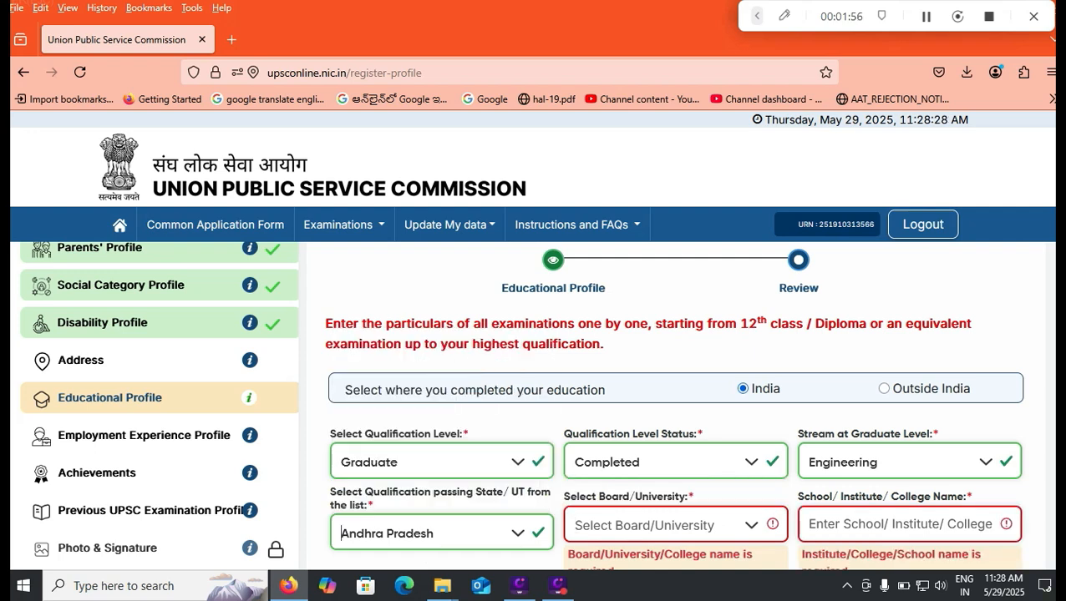
left_click(660, 526)
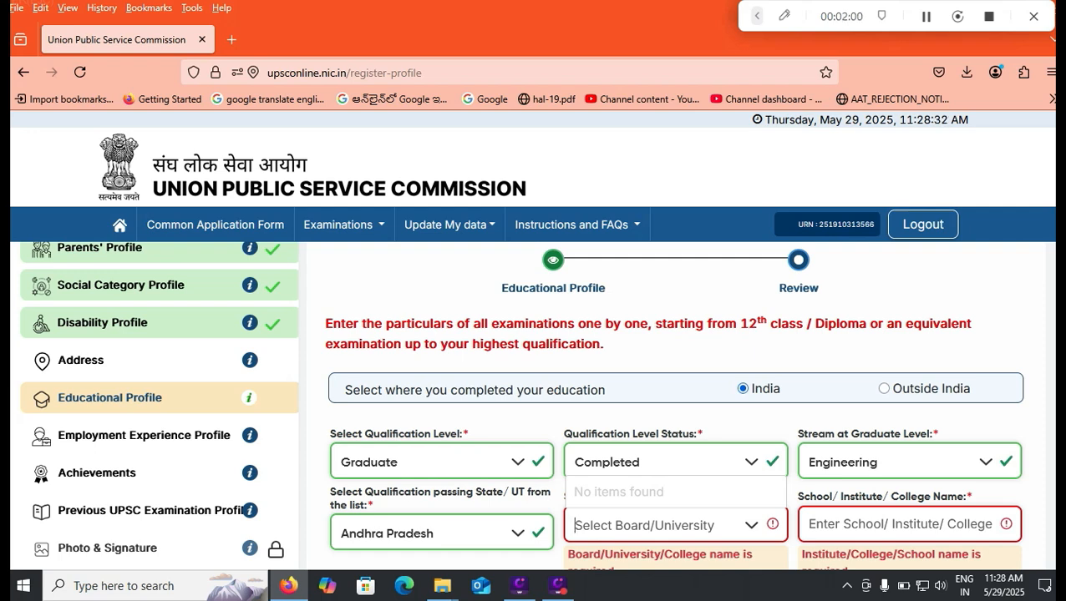
- Choose B.TECH. as the degree with Computer Science as the branch
scroll(672, 406, "down", 1)
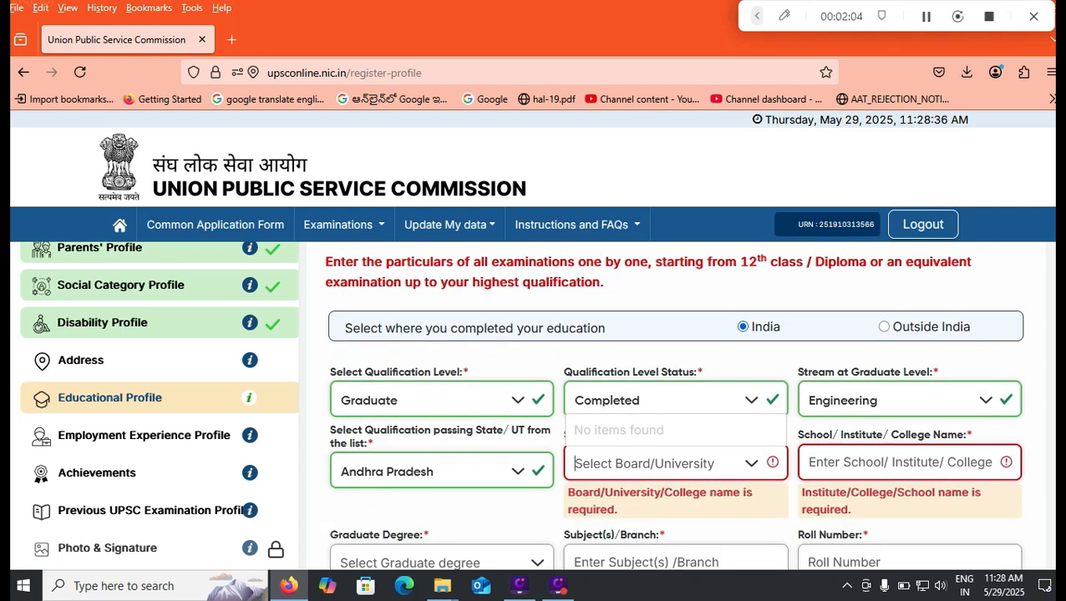
left_click(441, 562)
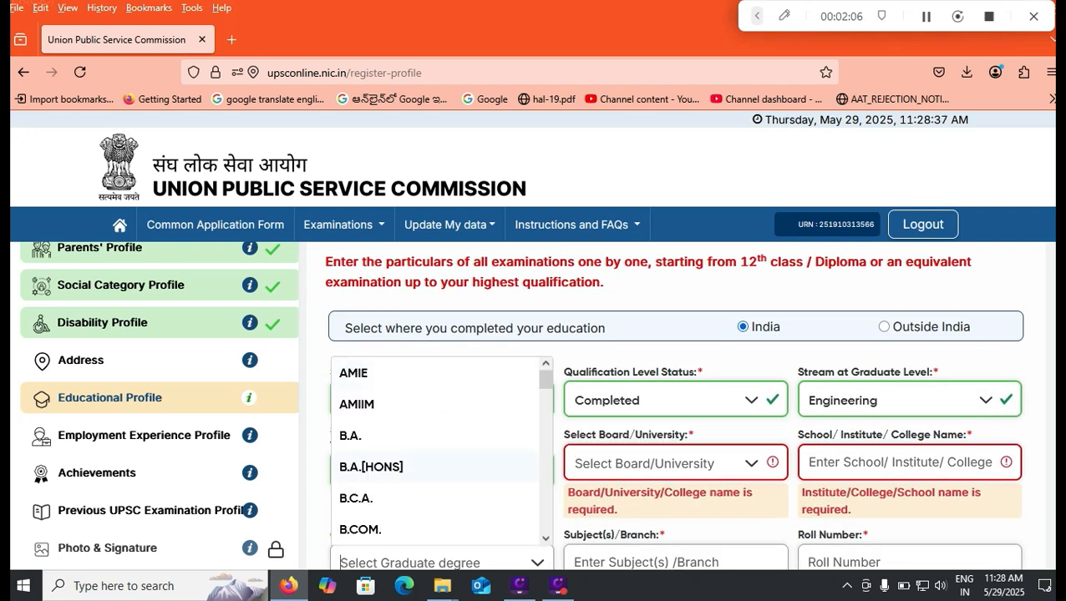
scroll(434, 498, "down", 2)
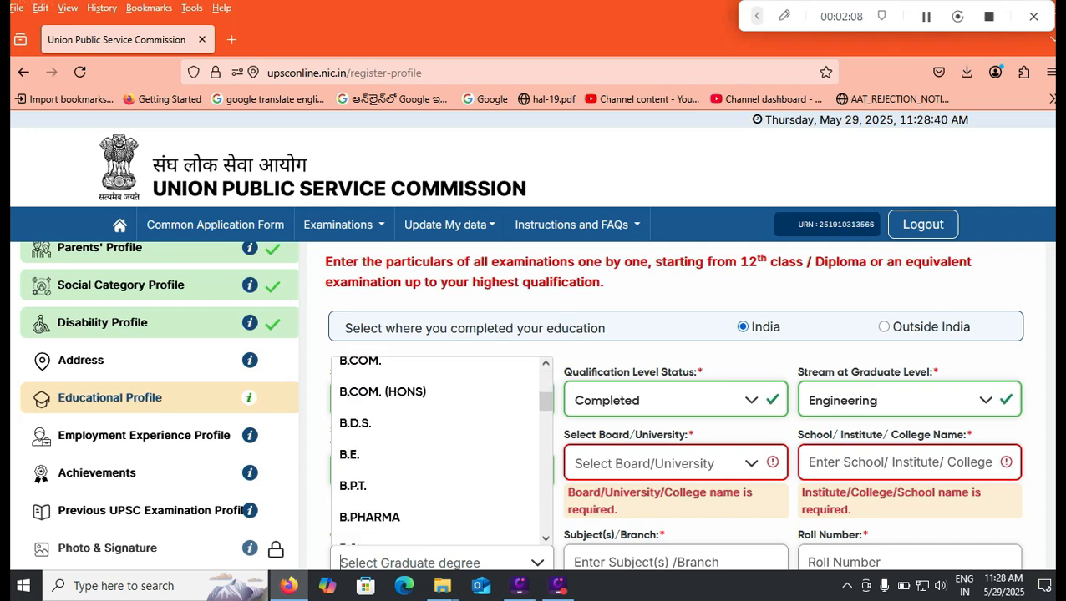
scroll(438, 451, "down", 2)
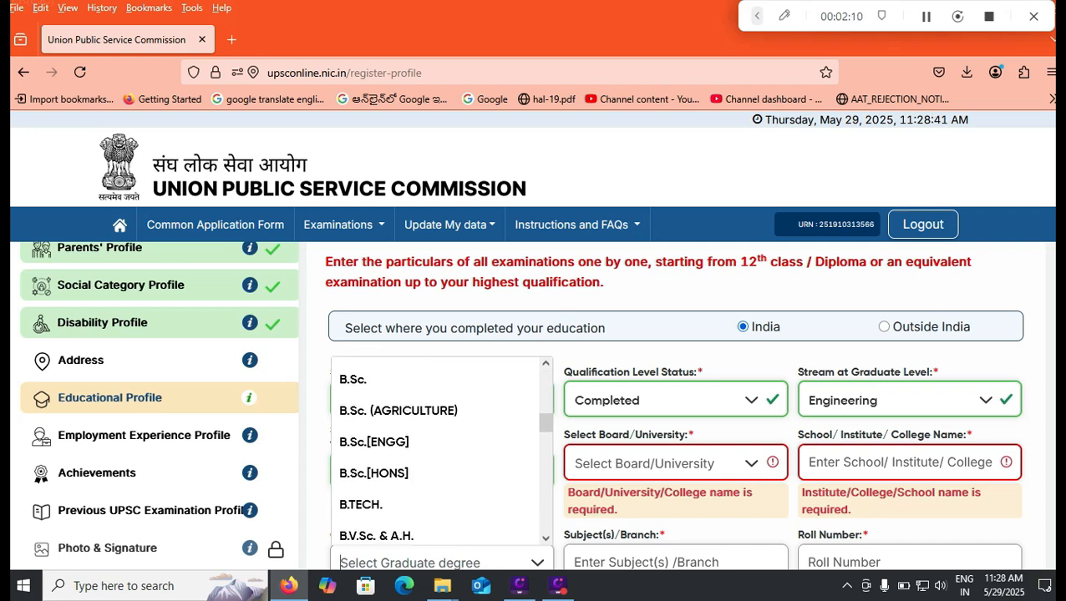
left_click(361, 504)
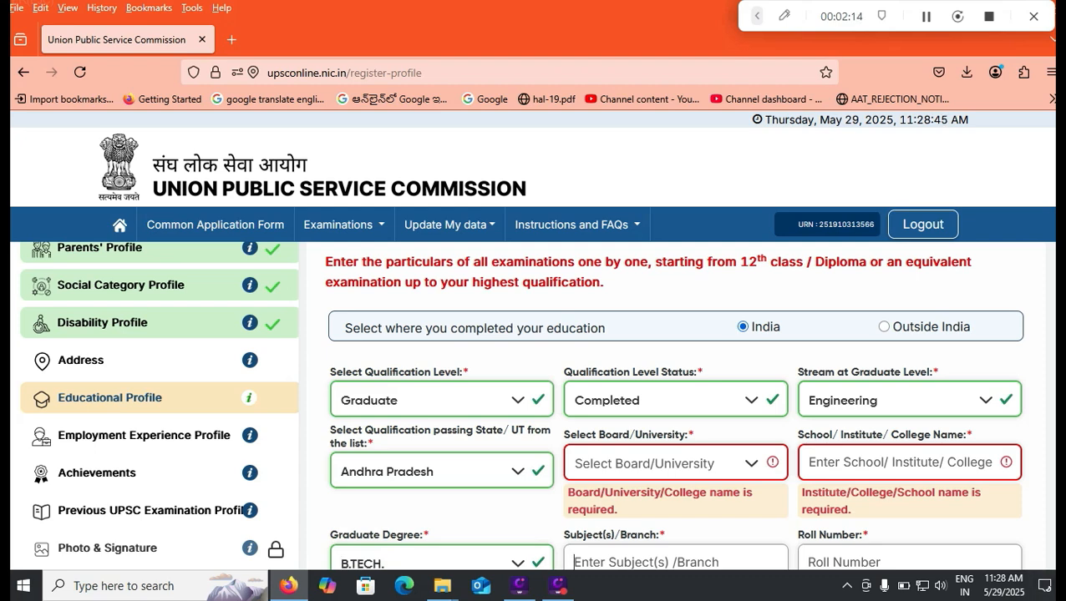
type("Computer S")
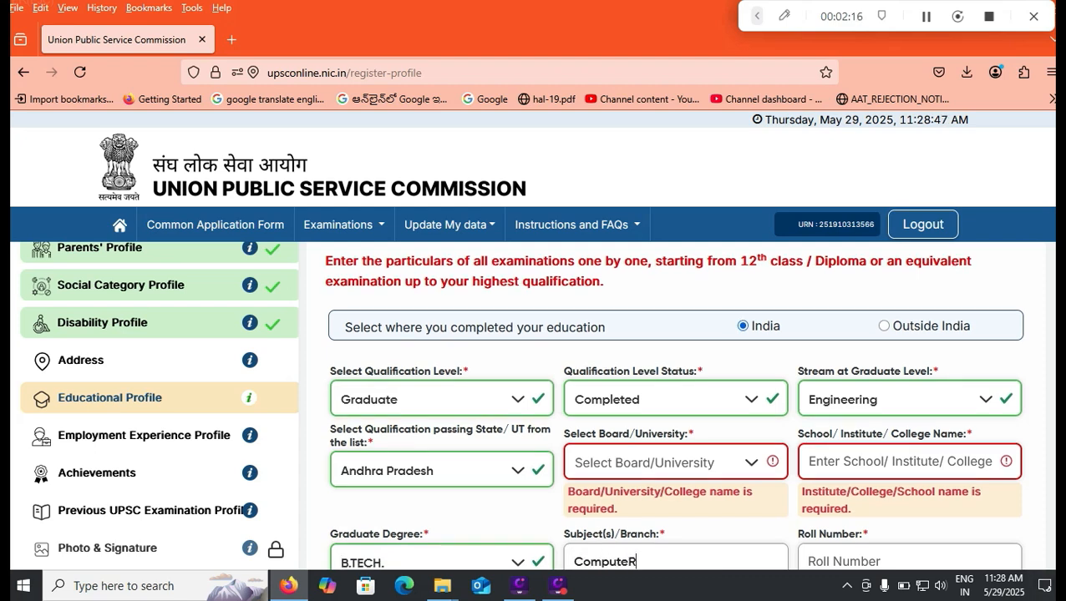
type("cience")
key("Tab")
- Enter 85.05 percentage marks and English as the medium of study
scroll(675, 408, "down", 3)
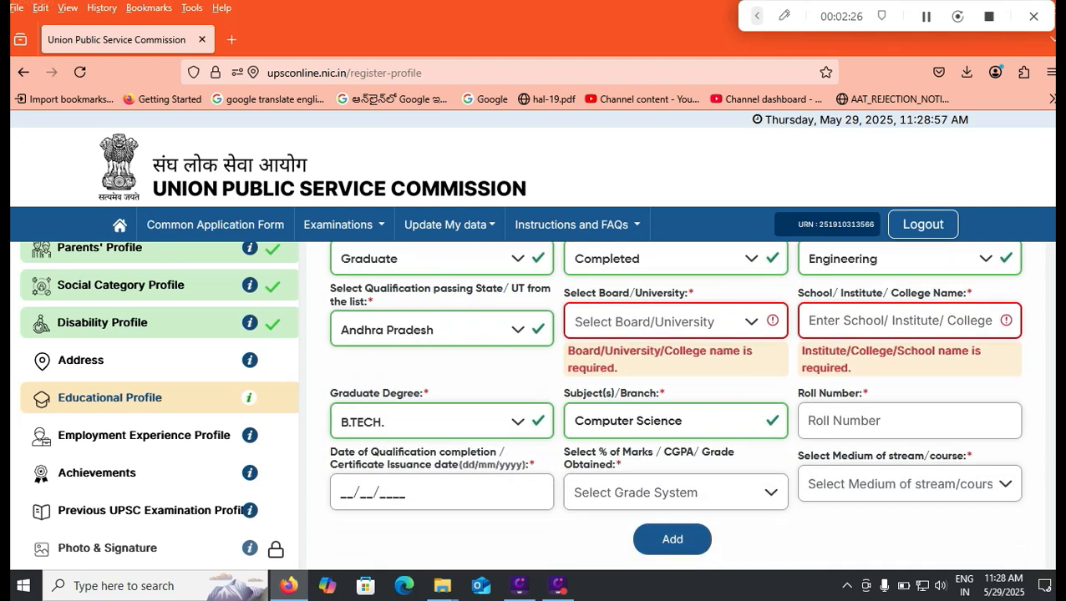
left_click(675, 493)
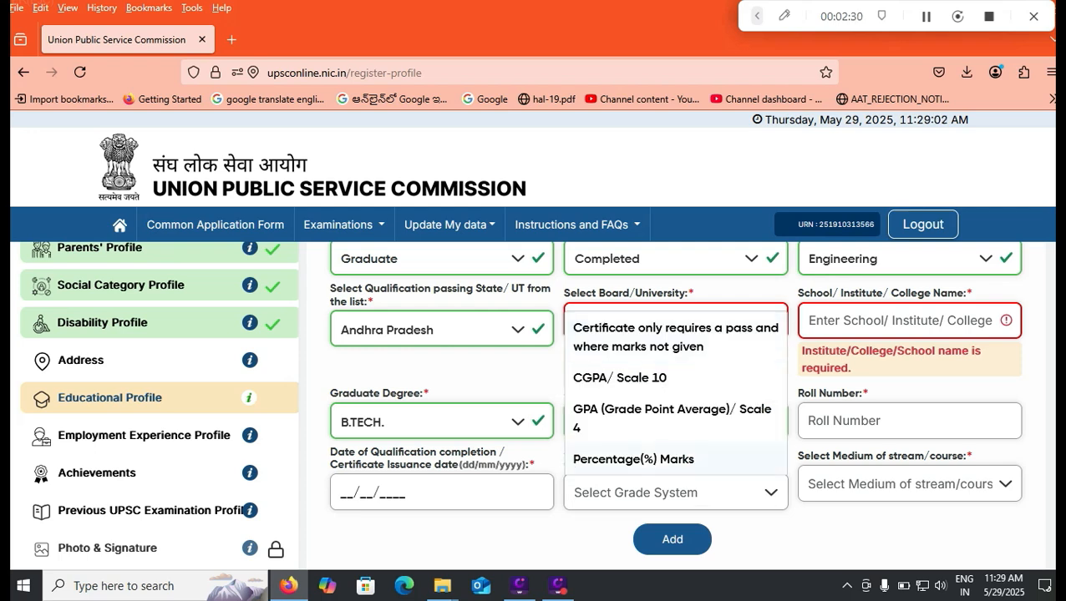
left_click(633, 460)
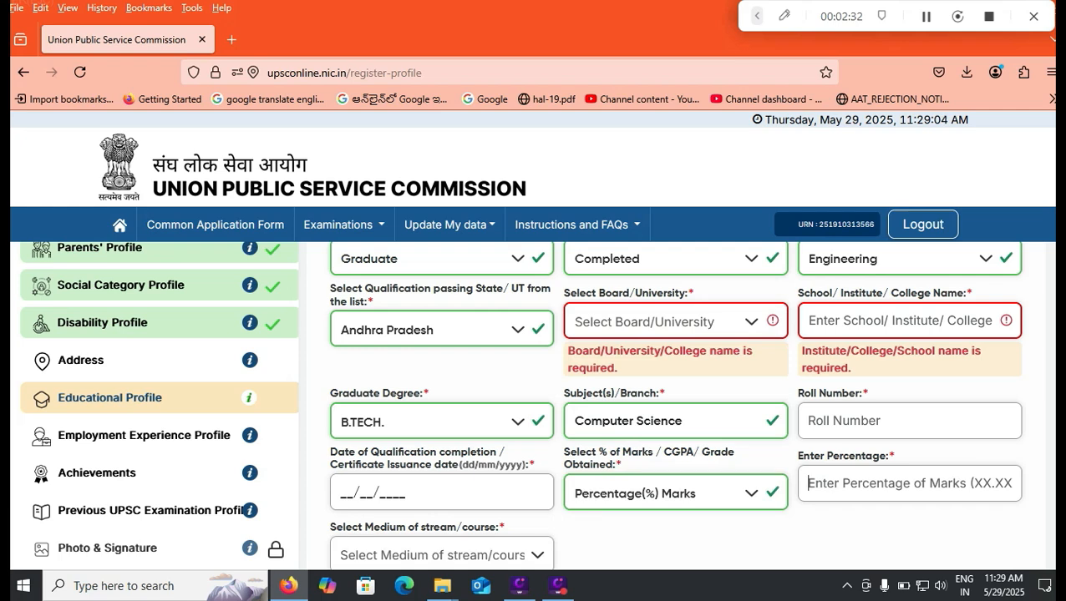
type("85.05")
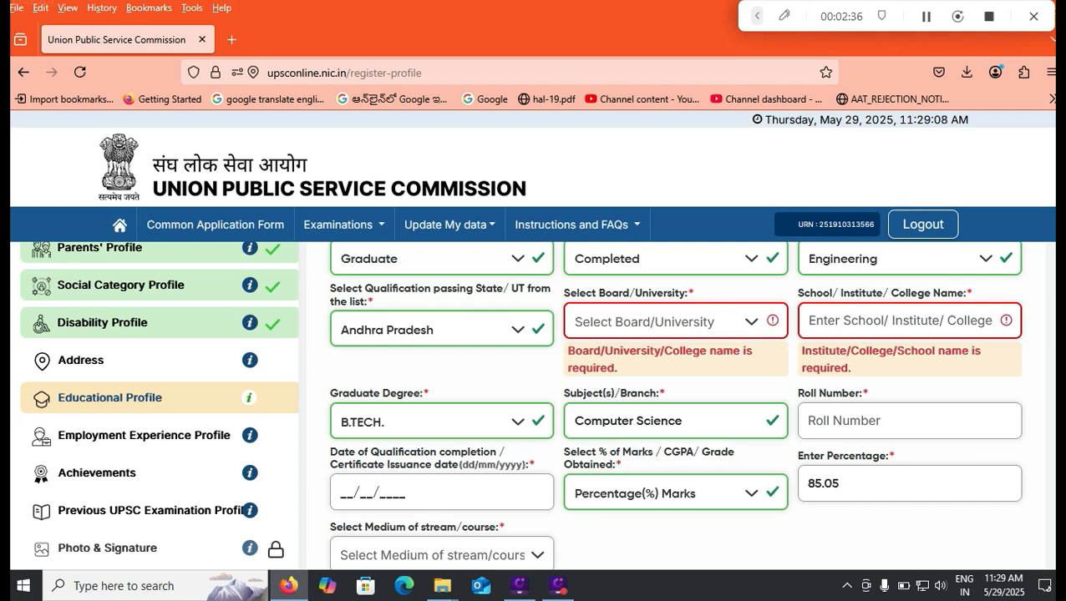
left_click(441, 556)
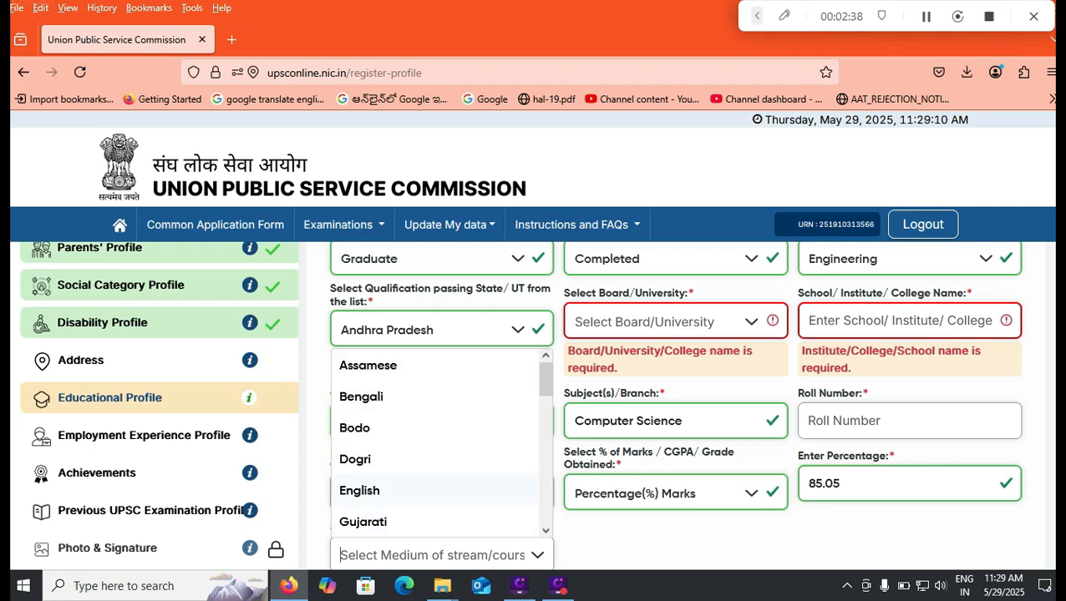
left_click(376, 491)
scroll(675, 405, "down", 1)
scroll(675, 405, "down", 1)
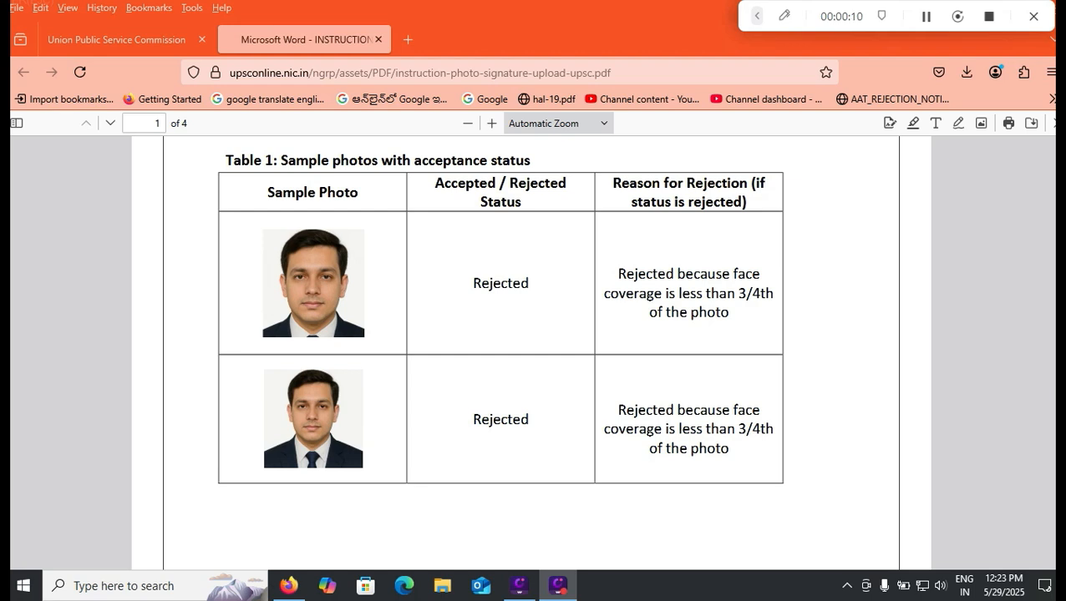
- Scroll through the photo and signature instructions PDF to review the accepted and rejected sample photos
scroll(531, 351, "down", 5)
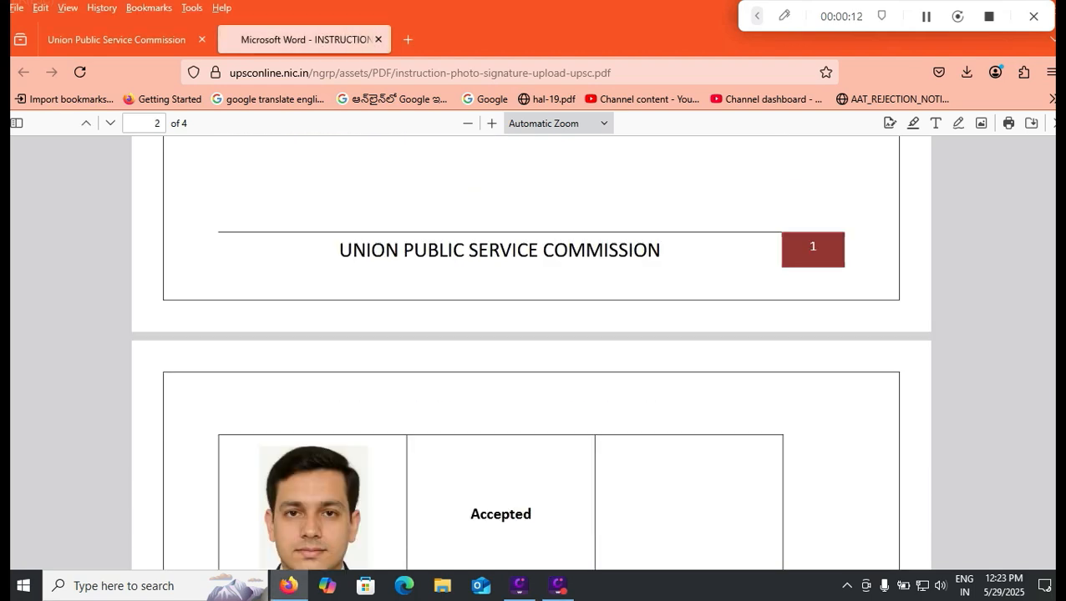
scroll(531, 351, "down", 2)
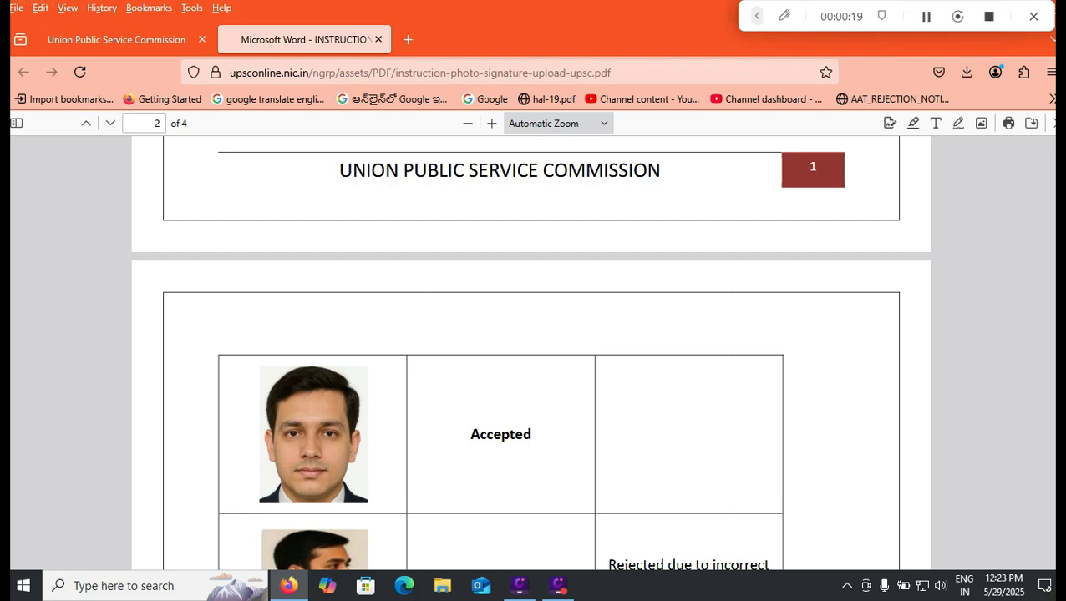
scroll(530, 351, "down", 2)
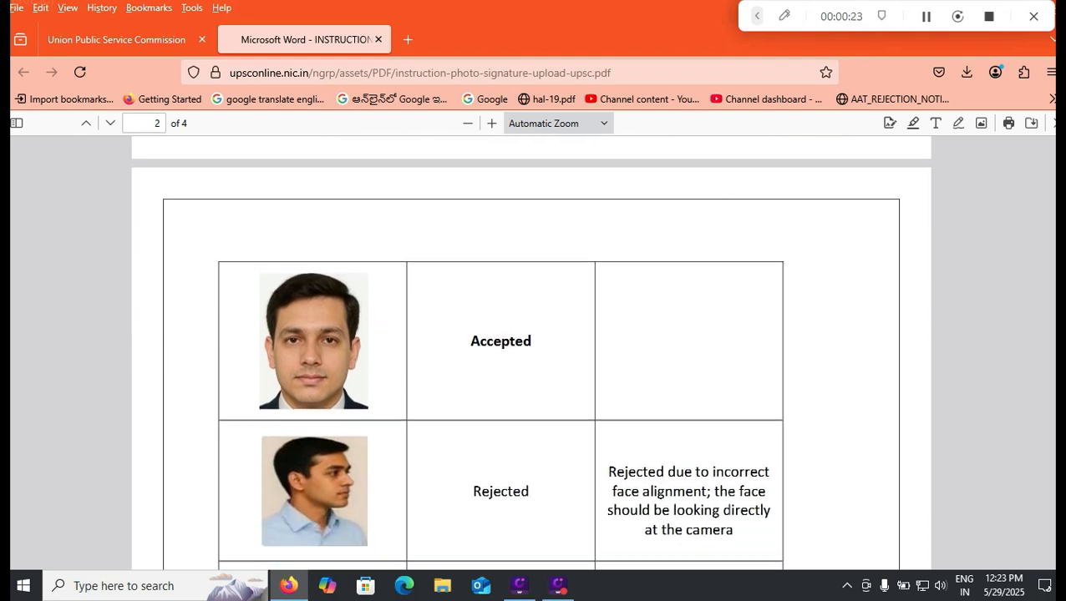
scroll(530, 351, "down", 5)
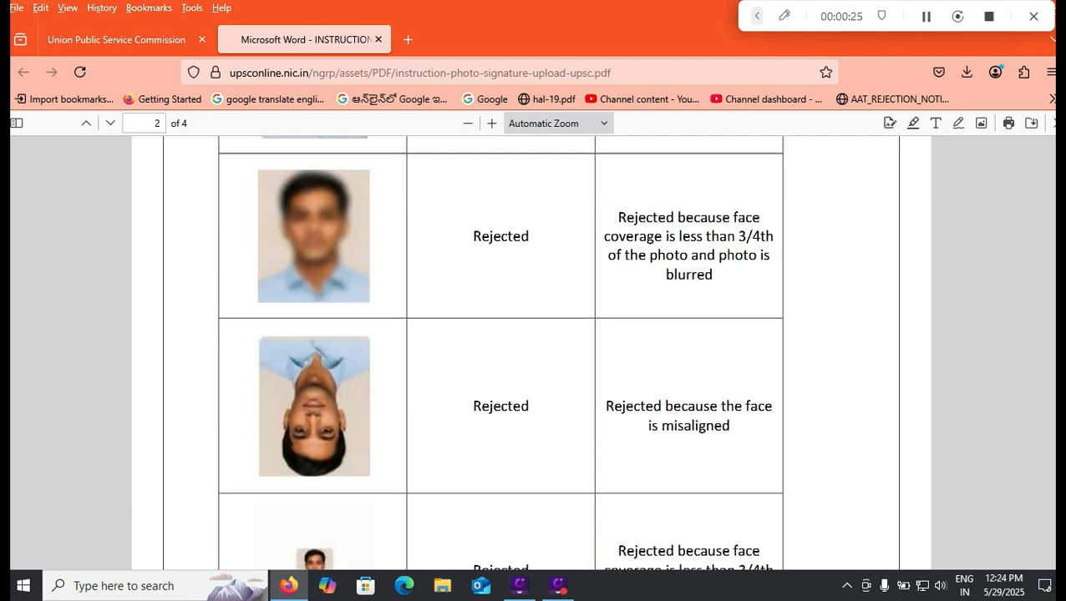
scroll(530, 351, "down", 10)
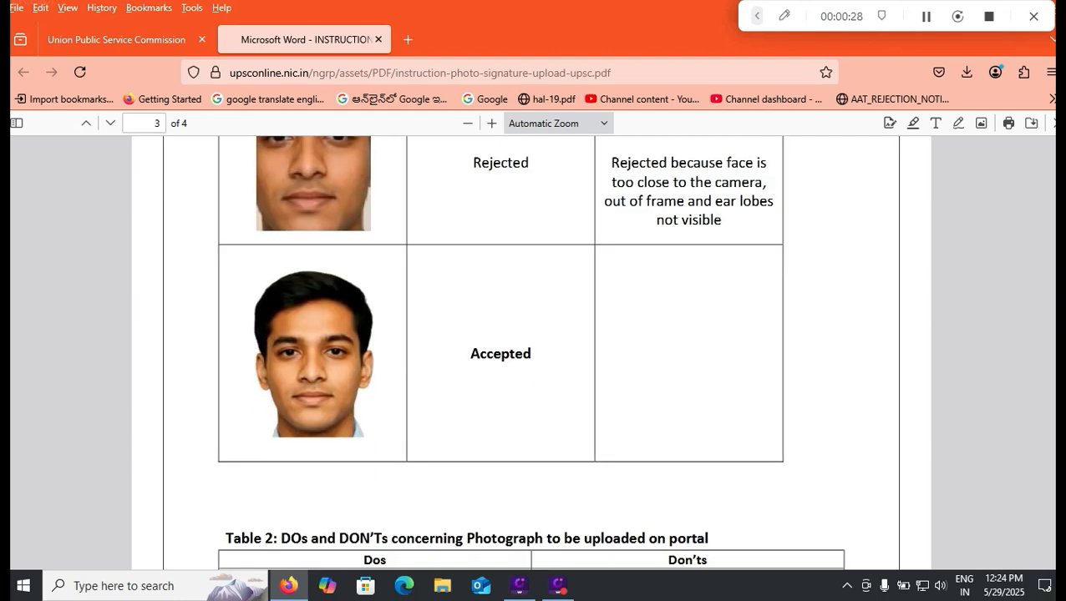
scroll(530, 351, "up", 3)
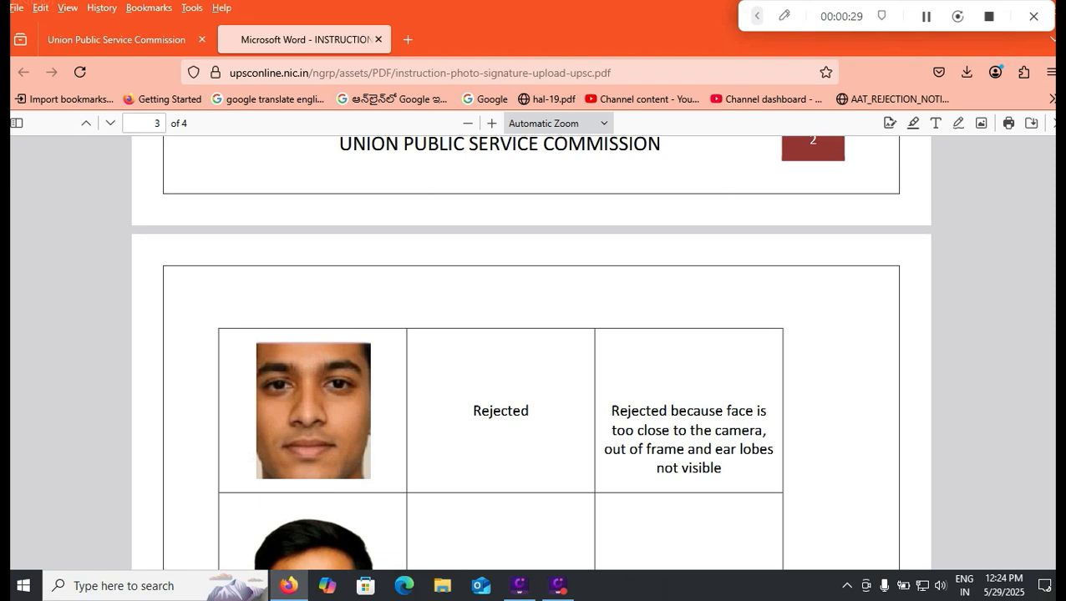
scroll(531, 350, "down", 3)
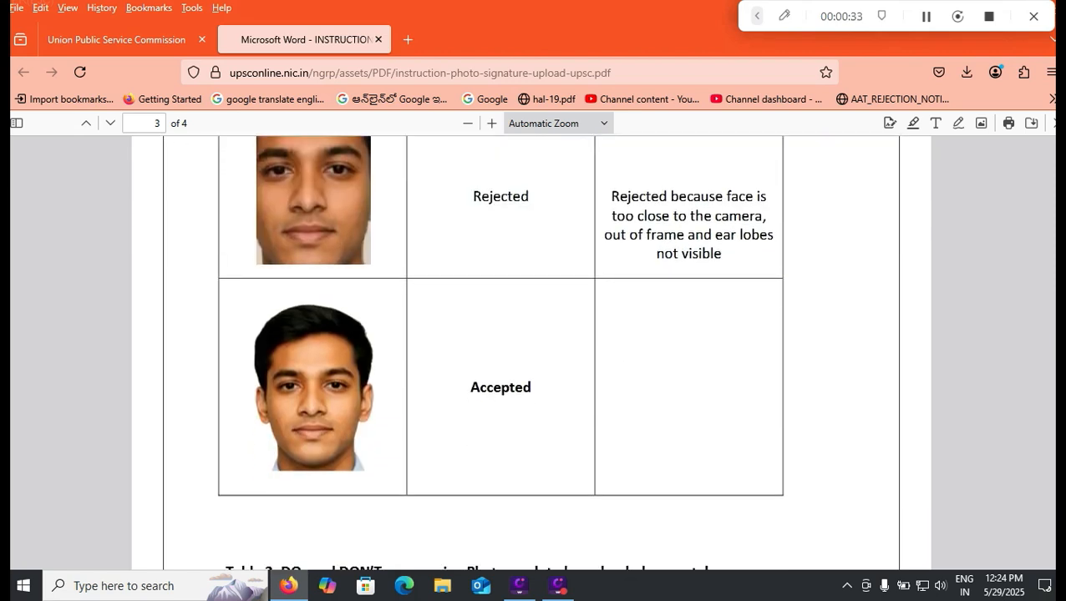
scroll(530, 351, "down", 3)
scroll(531, 351, "up", 20)
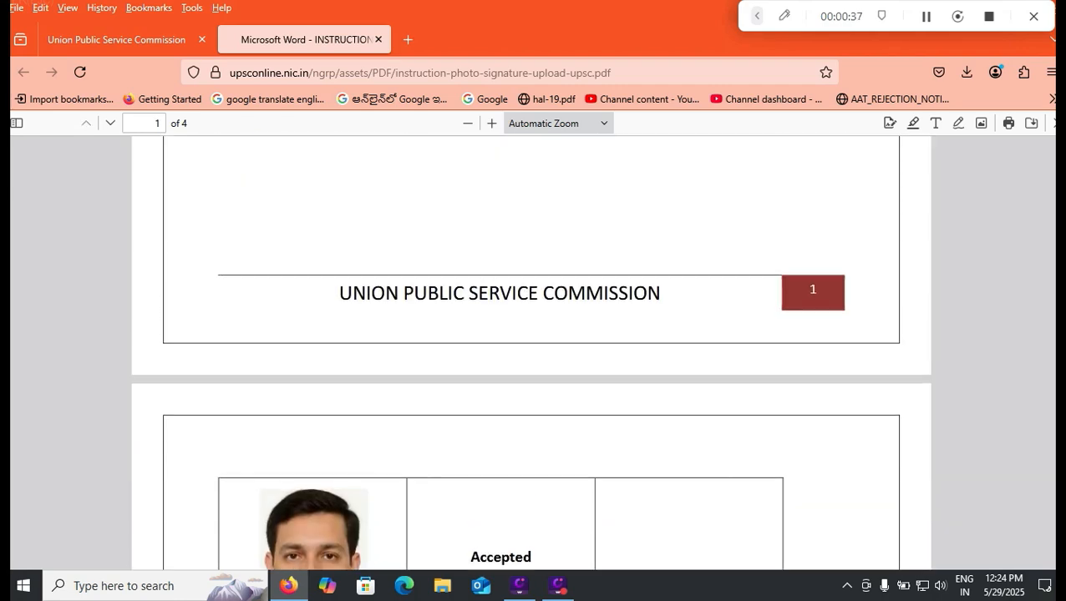
scroll(531, 351, "down", 2)
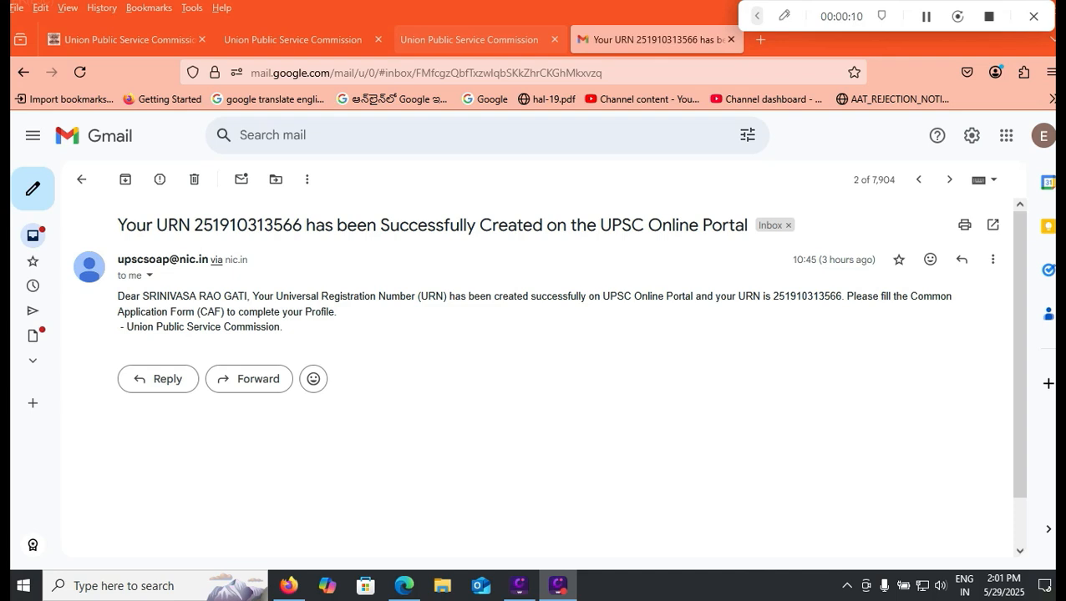
- Return to the UPSC portal tab listing the examinations open for application
left_click(468, 39)
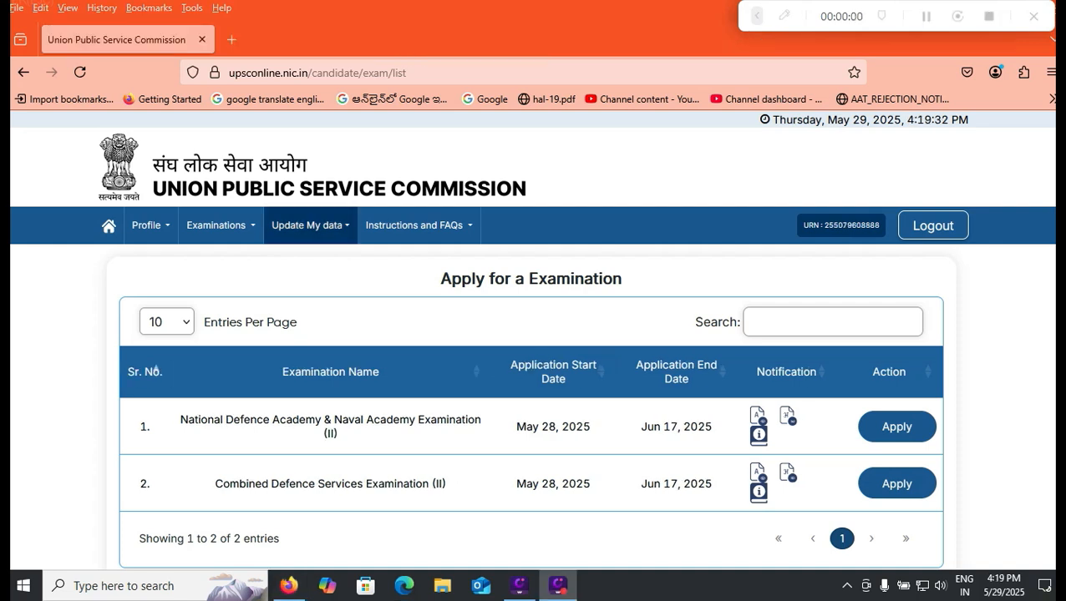
- Apply for NDA & NA (II) 2025 and scroll down the CAF review to the declaration
left_click(219, 225)
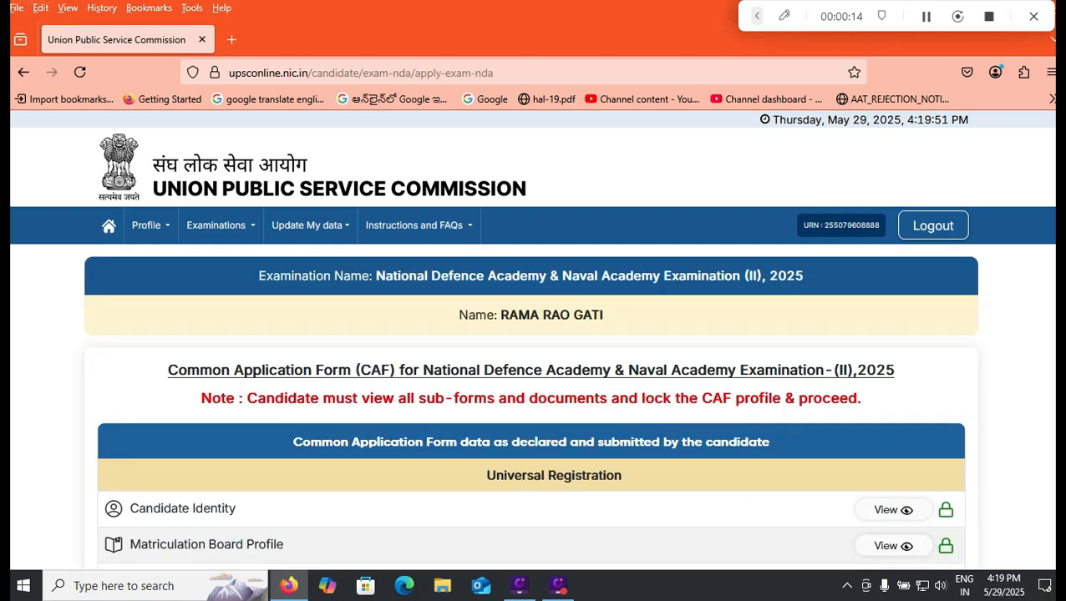
scroll(533, 334, "down", 2)
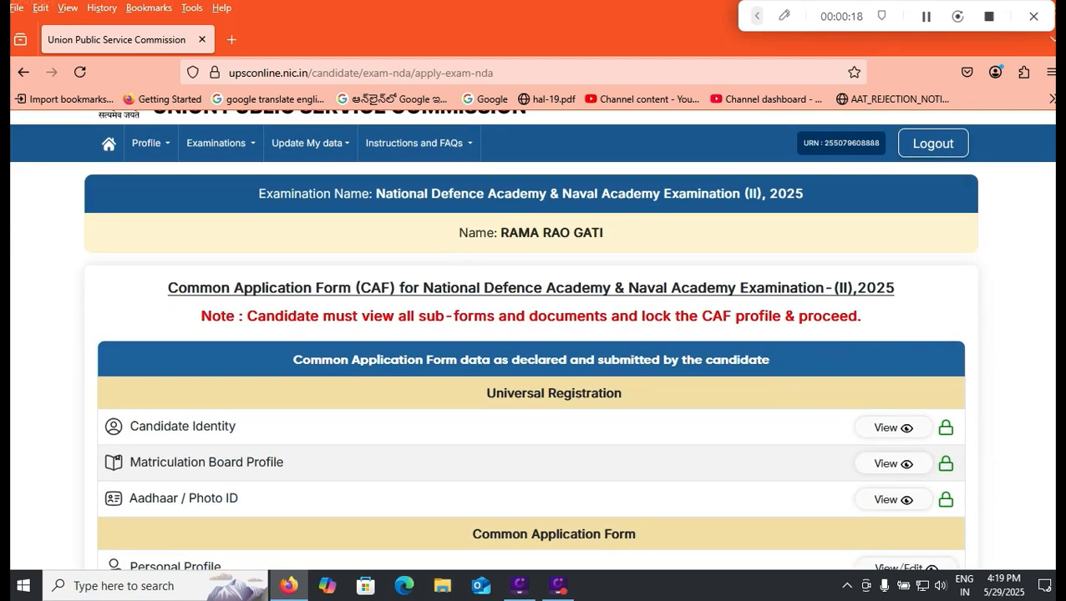
scroll(533, 334, "down", 1)
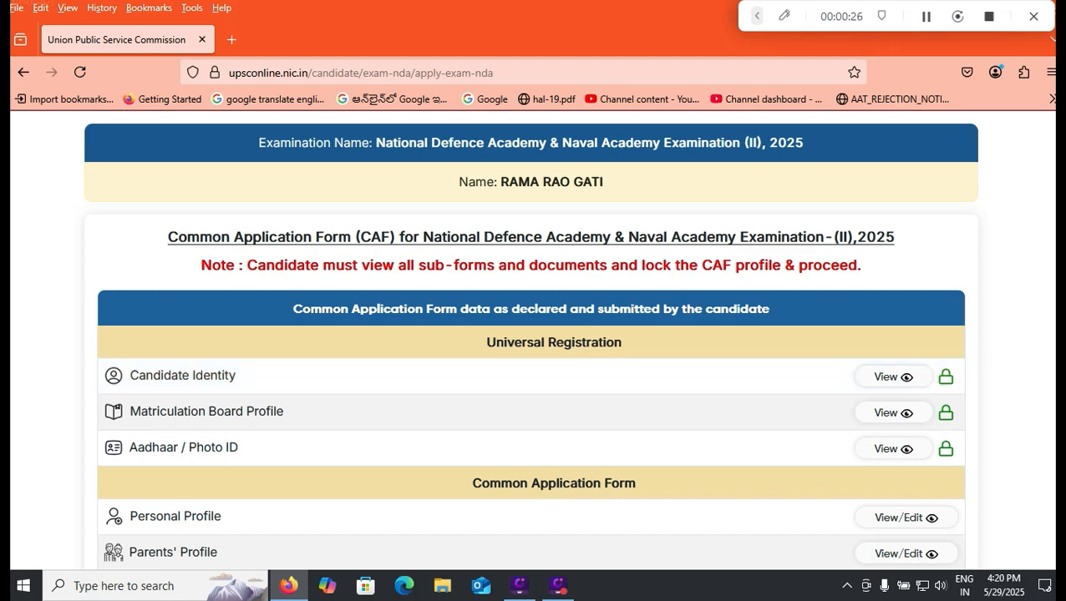
scroll(531, 339, "down", 3)
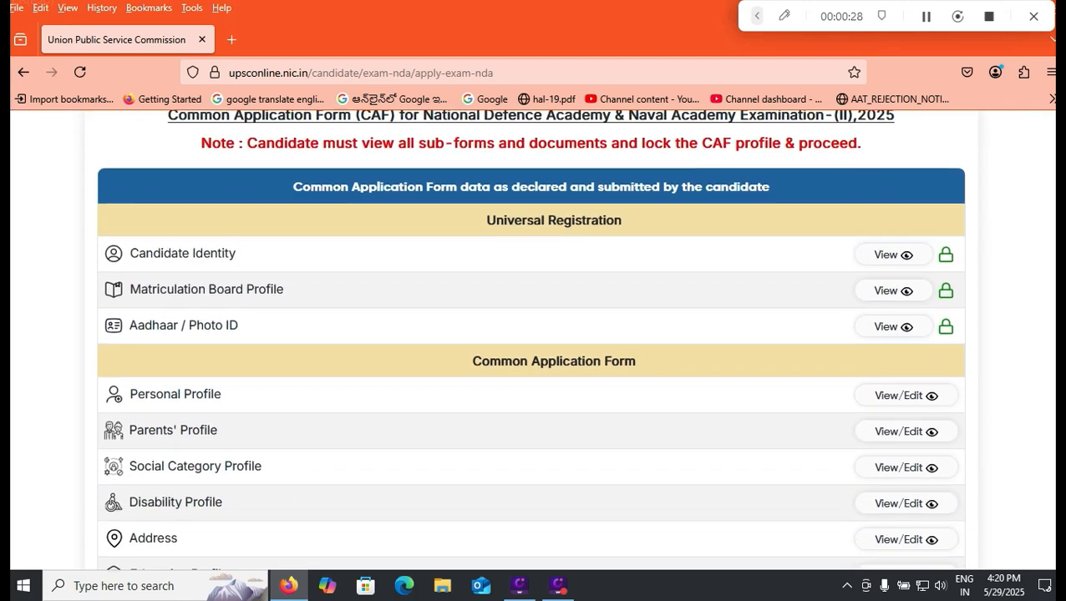
scroll(531, 339, "up", 2)
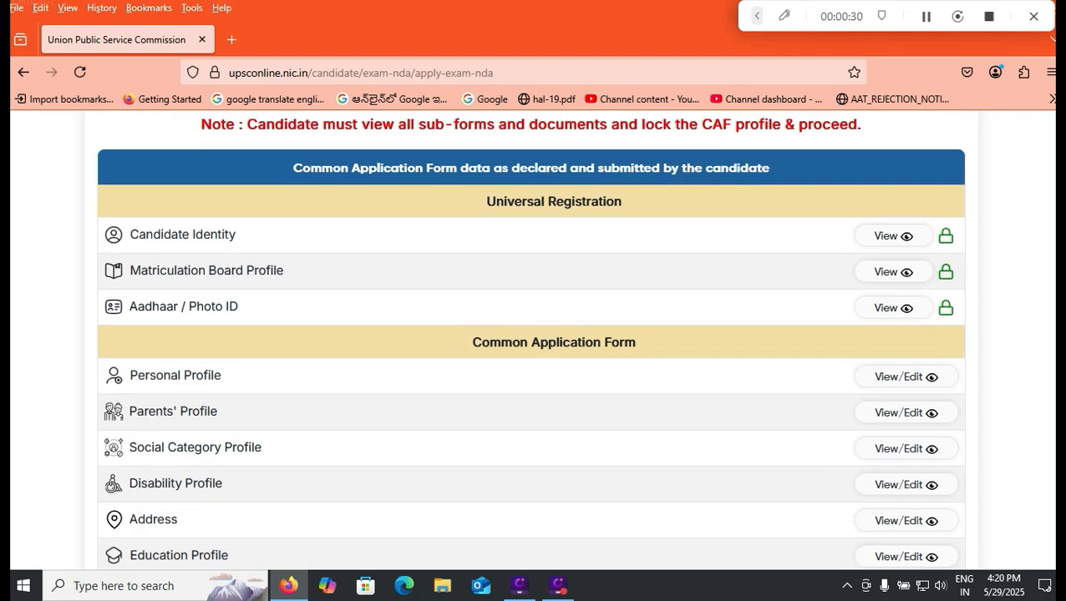
scroll(531, 340, "up", 1)
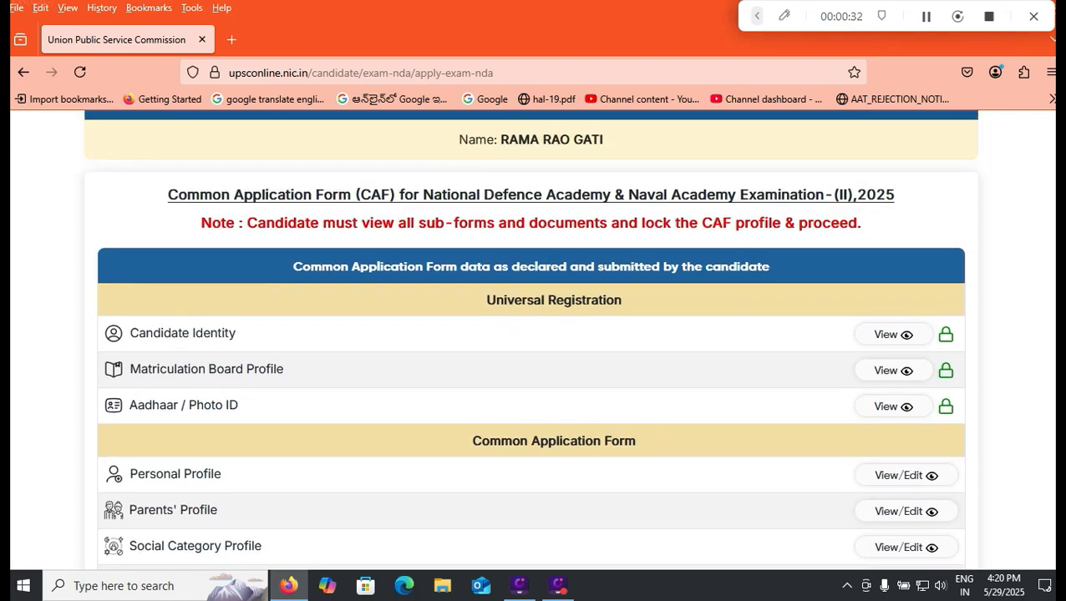
scroll(531, 339, "down", 4)
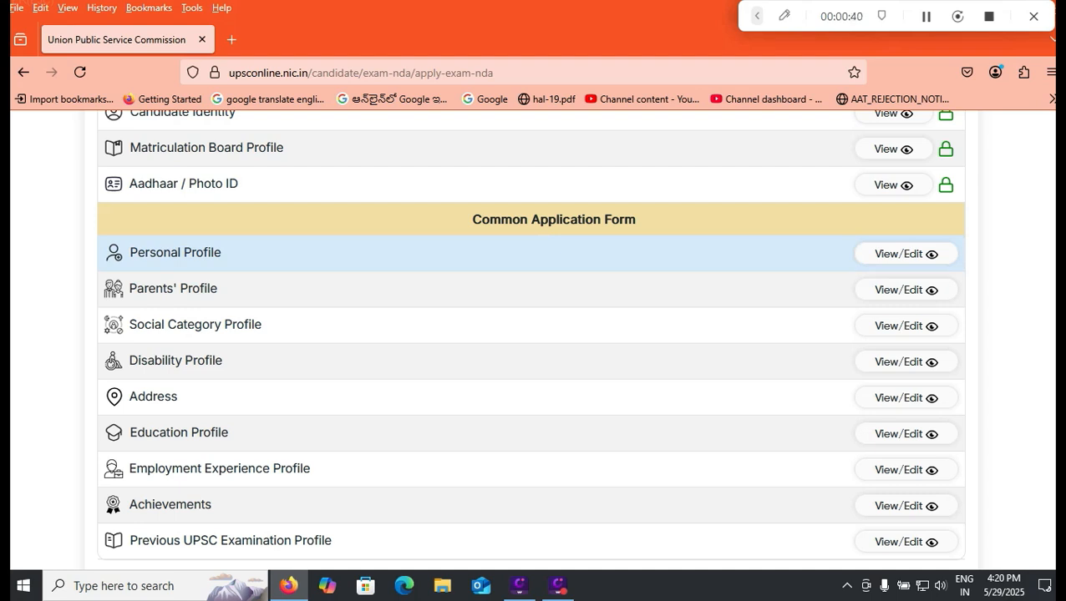
scroll(532, 334, "down", 3)
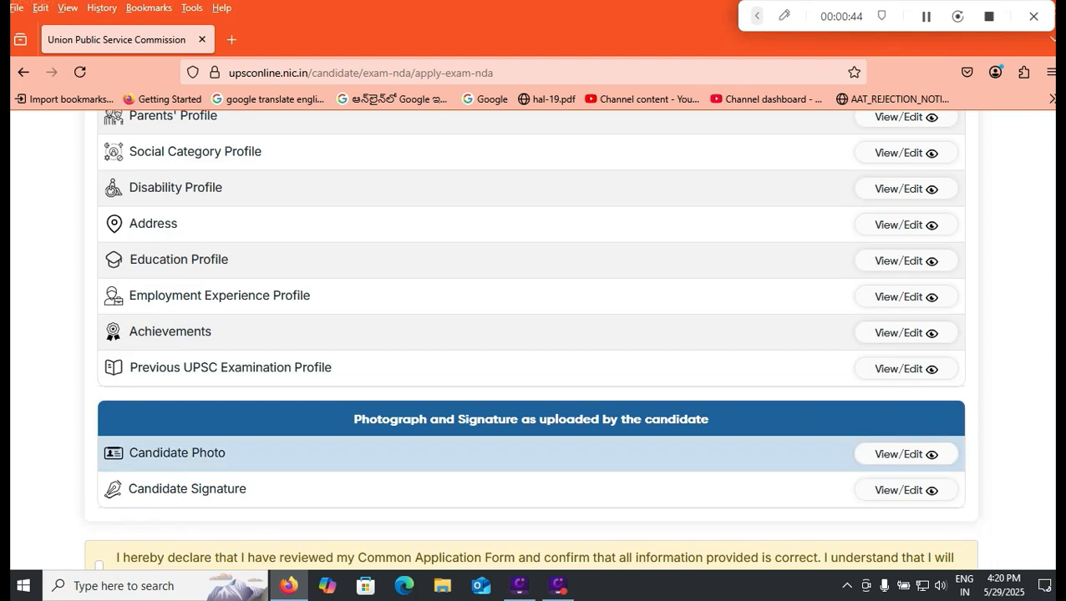
scroll(531, 334, "down", 3)
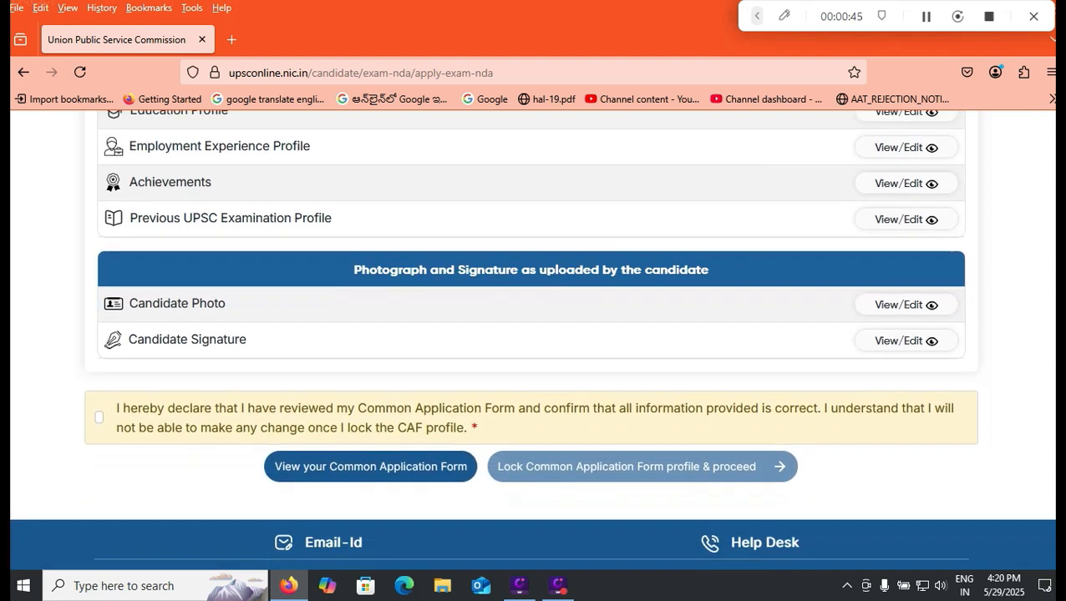
- Tick the review declaration, then lock the Common Application Form profile, confirming Yes
left_click(99, 416)
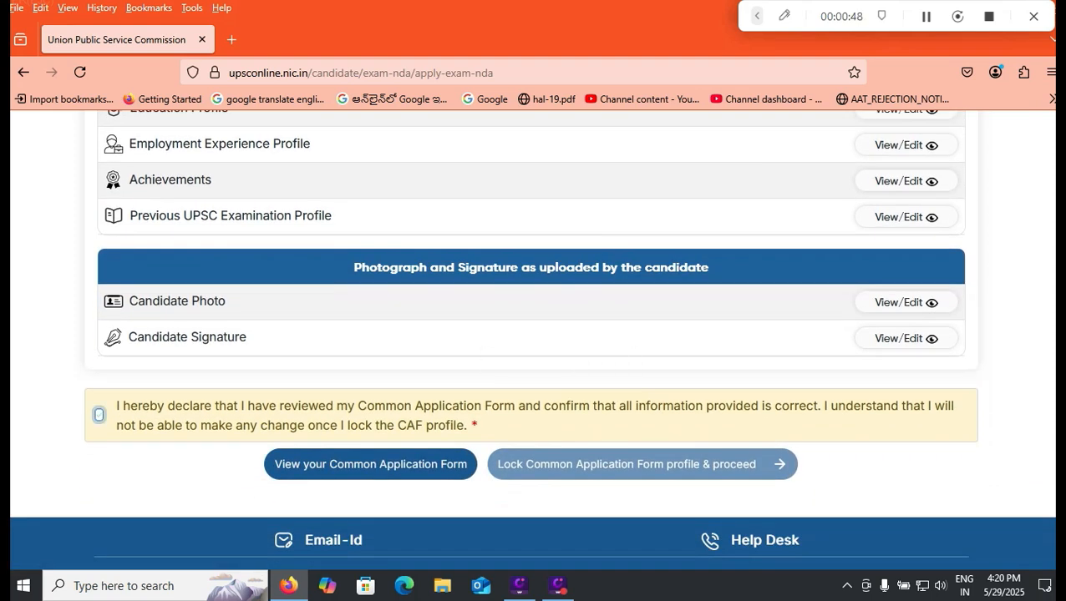
left_click(98, 415)
left_click(99, 415)
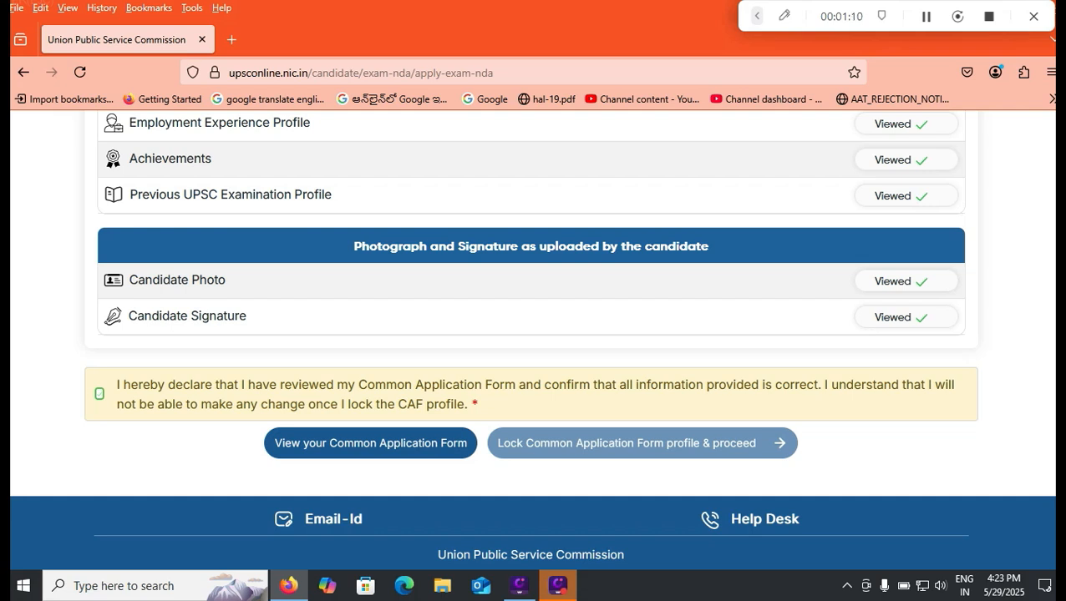
left_click(643, 444)
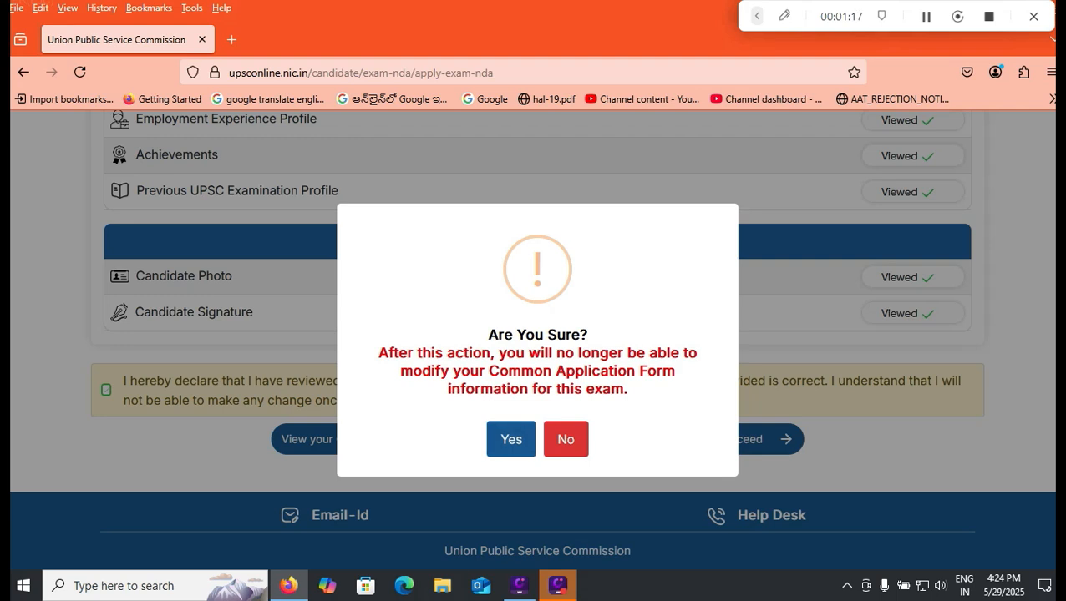
key("Return")
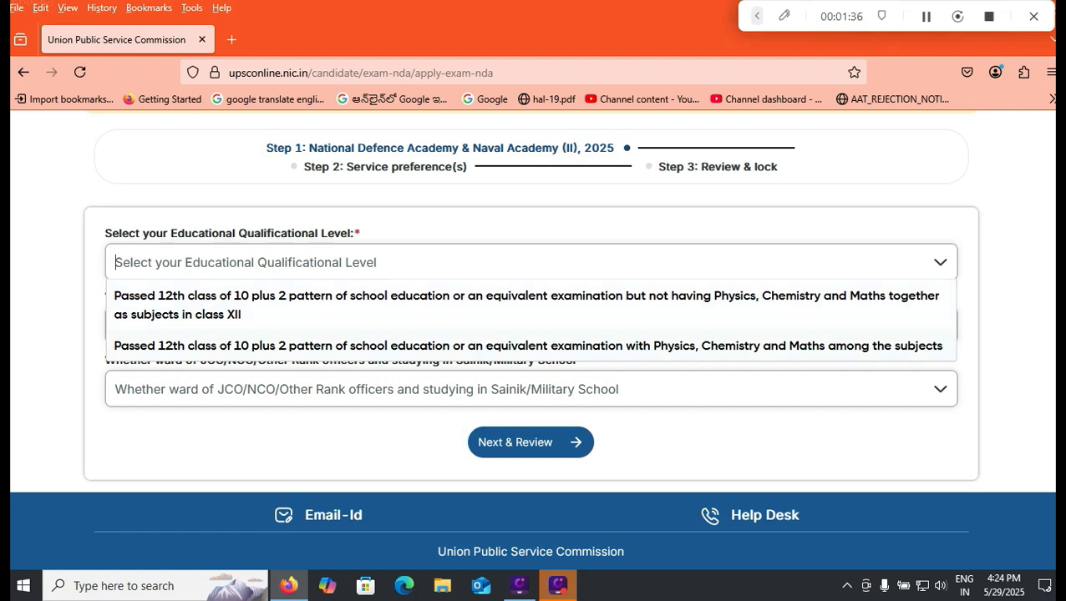
- Pick the 12th-class Physics, Chemistry and Maths qualification; answer No to Sainik School and JCO/NCO ward questions
left_click(528, 346)
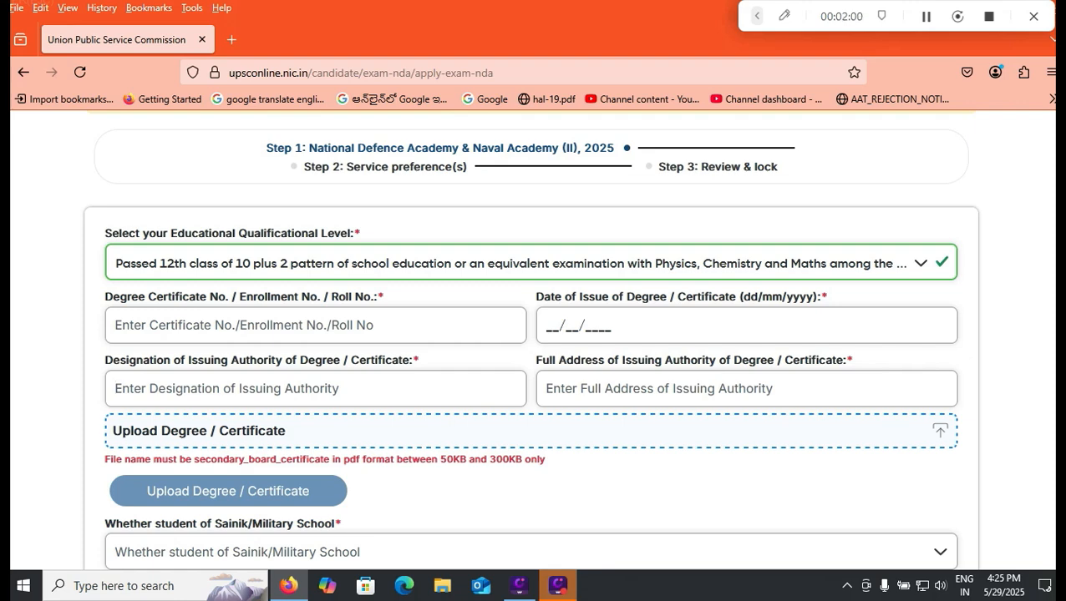
scroll(531, 340, "down", 2)
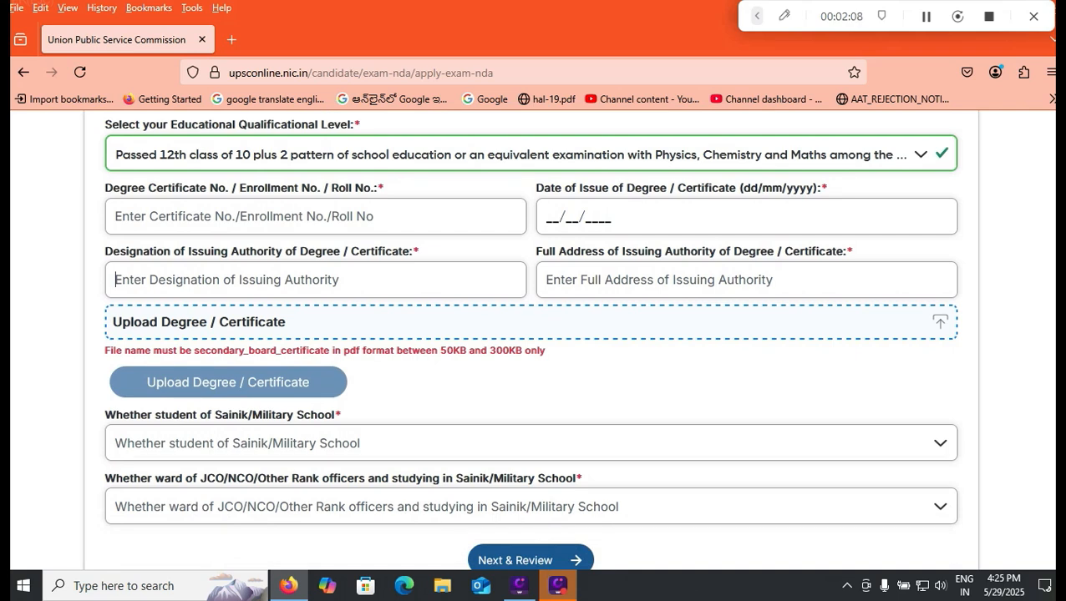
left_click(529, 443)
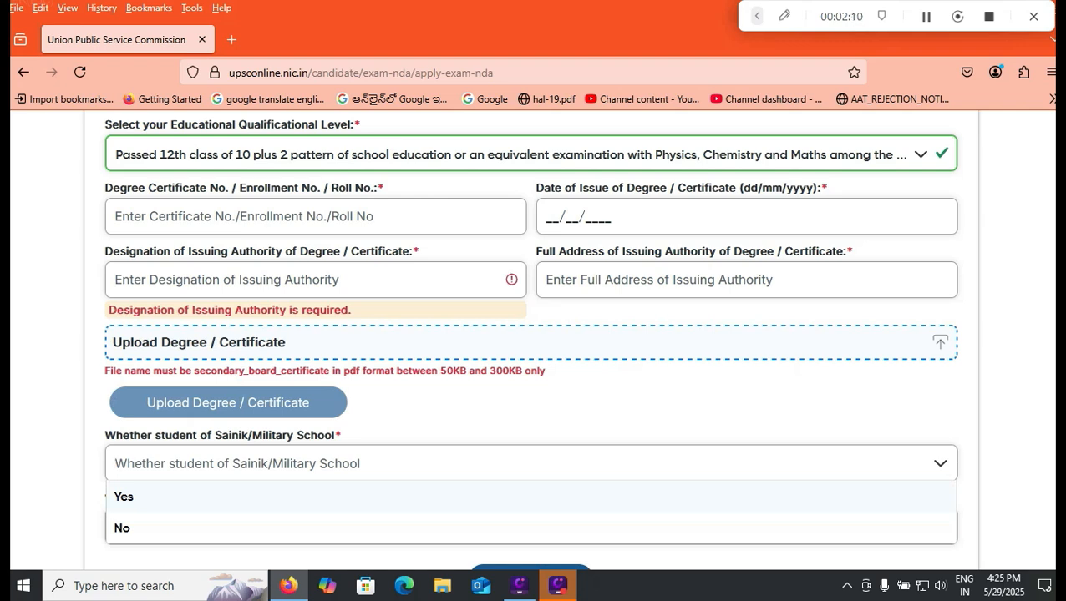
left_click(530, 527)
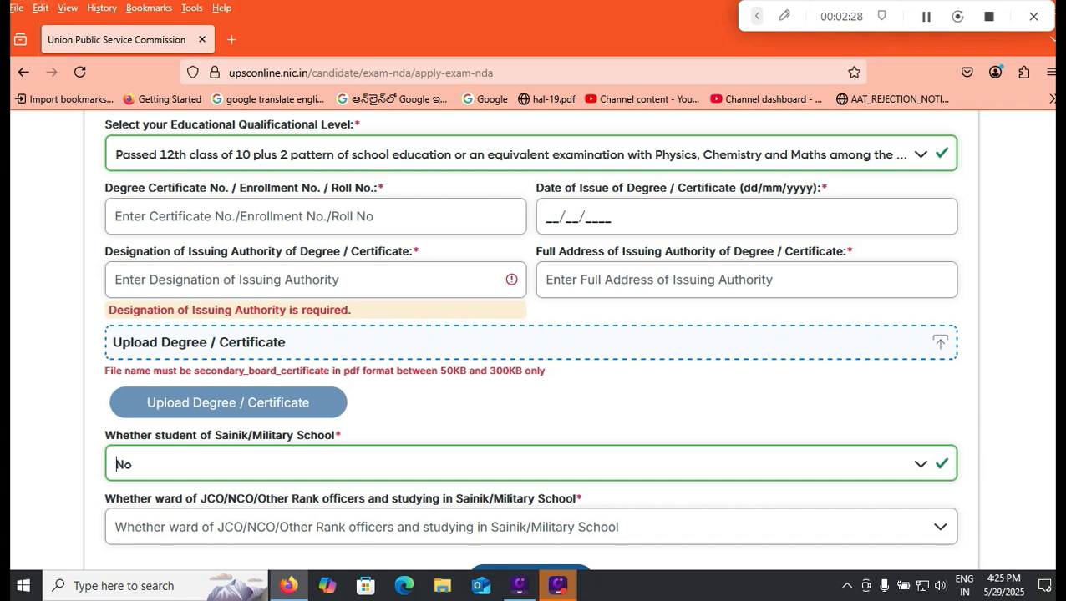
left_click(531, 527)
left_click(531, 494)
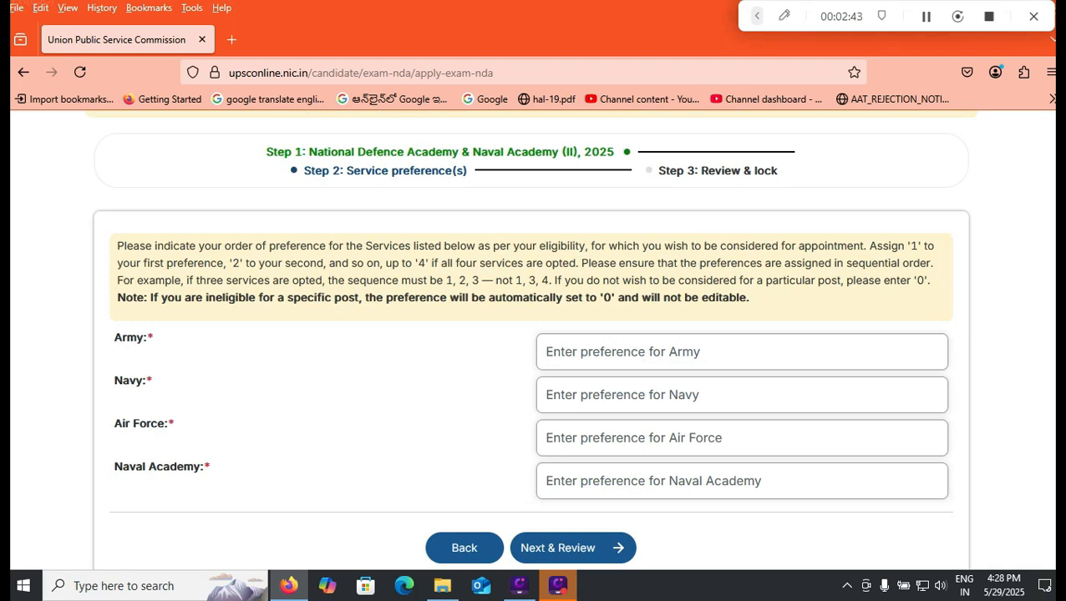
- Set service preferences to Army 1, Navy 2, Air Force 3, Naval Academy 0
left_click(548, 352)
type("1")
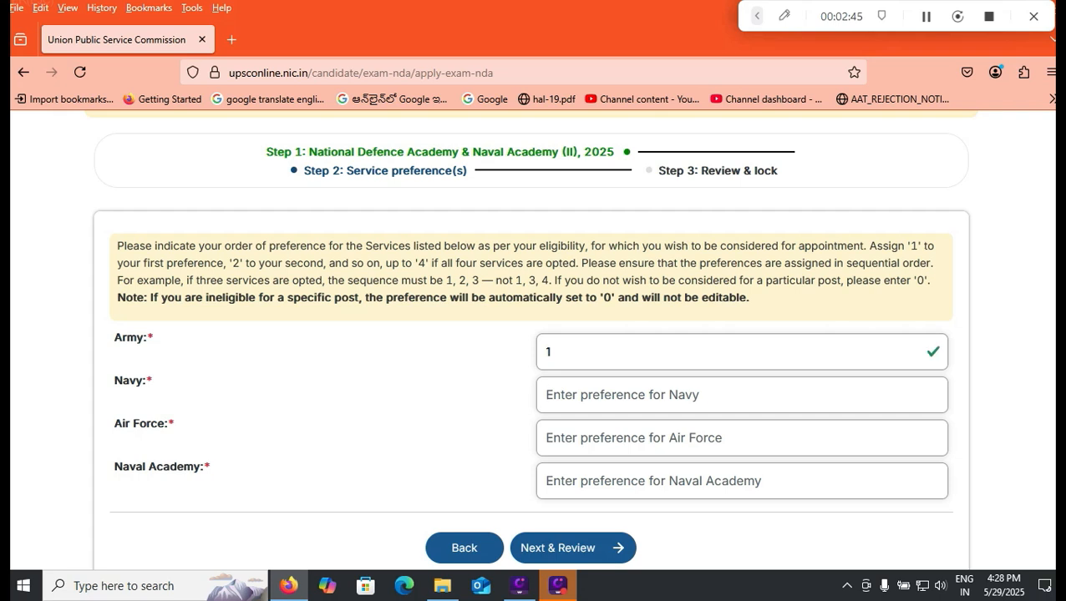
type("2")
key("Tab")
type("3")
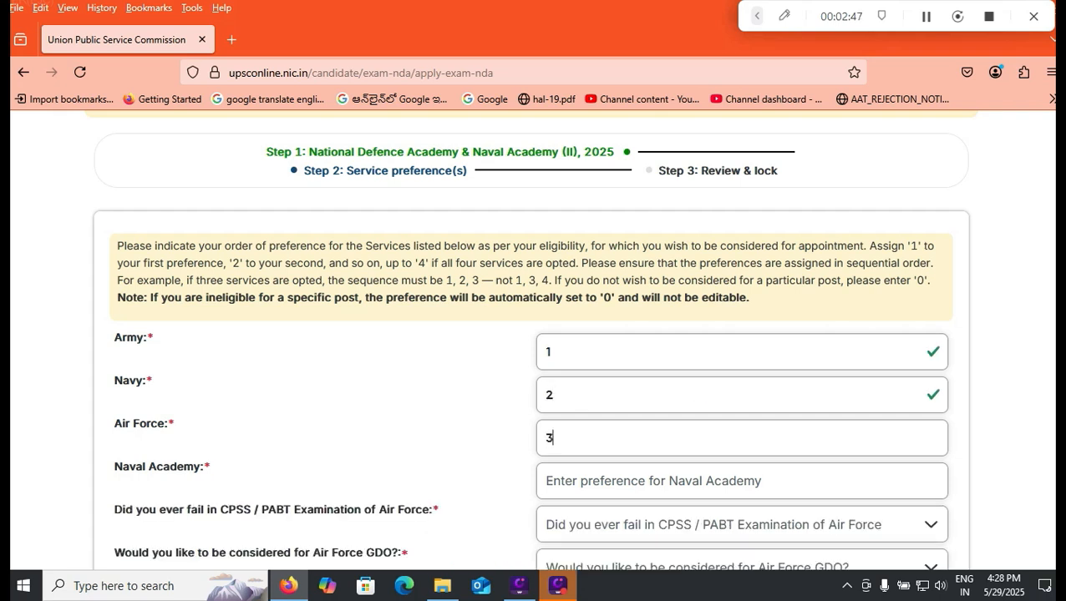
key("Tab")
type("4")
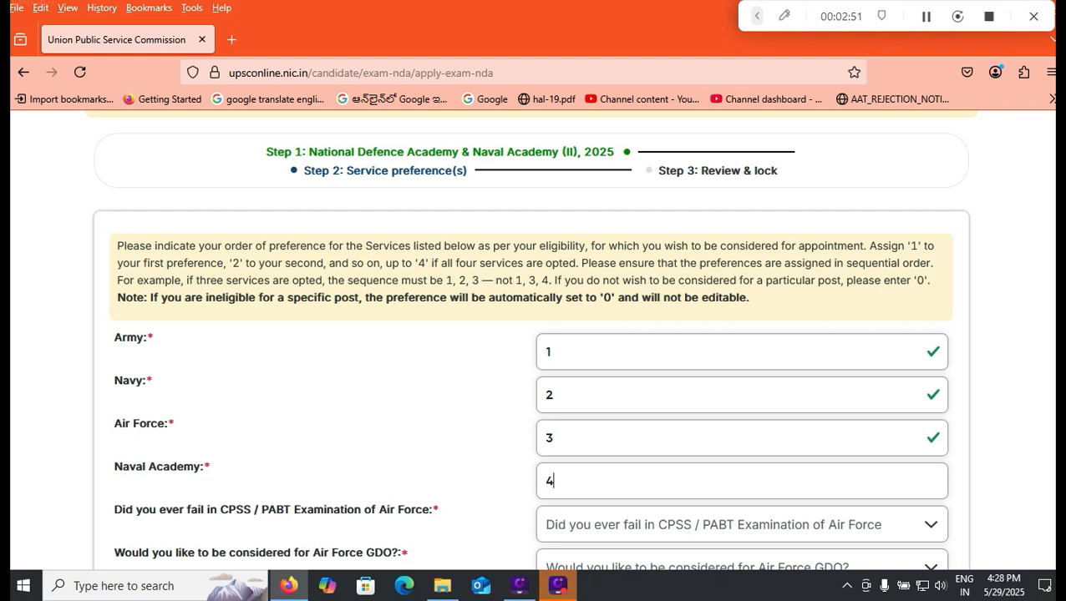
key("shift+Tab")
key("BackSpace")
type("1")
key("shift+Tab")
key("shift+Tab")
type("2")
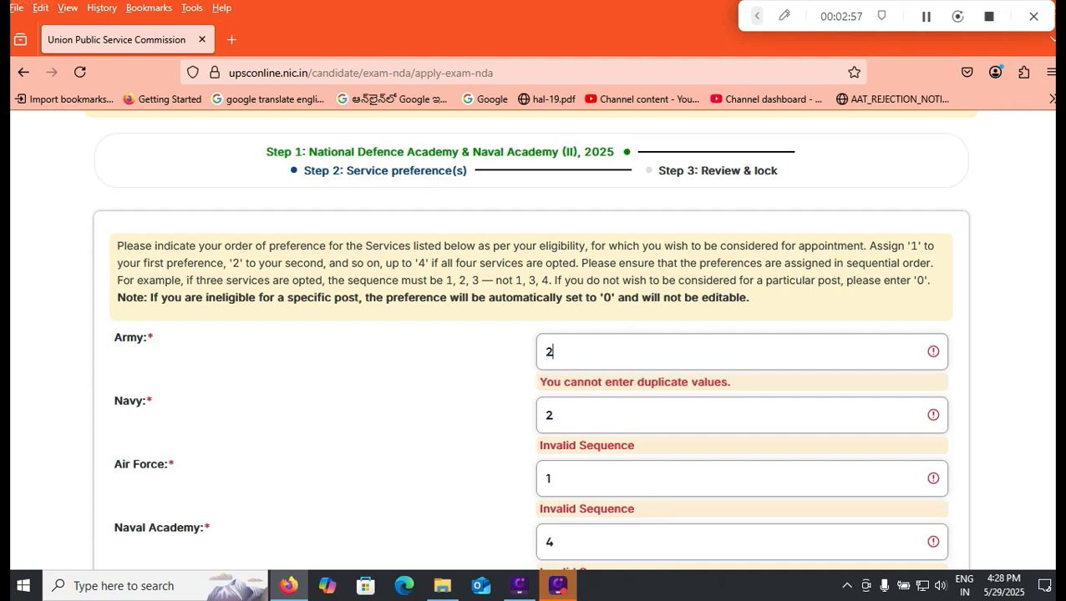
double_click(551, 542)
type("0")
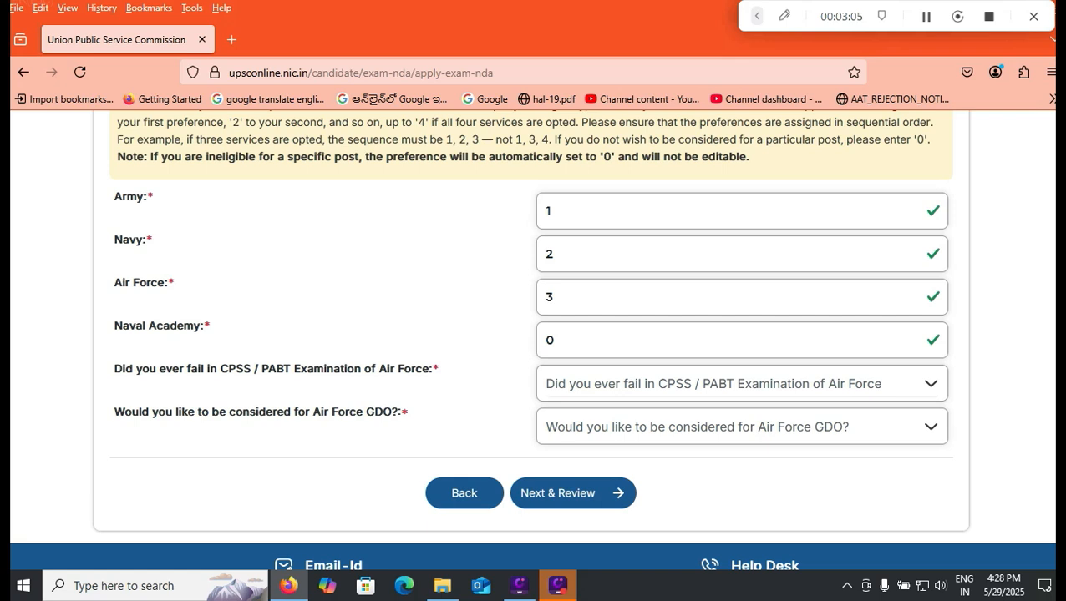
- Answer No to CPSS/PABT failure and Air Force GDO, then move to the review
left_click(741, 385)
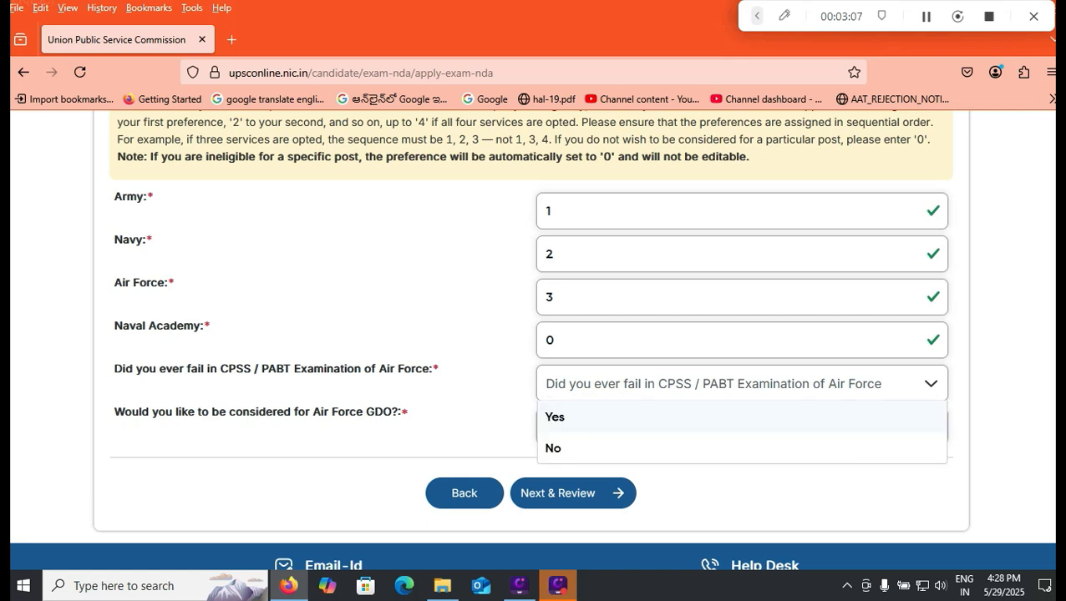
left_click(585, 448)
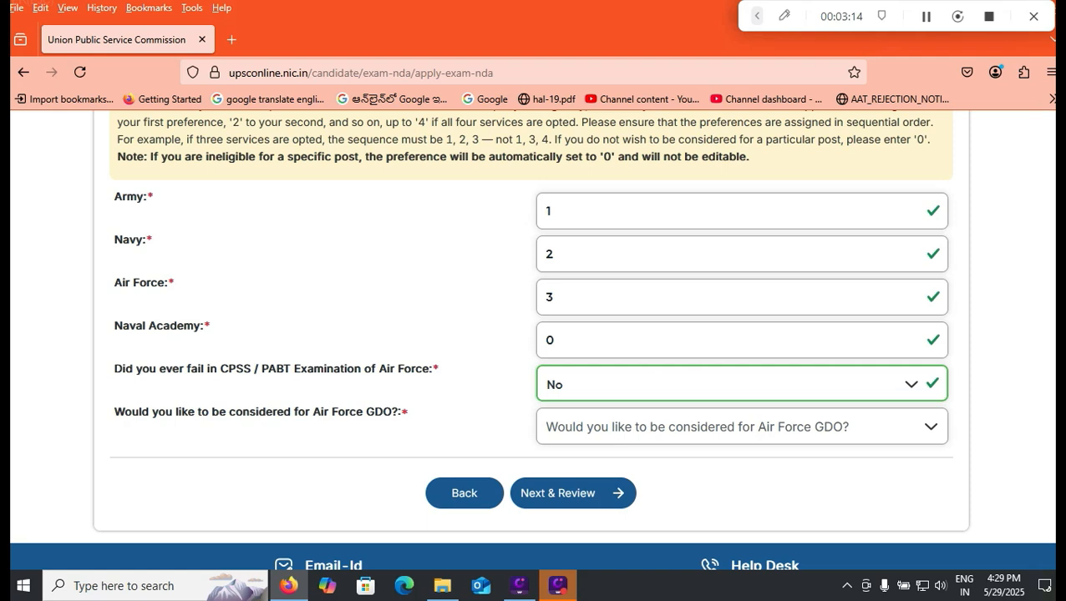
left_click(742, 427)
left_click(601, 492)
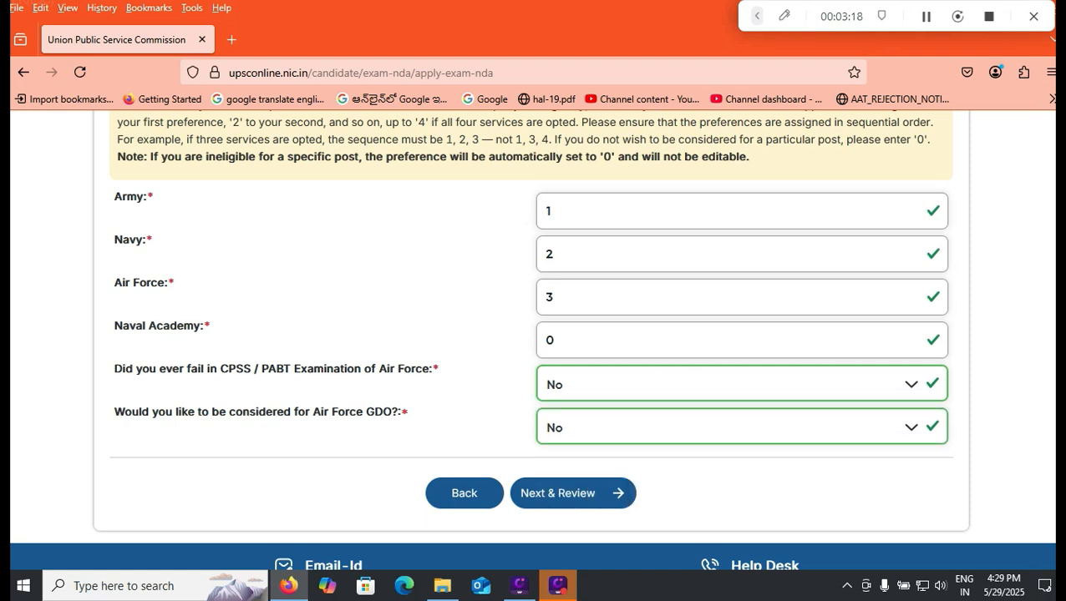
left_click(573, 494)
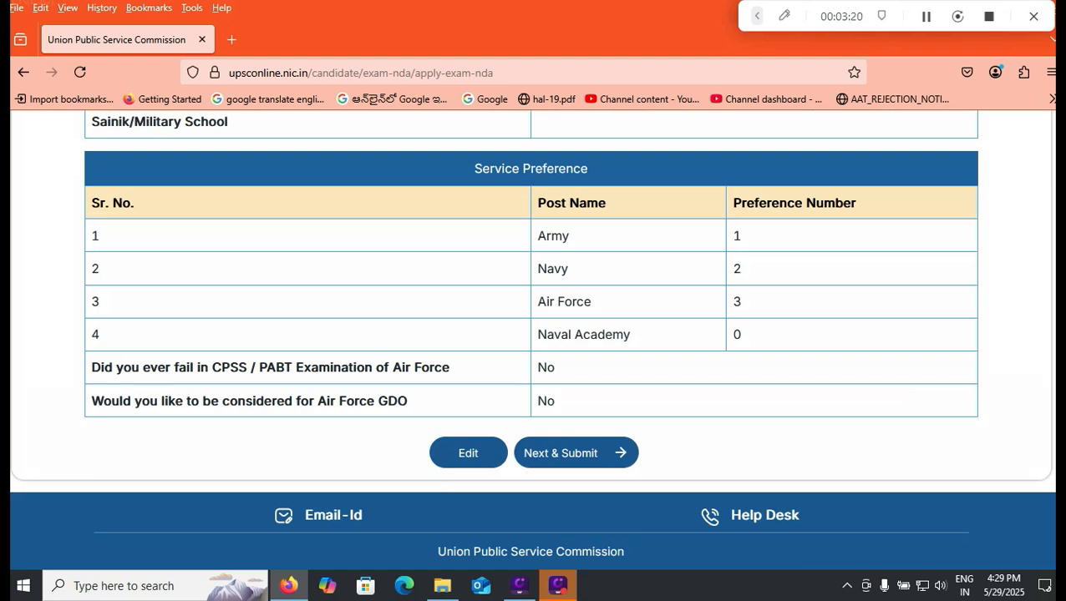
- Submit and lock the preferences Army 1, Navy 2, Air Force 3, Naval Academy 0, accepting both confirmations
left_click(576, 452)
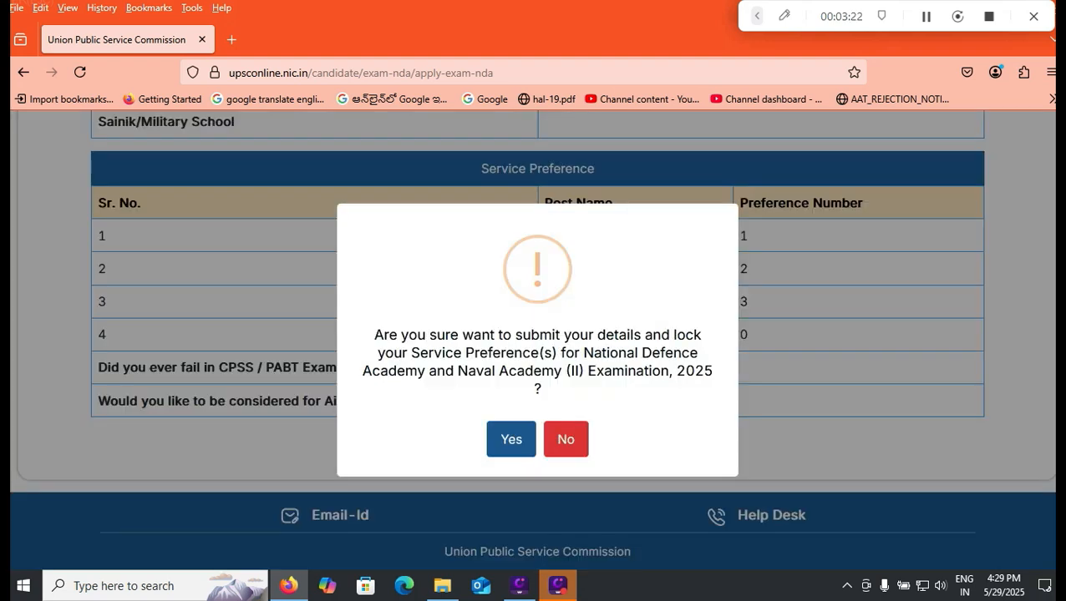
left_click(511, 439)
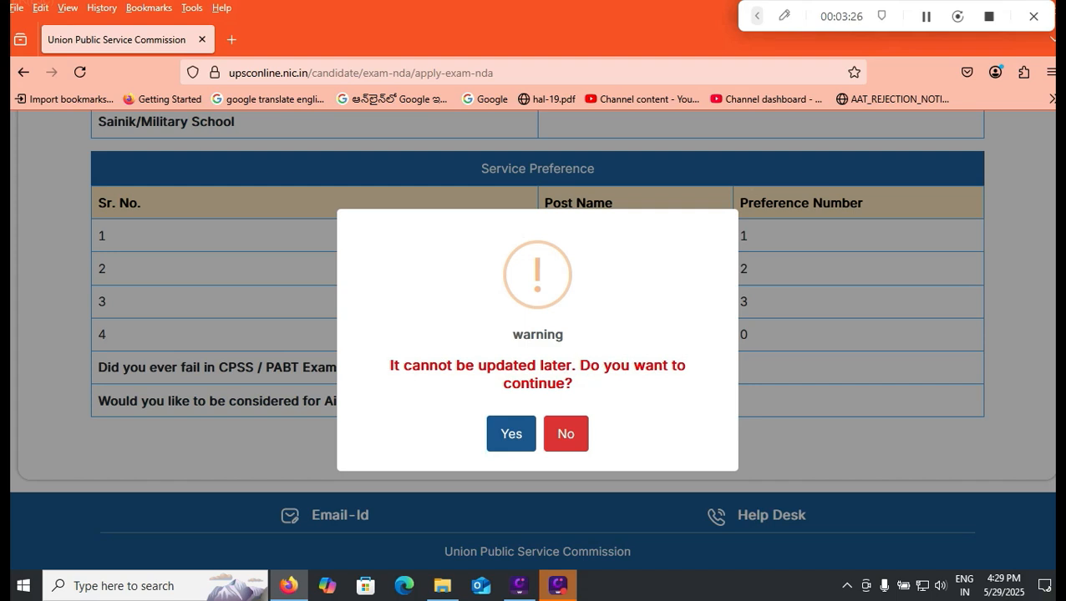
left_click(511, 434)
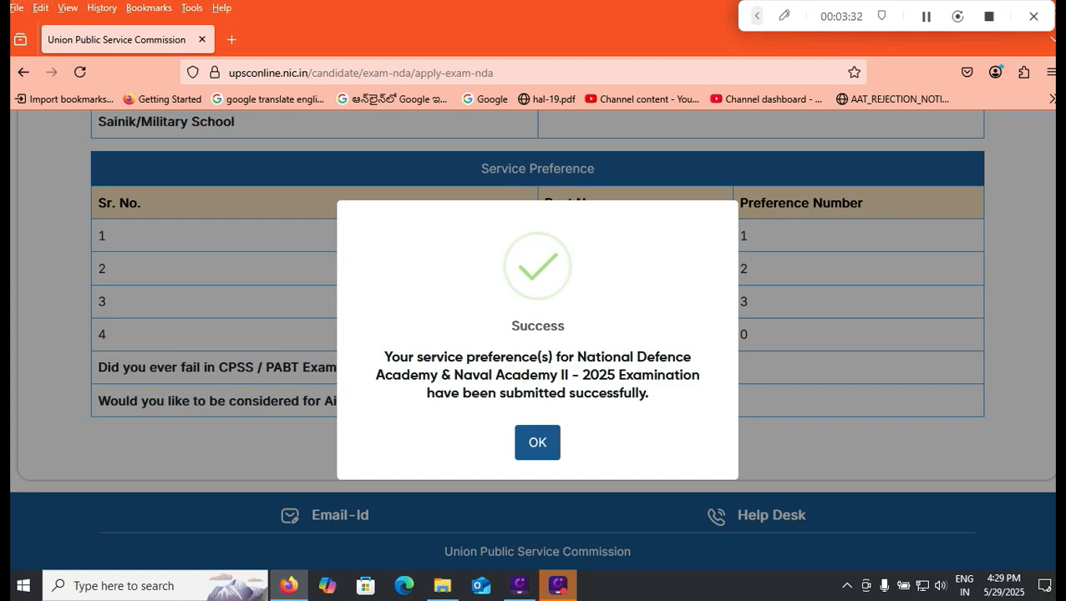
key("Return")
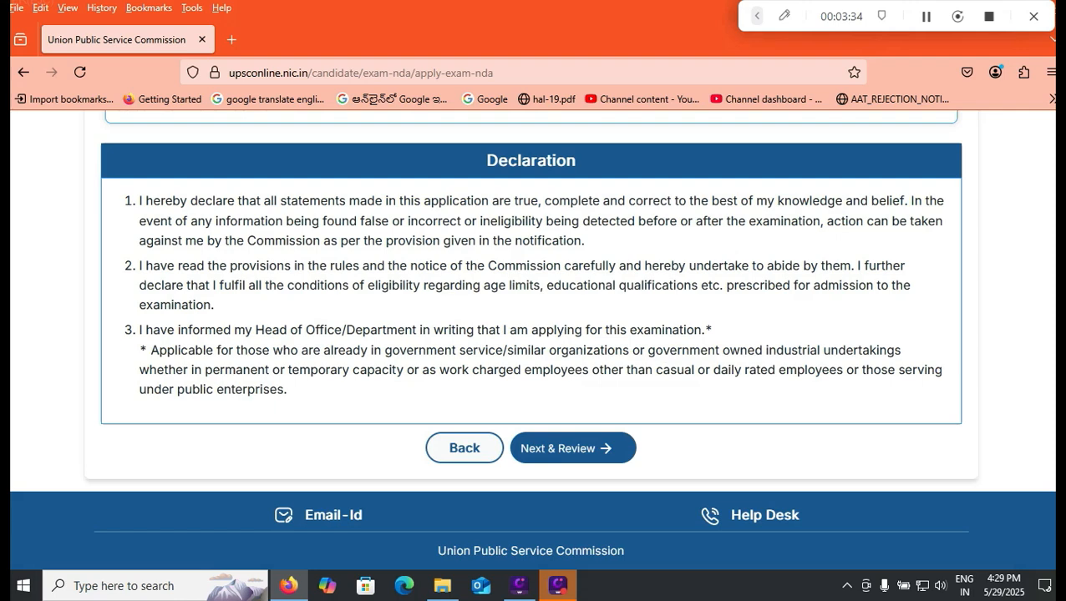
- Select Vishakhapatnam from the Examination Centre list and continue to the review page with the declaration
left_click(573, 448)
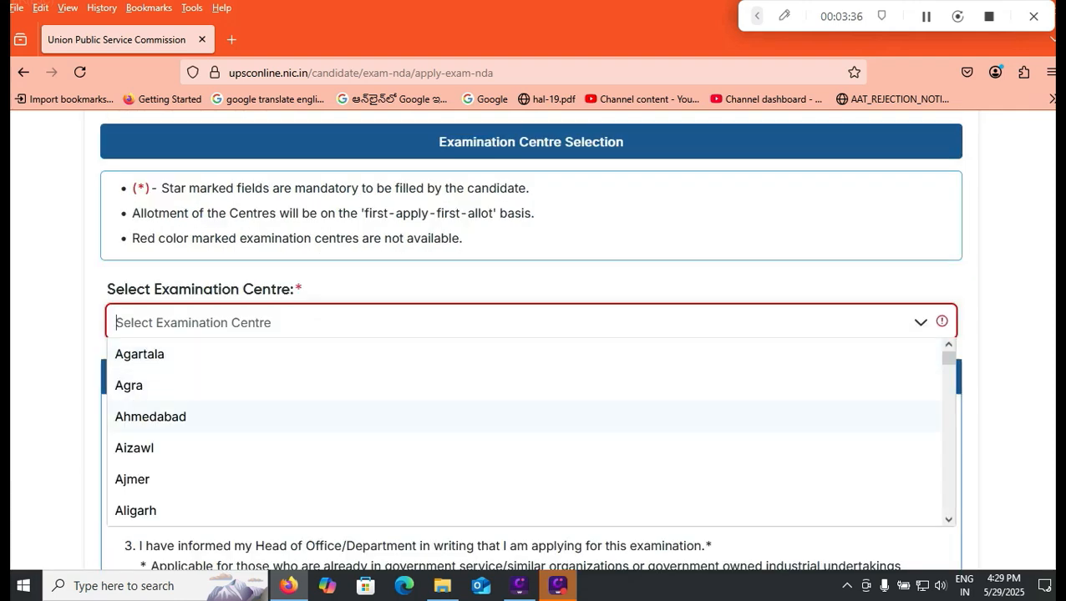
scroll(526, 418, "down", 2)
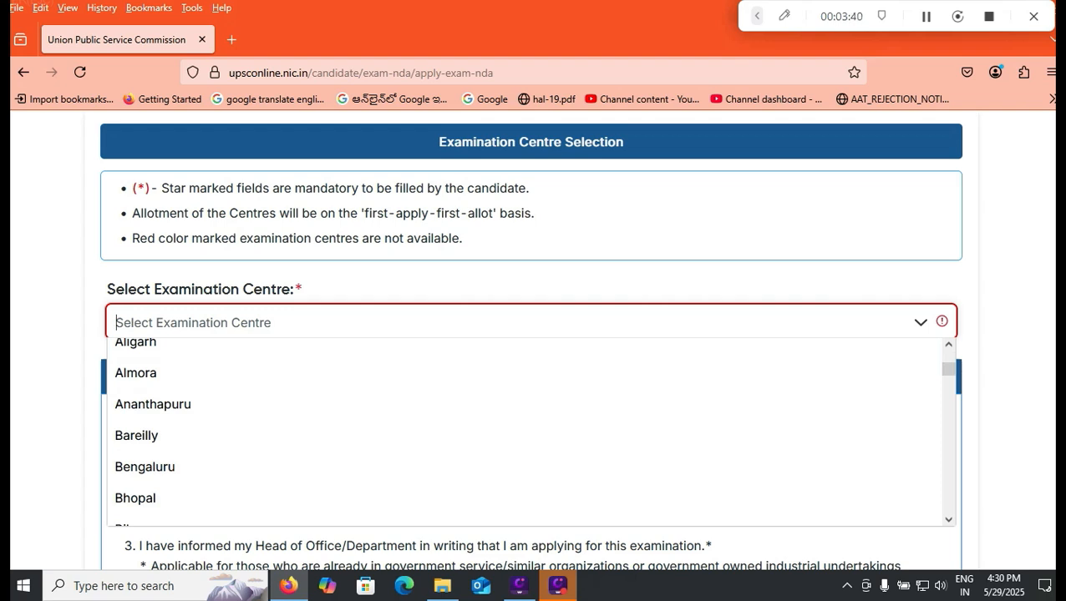
scroll(526, 431, "down", 3)
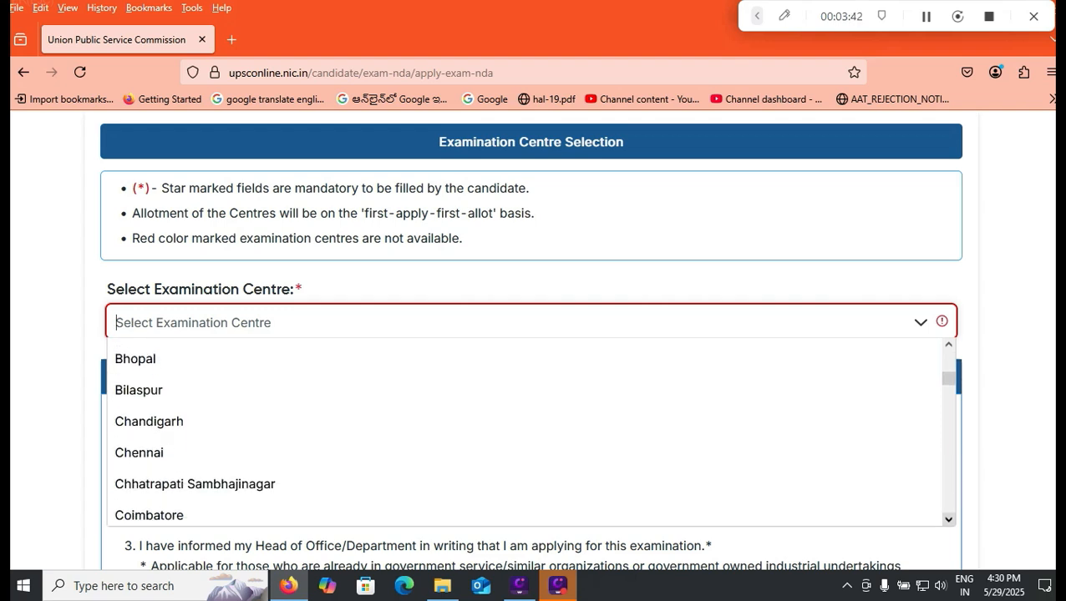
scroll(527, 430, "down", 5)
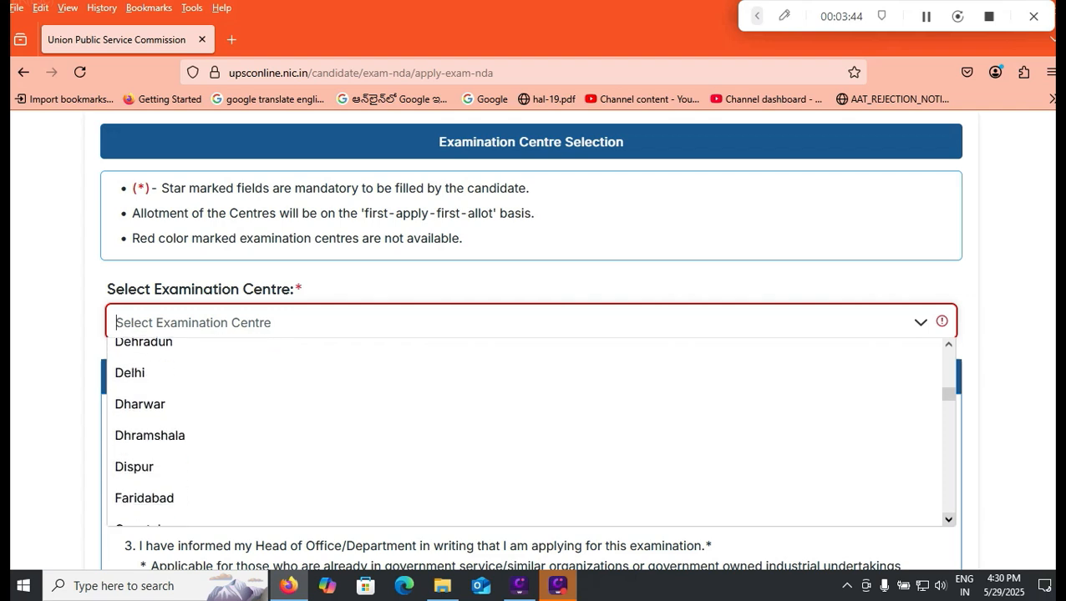
scroll(526, 430, "down", 5)
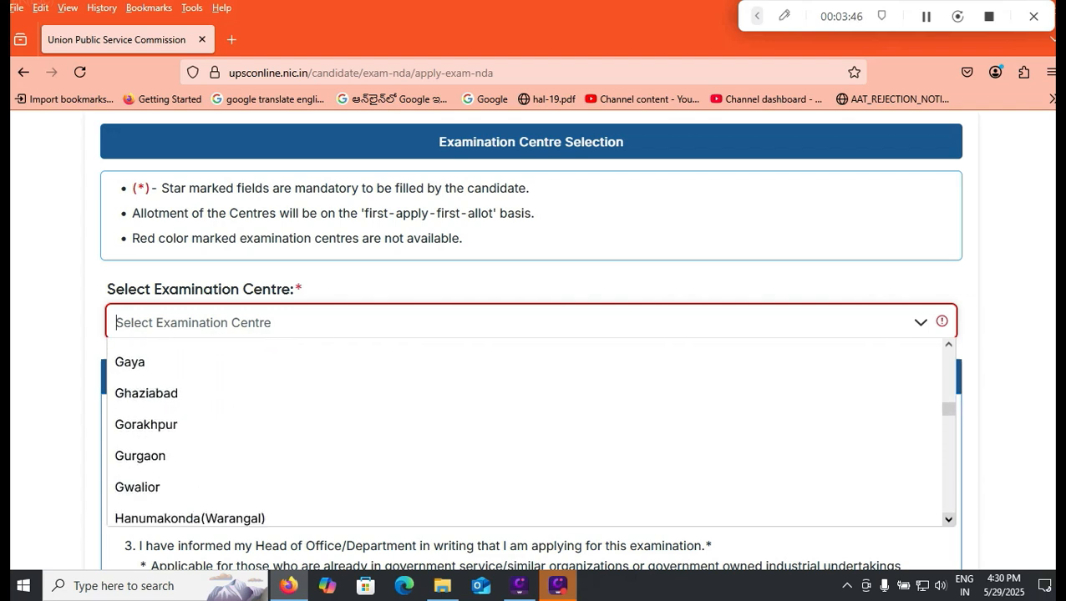
scroll(526, 430, "down", 5)
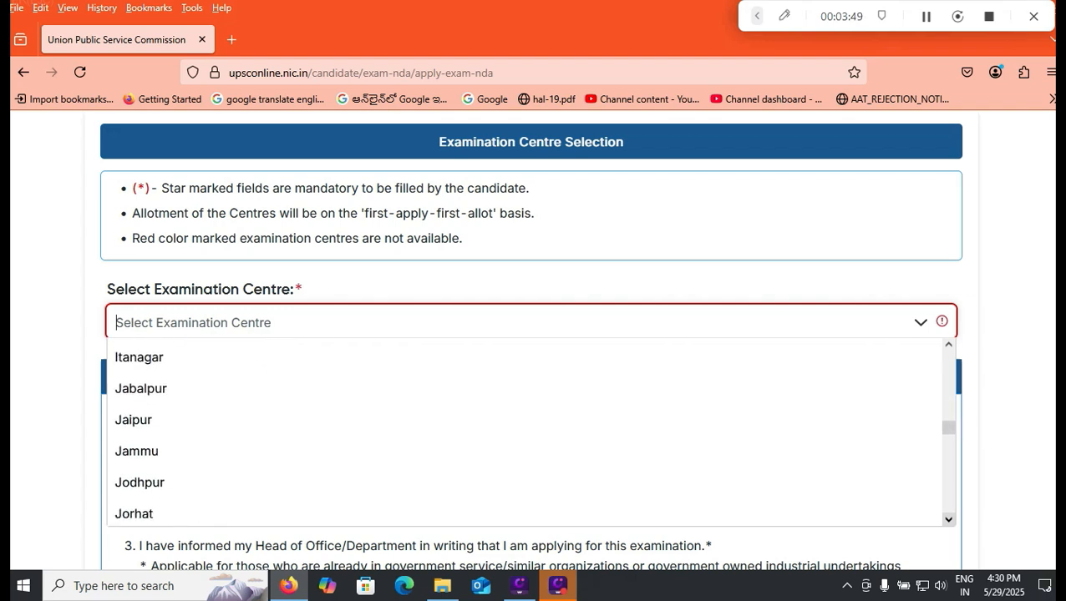
scroll(526, 430, "down", 5)
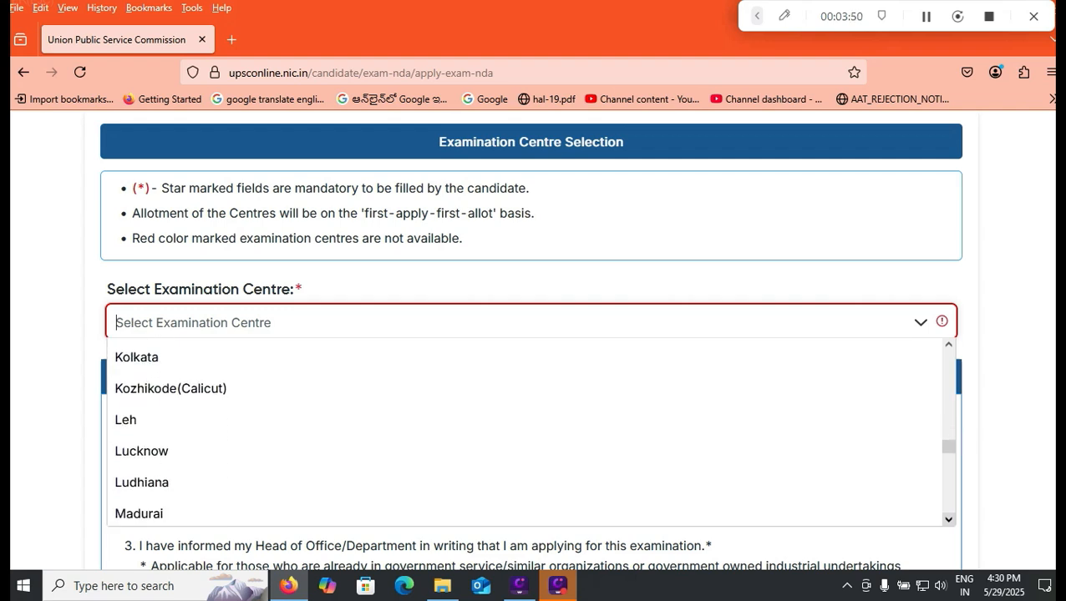
scroll(526, 430, "down", 5)
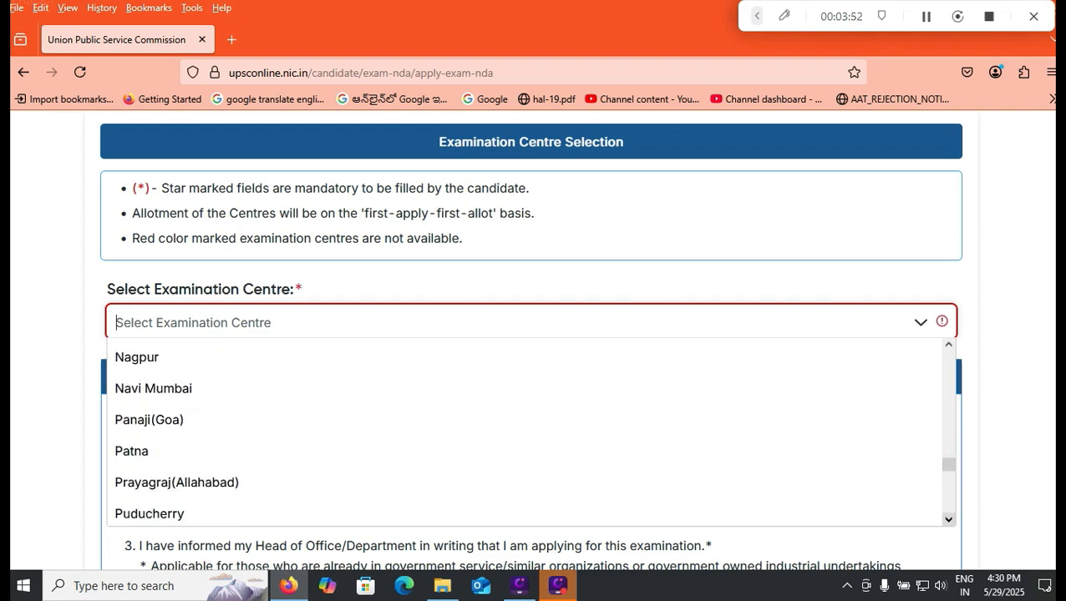
scroll(527, 430, "down", 5)
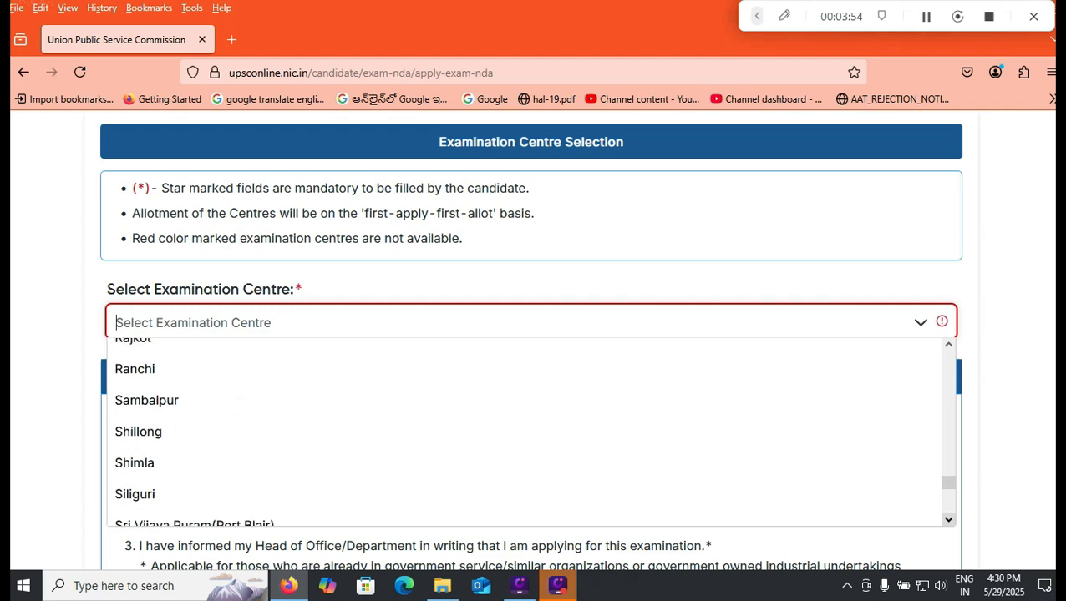
scroll(526, 430, "down", 4)
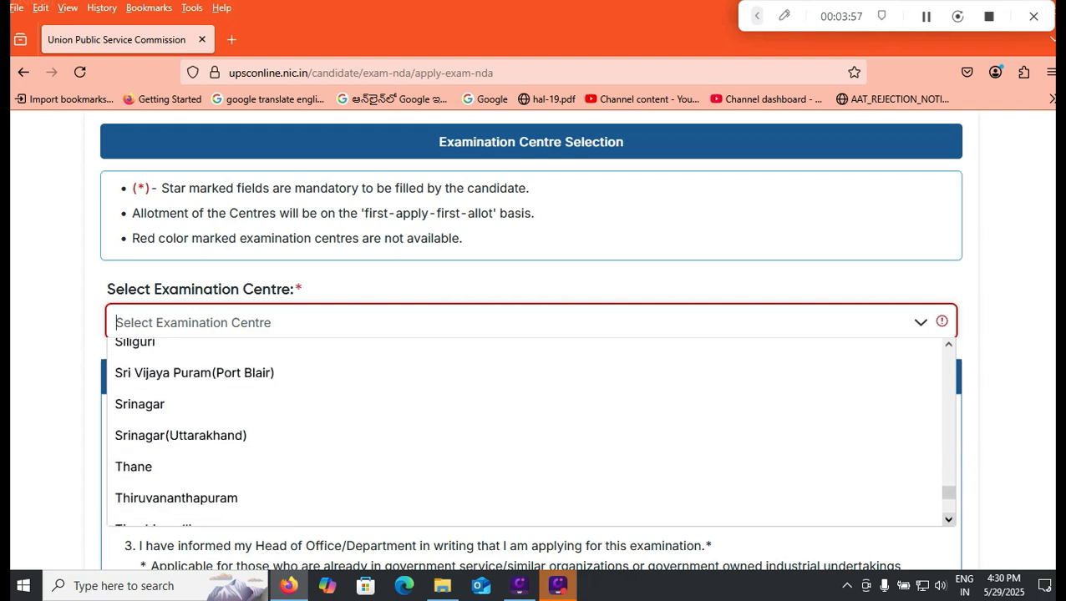
scroll(526, 430, "down", 5)
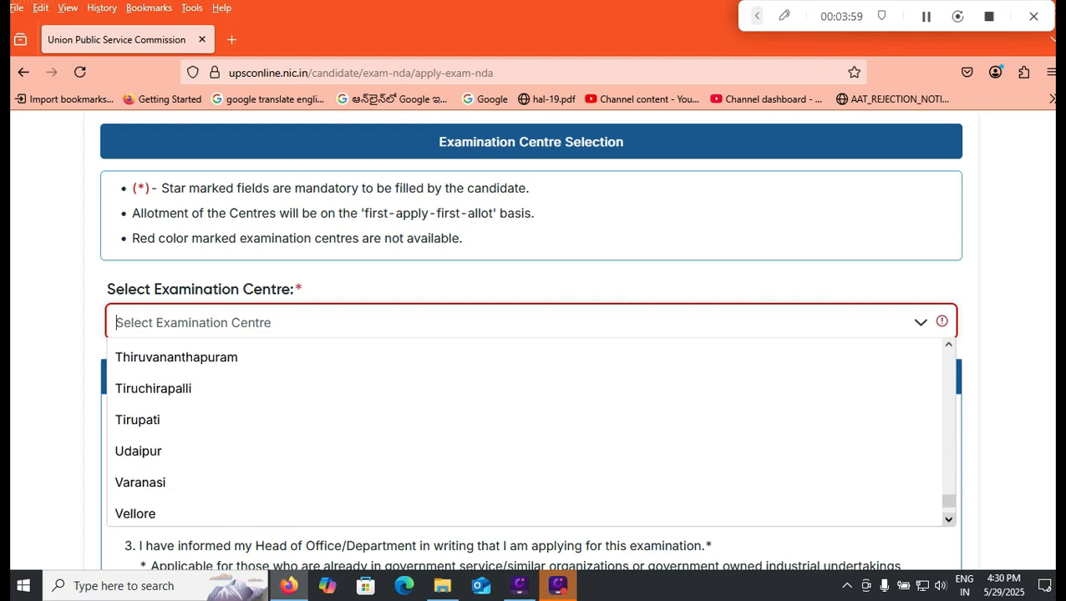
scroll(526, 431, "down", 2)
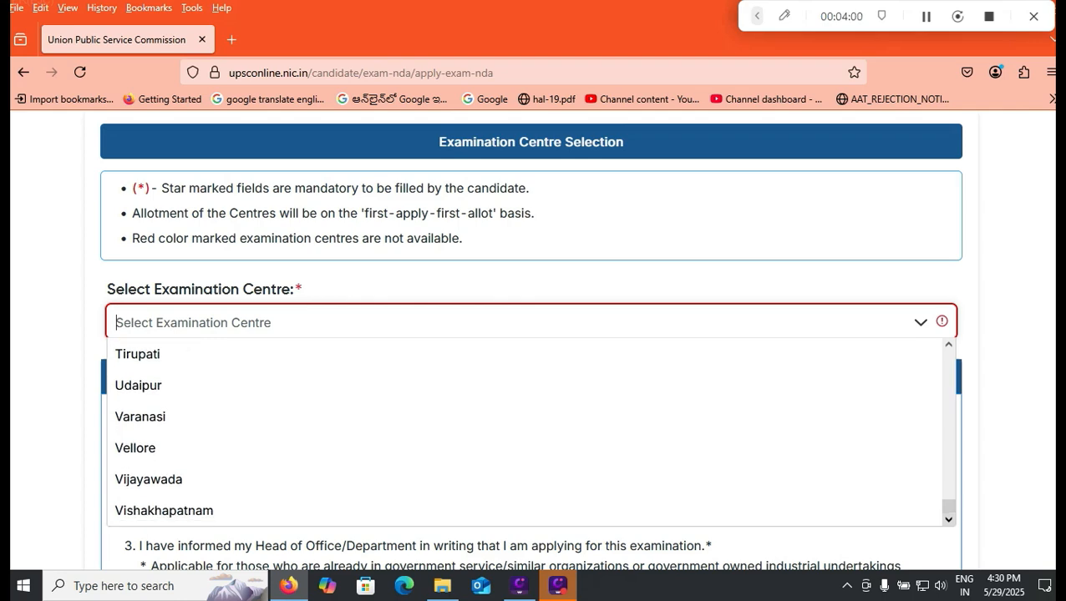
left_click(164, 511)
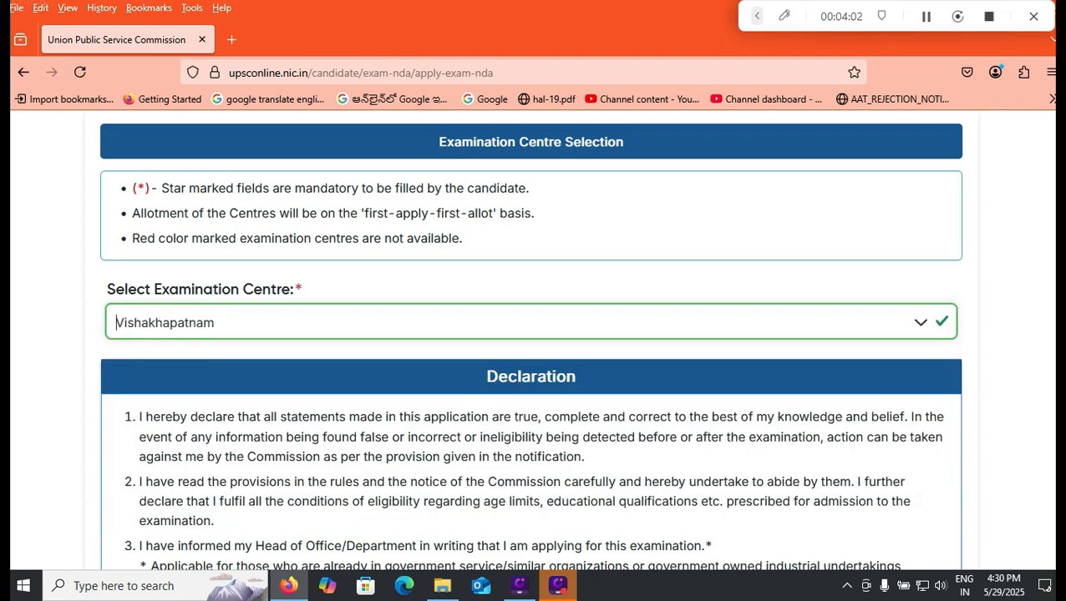
scroll(532, 351, "down", 5)
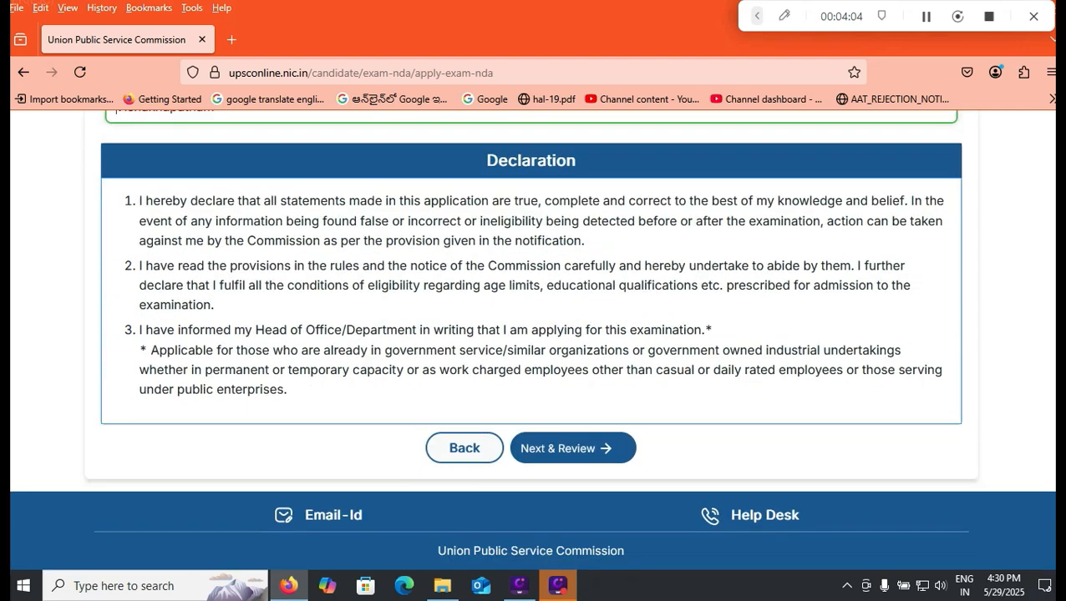
left_click(573, 448)
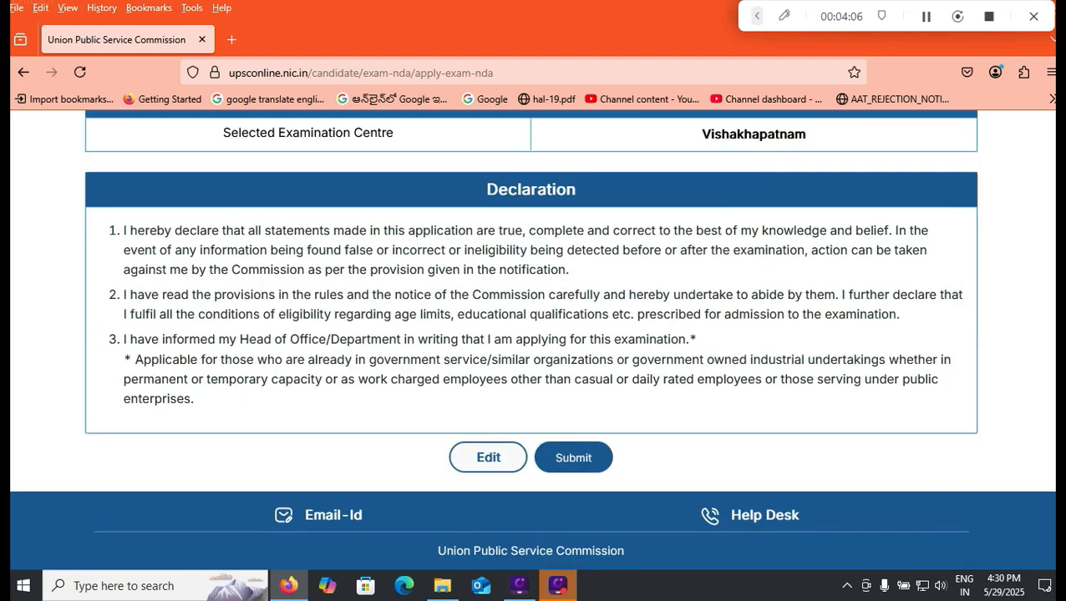
- Submit the NDA & NA (II) 2025 application, agreeing to the declaration to finally submit it
left_click(573, 451)
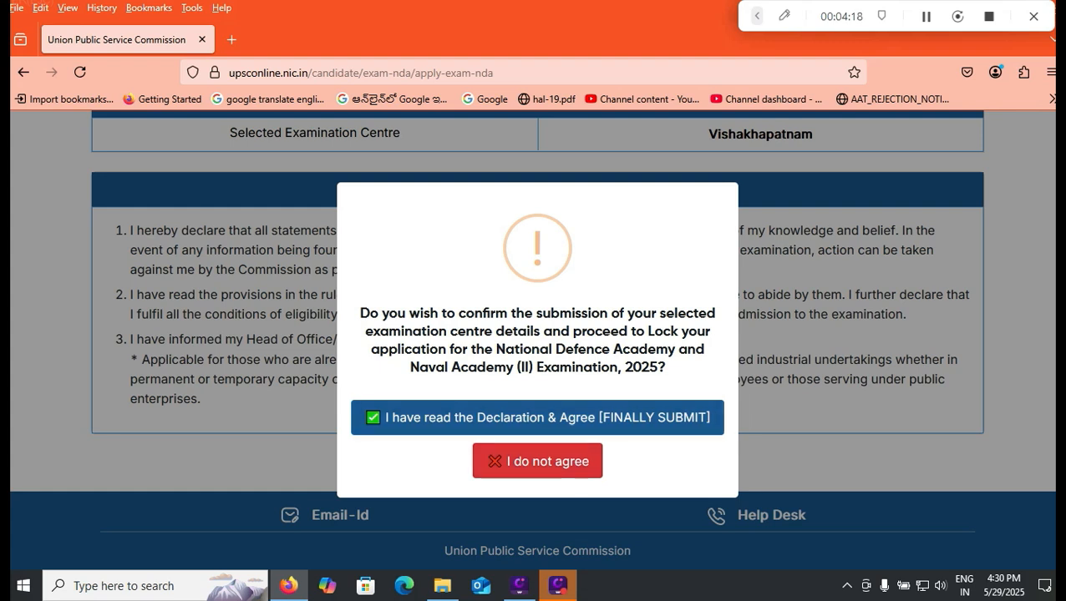
left_click(537, 418)
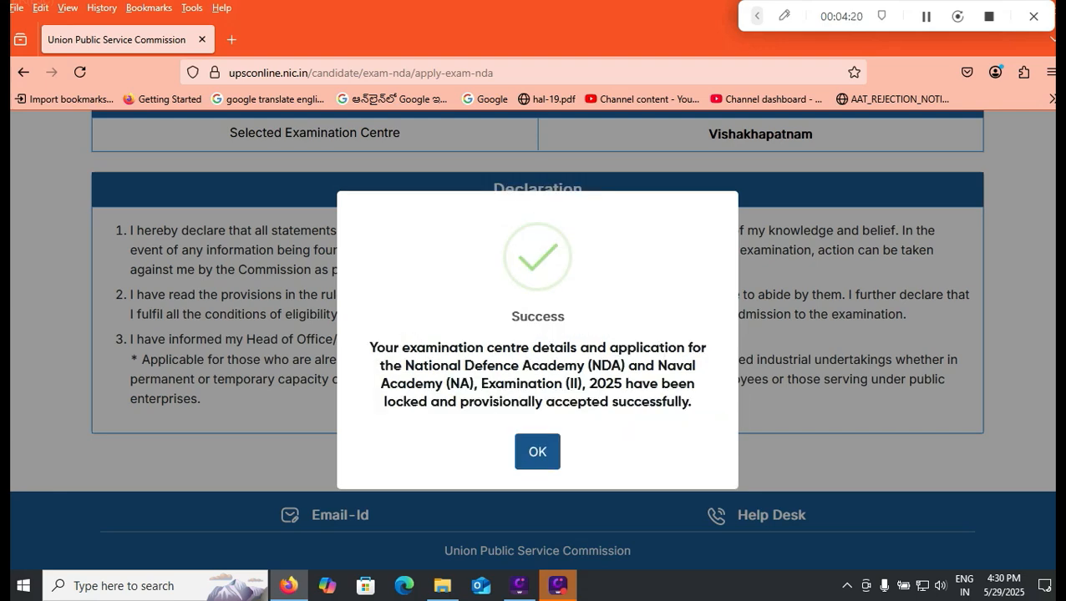